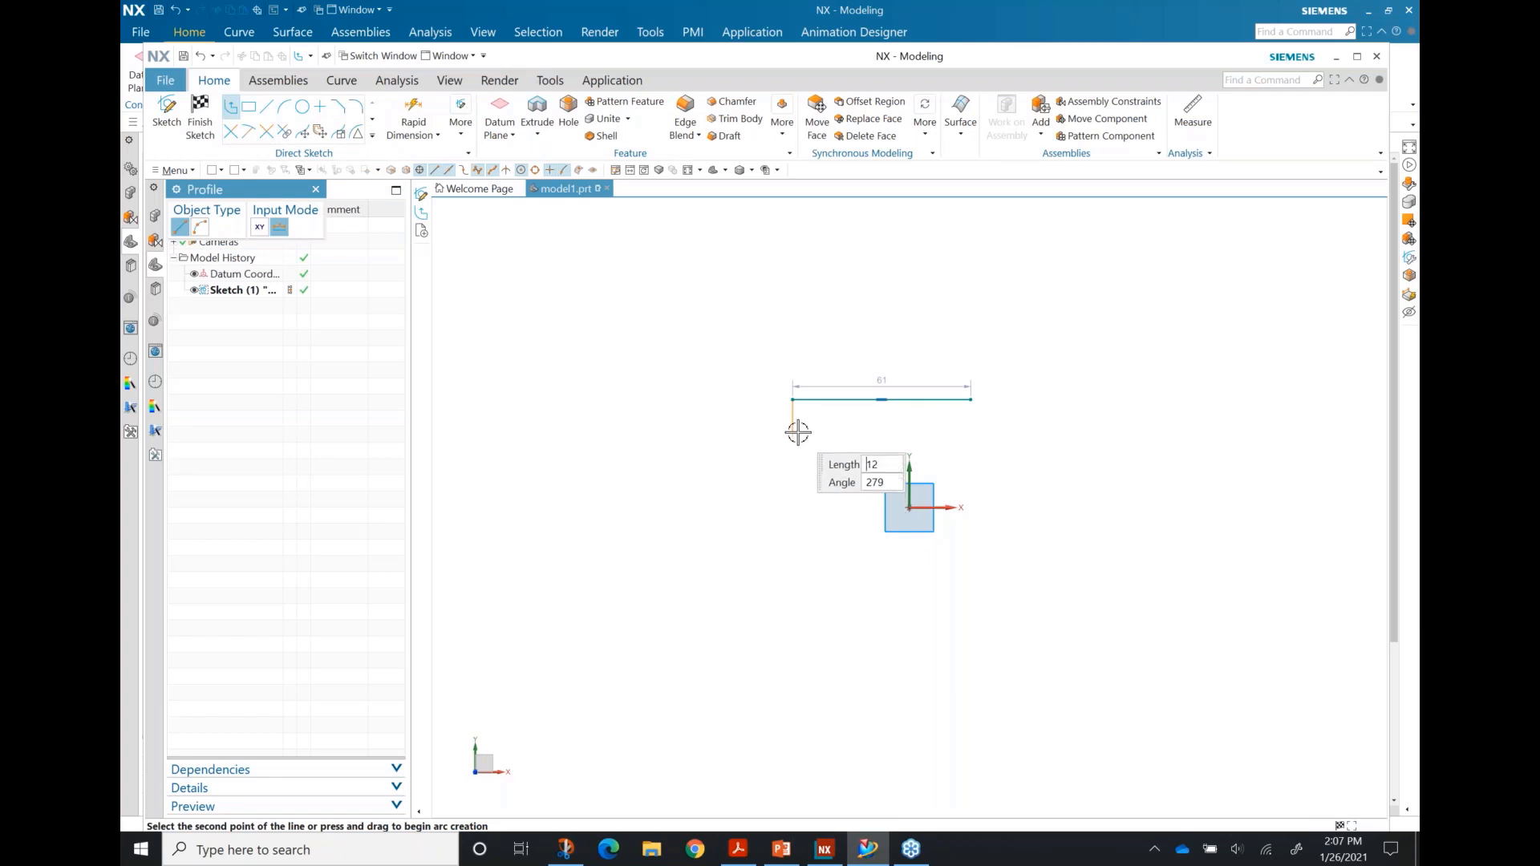
Step: Trace the remaining I-section points, including the 25 steps, 61 bottom edge, 17 step and 37 web, then close the profile
click(866, 431)
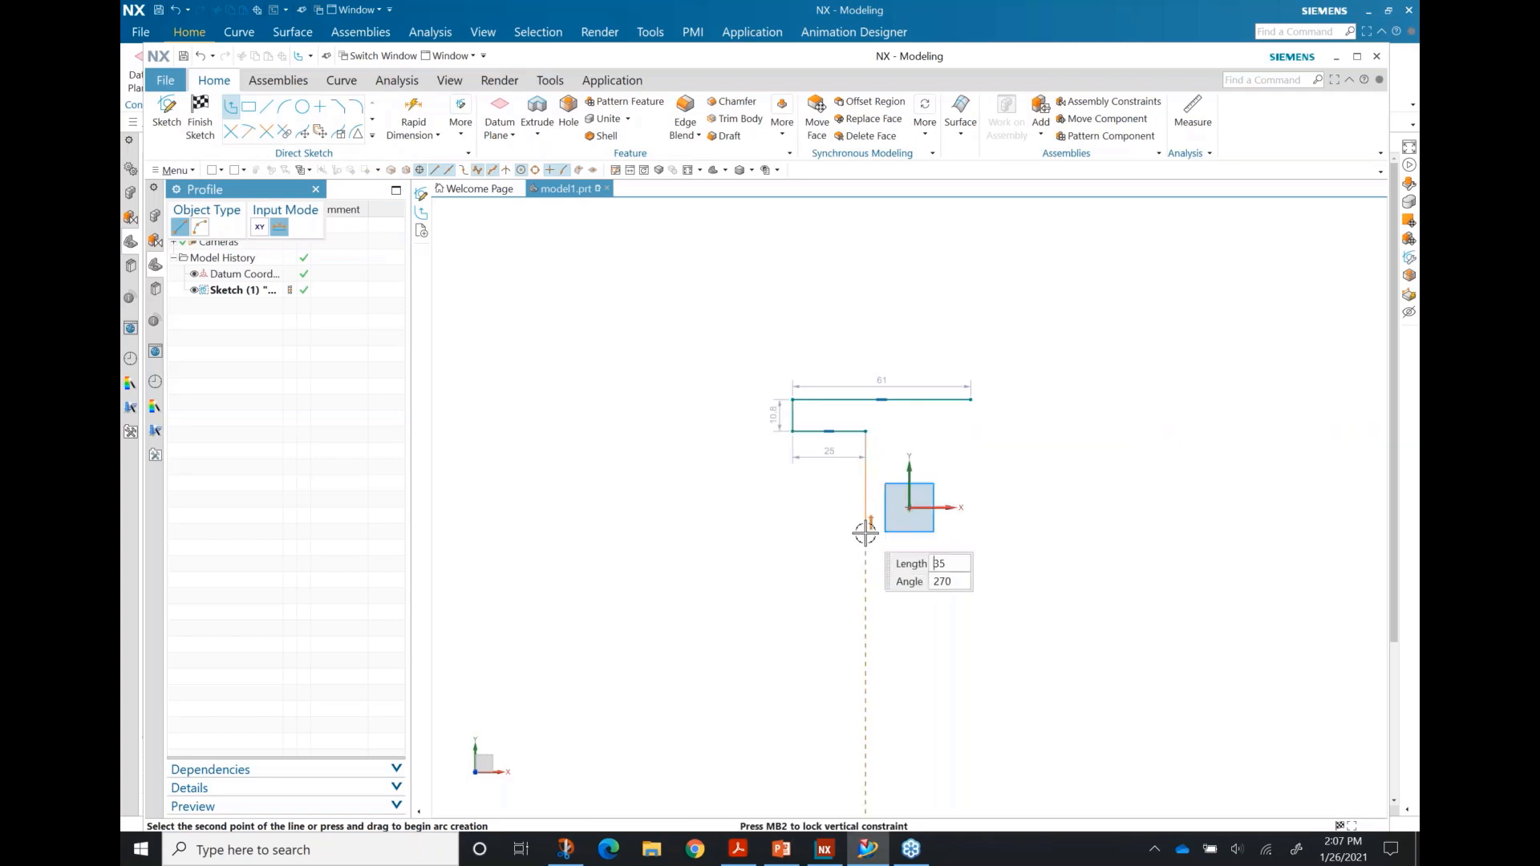
click(865, 539)
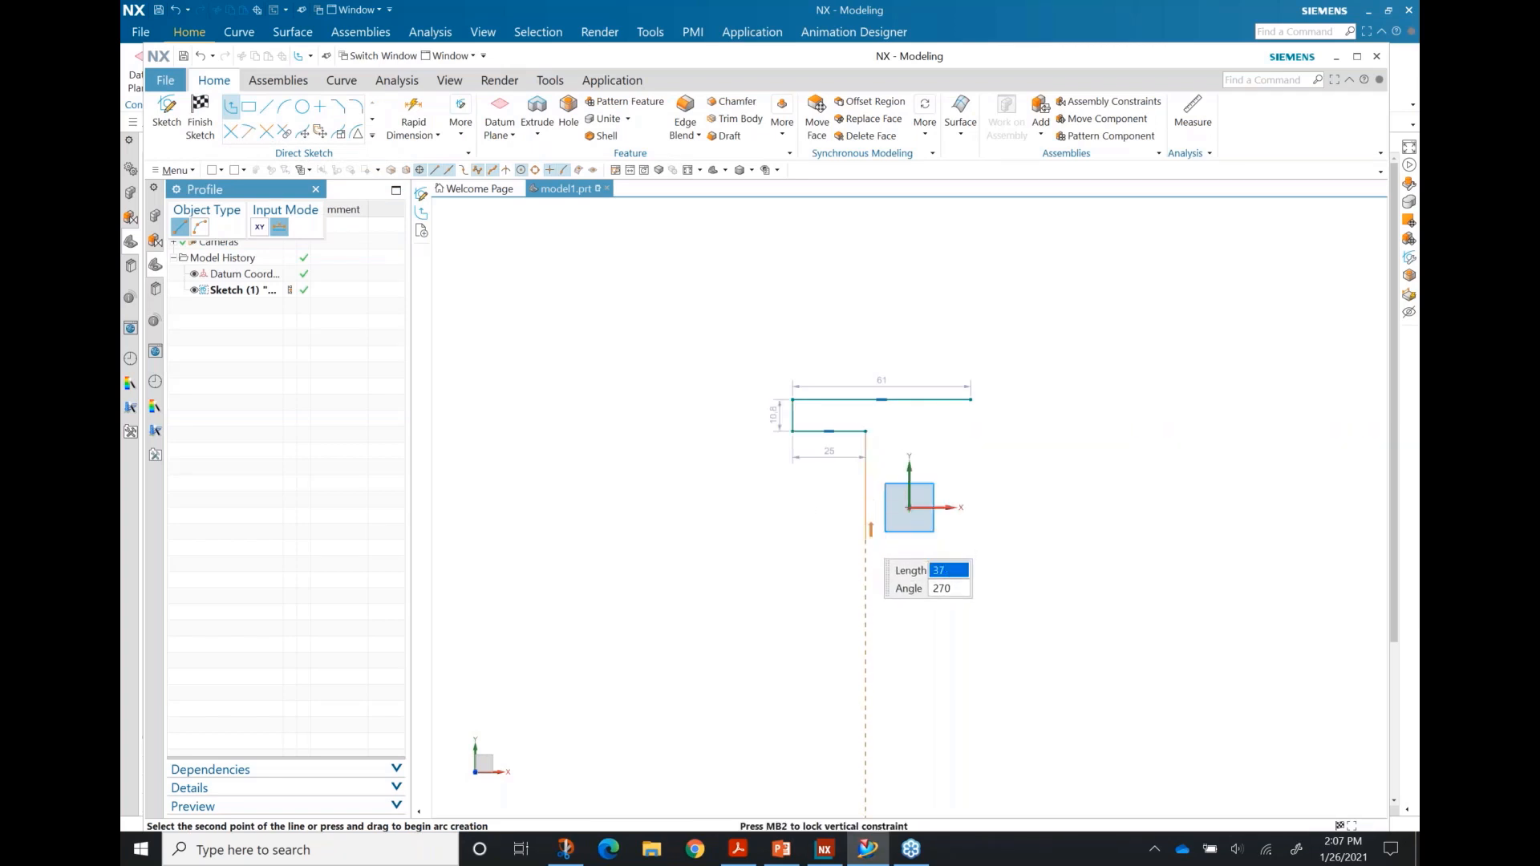
click(792, 539)
click(788, 568)
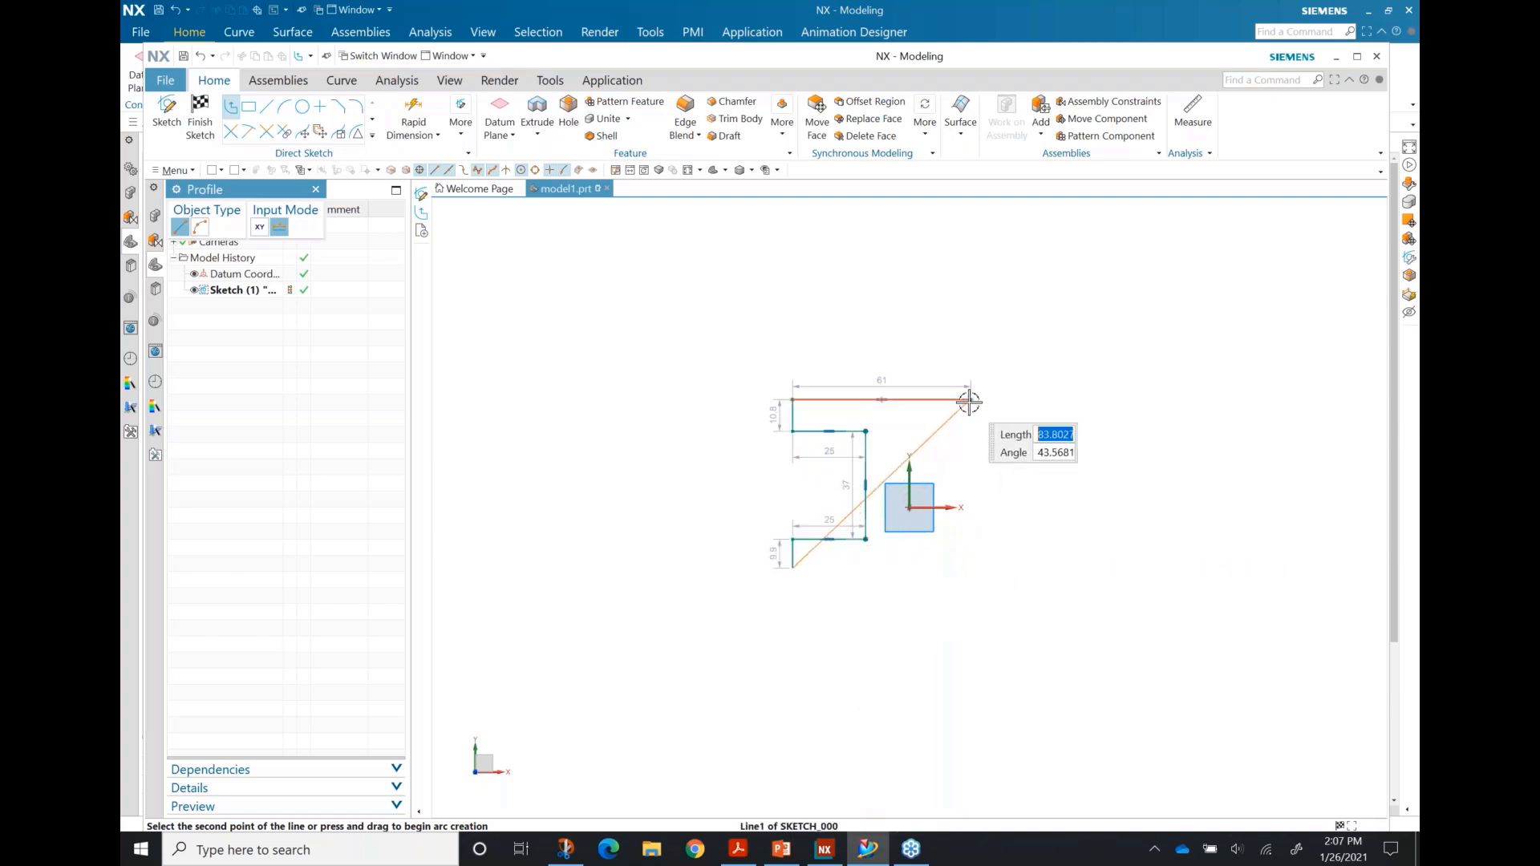
click(970, 566)
click(969, 539)
click(921, 539)
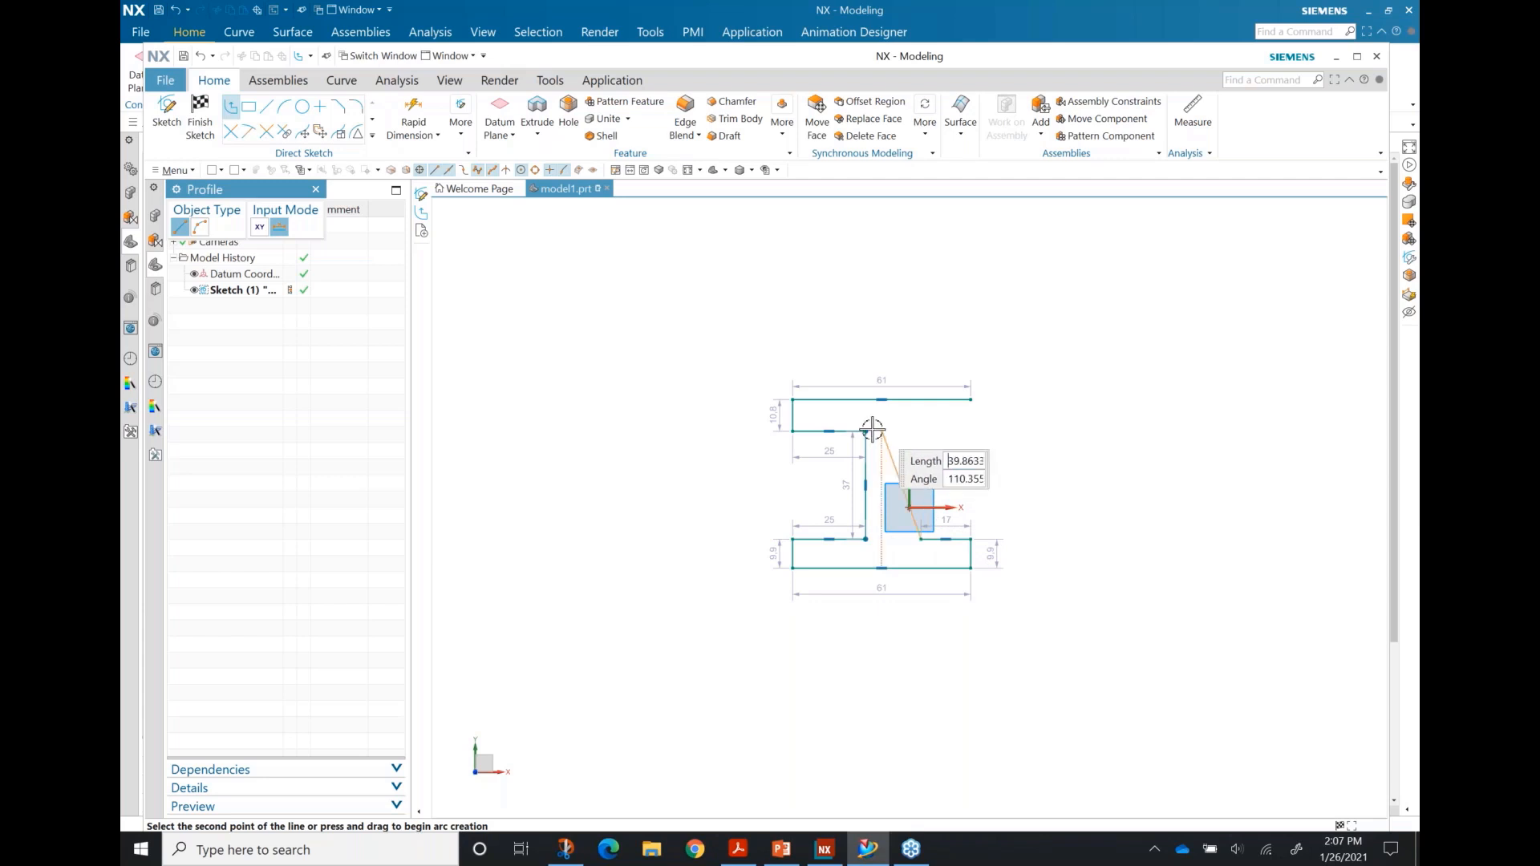
click(918, 430)
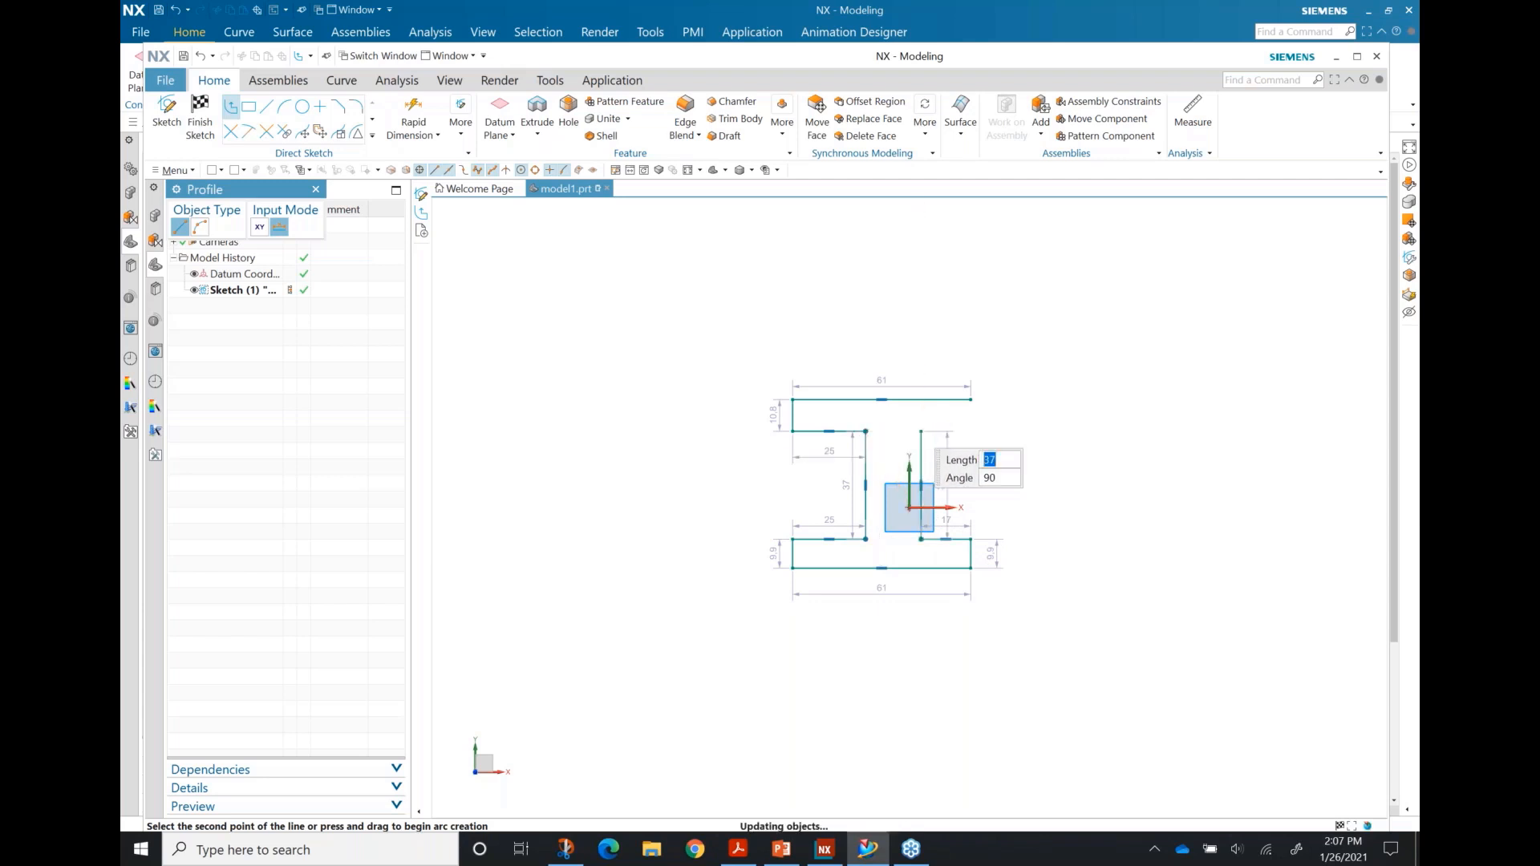
click(971, 430)
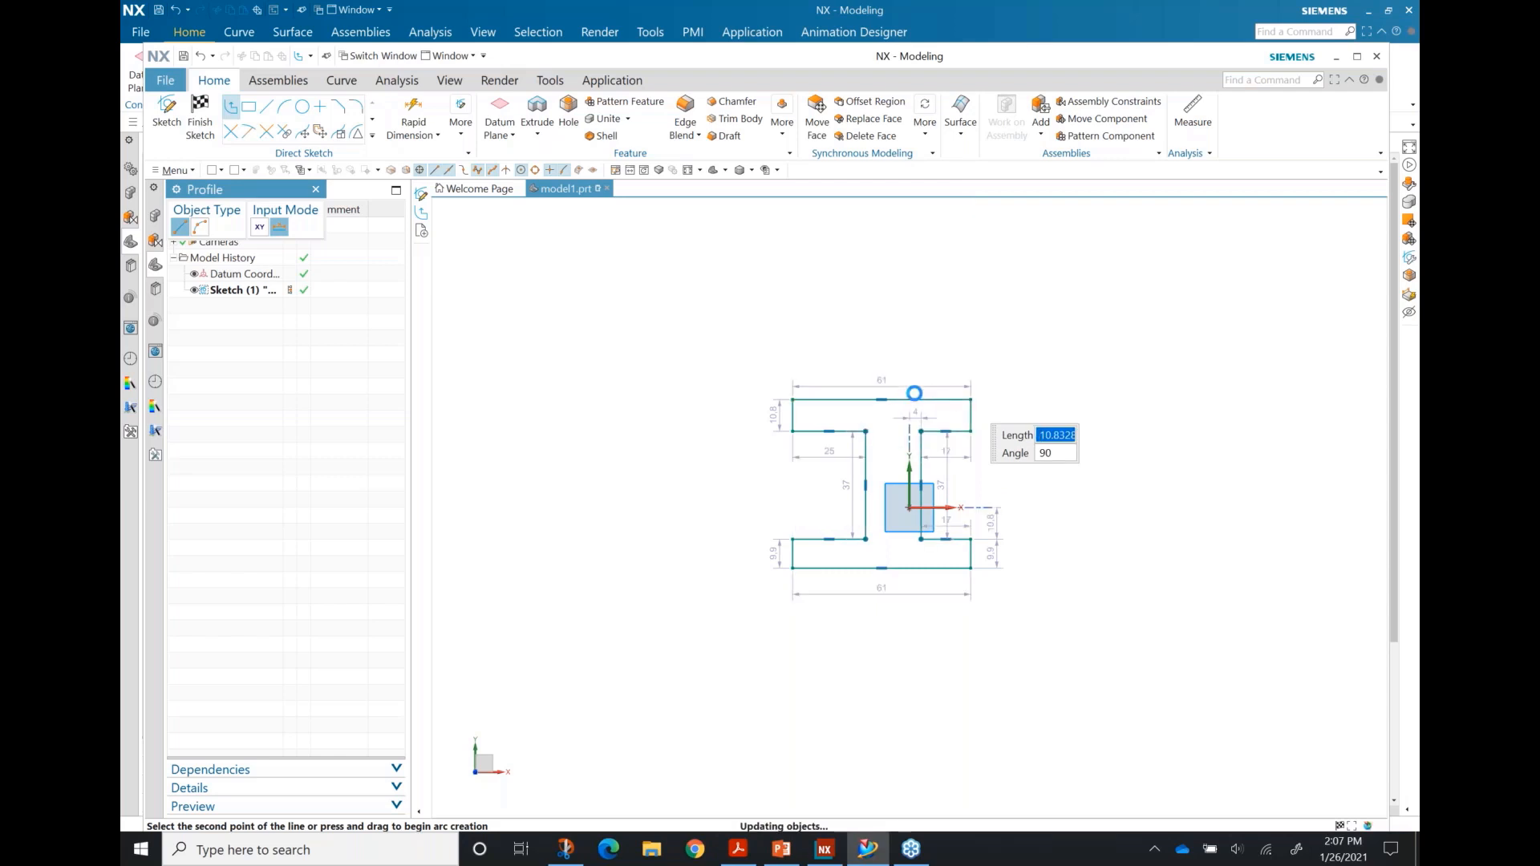
key(Escape)
key(Escape)
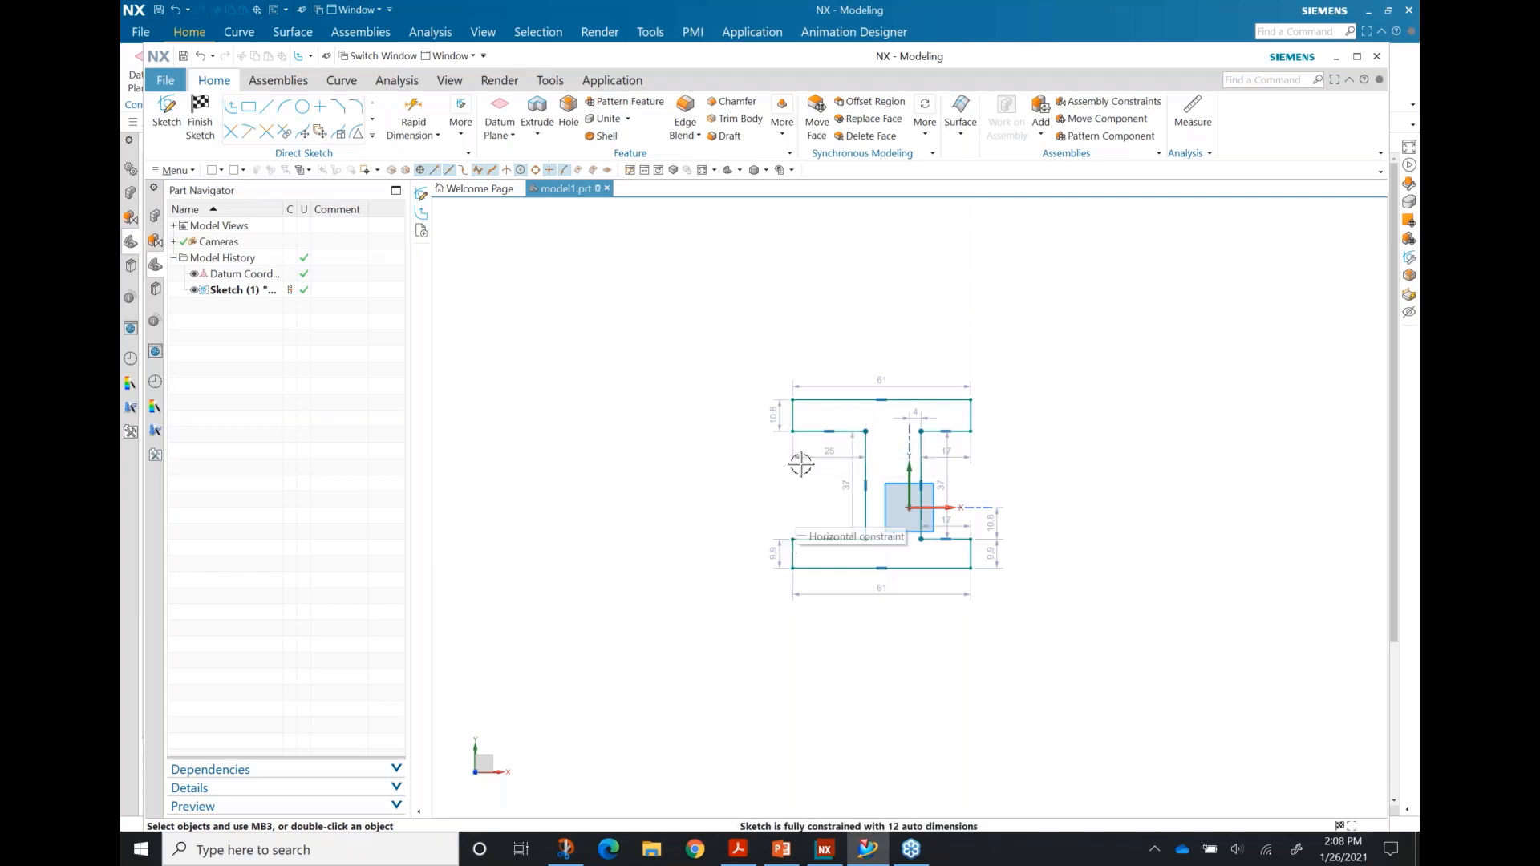
Step: Drag the flange edges outward to widen the top and bottom flanges left and right
mouse_move(793, 553)
mouse_down()
mouse_move(697, 552)
mouse_move(750, 517)
mouse_move(749, 498)
mouse_up()
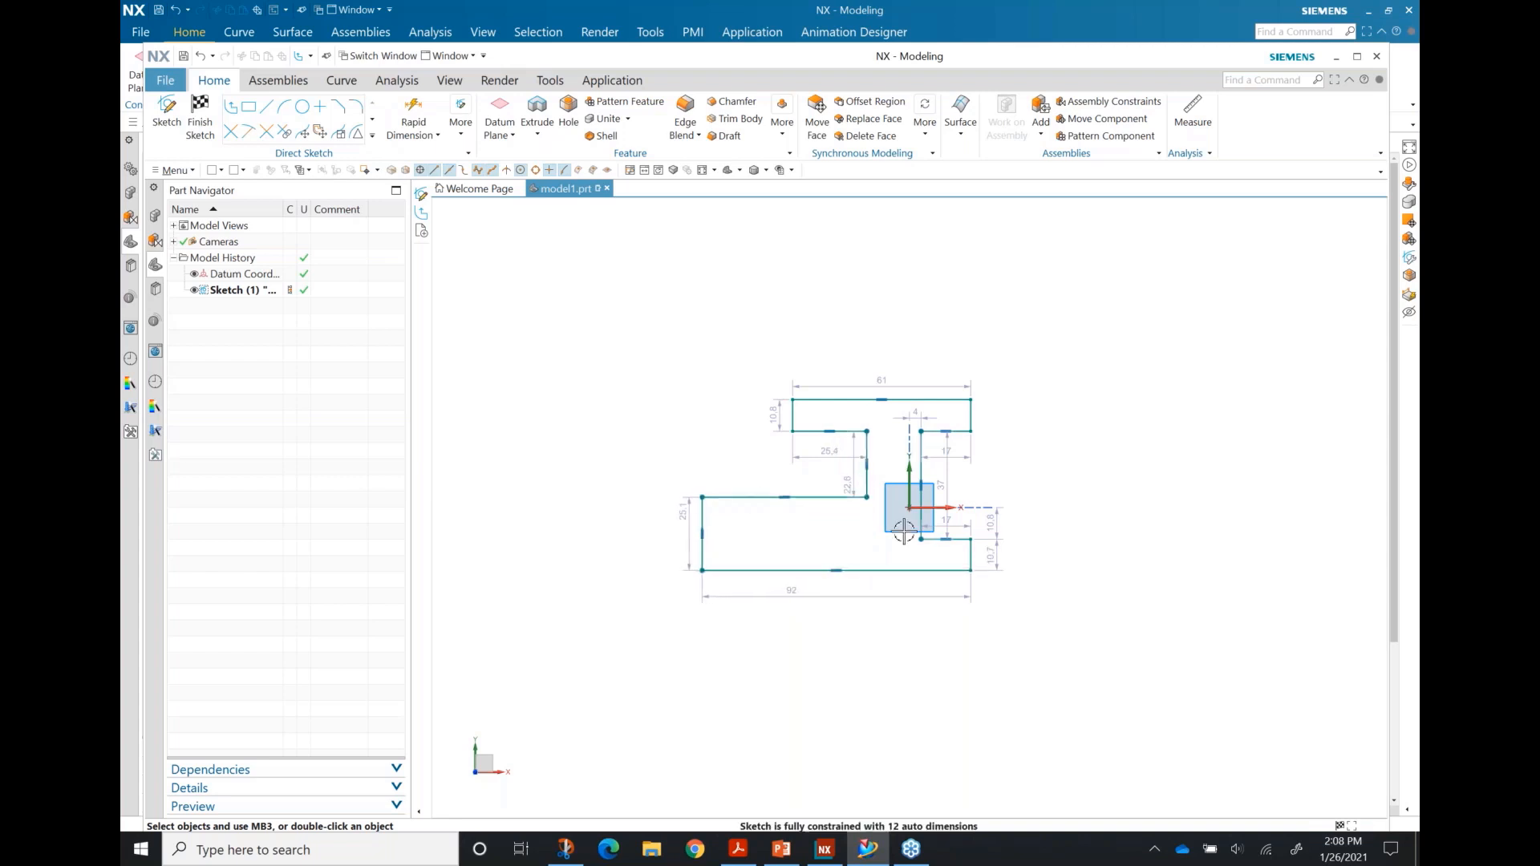
drag(969, 543, 1042, 540)
drag(970, 410, 1042, 393)
drag(792, 418, 668, 417)
Step: Make the two left vertical edges collinear and finish the sketch
click(706, 524)
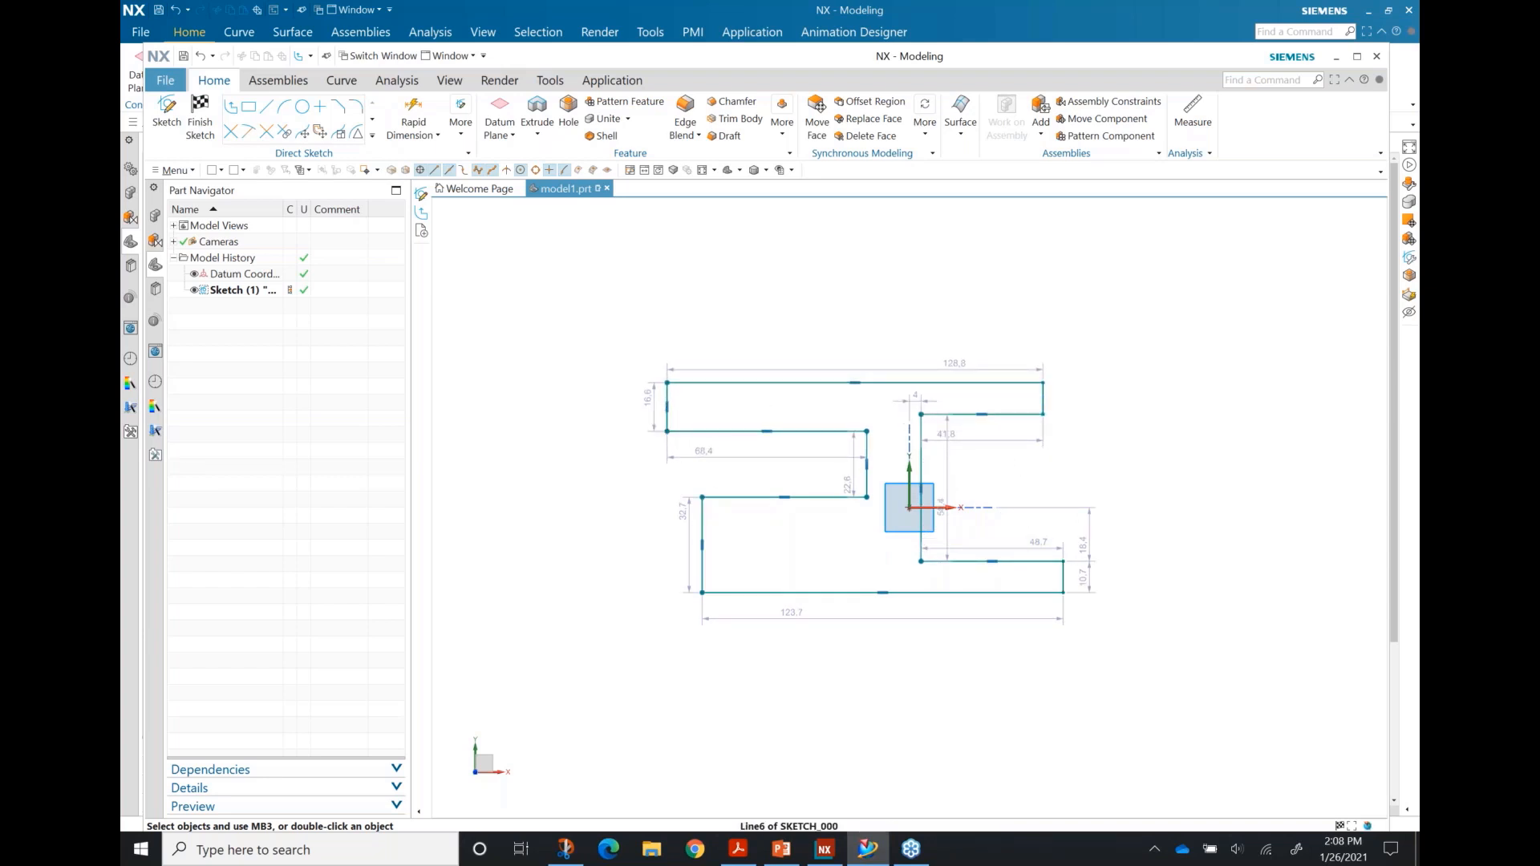
click(668, 413)
click(353, 479)
scroll(653, 435, up, 2)
click(729, 553)
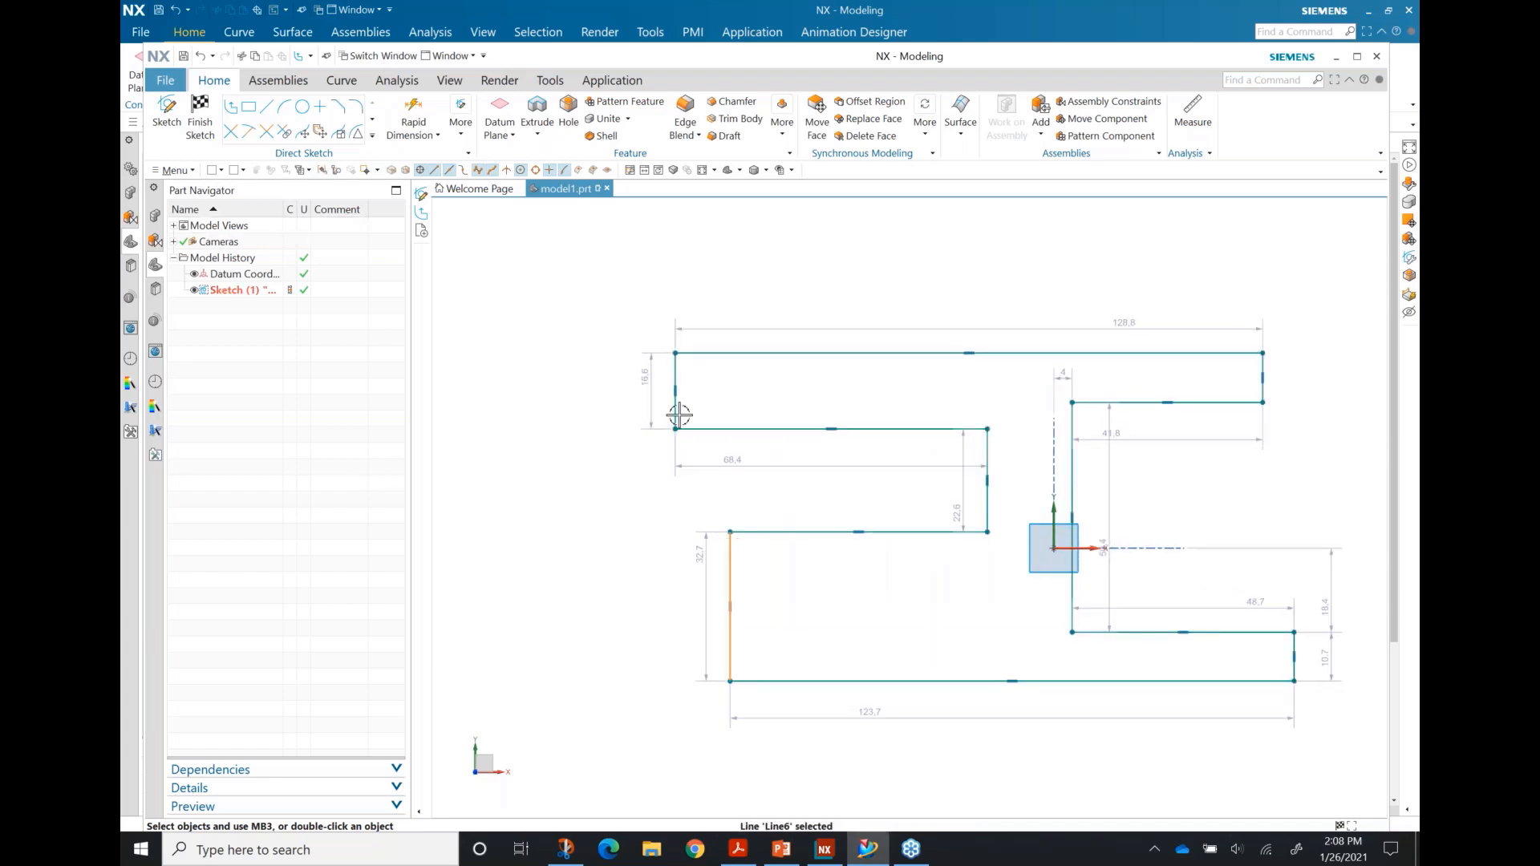
click(675, 387)
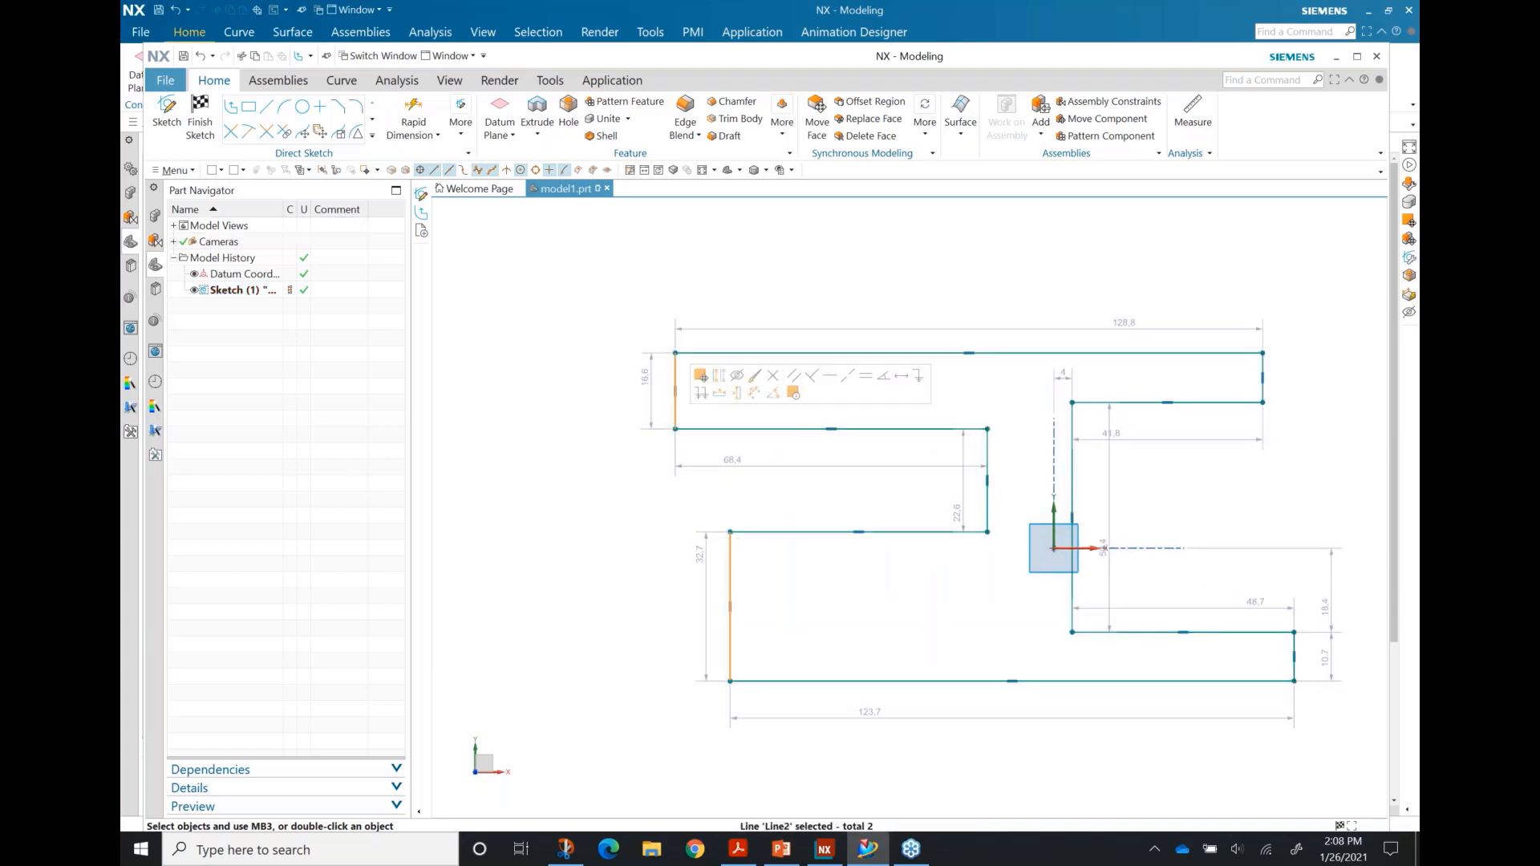
click(849, 375)
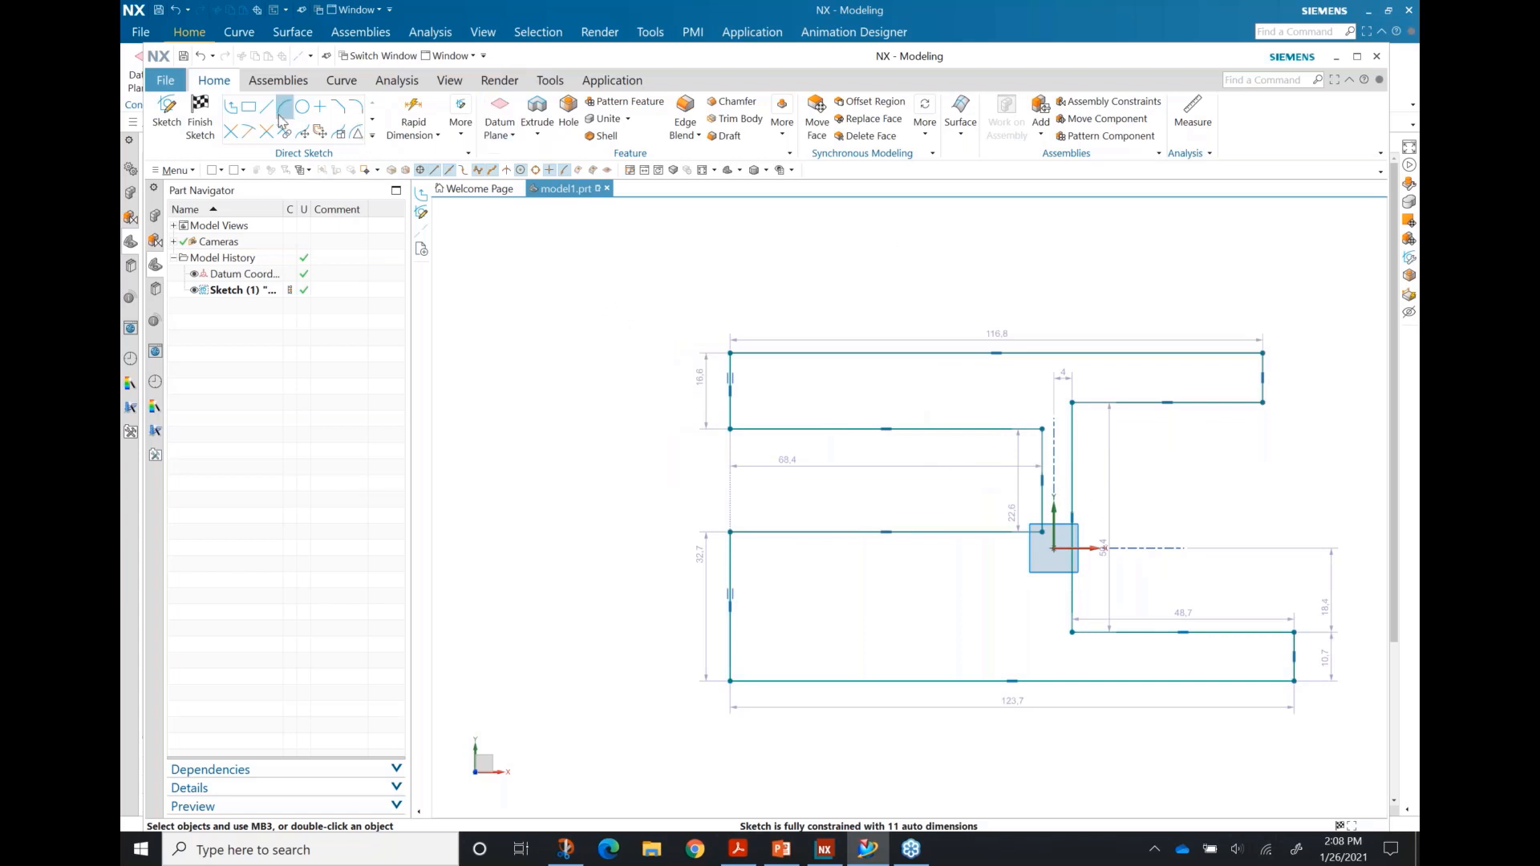
click(200, 116)
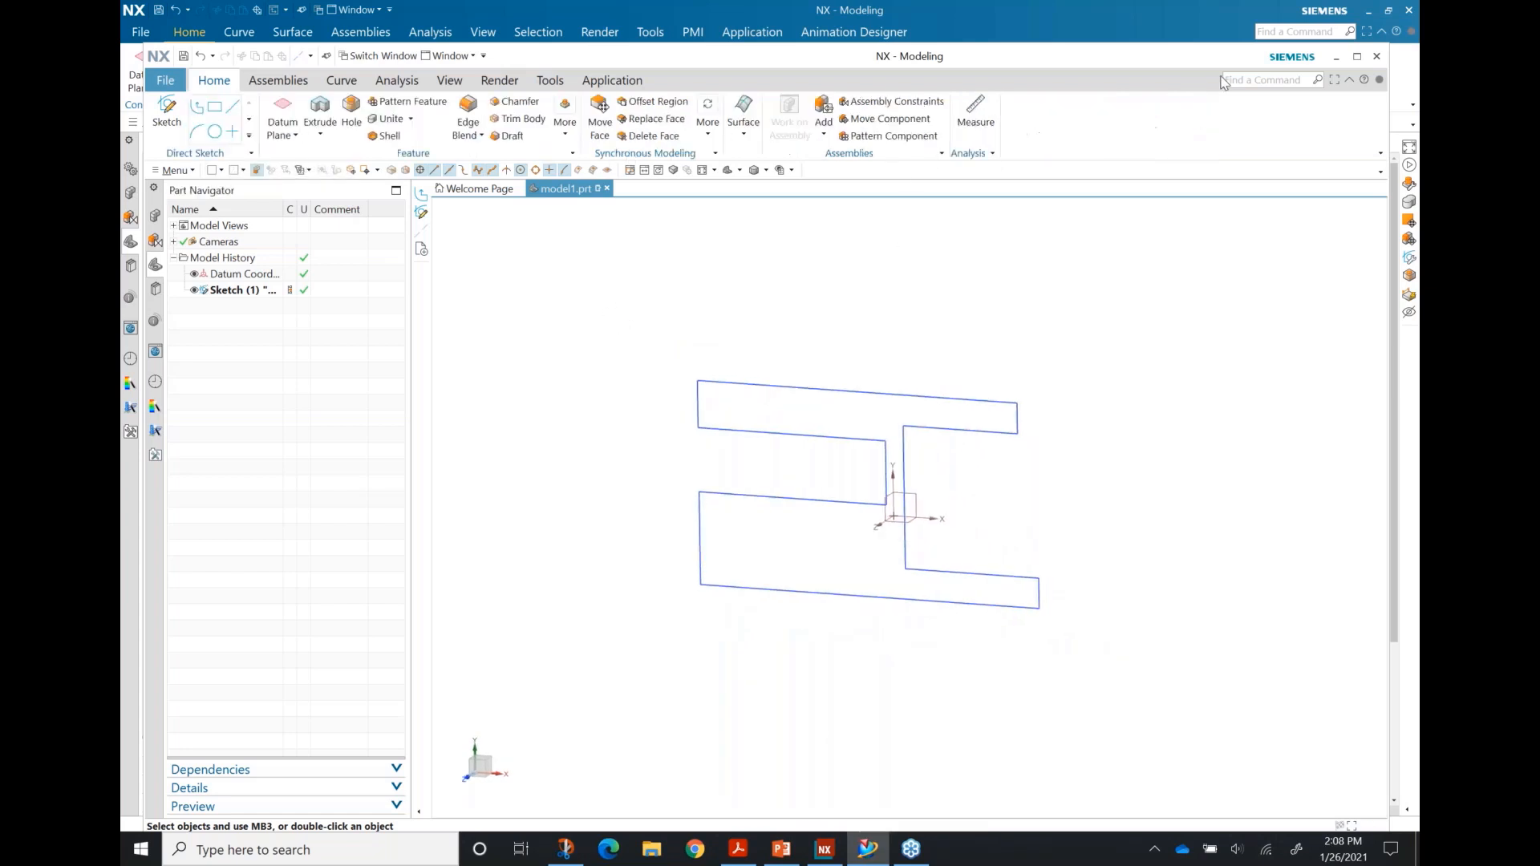
Step: Minimize the inner model window and switch to the t.prt part
click(1337, 57)
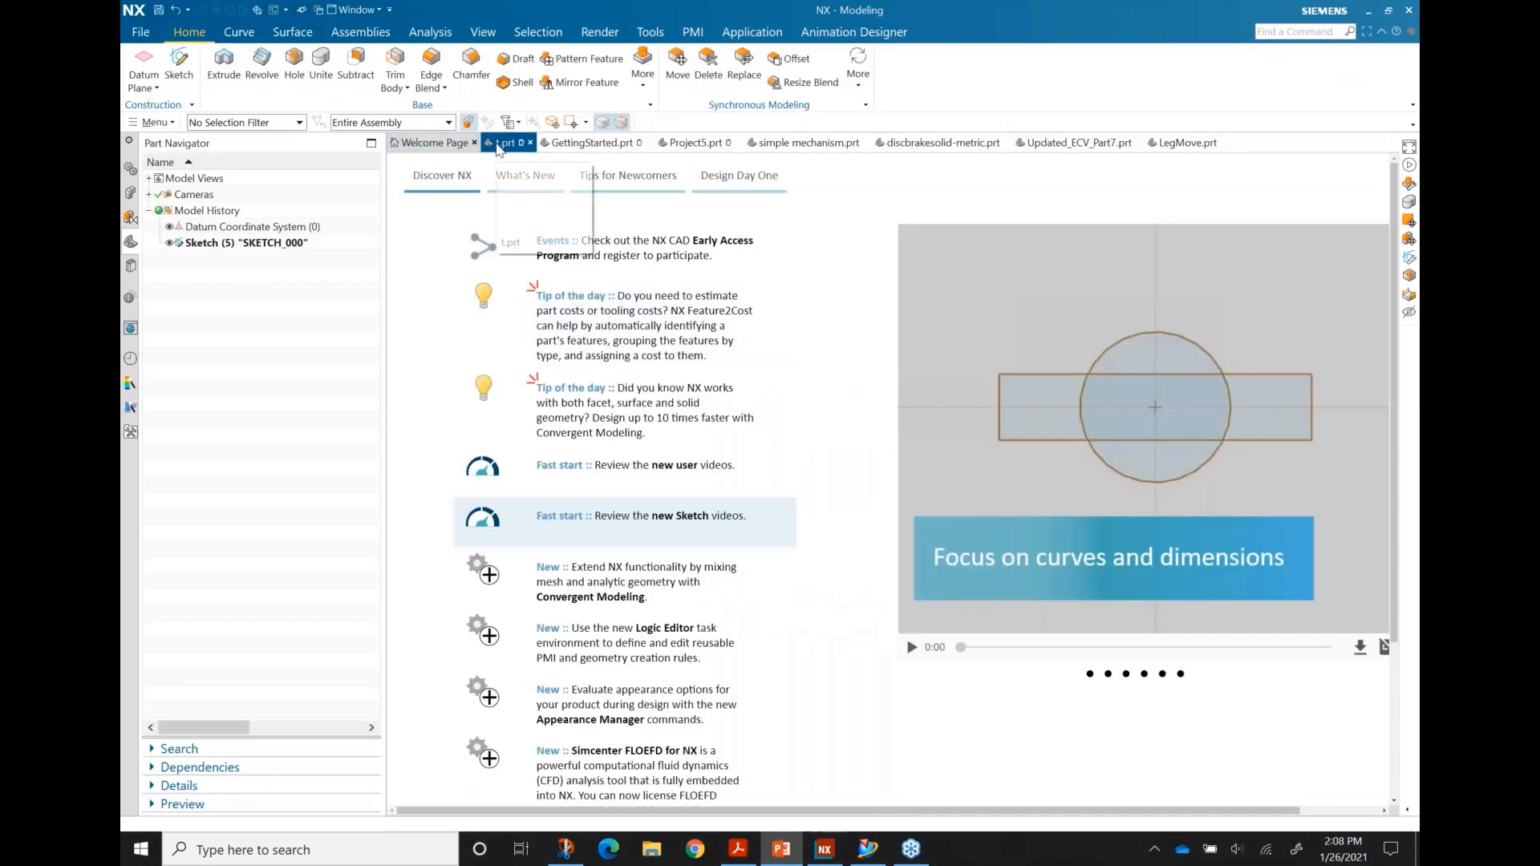
click(501, 144)
middle_drag(662, 316, 645, 344)
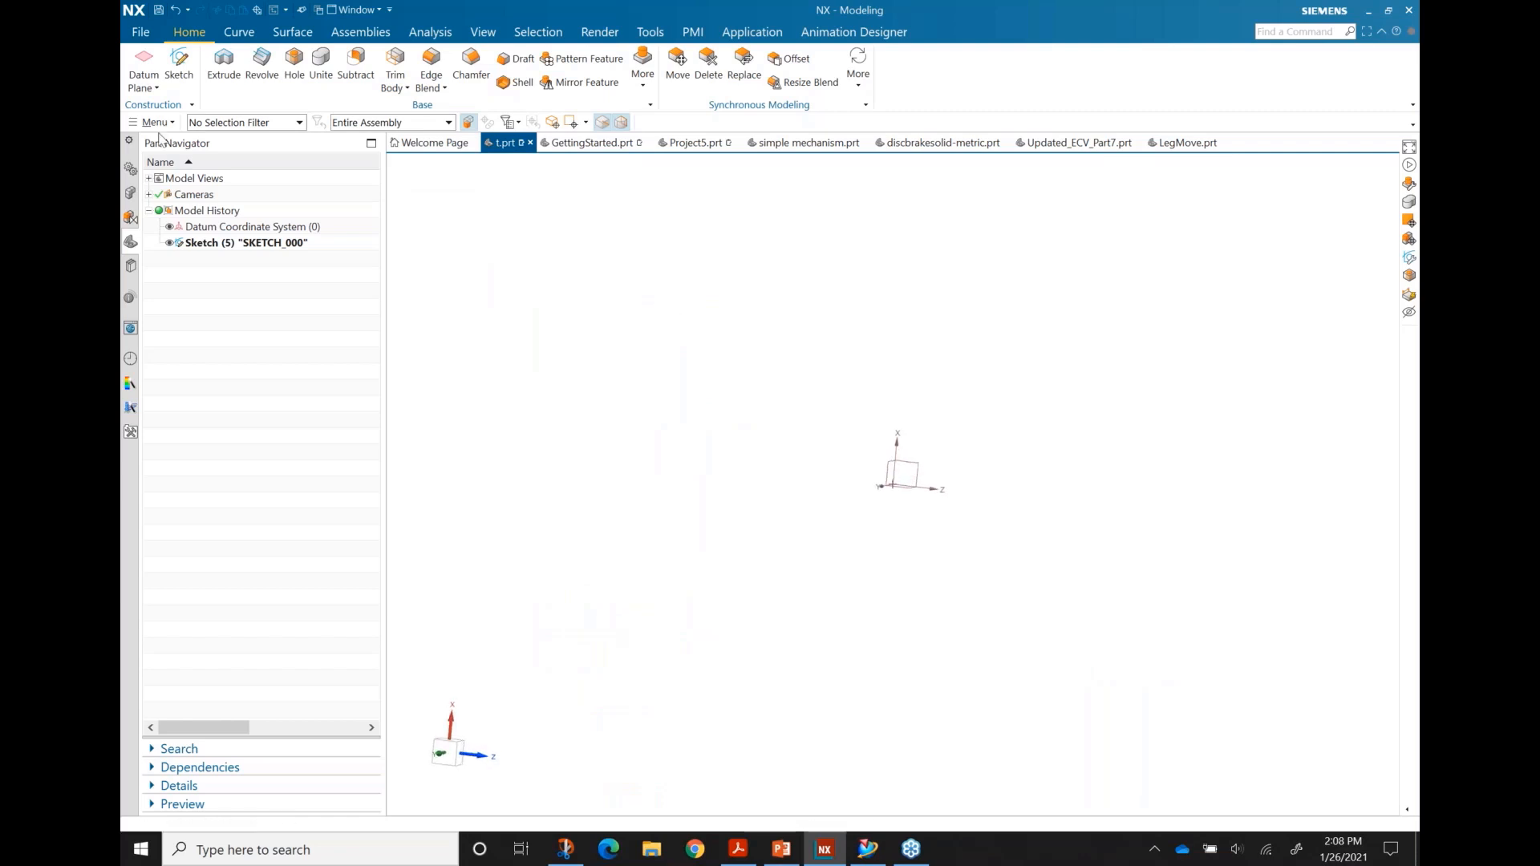
Step: Create a new sketch on the Top datum plane
click(180, 66)
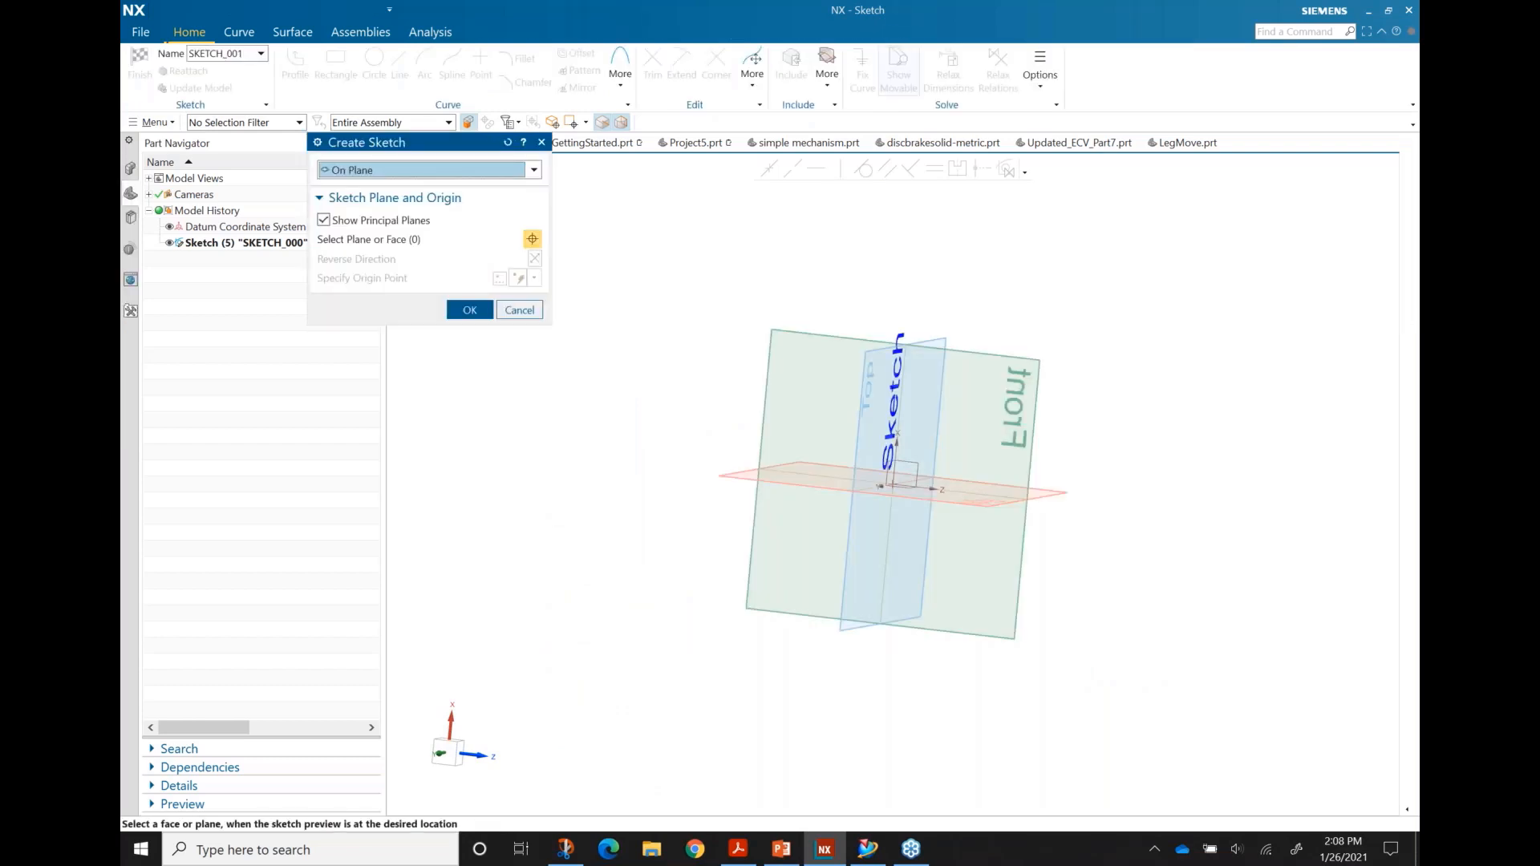
middle_drag(635, 491, 920, 464)
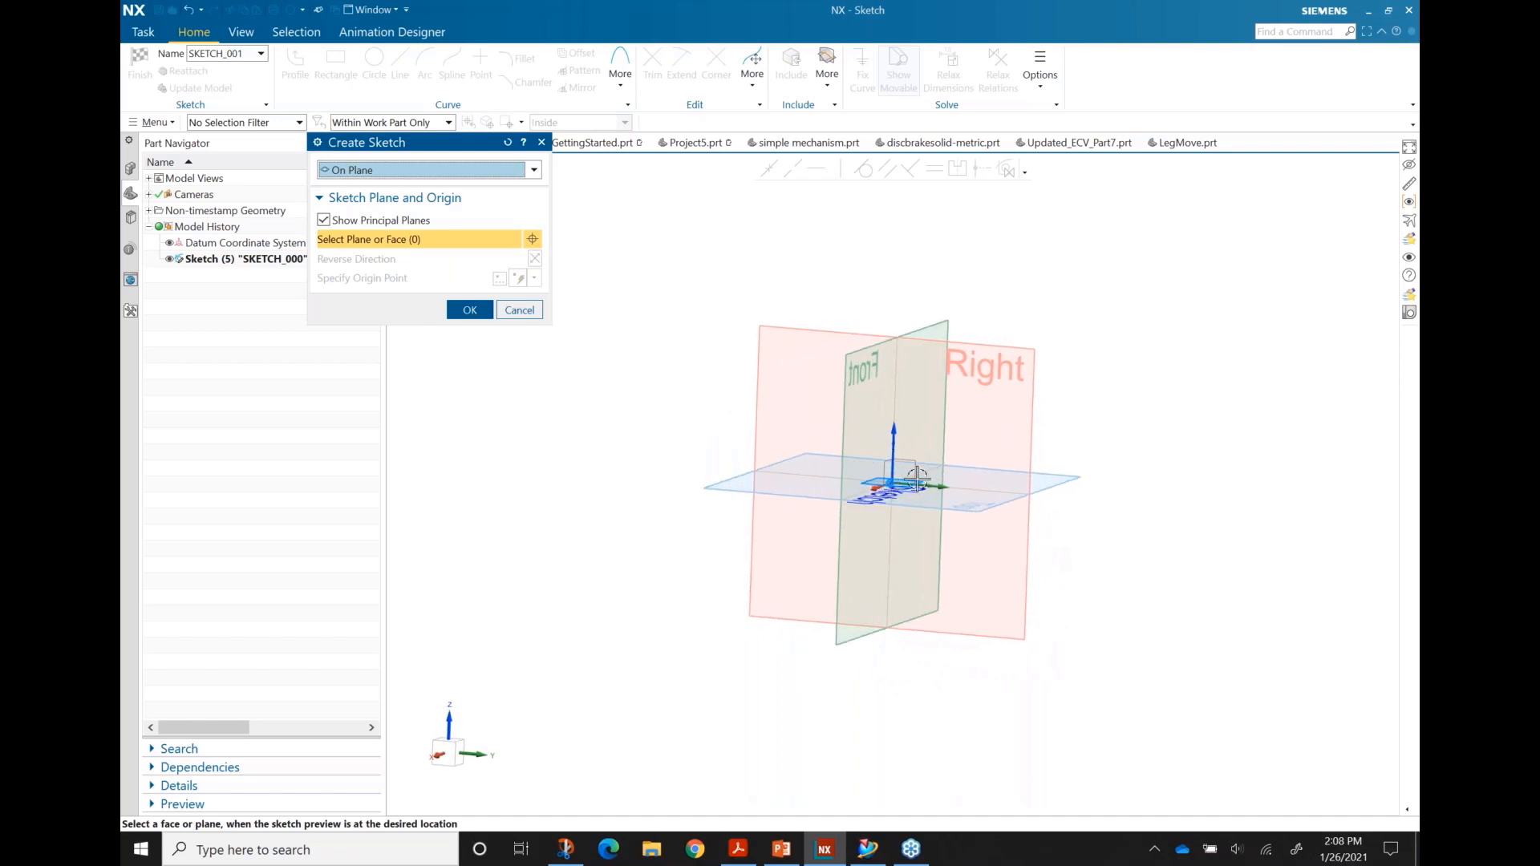
mouse_move(946, 338)
middle_down()
mouse_move(995, 353)
mouse_move(922, 385)
mouse_move(820, 371)
mouse_move(934, 547)
mouse_move(1086, 530)
mouse_move(1059, 436)
mouse_move(1034, 435)
mouse_move(1069, 423)
mouse_move(1031, 436)
mouse_move(1030, 419)
middle_up()
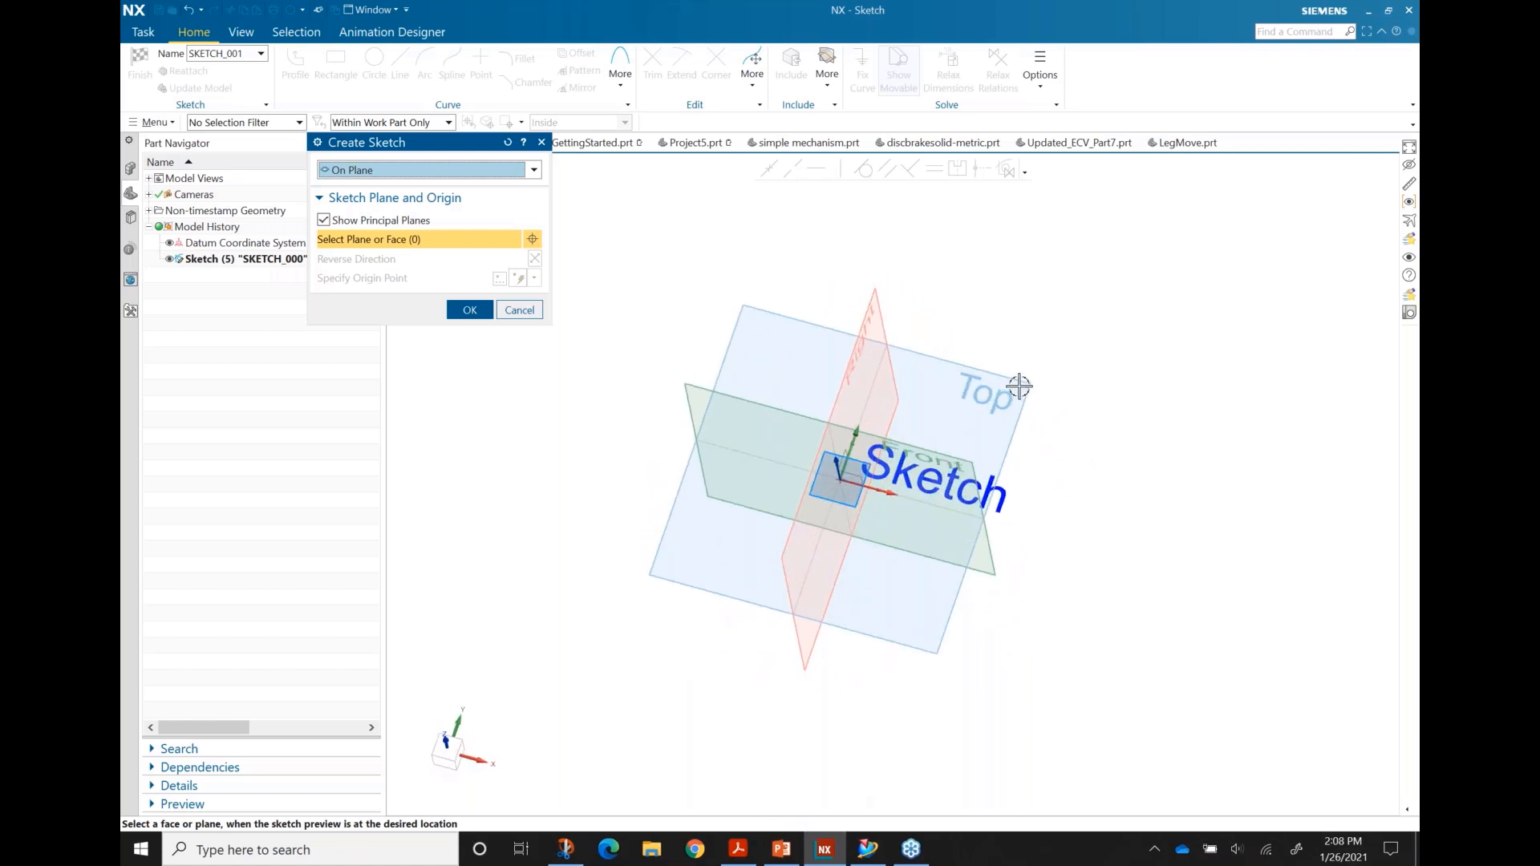
click(1017, 387)
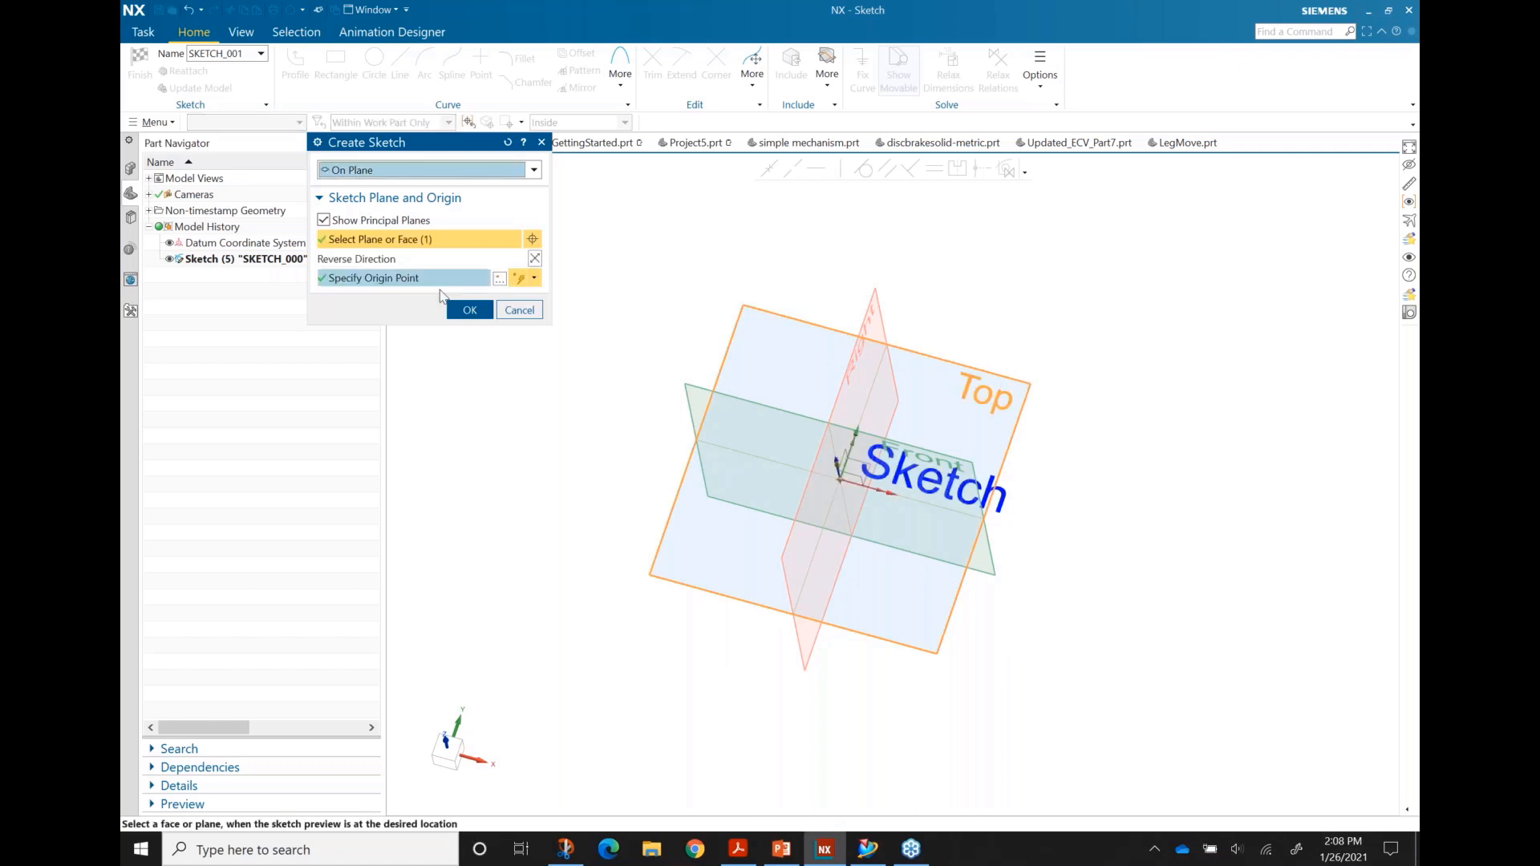
click(469, 308)
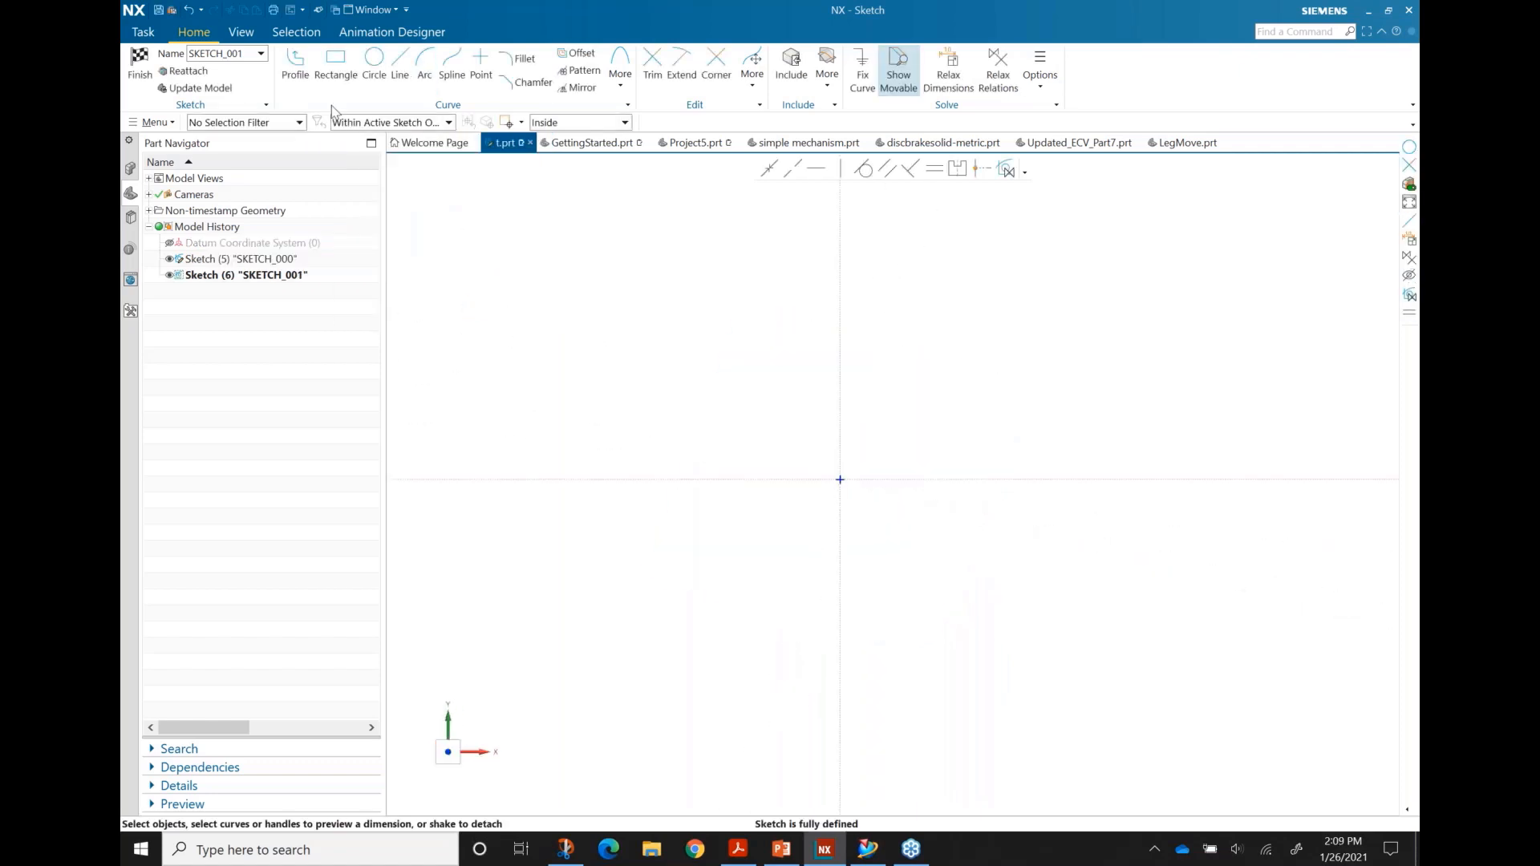
Step: Draw the outline's top edge, left step, left web edge and lower-left step with Profile
click(295, 66)
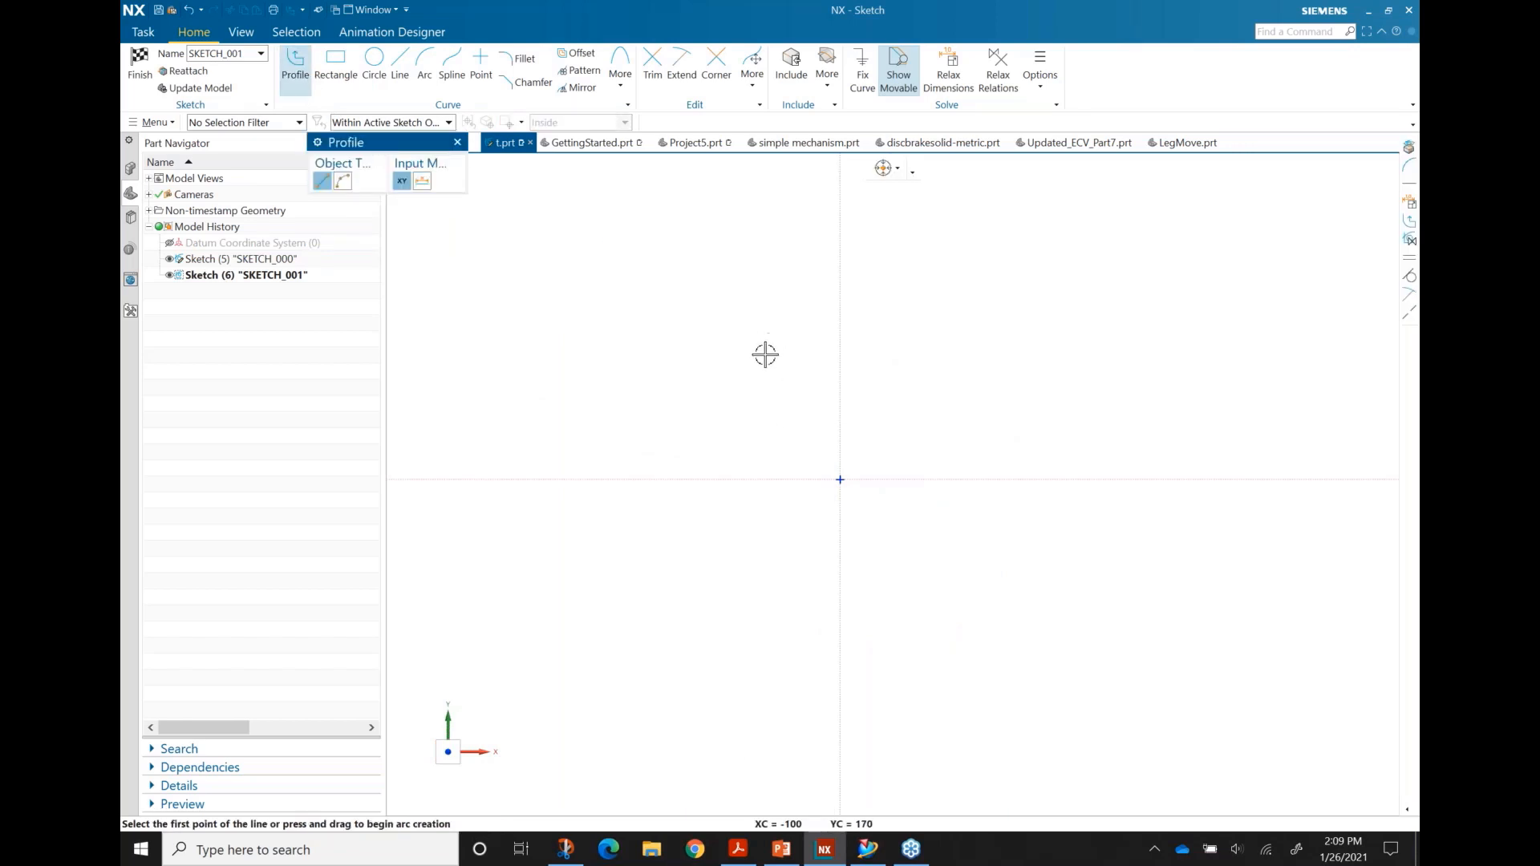
click(888, 365)
click(721, 365)
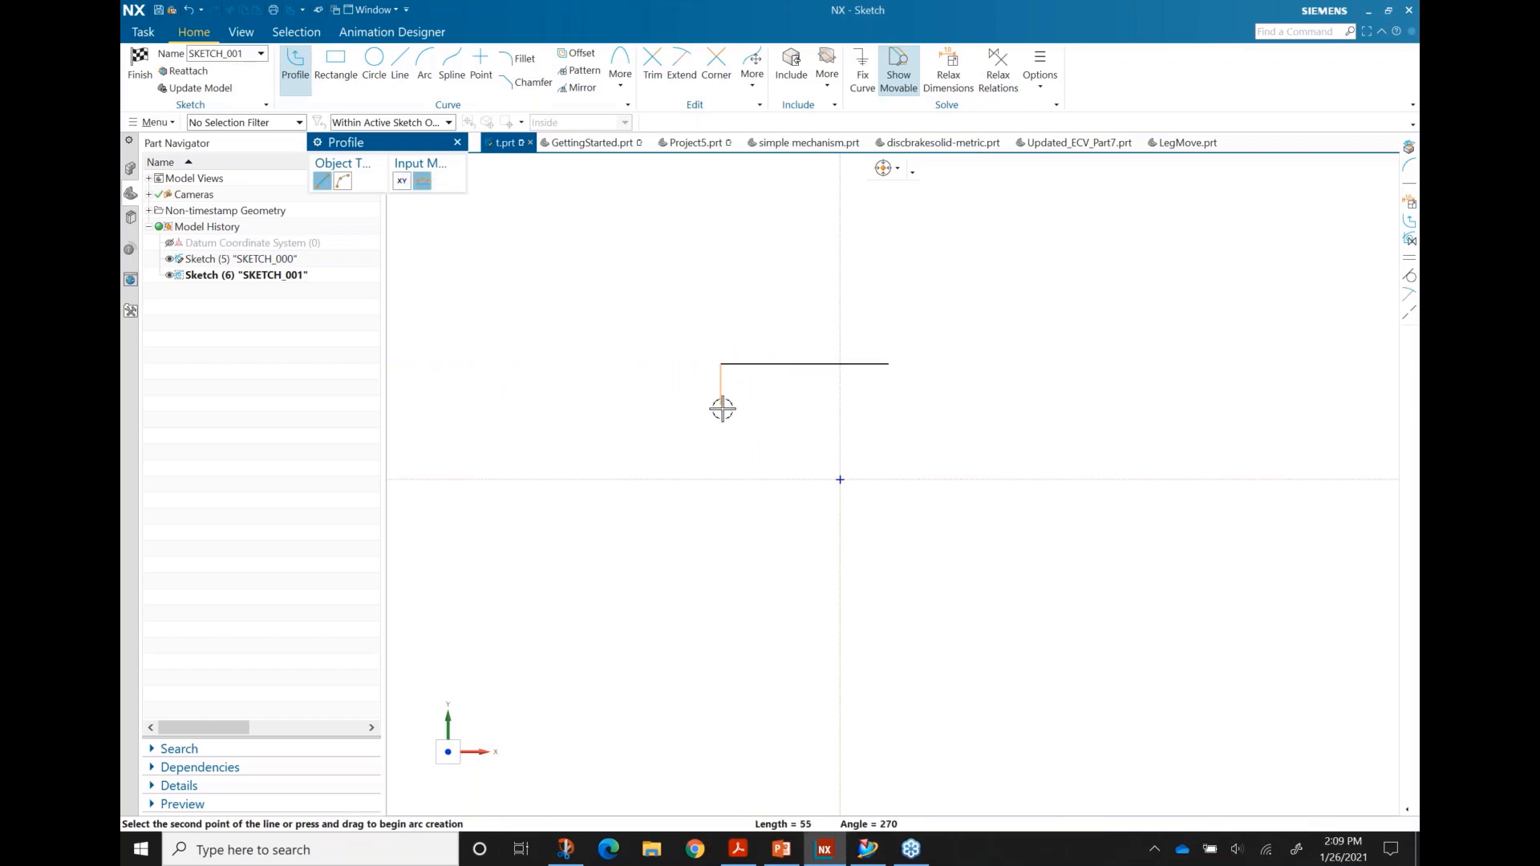
click(721, 408)
click(818, 409)
click(818, 524)
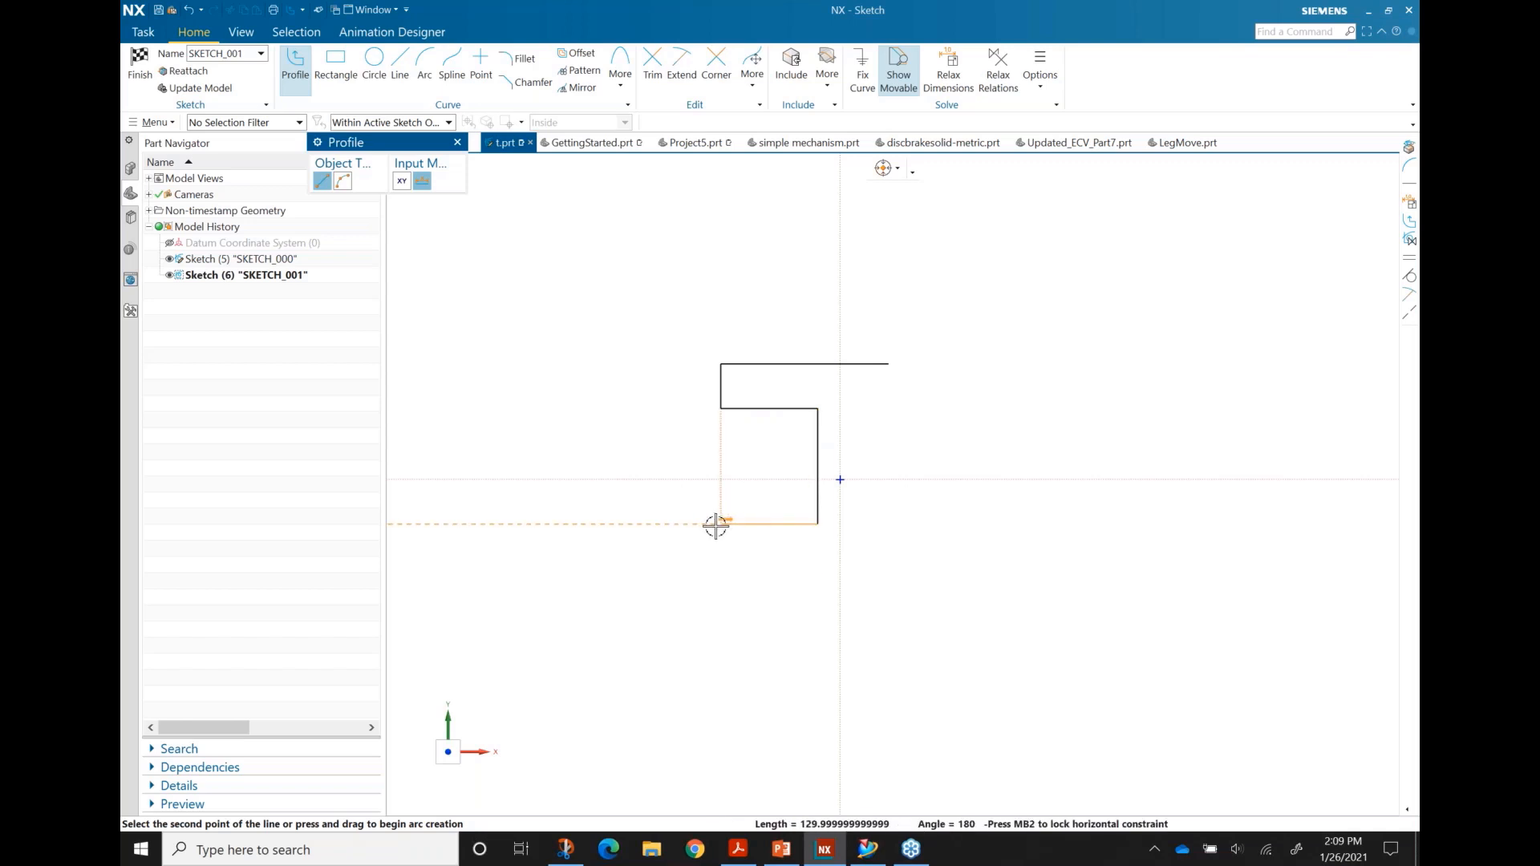
click(721, 524)
click(721, 579)
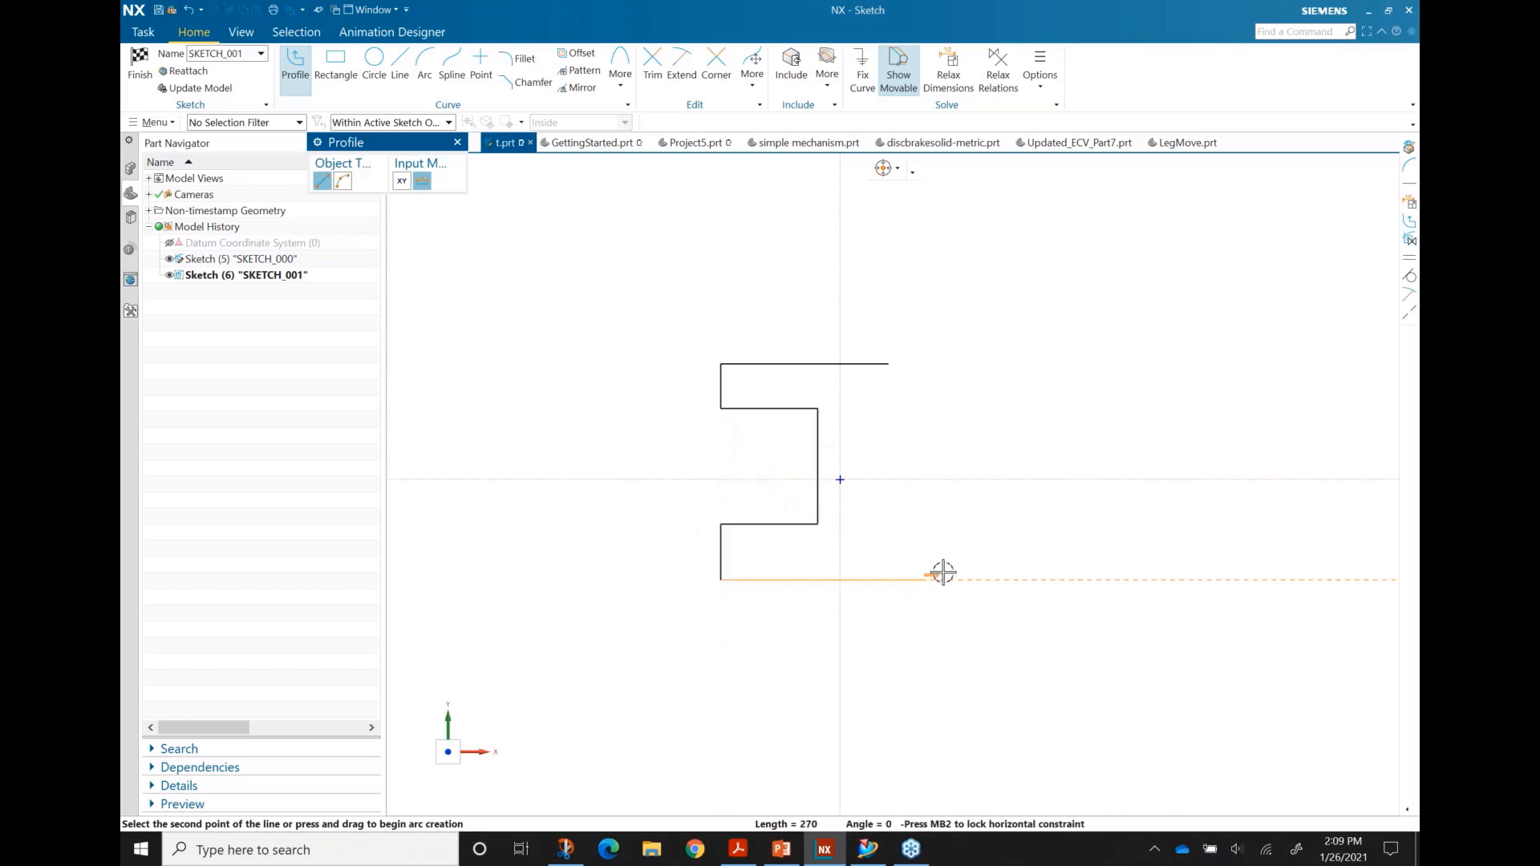
Step: Draw the bottom edge, right step and right web edge, closing the I-beam outline
click(944, 579)
click(943, 526)
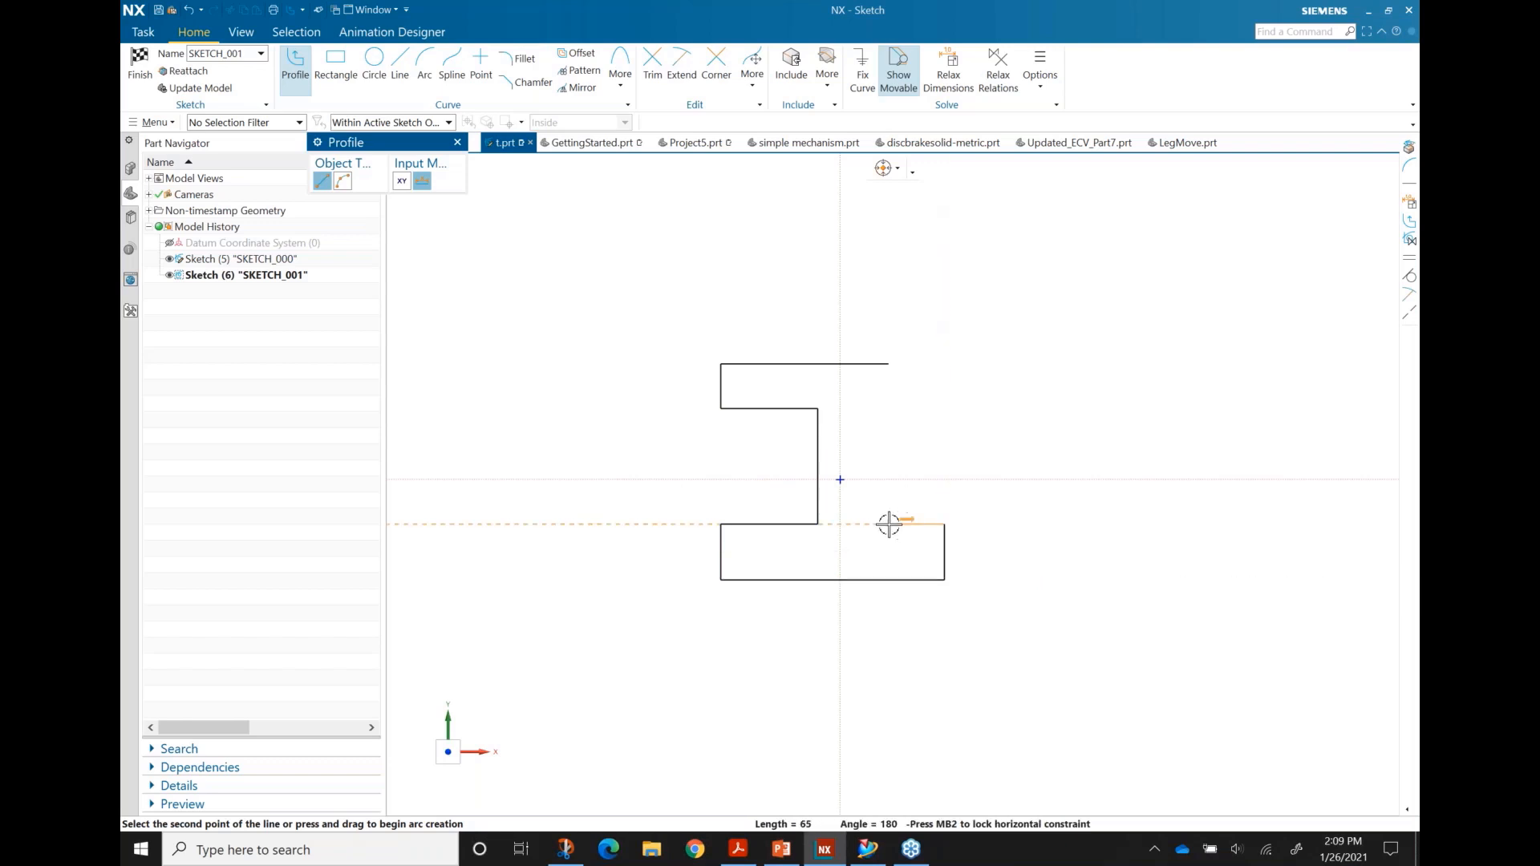
click(877, 524)
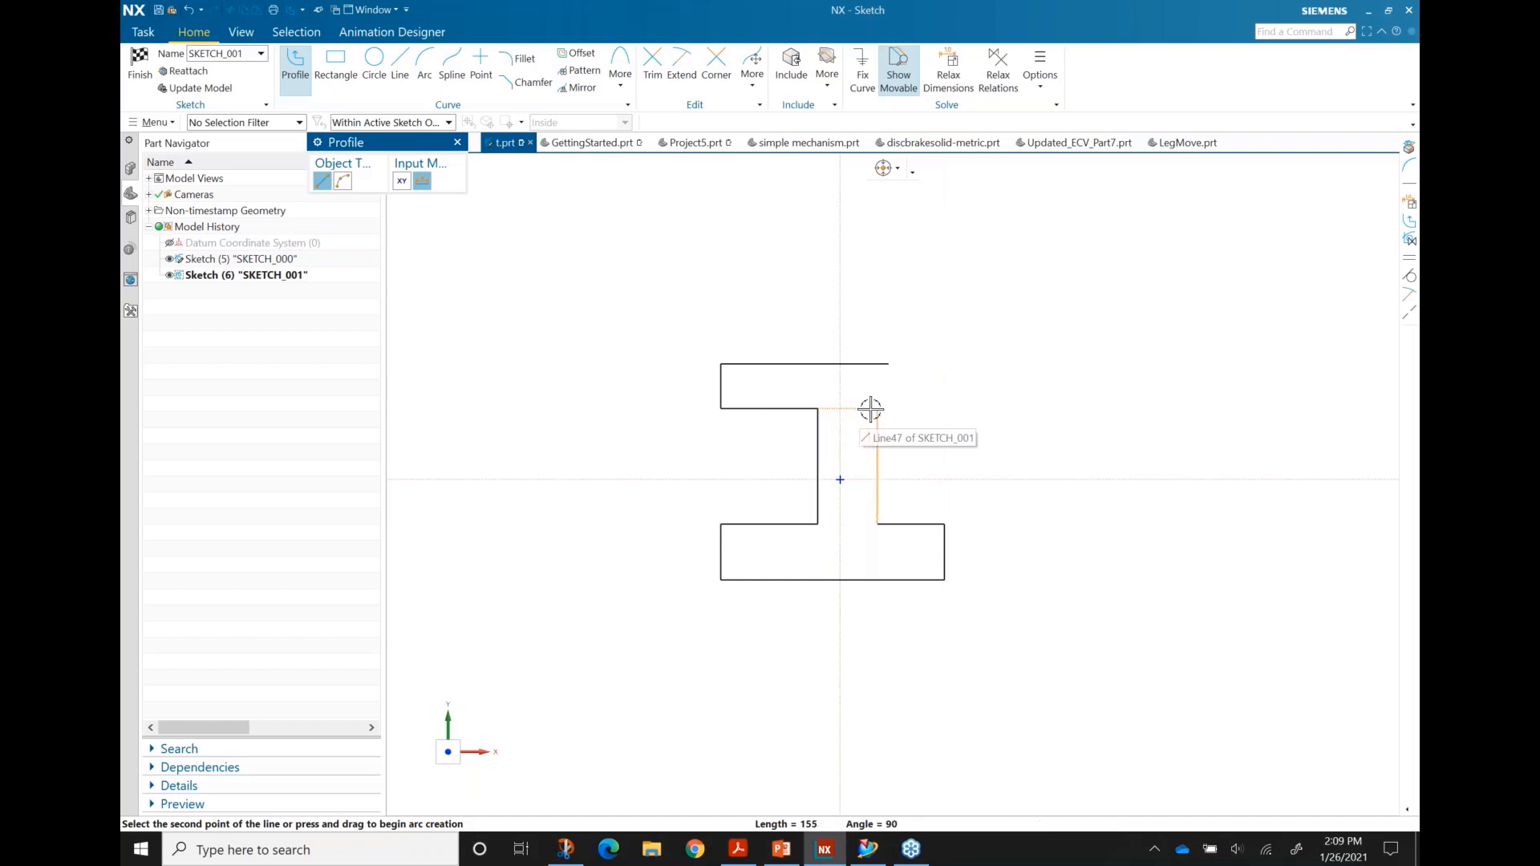
click(873, 409)
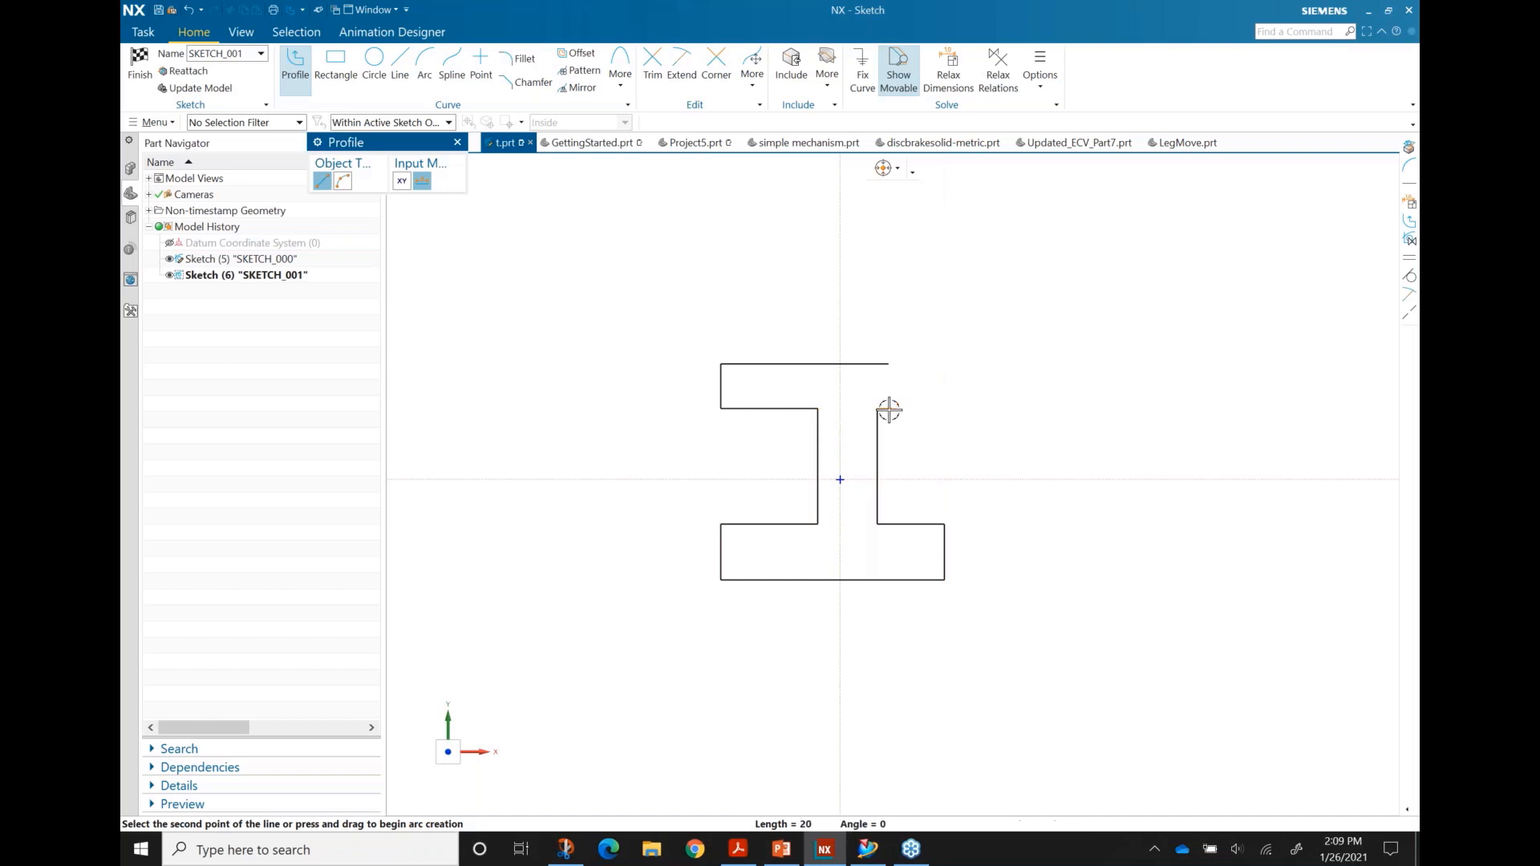
scroll(889, 405, up, 4)
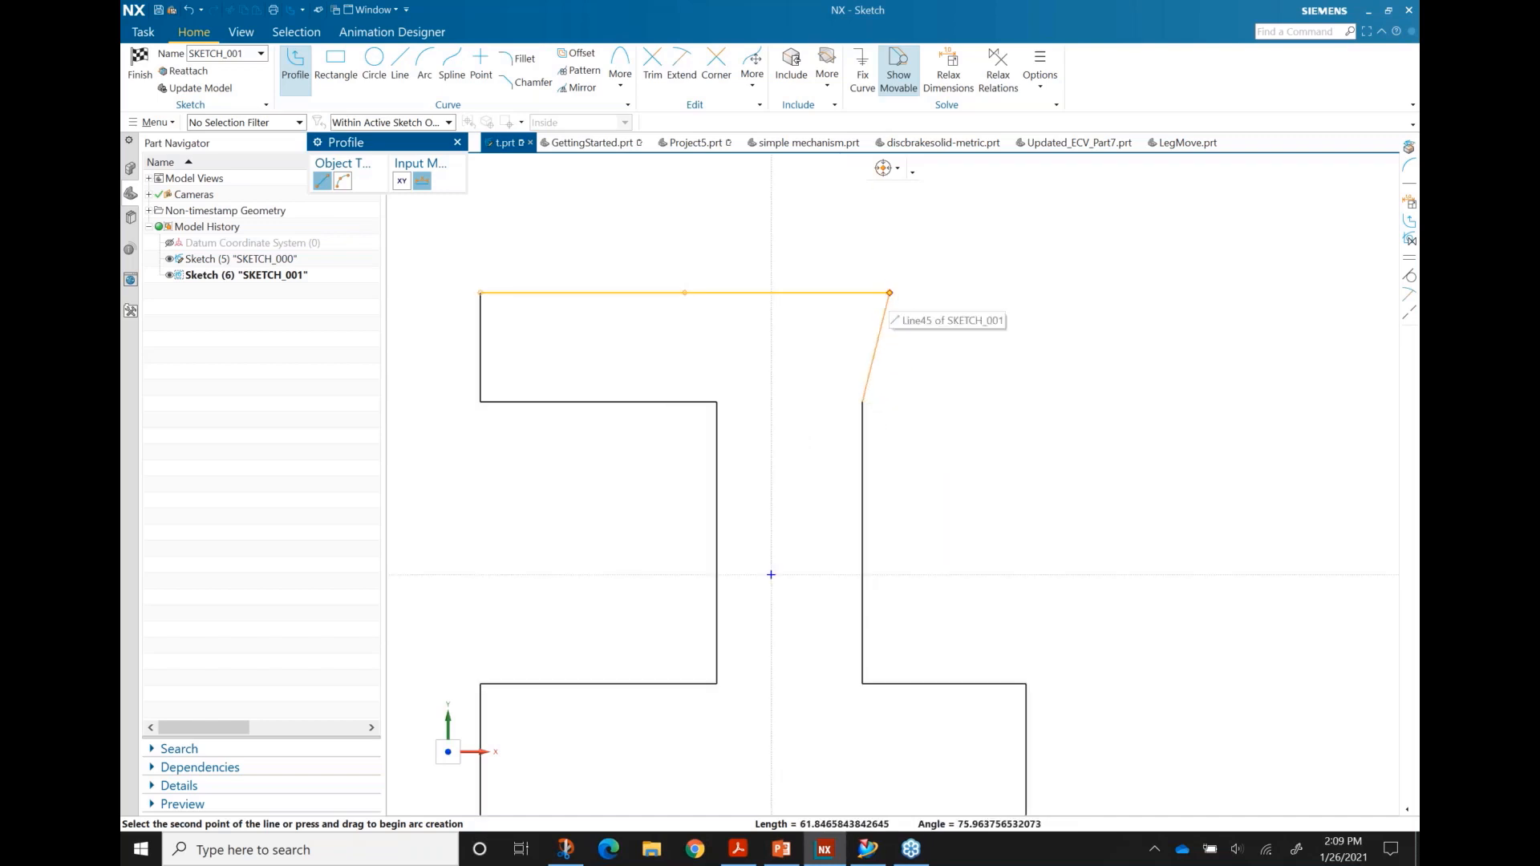
click(888, 401)
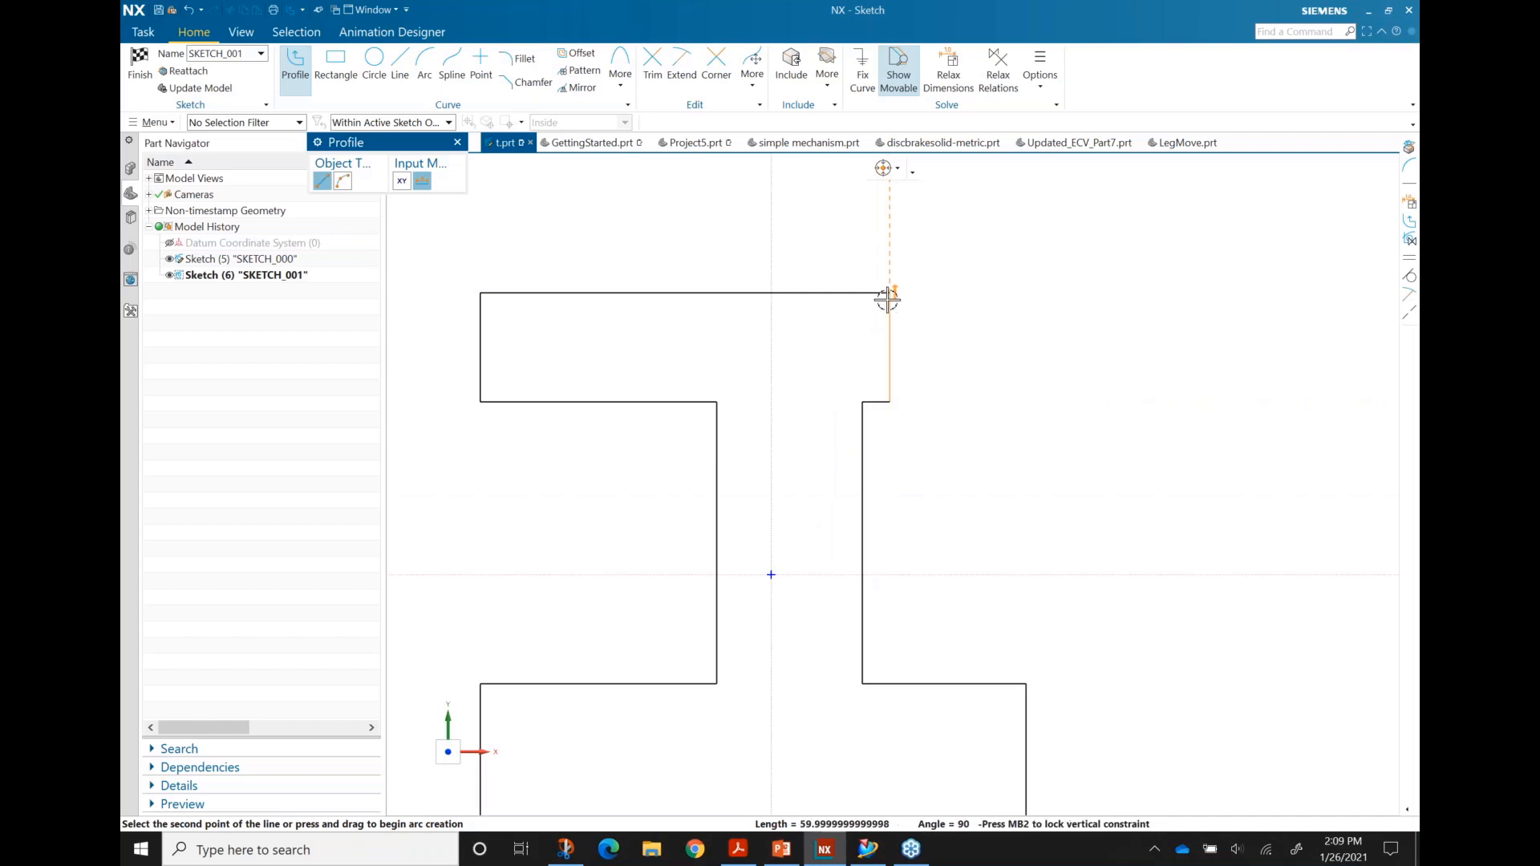
click(889, 293)
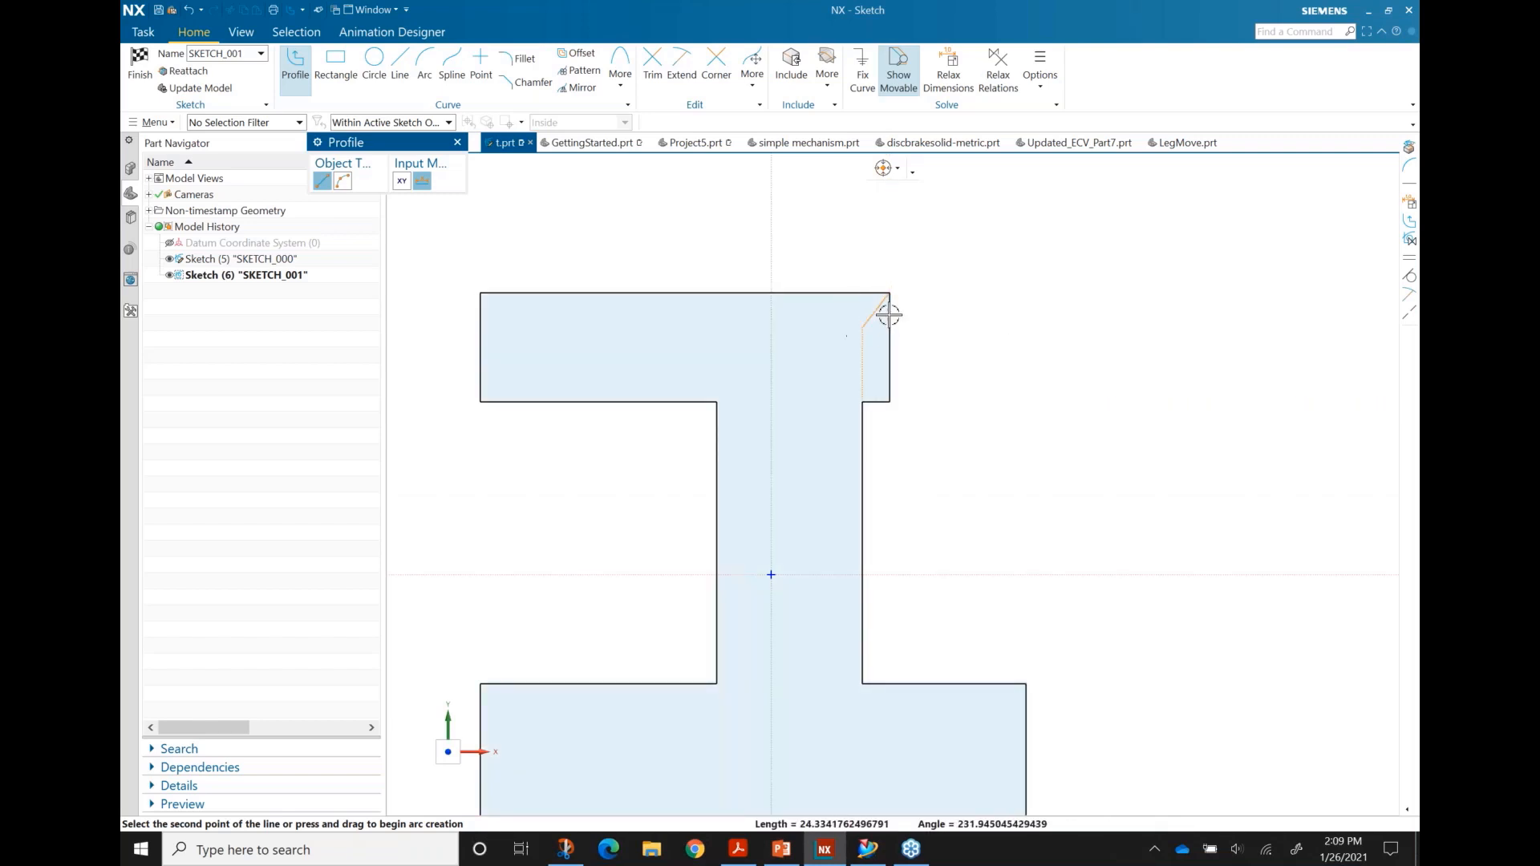
key(Escape)
scroll(966, 369, down, 1)
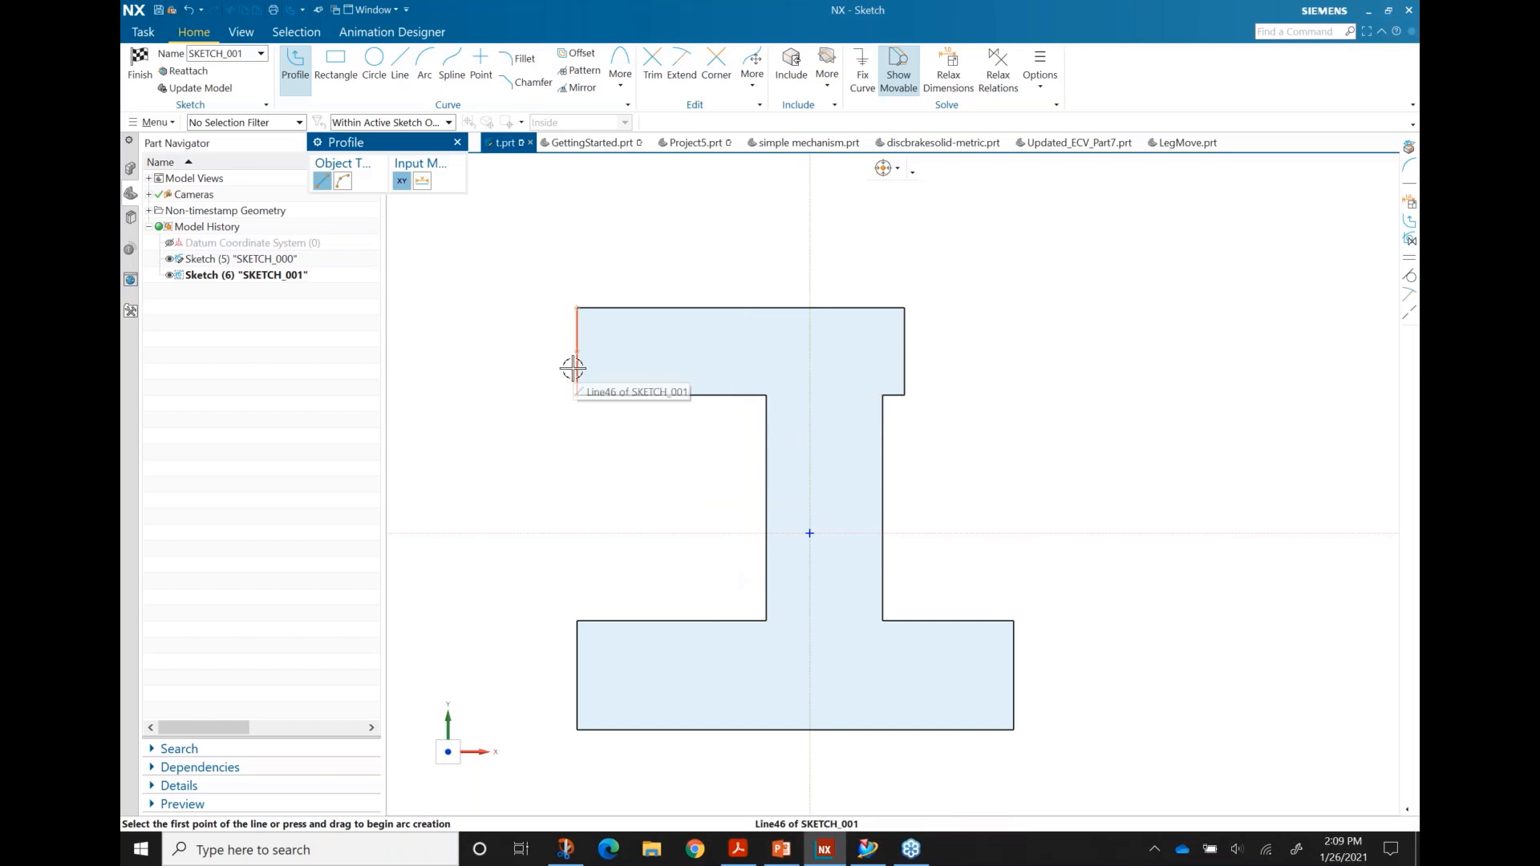
drag(572, 368, 632, 369)
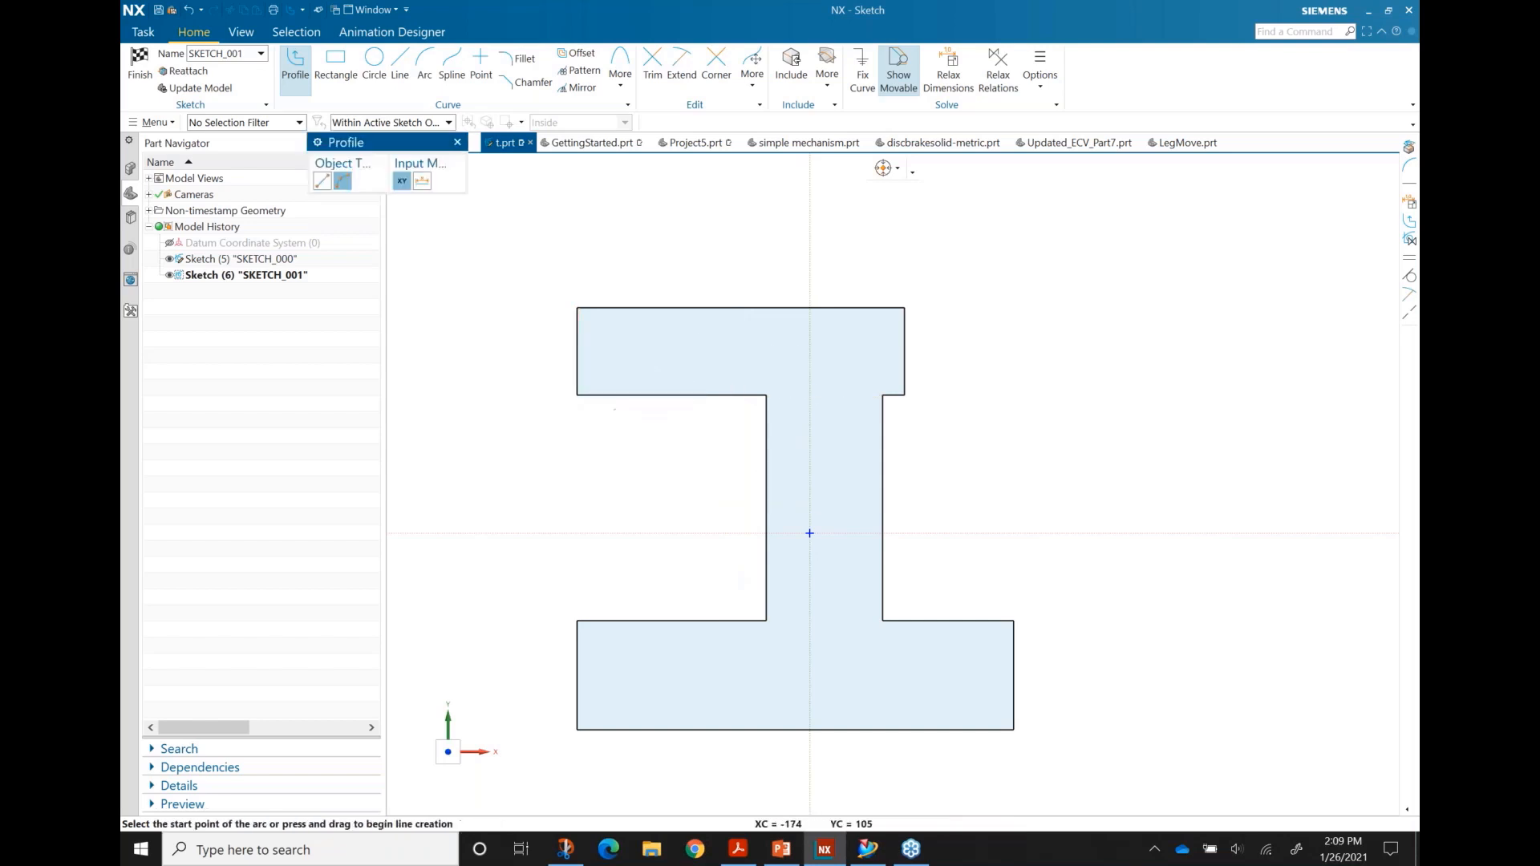
Step: Drag the flanges' left edges to reposition them
key(Escape)
mouse_move(575, 368)
mouse_down()
mouse_move(636, 368)
mouse_move(538, 368)
mouse_move(594, 350)
mouse_move(592, 375)
mouse_up()
mouse_move(646, 620)
mouse_down()
mouse_move(643, 671)
mouse_move(634, 655)
mouse_up()
mouse_move(536, 672)
mouse_down()
mouse_move(619, 681)
mouse_move(578, 681)
mouse_move(575, 645)
mouse_up()
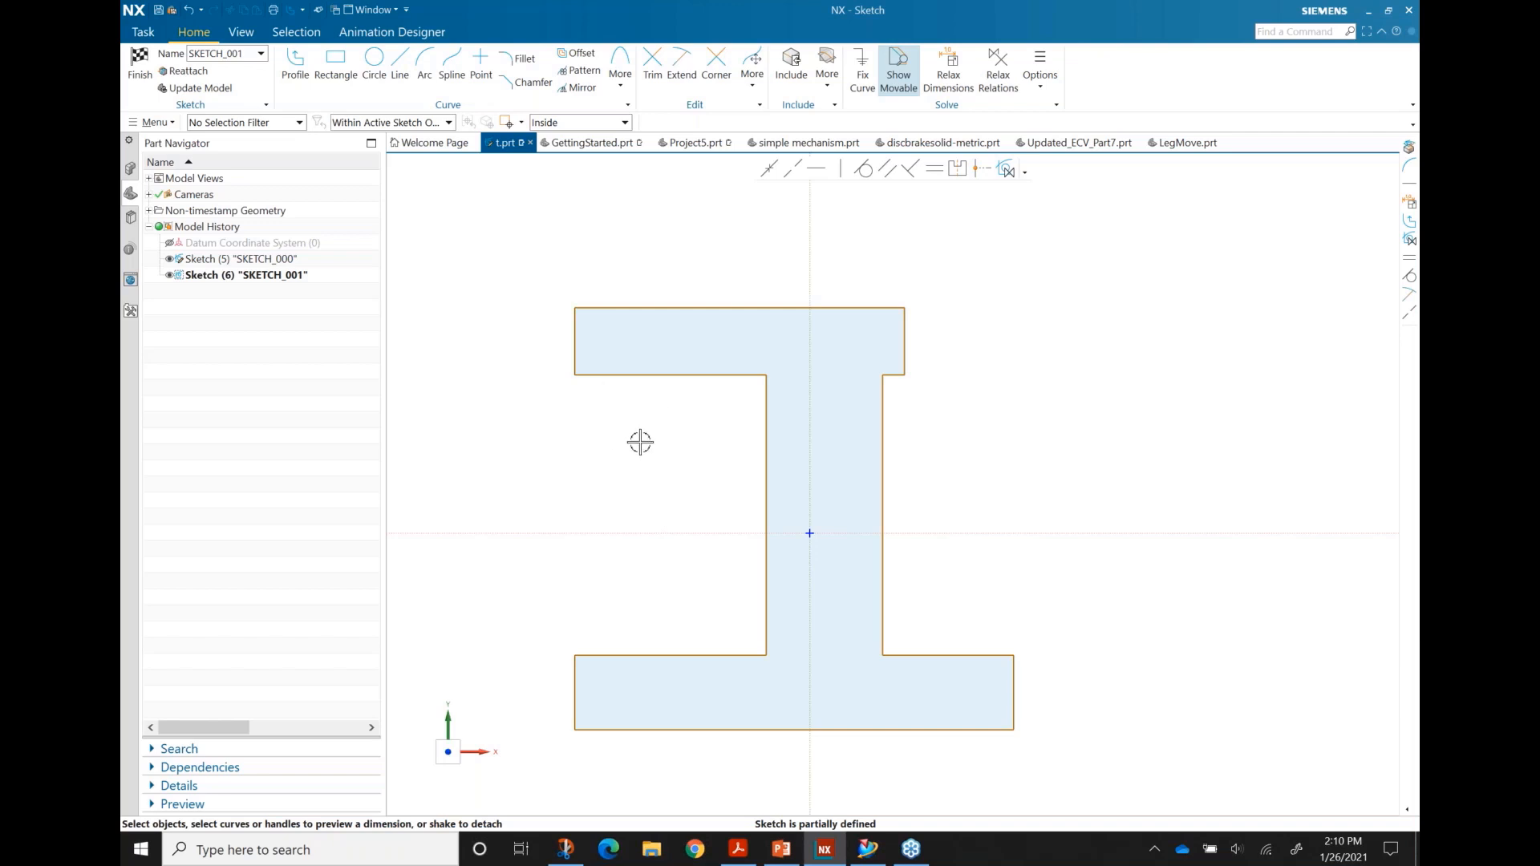
scroll(659, 438, down, 2)
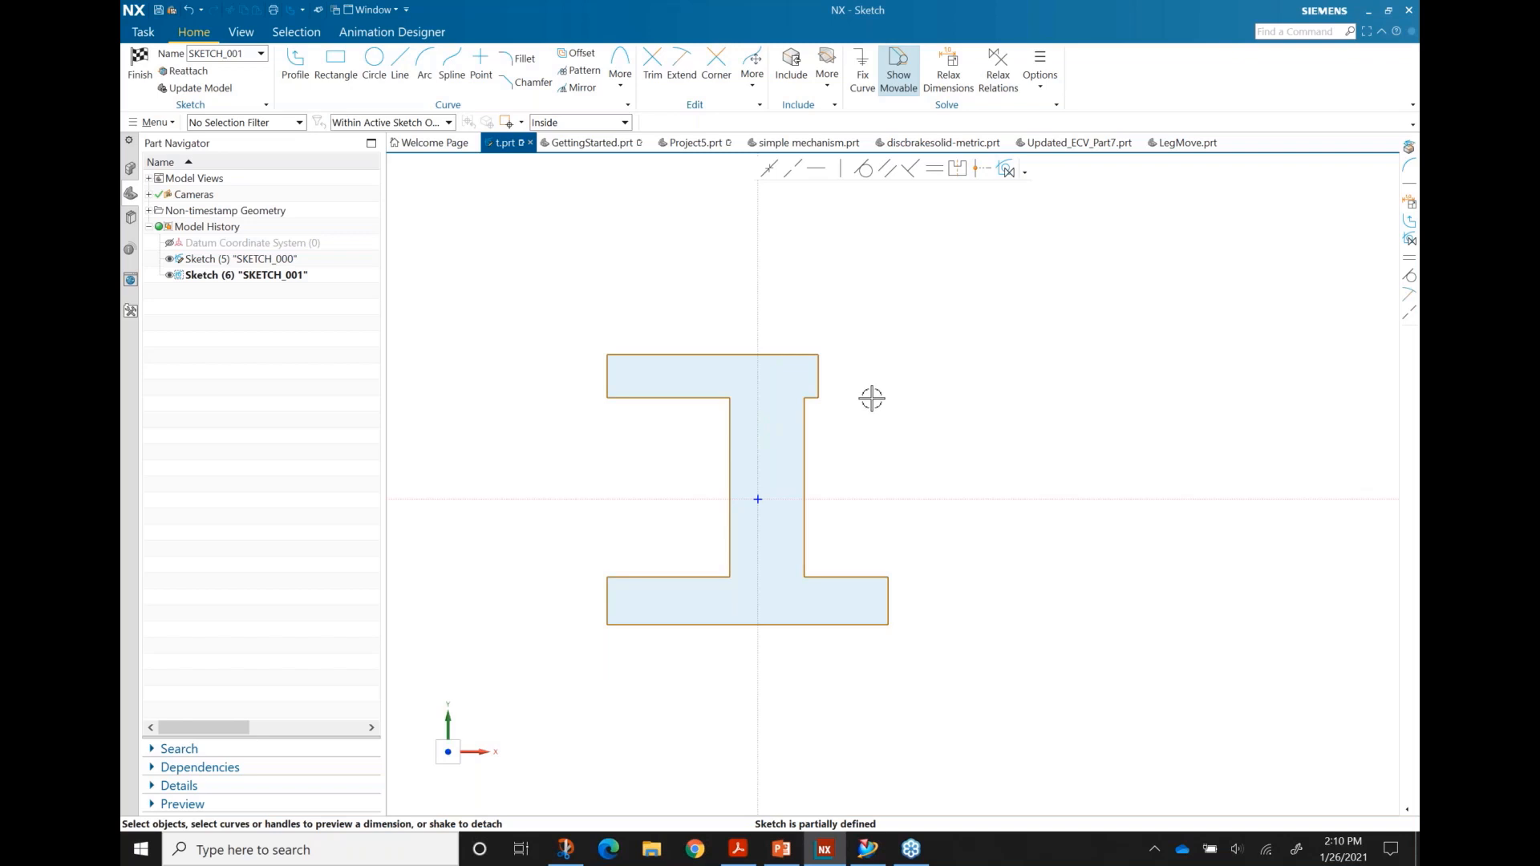
Step: Extend the top flange right so both flanges end at a common right edge
click(807, 421)
drag(815, 361, 887, 585)
mouse_move(887, 368)
mouse_down()
mouse_move(846, 383)
mouse_move(912, 397)
mouse_up()
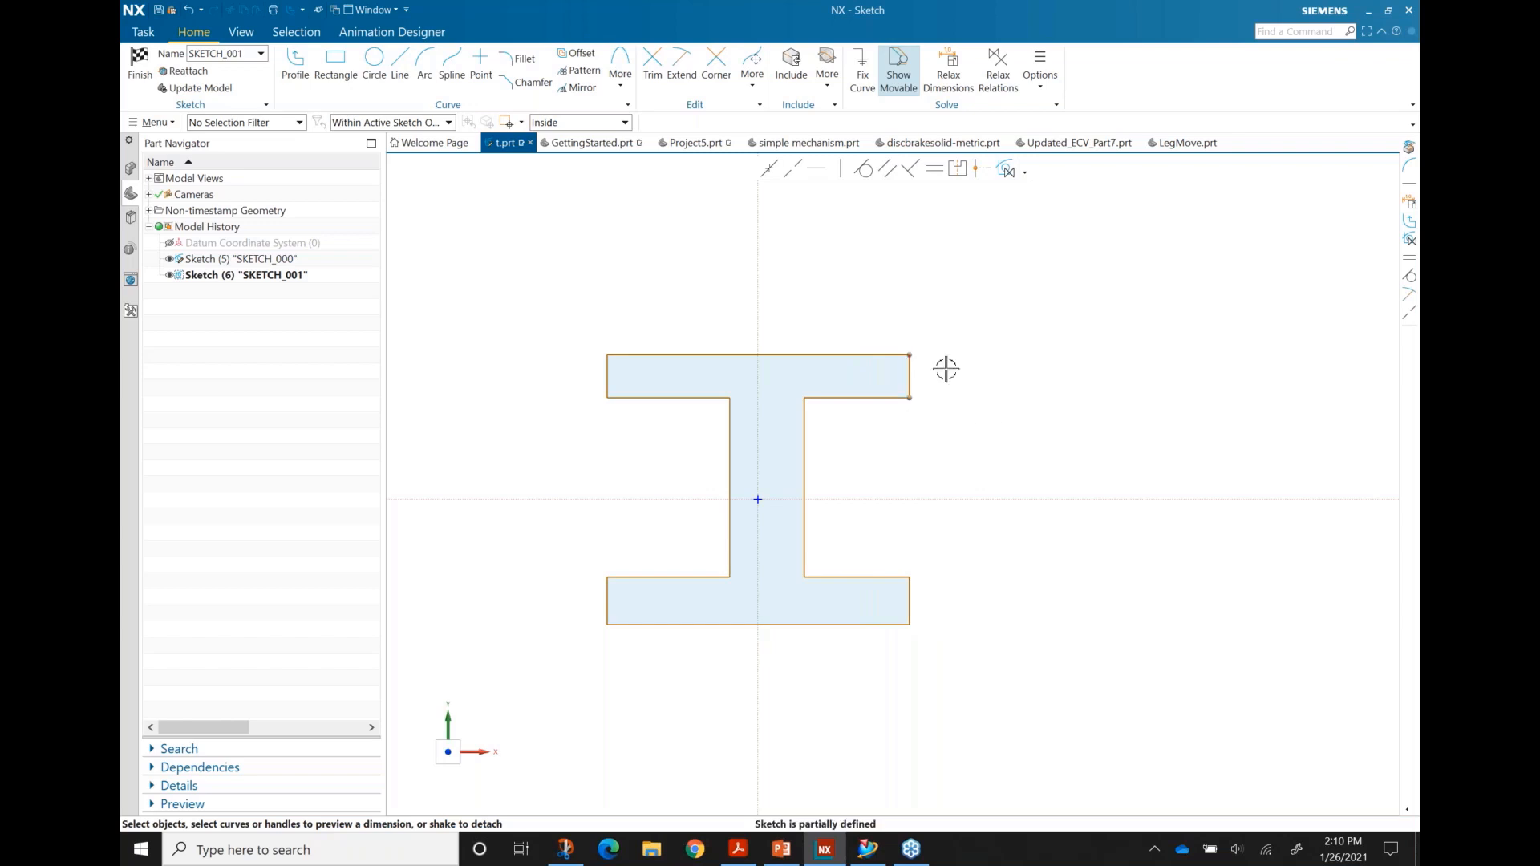
key(ctrl+z)
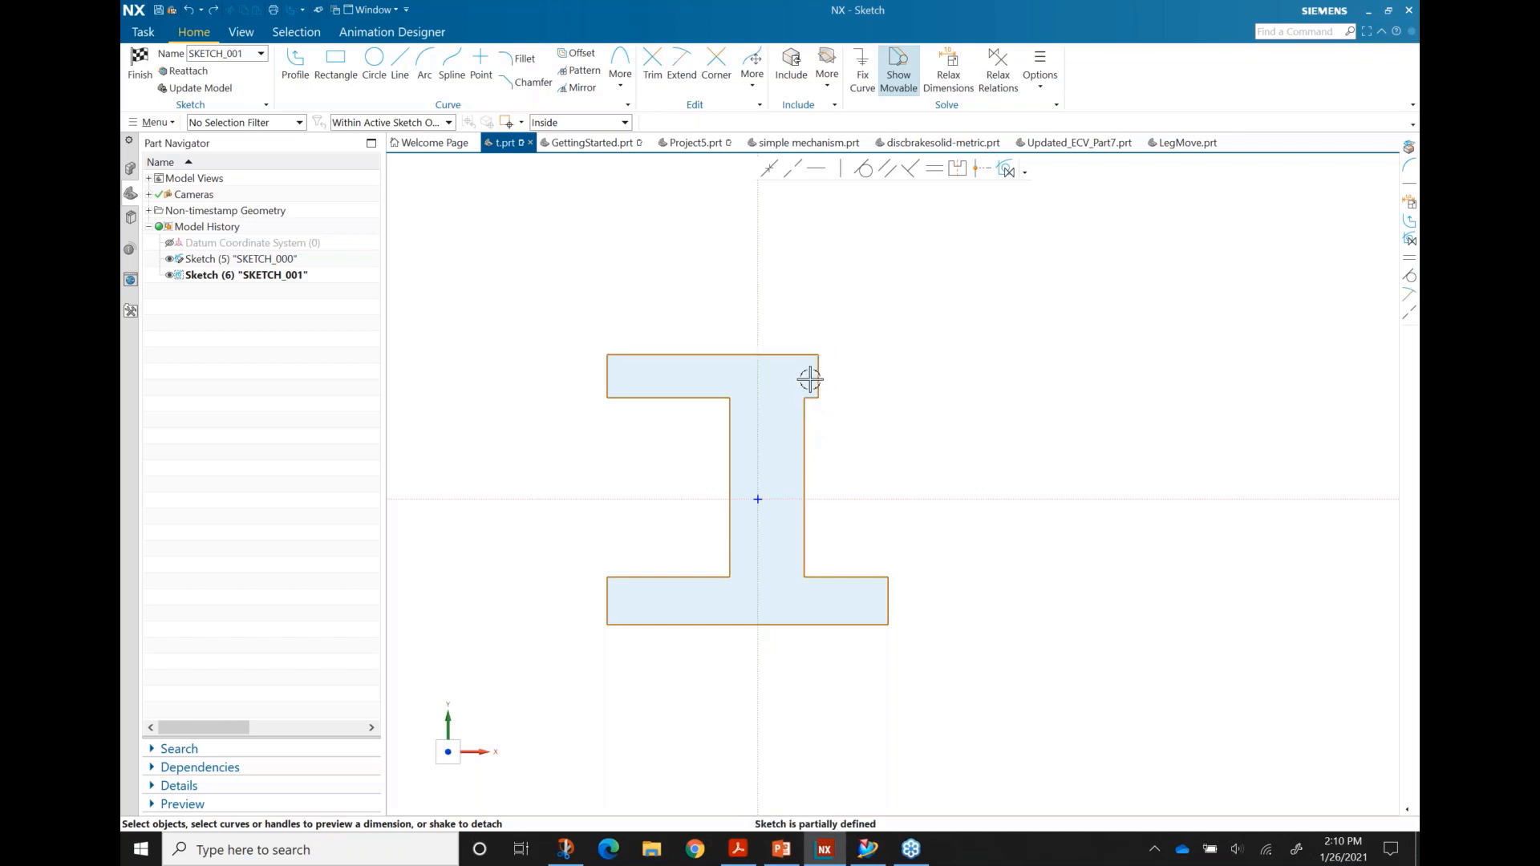
drag(821, 372, 888, 601)
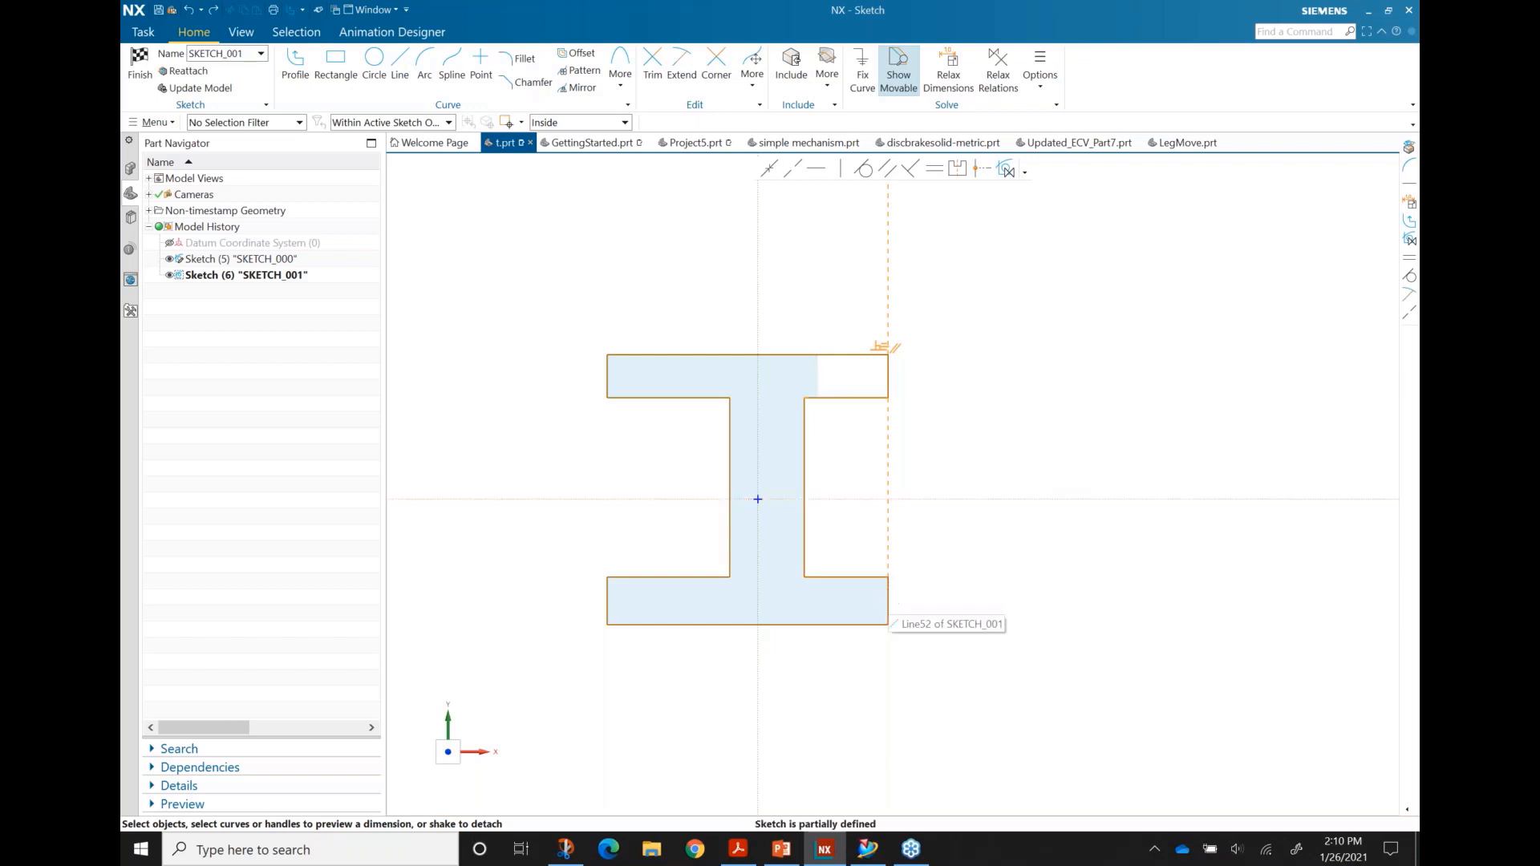
mouse_move(885, 378)
mouse_down()
mouse_move(850, 382)
mouse_move(917, 383)
mouse_up()
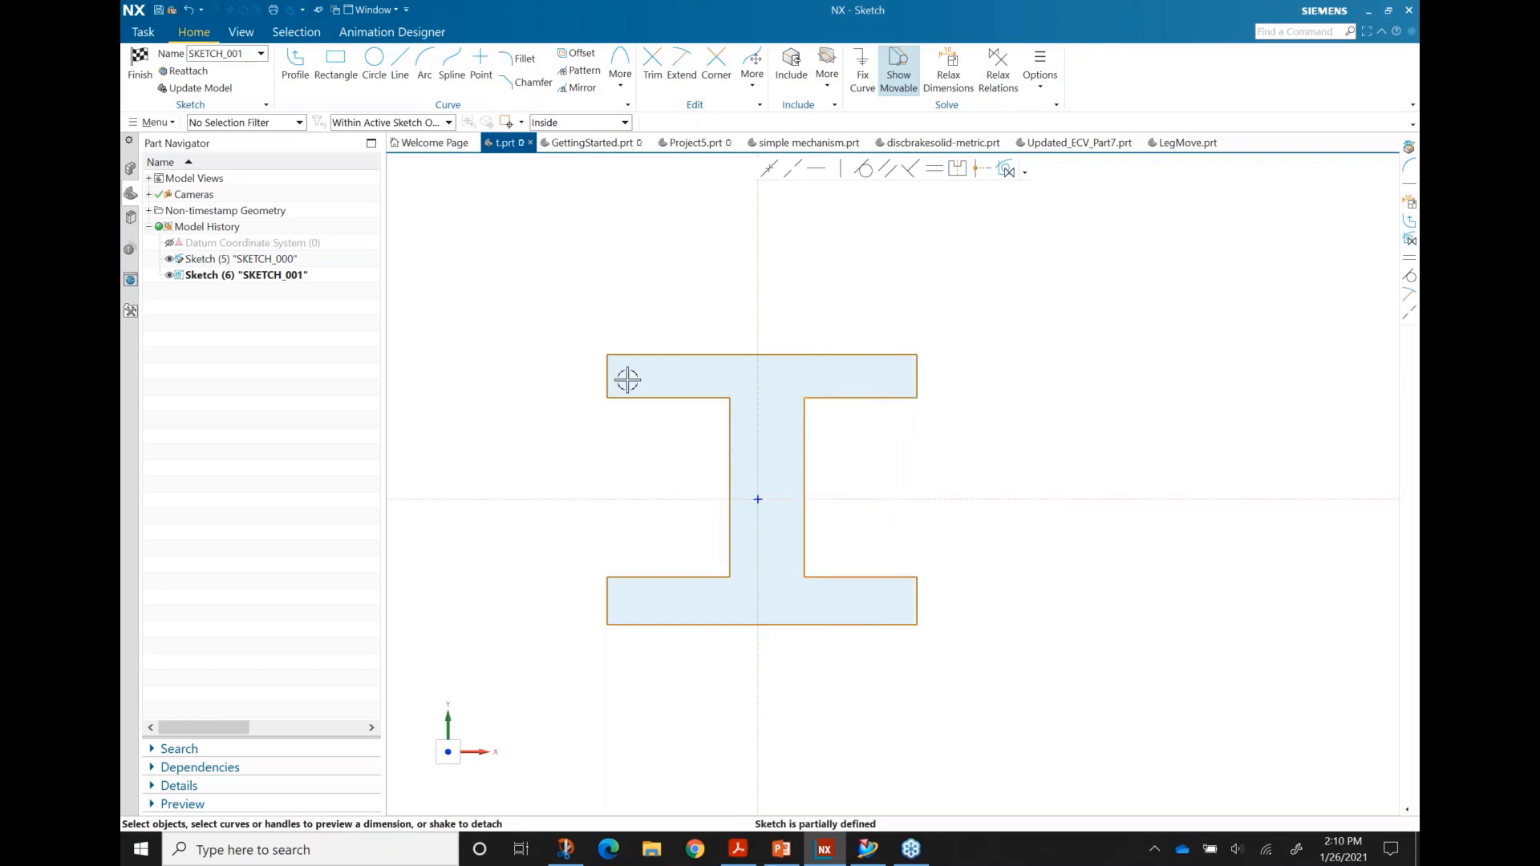
Step: Nudge the top flange and pick its top edge to preview a width of about 332.5
mouse_move(641, 392)
mouse_down()
mouse_move(647, 371)
mouse_move(650, 423)
mouse_move(650, 398)
mouse_up()
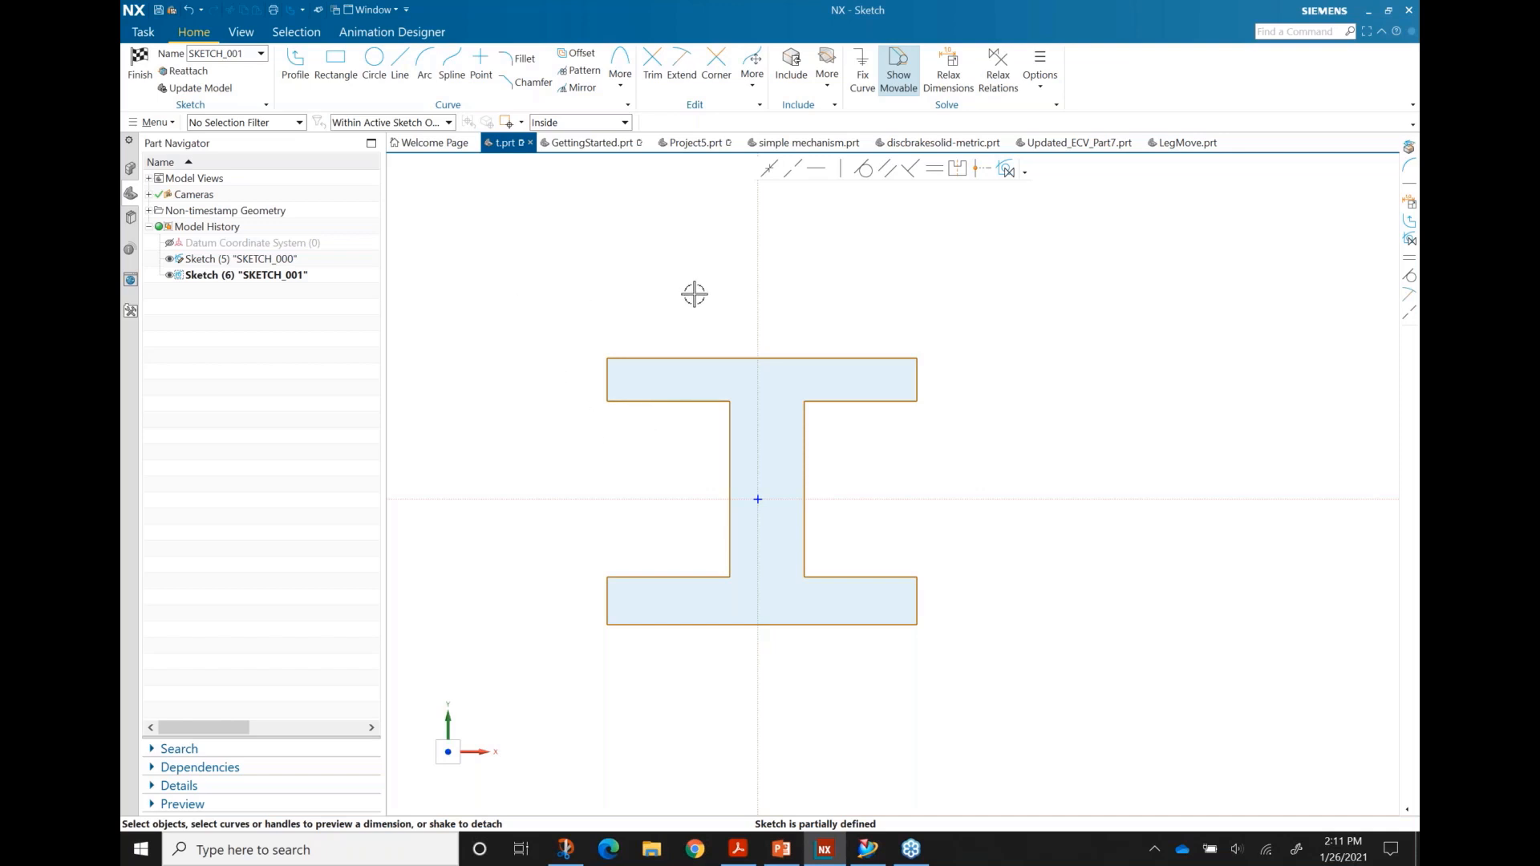
scroll(677, 319, up, 1)
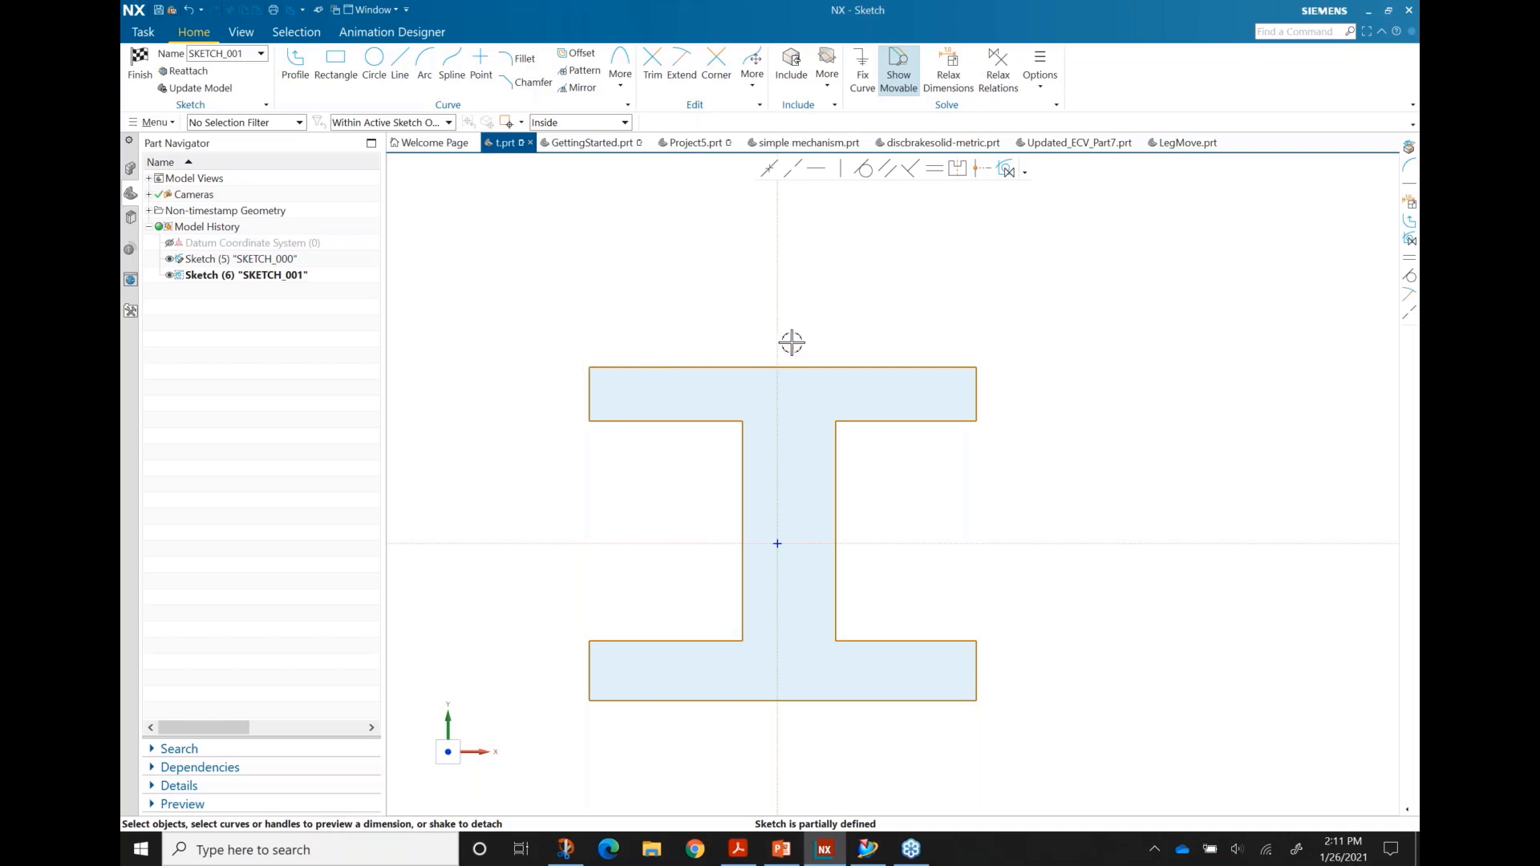
click(677, 367)
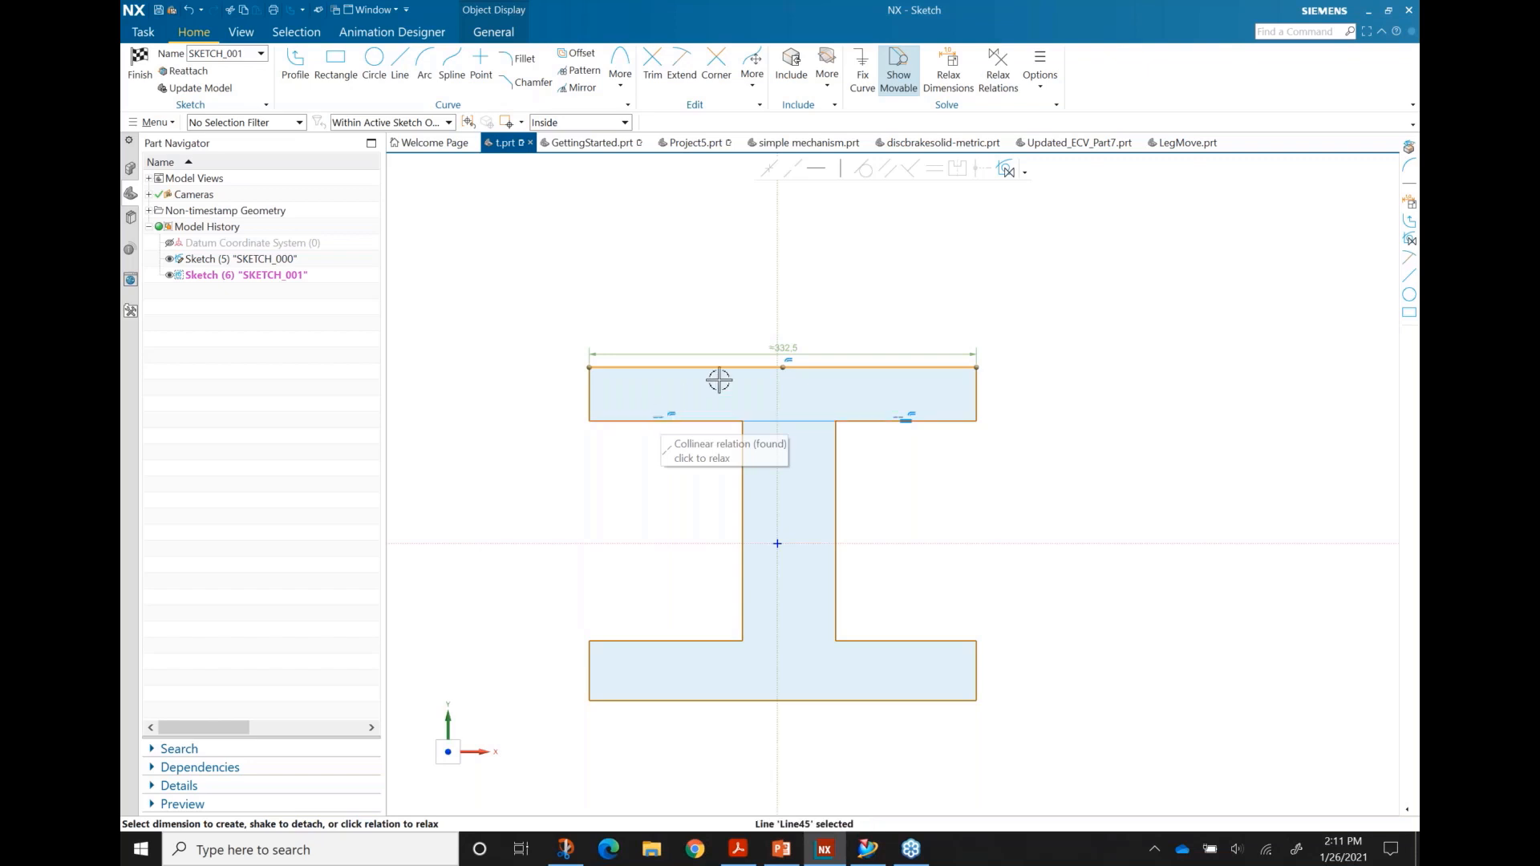
Step: Move the flange width dimension above the part and resize the flange to 315
drag(789, 345, 792, 336)
double_click(792, 337)
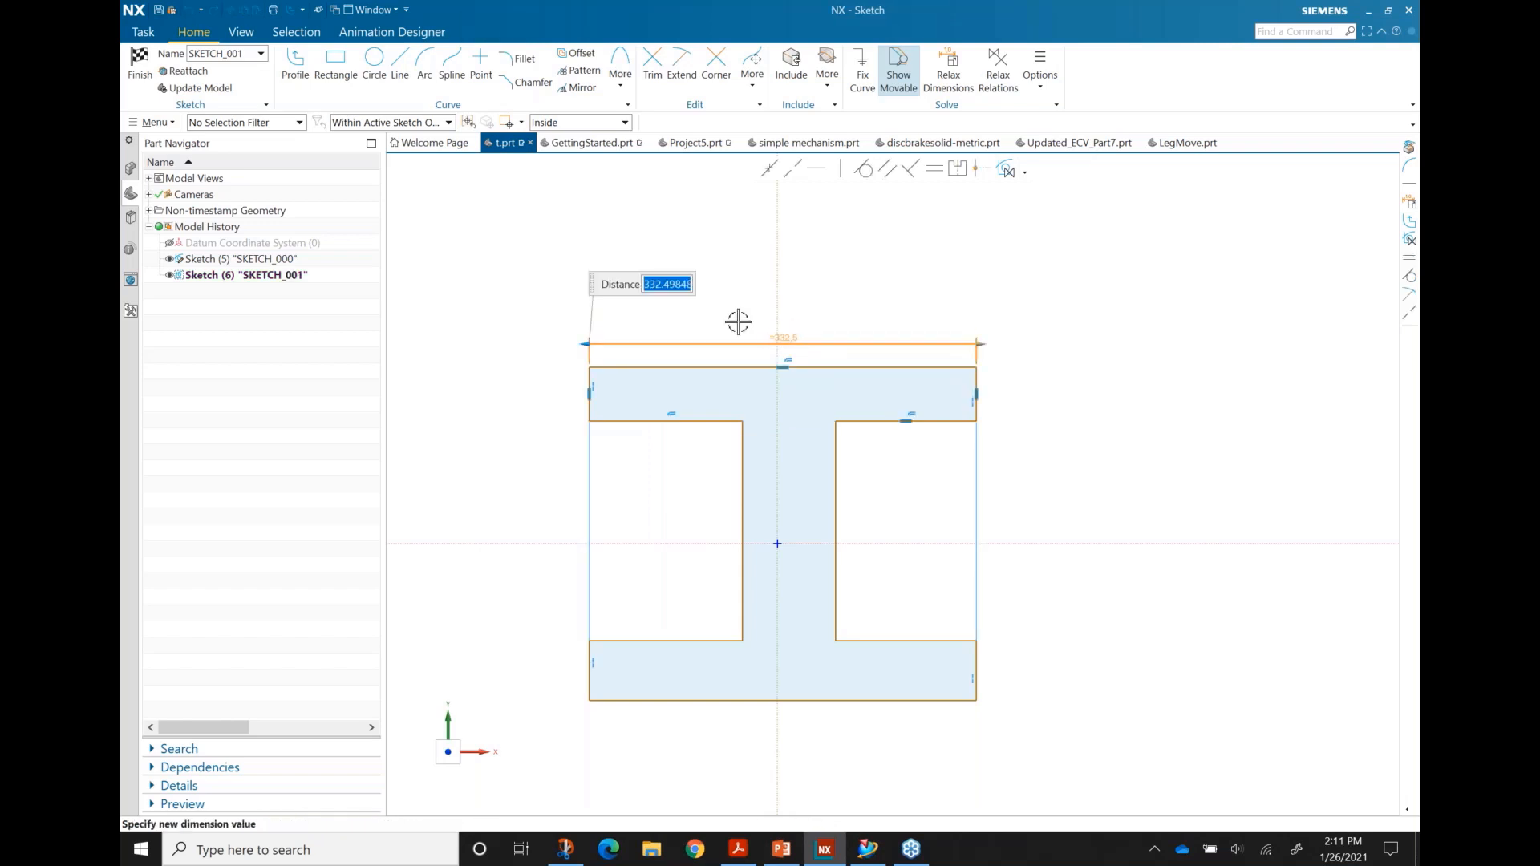
mouse_move(585, 344)
mouse_down()
mouse_move(622, 344)
mouse_move(585, 344)
mouse_move(598, 345)
mouse_up()
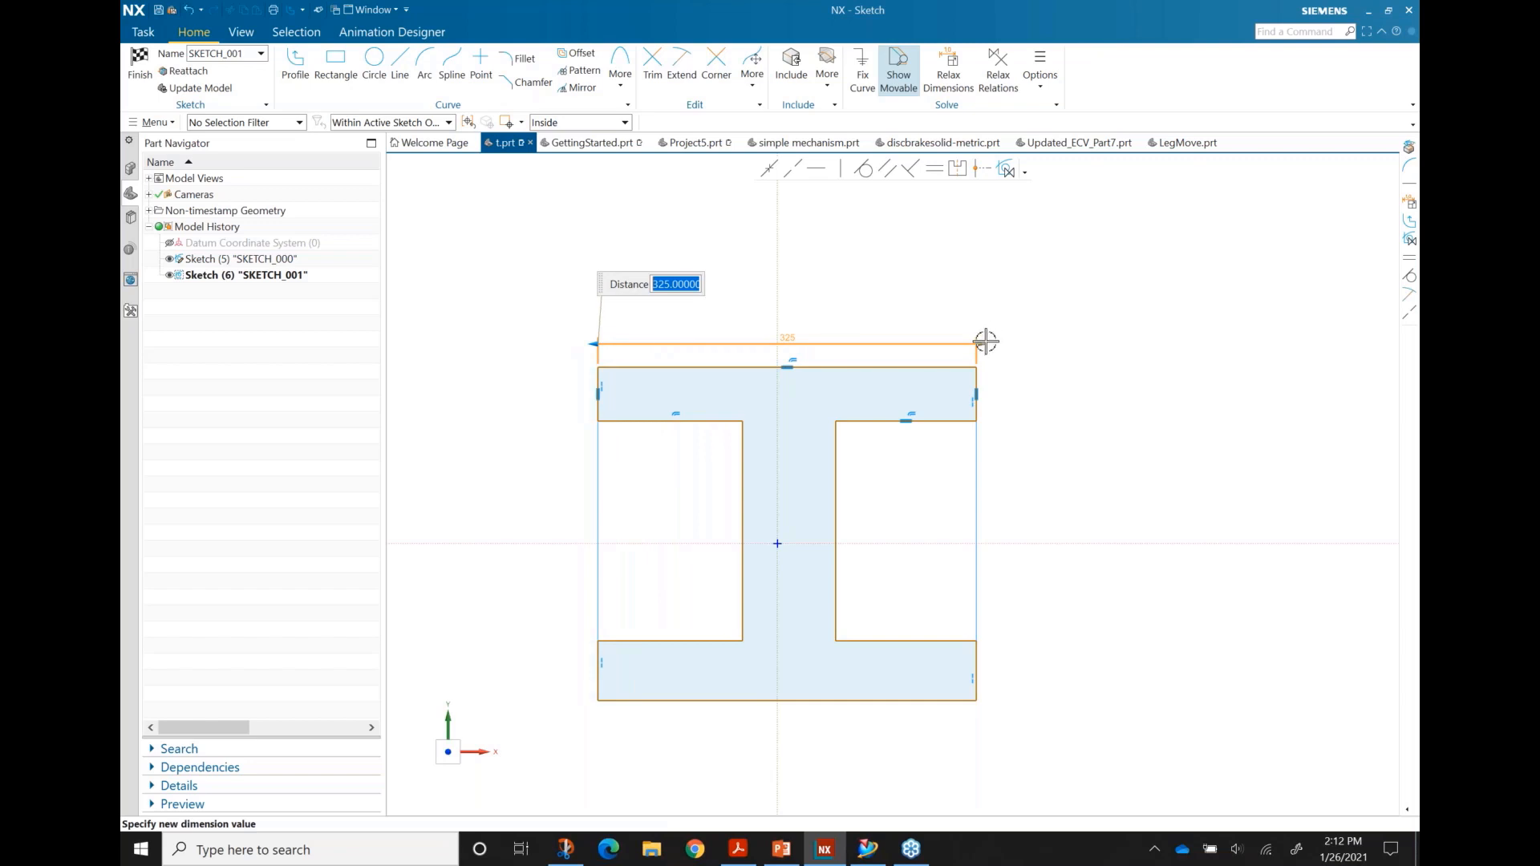
mouse_move(980, 341)
mouse_down()
mouse_move(939, 341)
mouse_move(967, 344)
mouse_up()
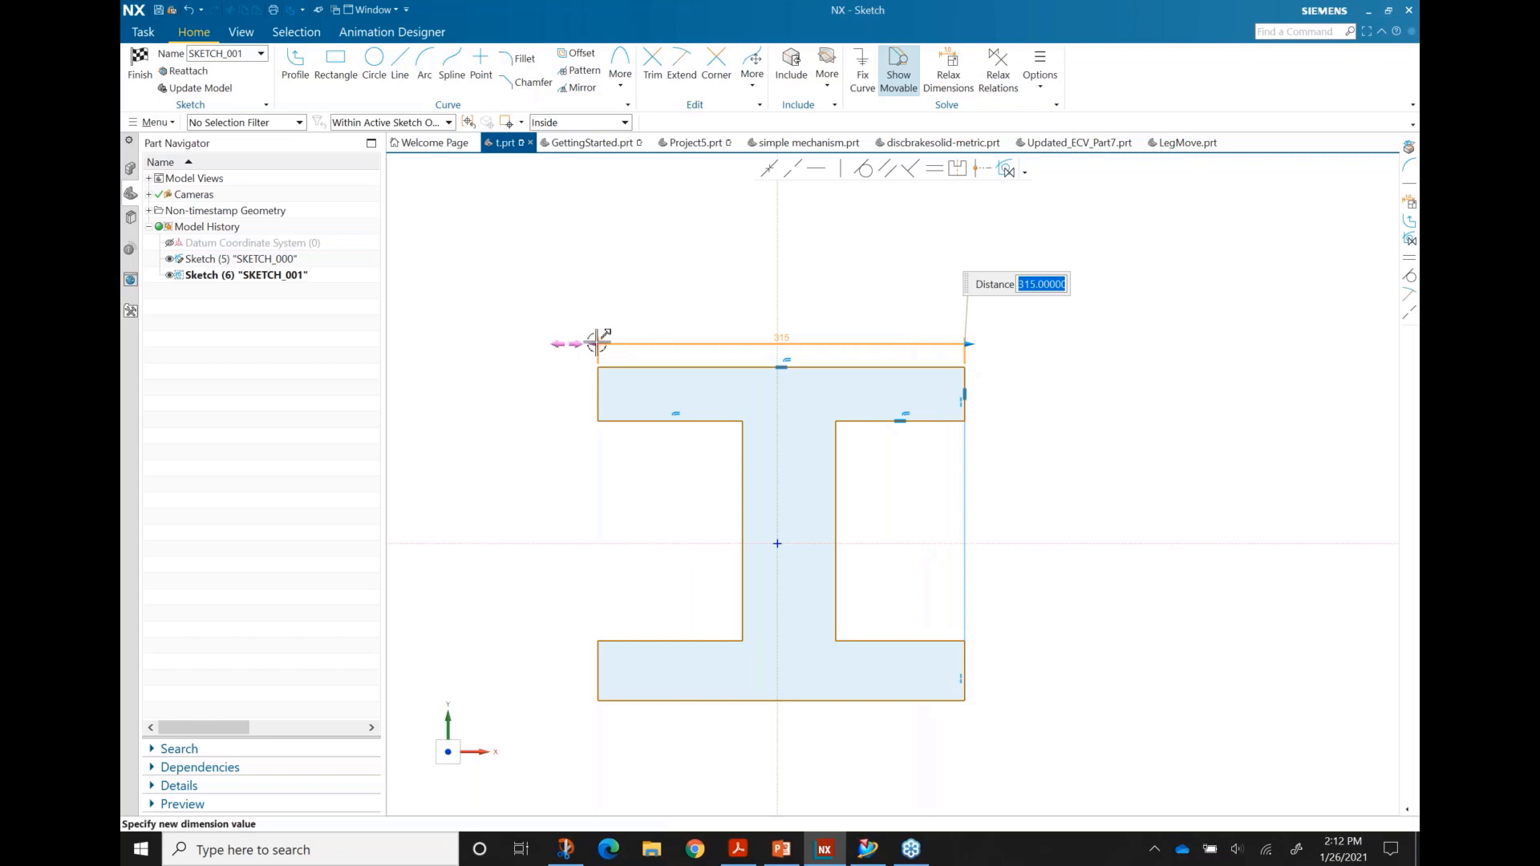
click(573, 304)
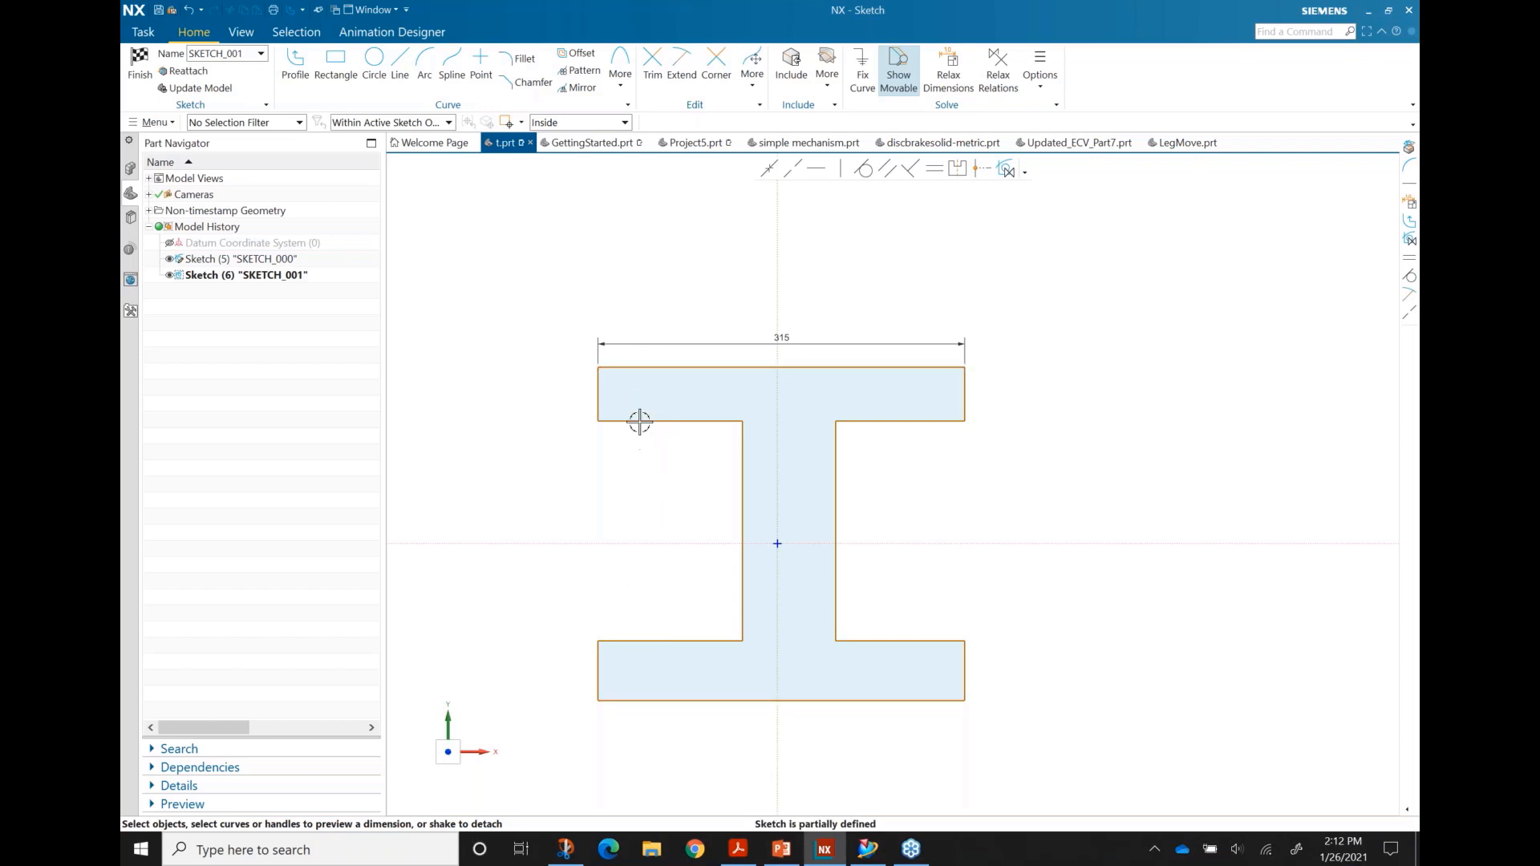
Step: Dimension the top-to-bottom flange distance at 285, placed left of the part
click(640, 366)
click(676, 700)
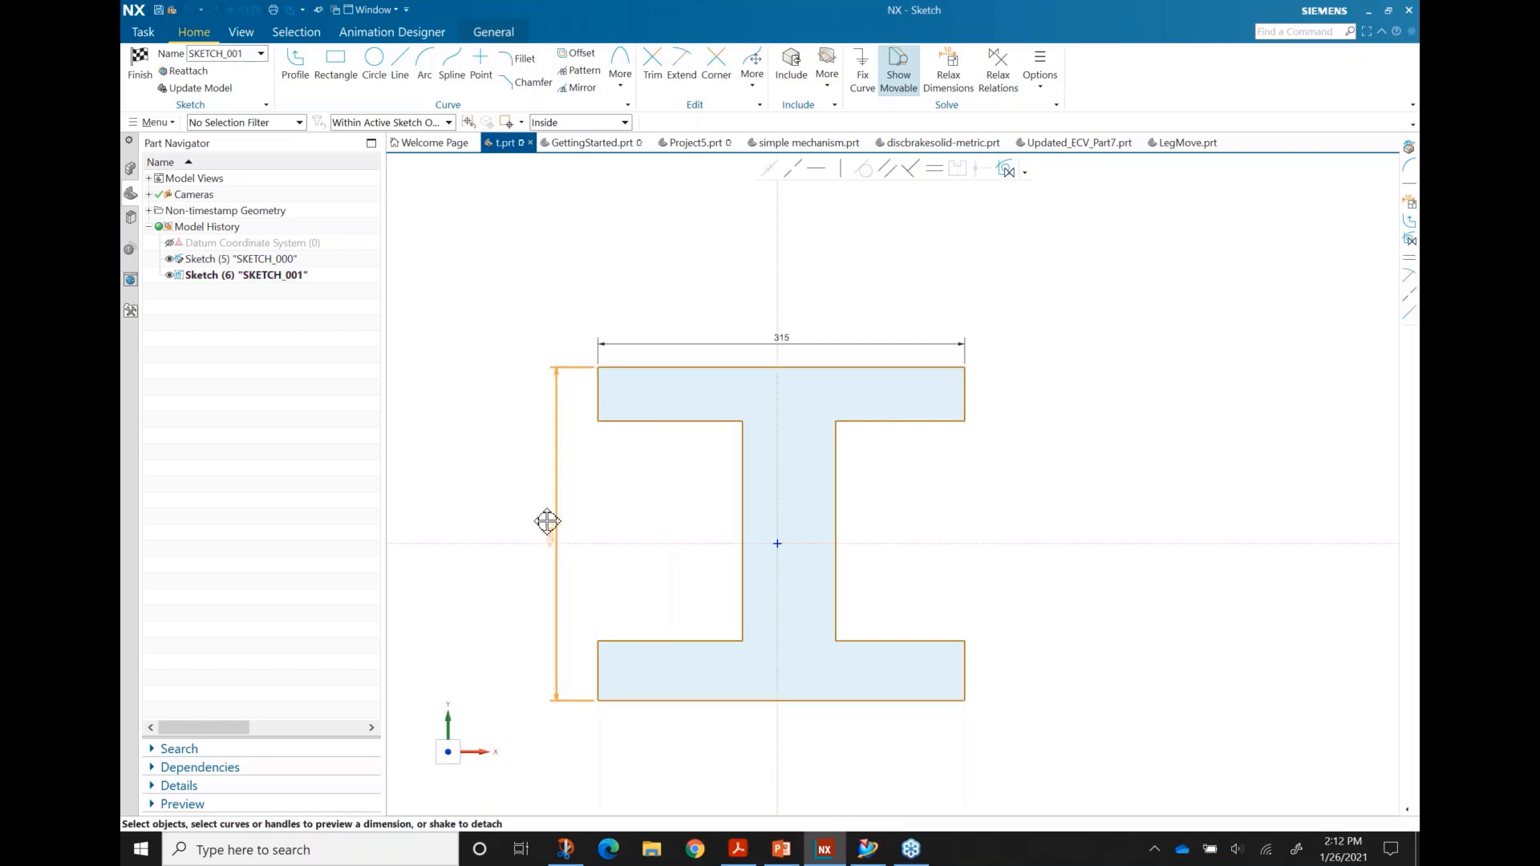
click(543, 531)
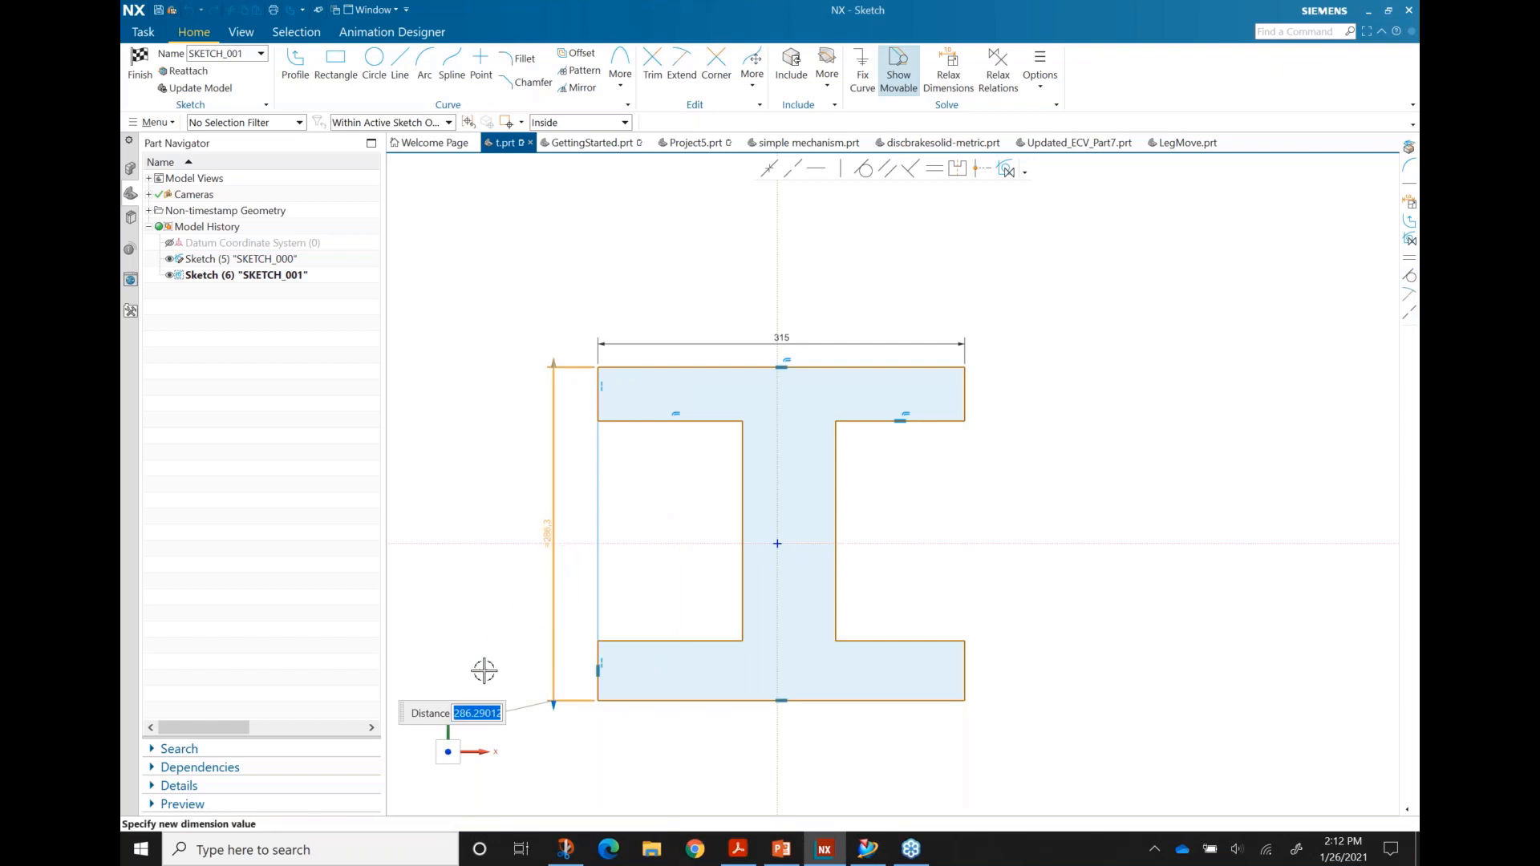
text(285)
key(Return)
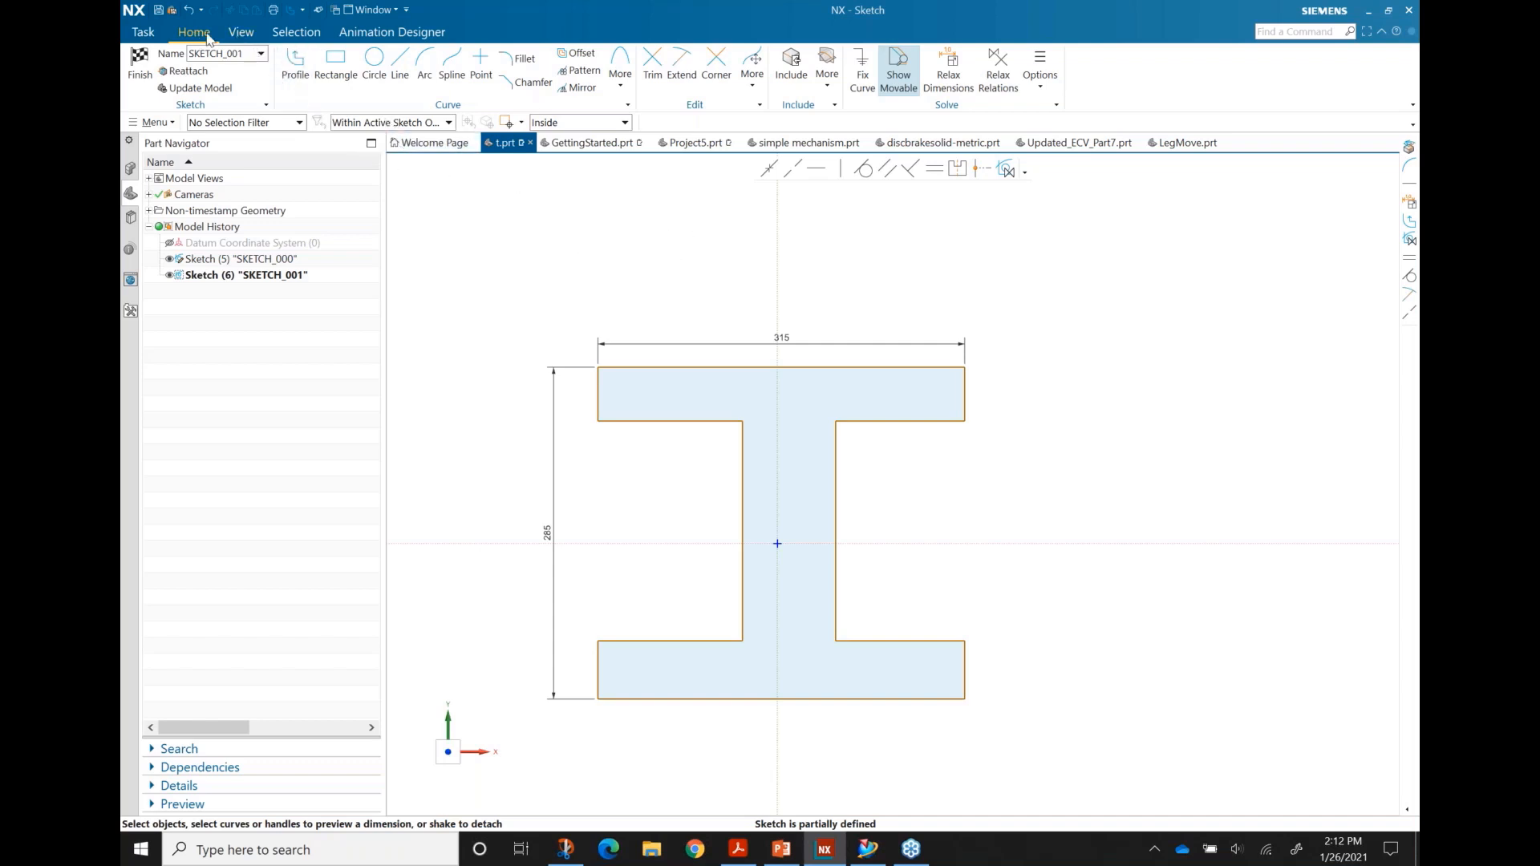
Step: Increase the dimension text size three steps from the View tab
click(241, 36)
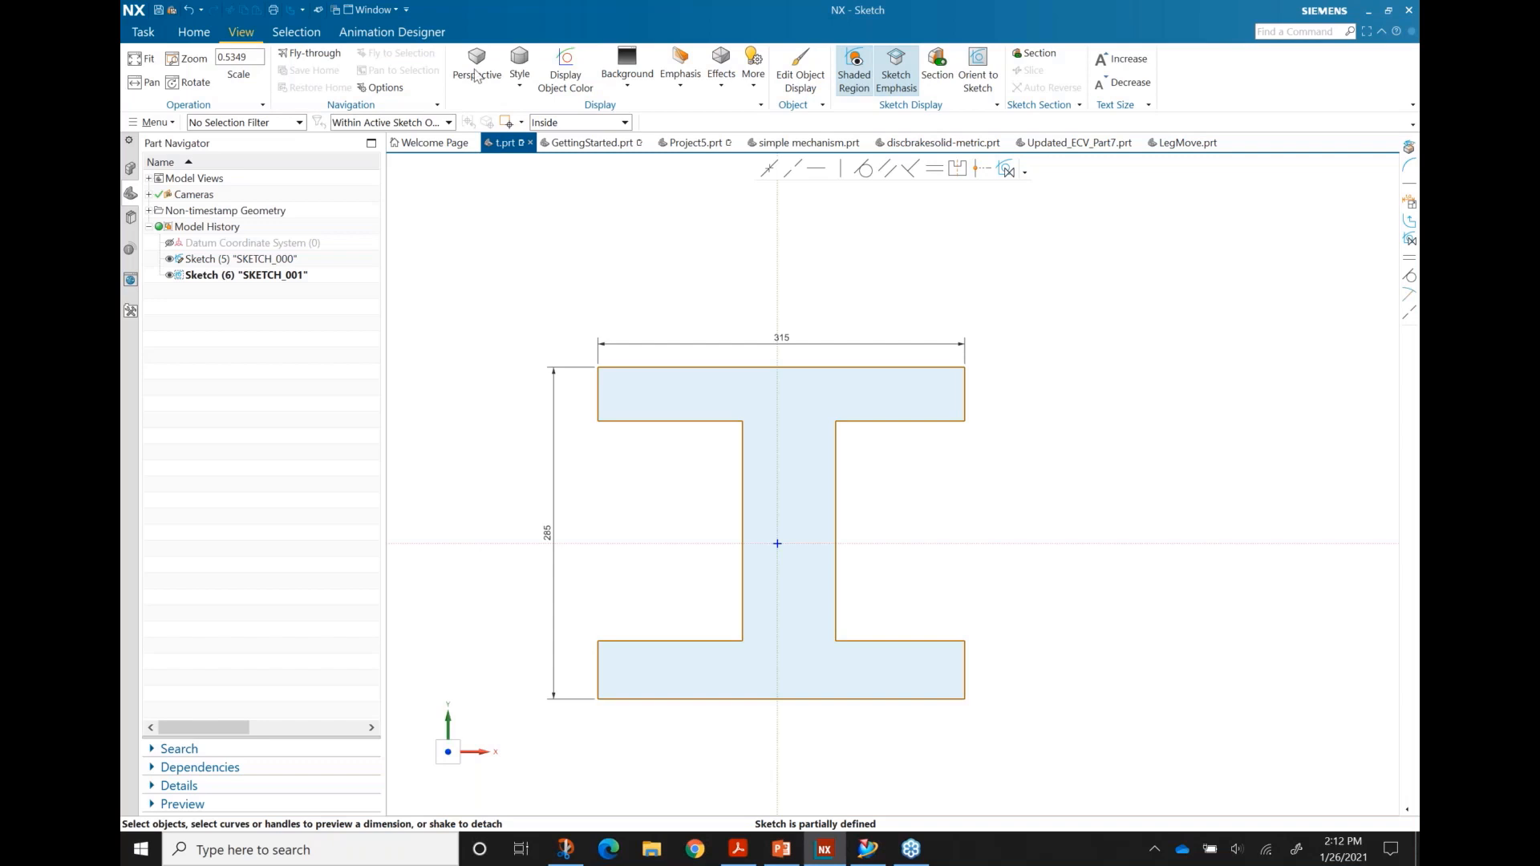
click(1127, 62)
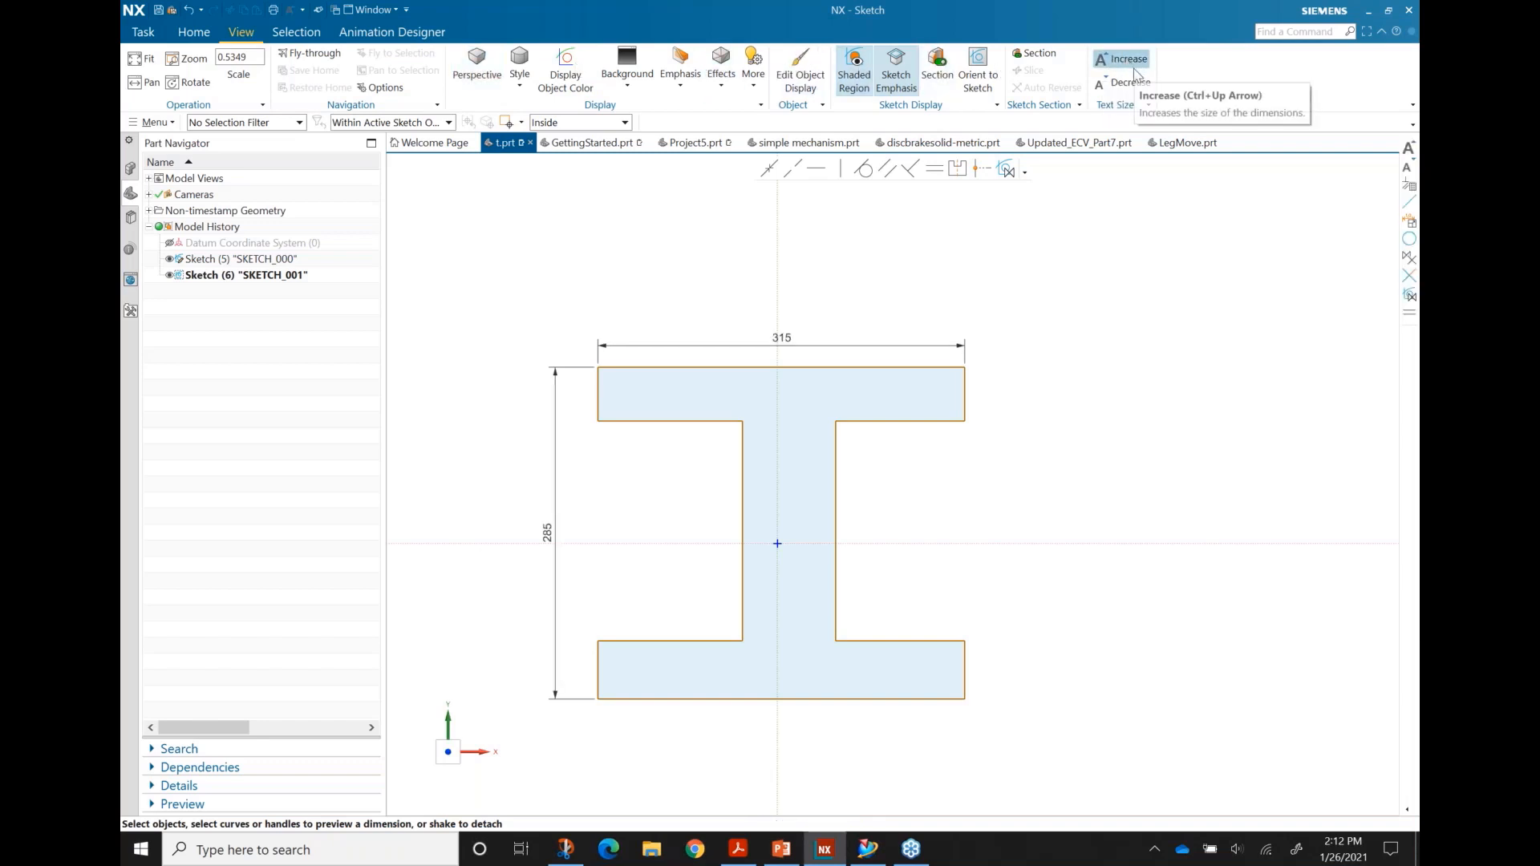
click(1128, 61)
click(1128, 61)
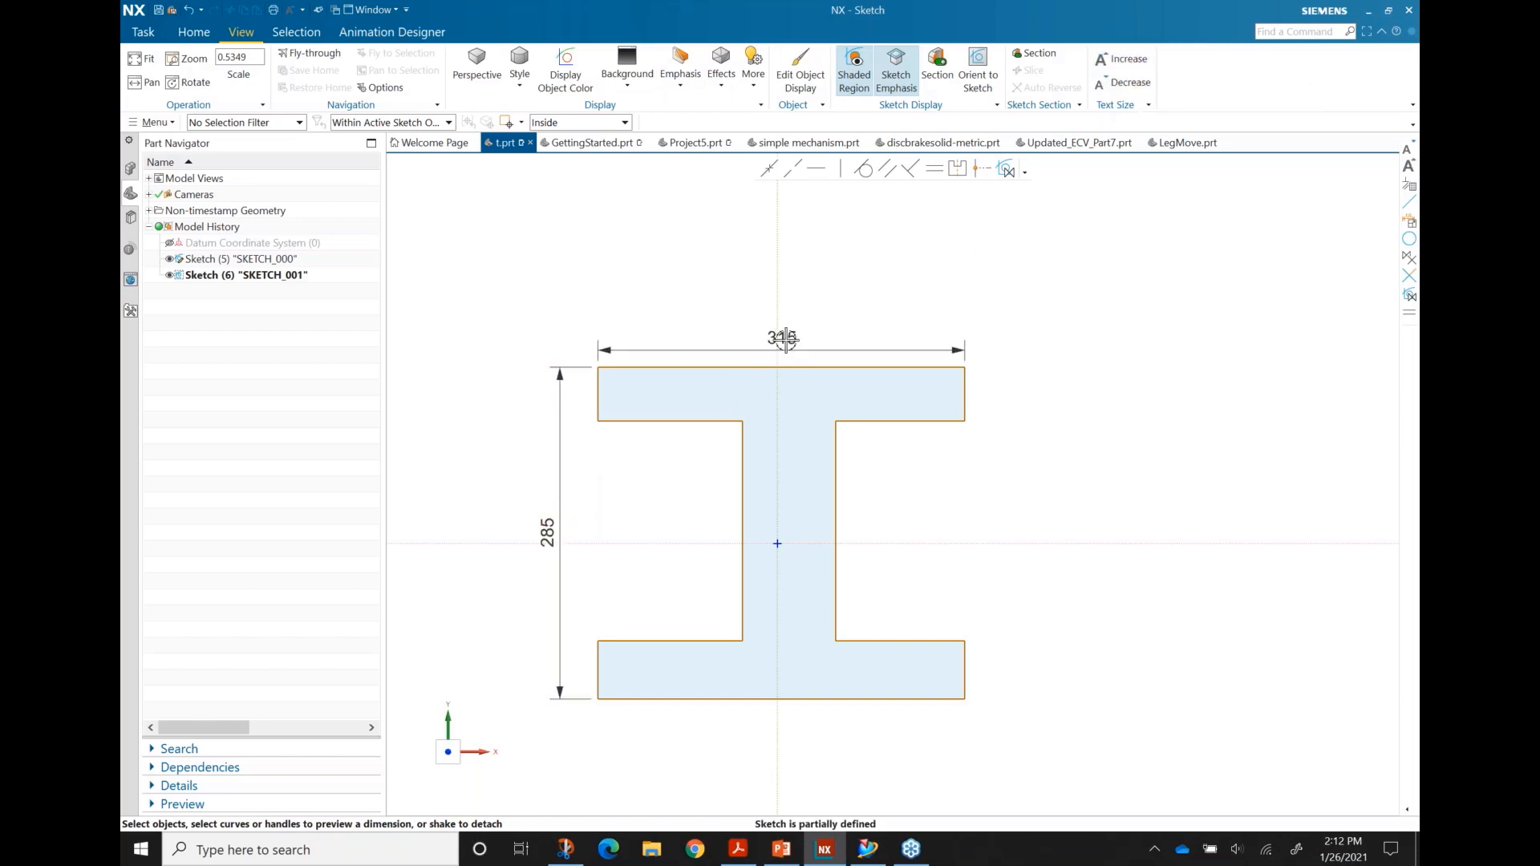
click(198, 36)
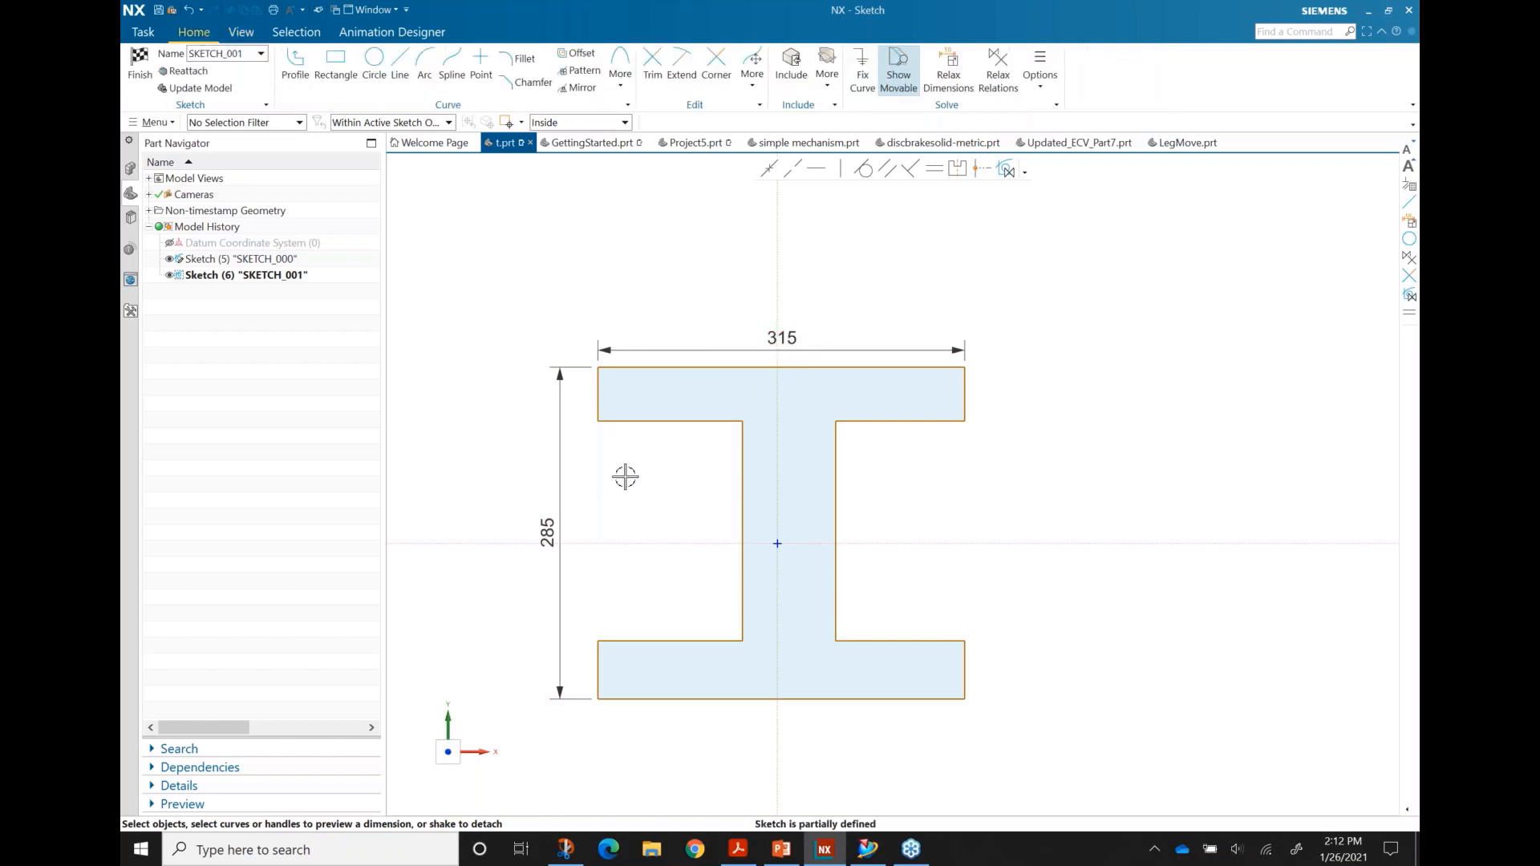
Step: Move the 285 and 315 dimensions further away from the part
drag(548, 531, 505, 518)
drag(810, 341, 798, 321)
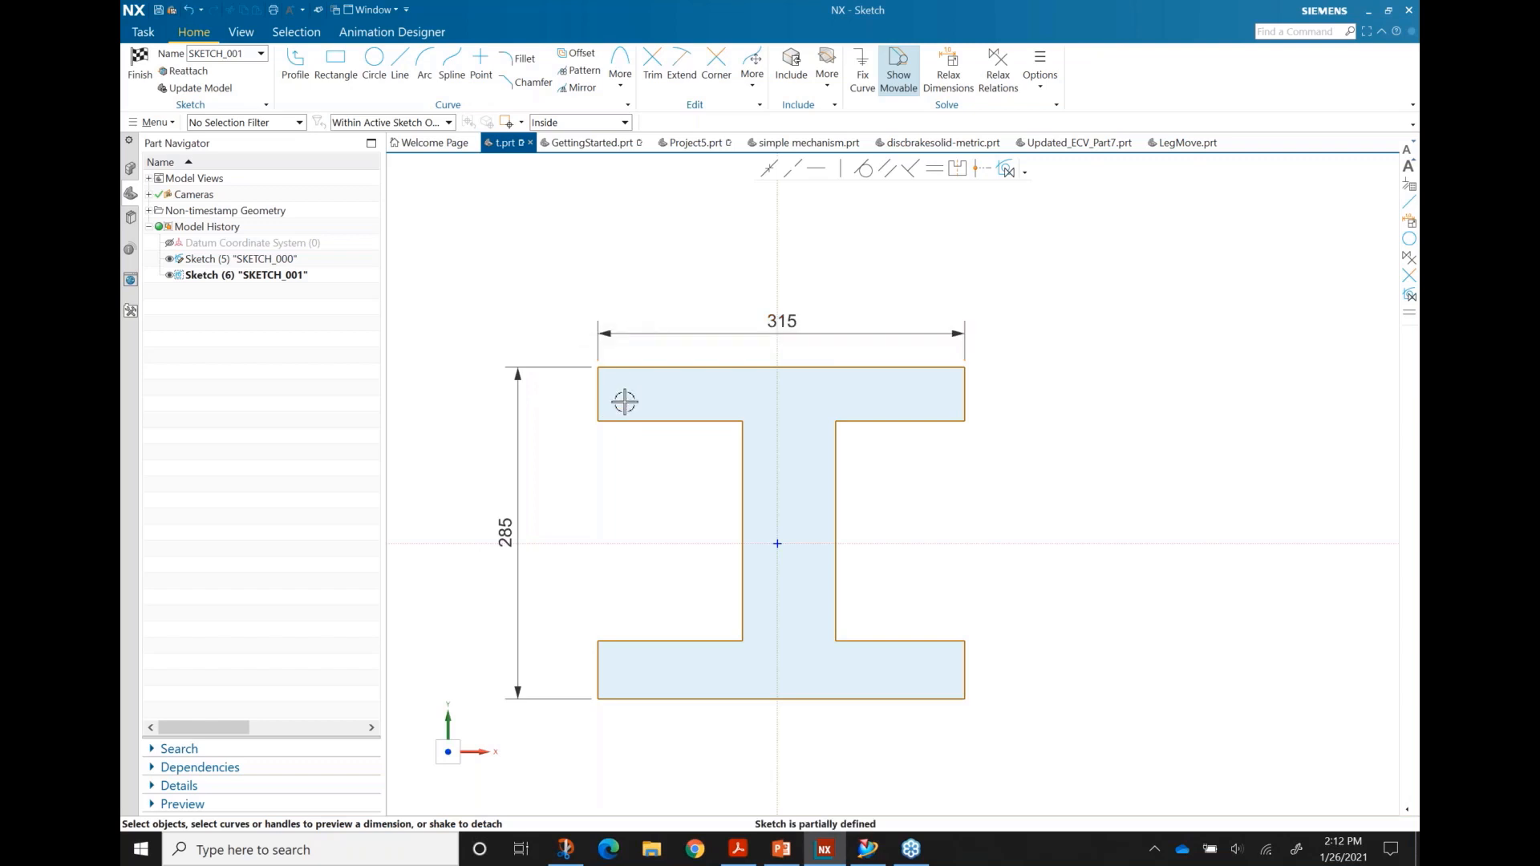
double_click(513, 525)
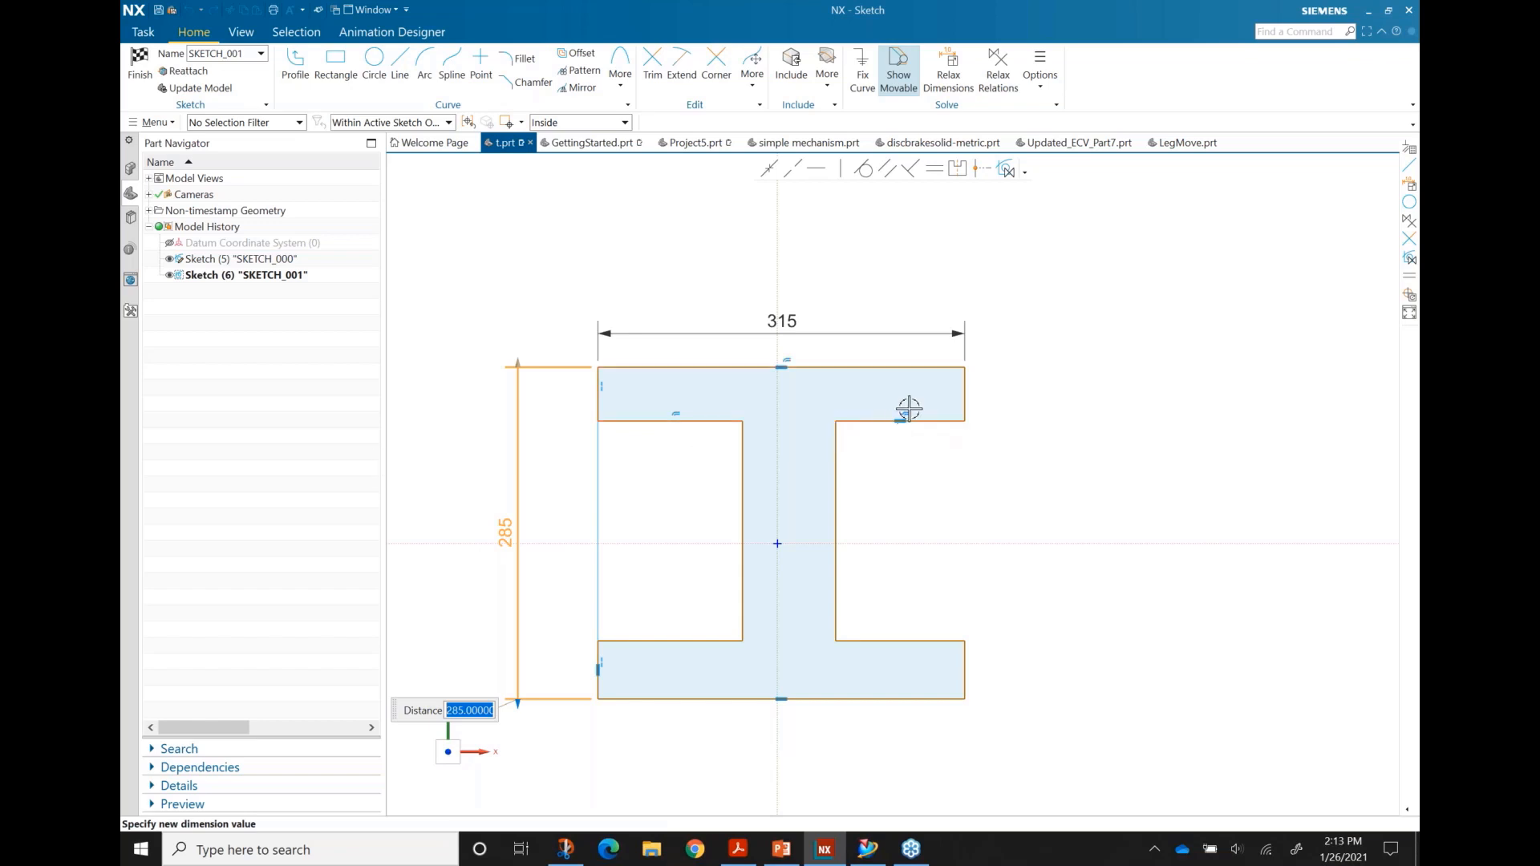
click(335, 461)
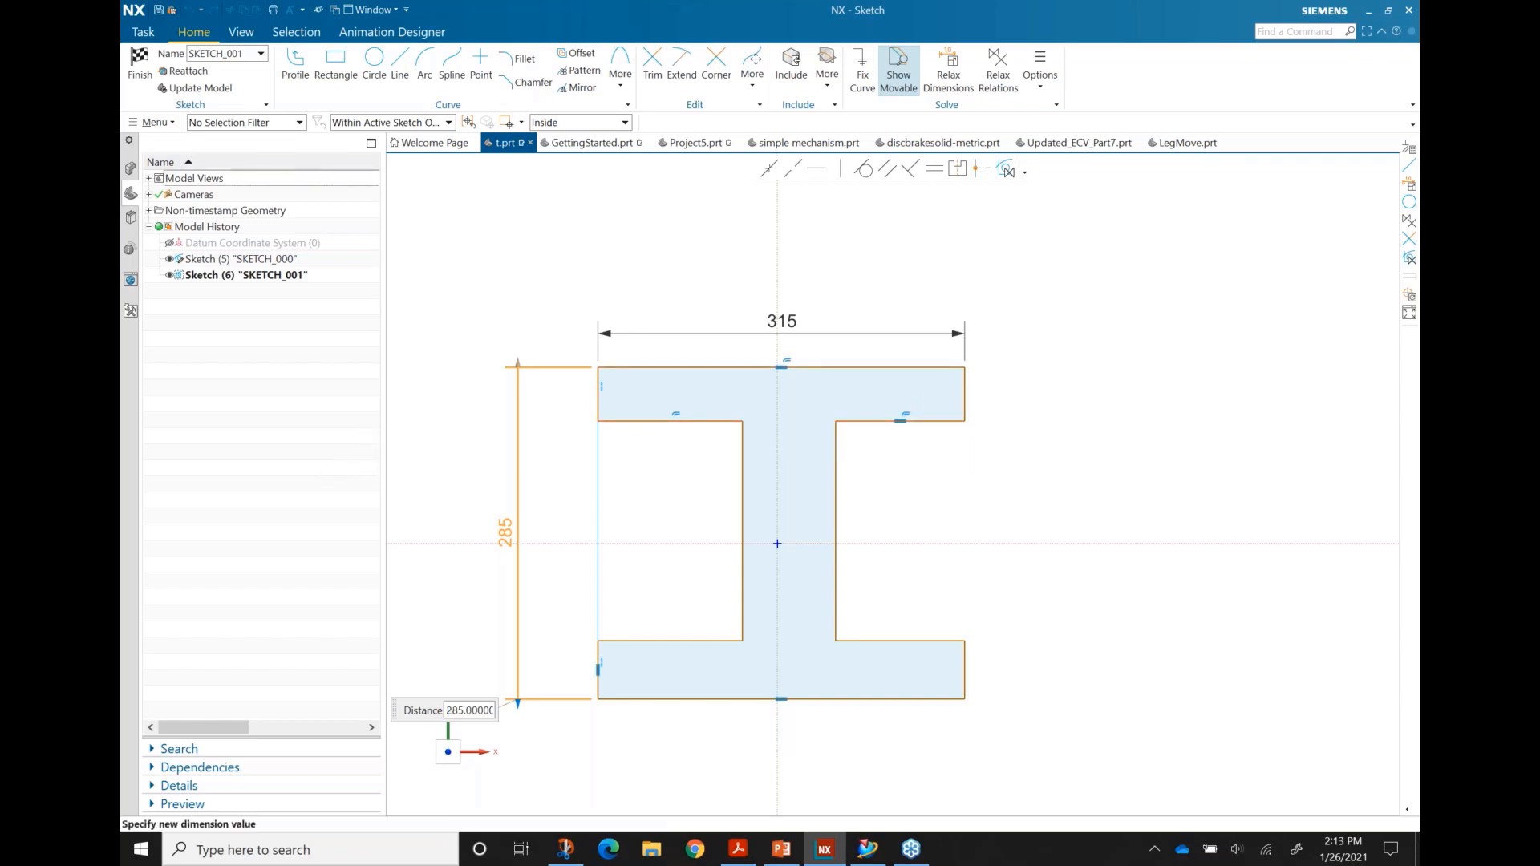
click(445, 468)
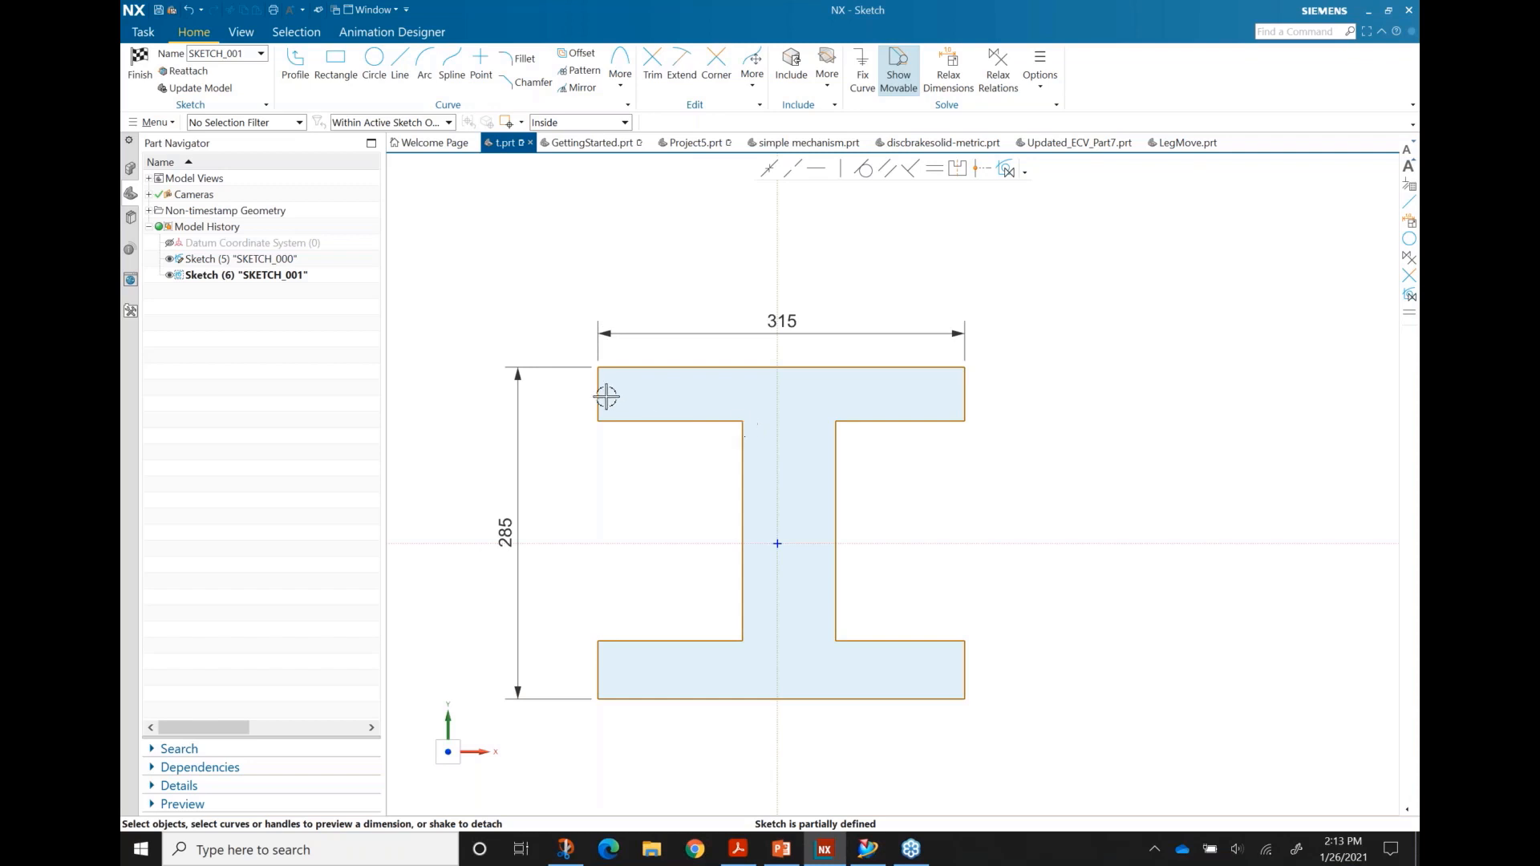
Step: Dimension the top flange thickness, first at 10, then change it to 25
click(972, 390)
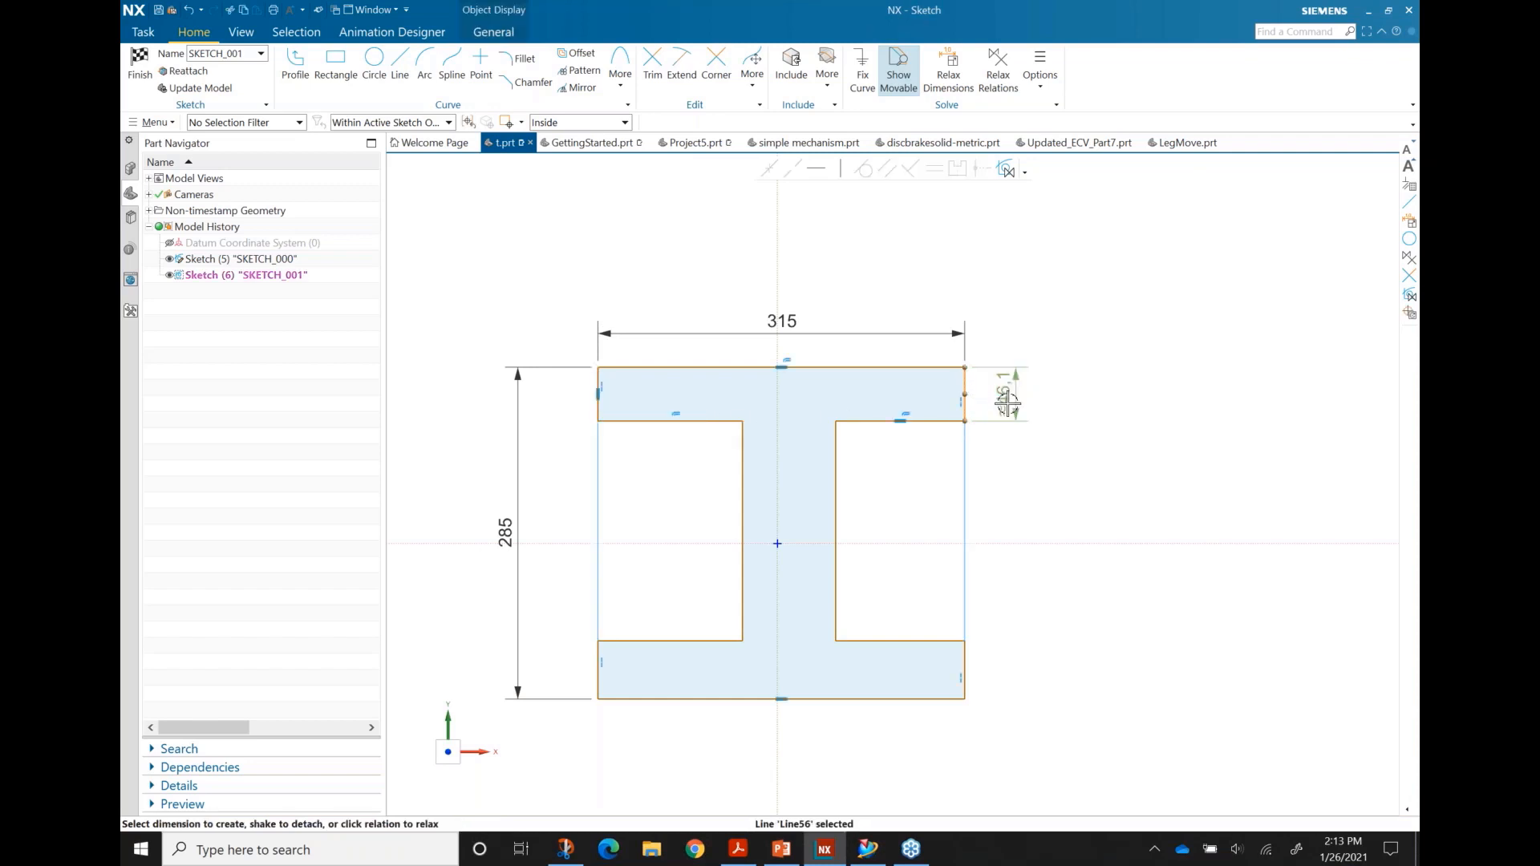
click(1007, 394)
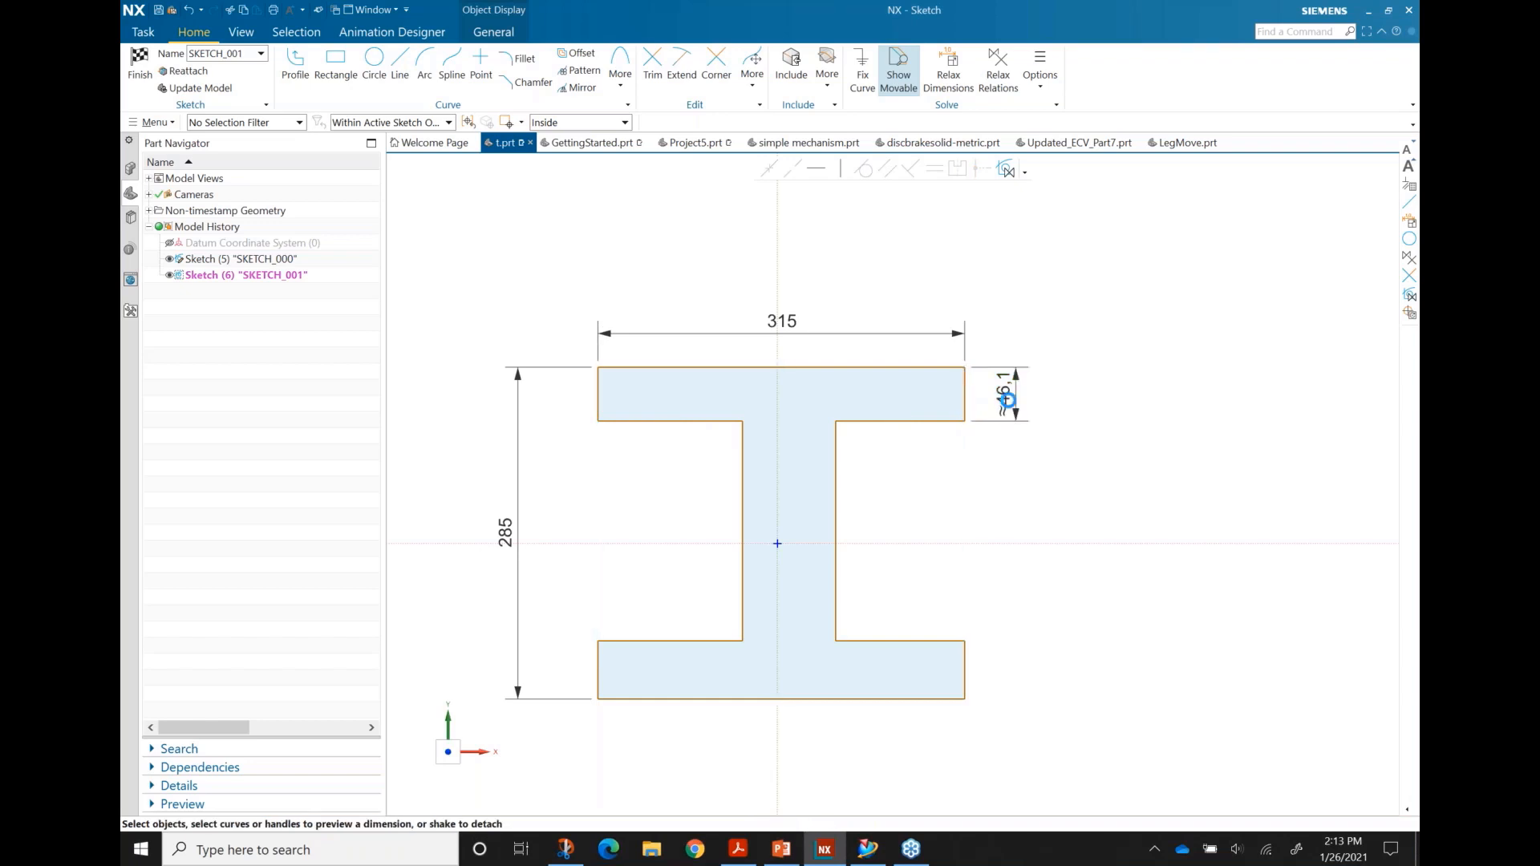
text(10)
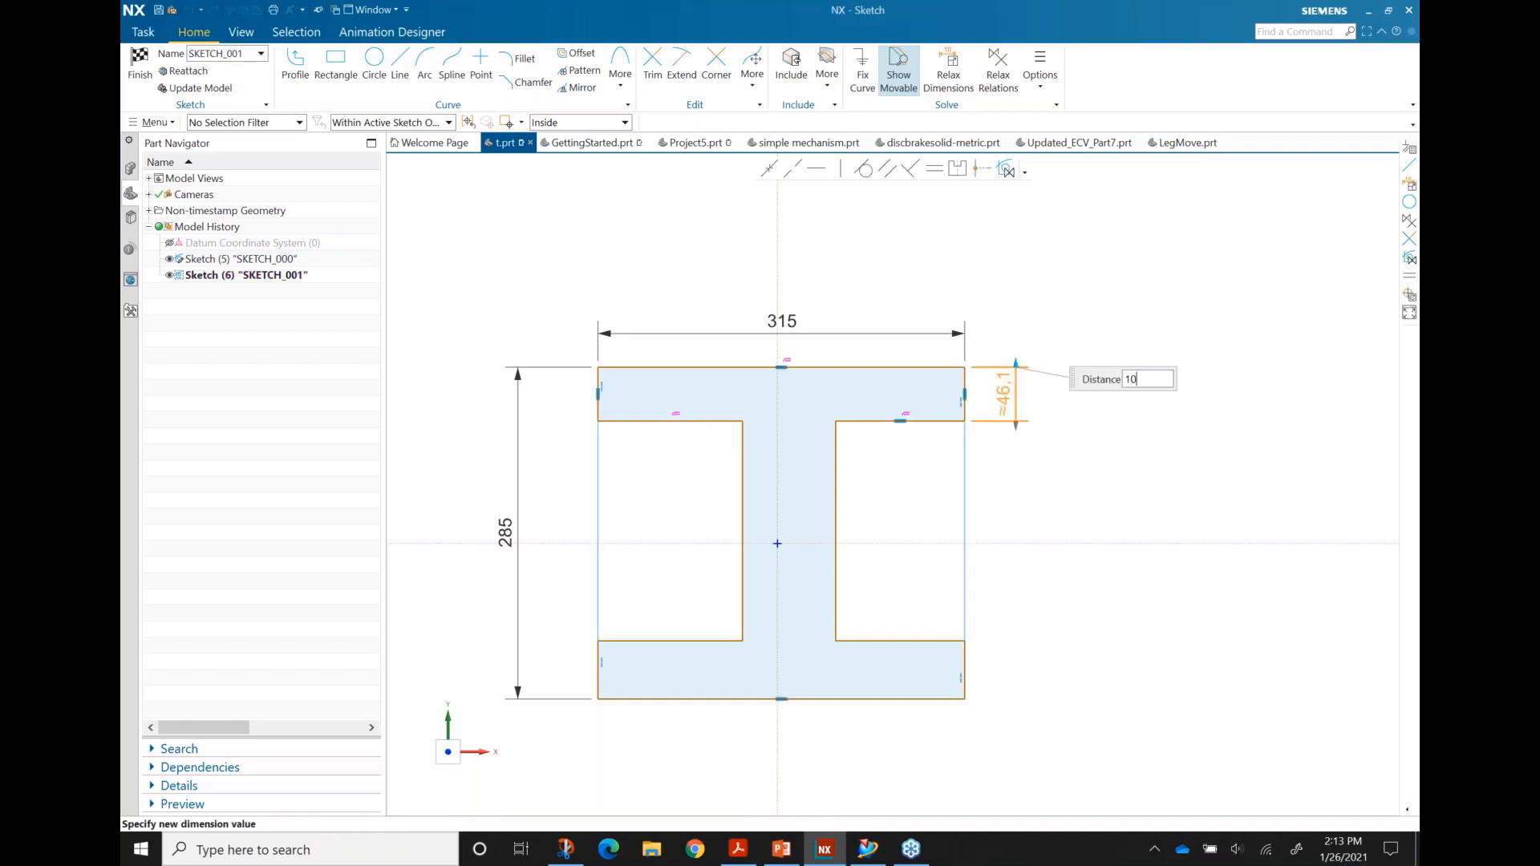
key(Return)
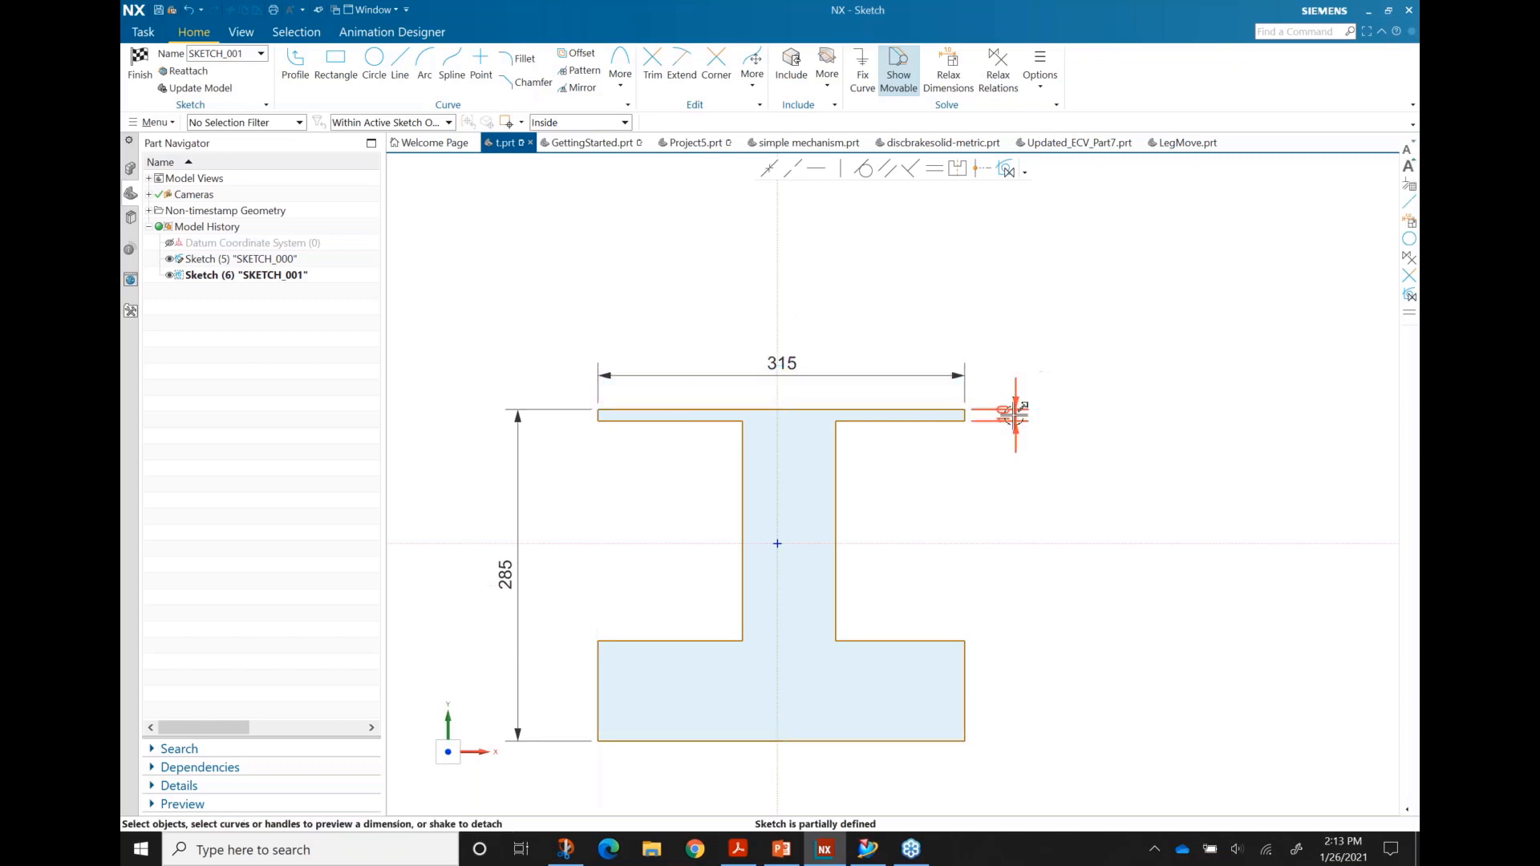
click(1006, 415)
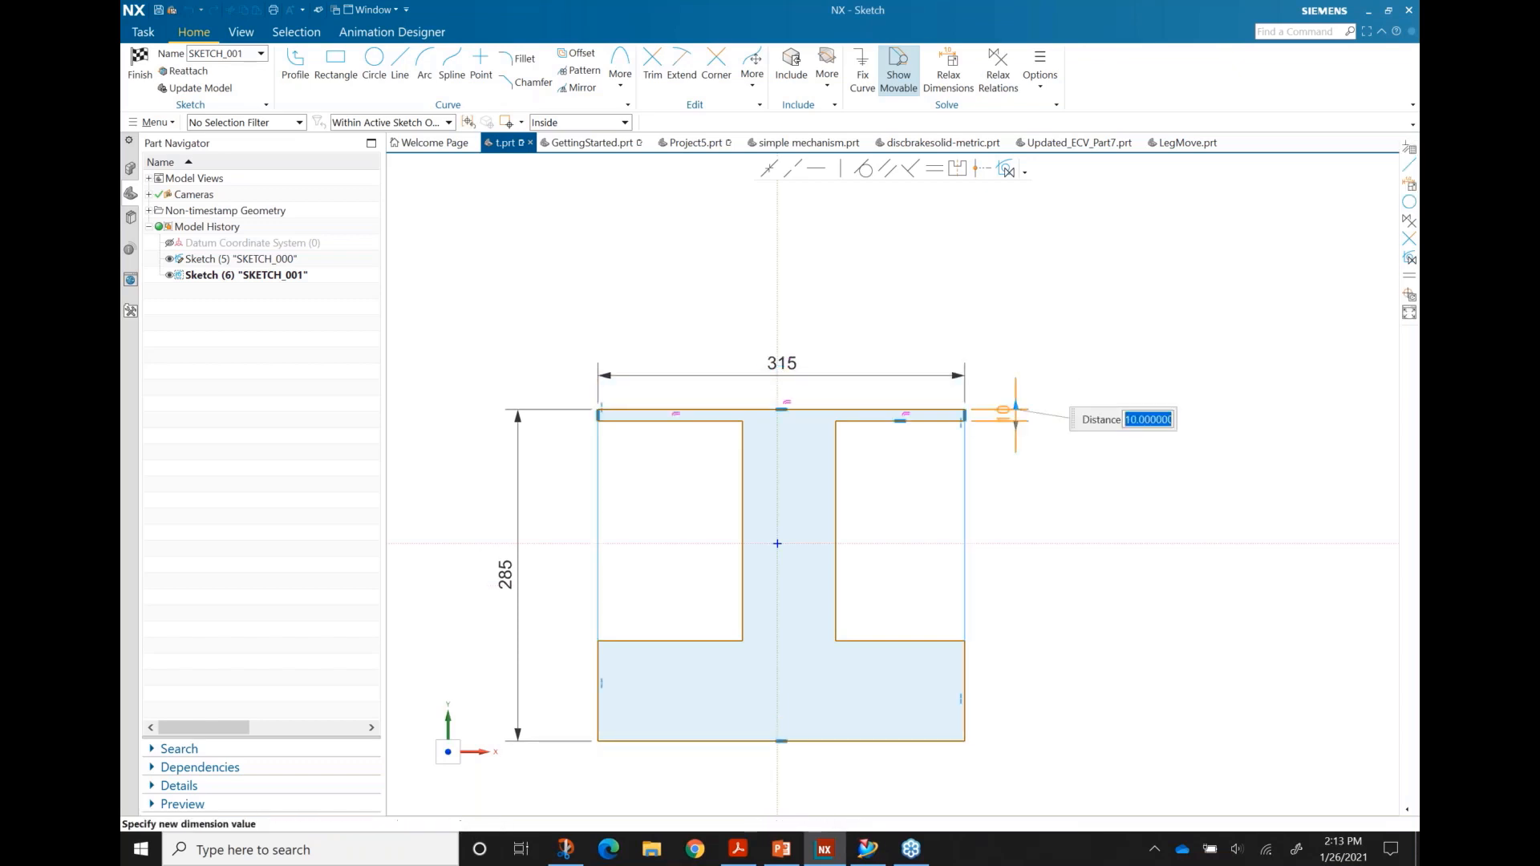
text(25)
key(Return)
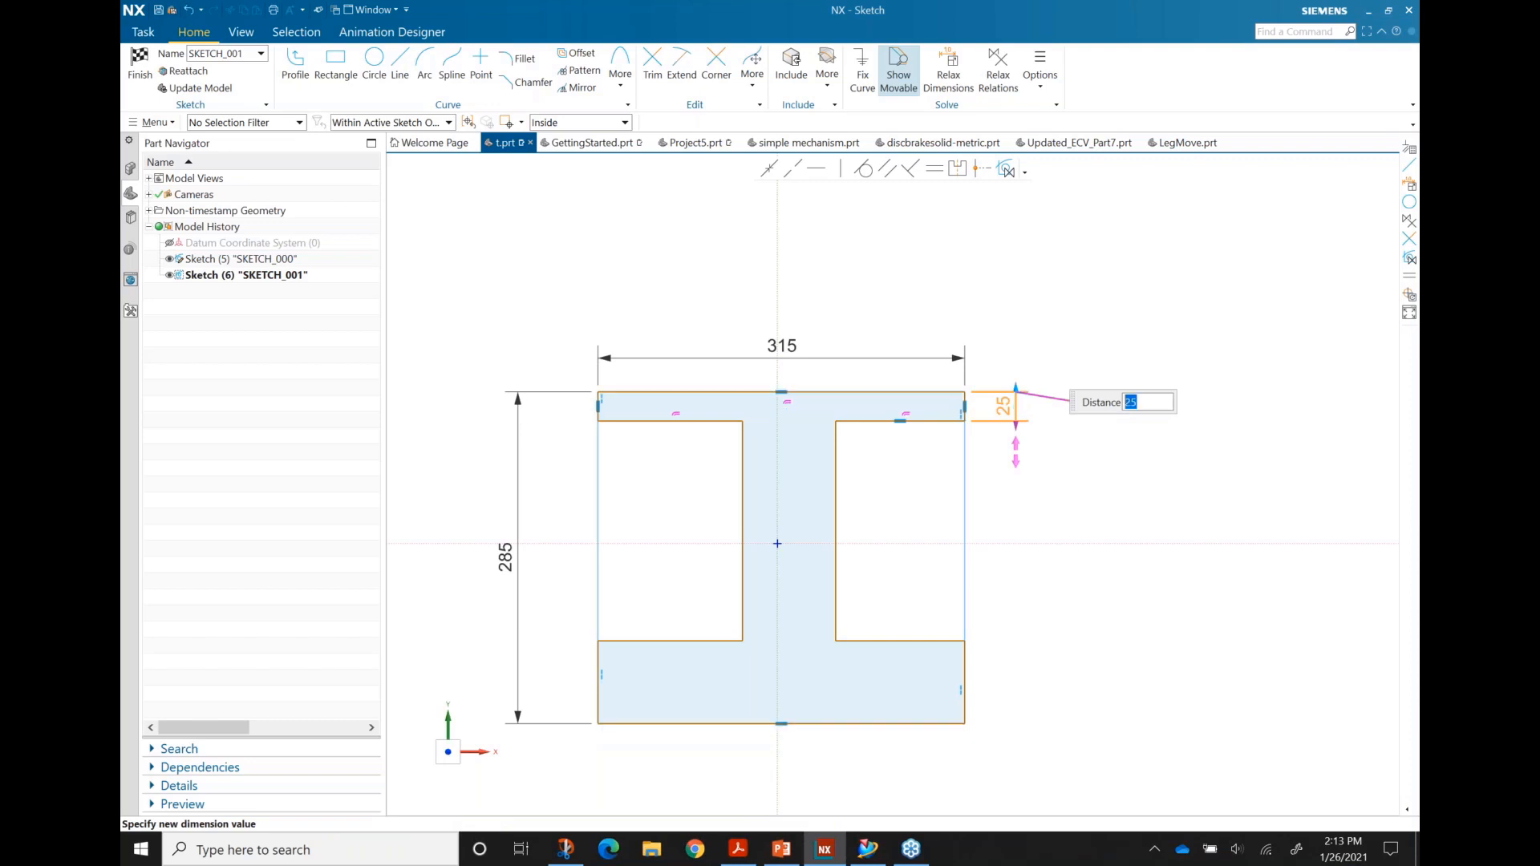
middle_click(1007, 433)
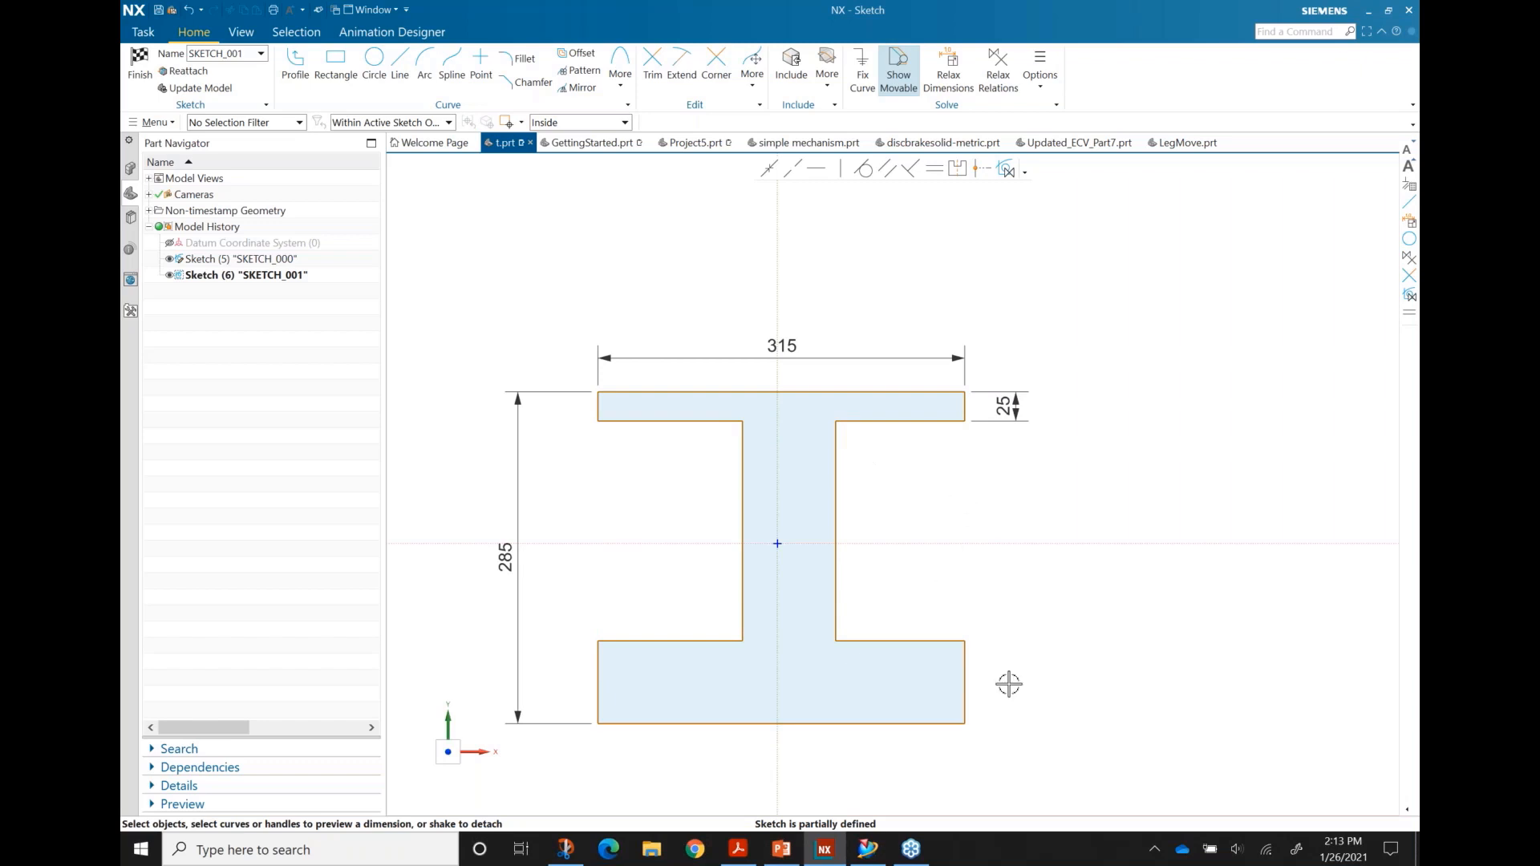
Step: Make the bottom and top flanges' right edges equal, so the bottom flange matches the 25 thickness
scroll(986, 598, up, 1)
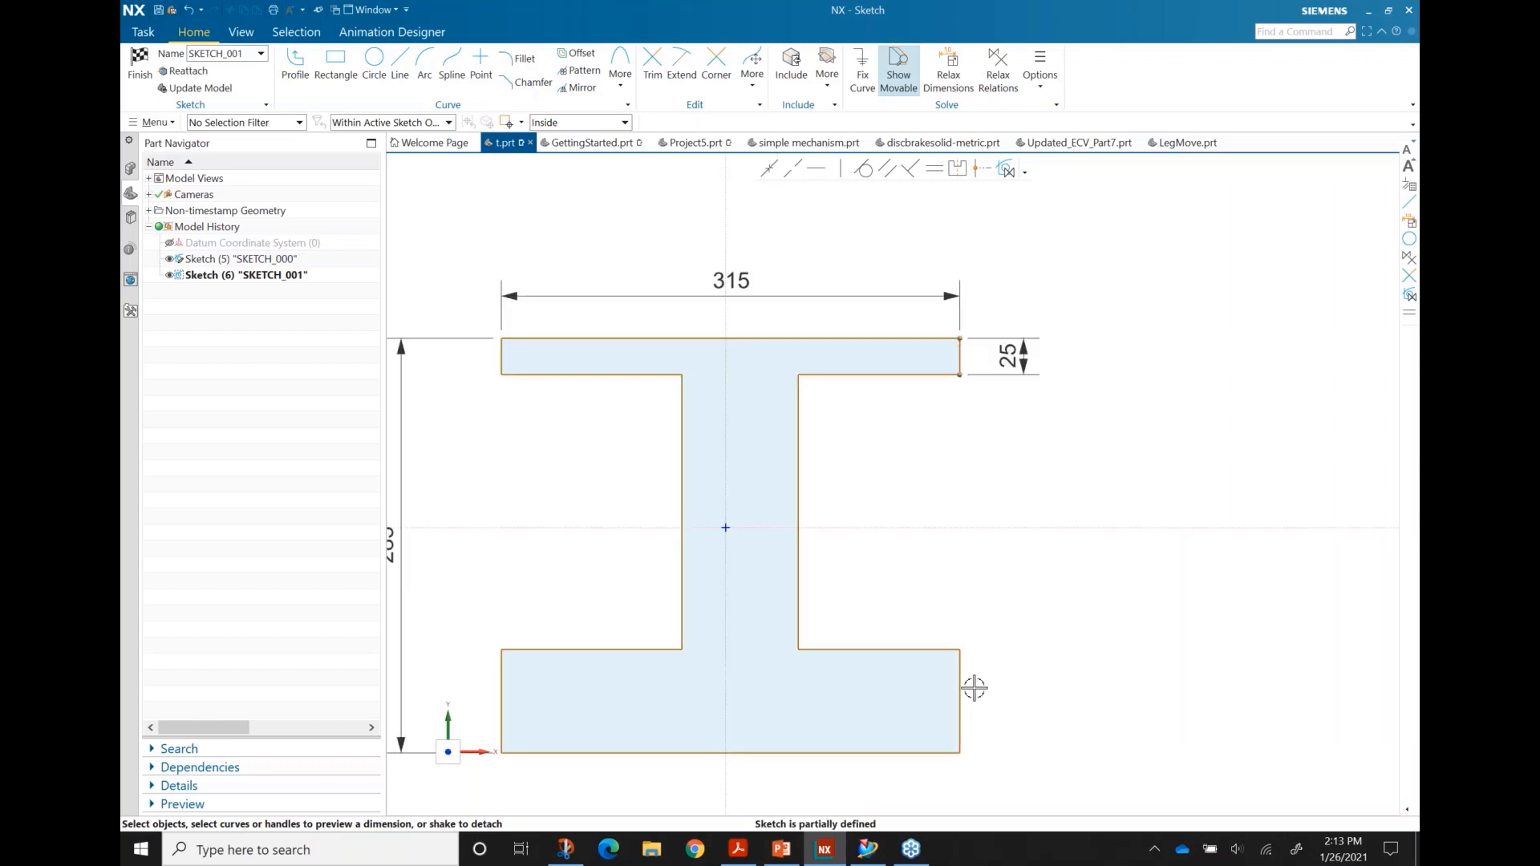
click(960, 676)
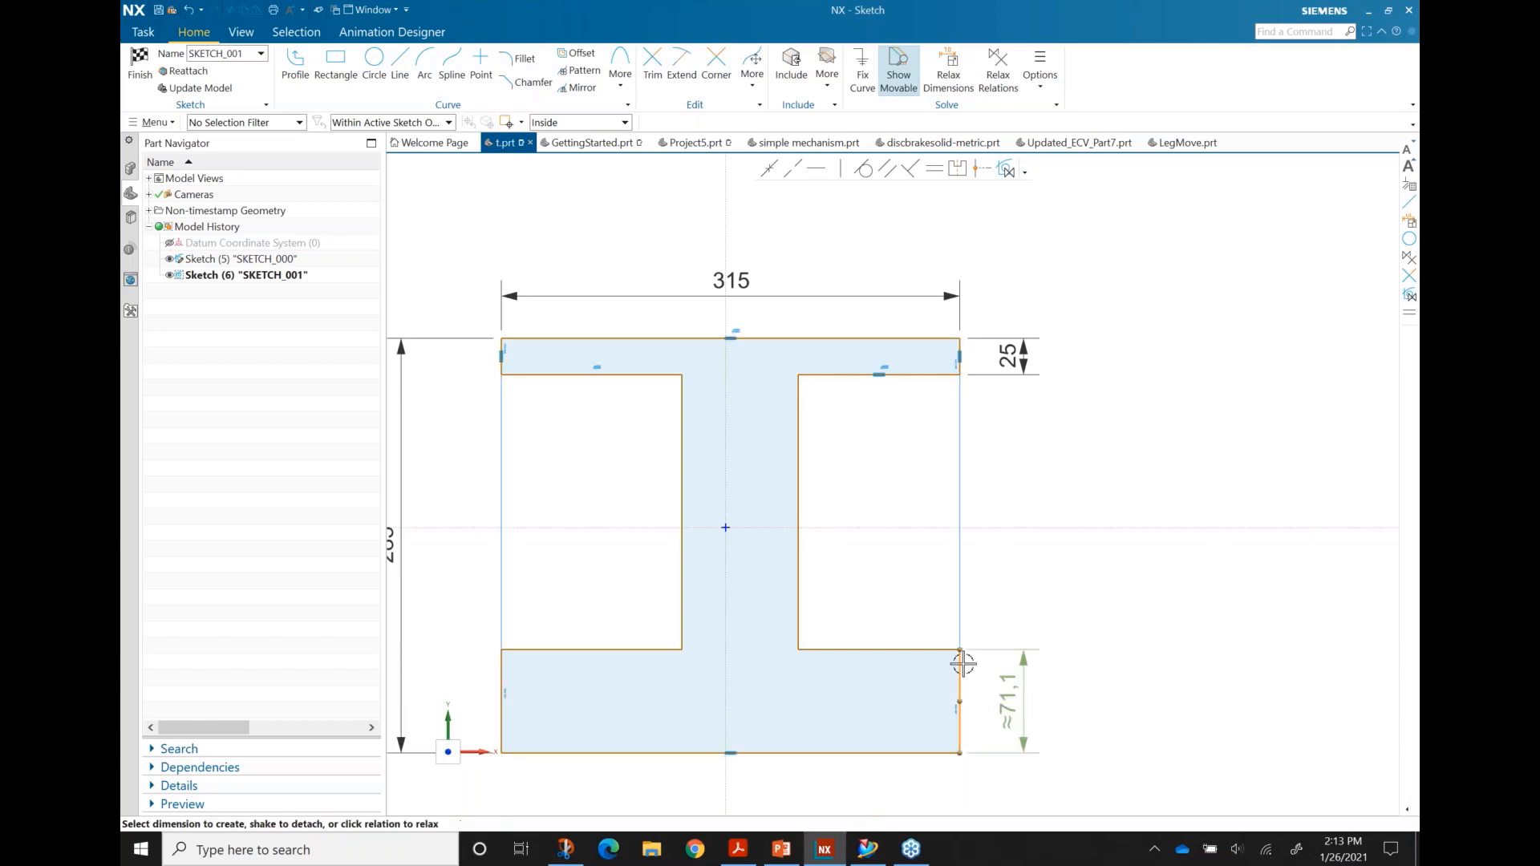
scroll(968, 353, up, 2)
click(952, 340)
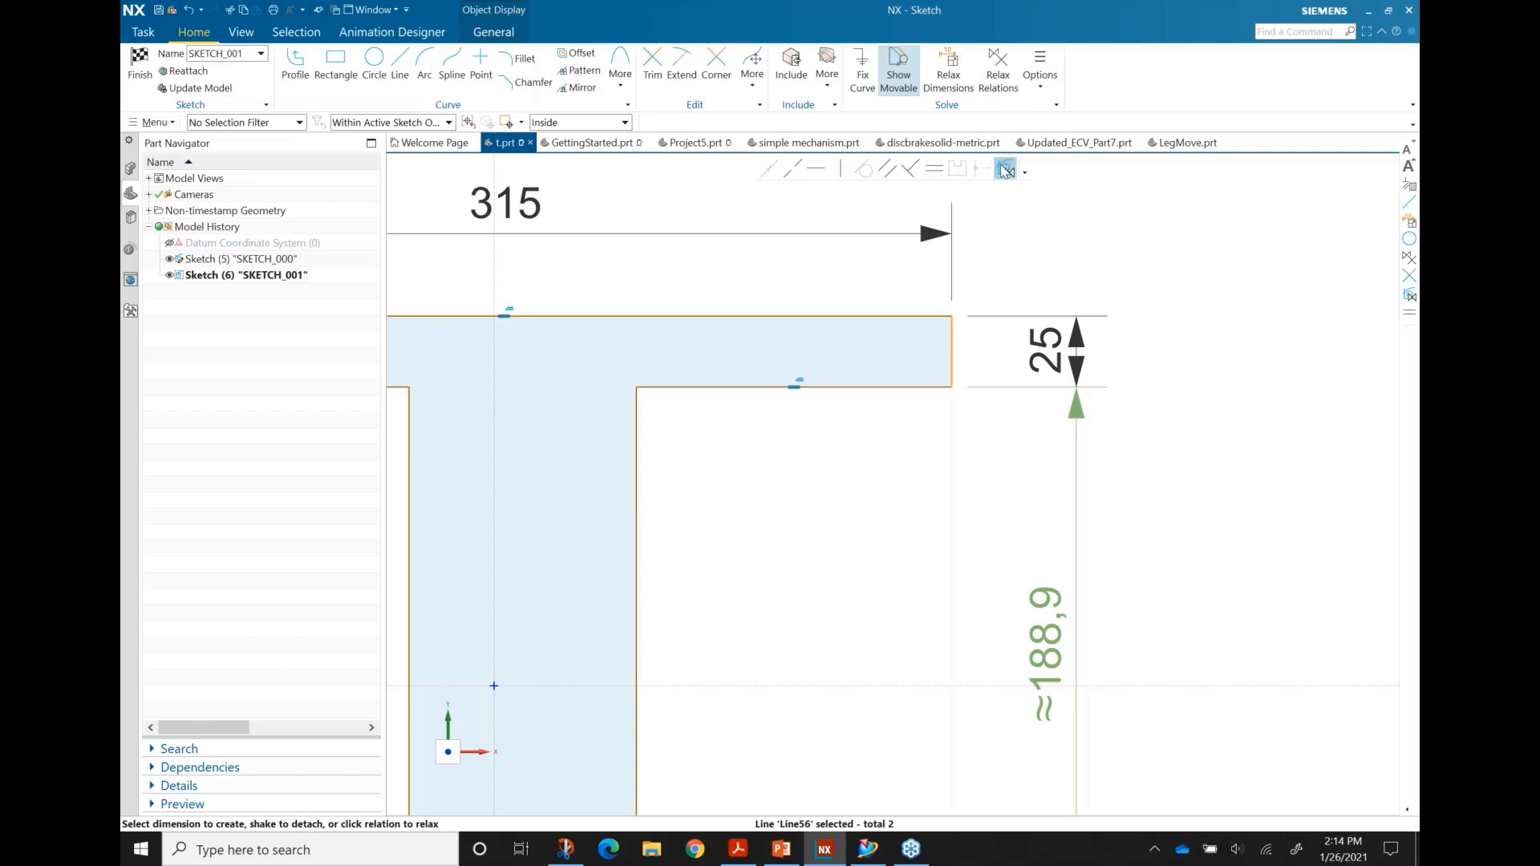
click(932, 174)
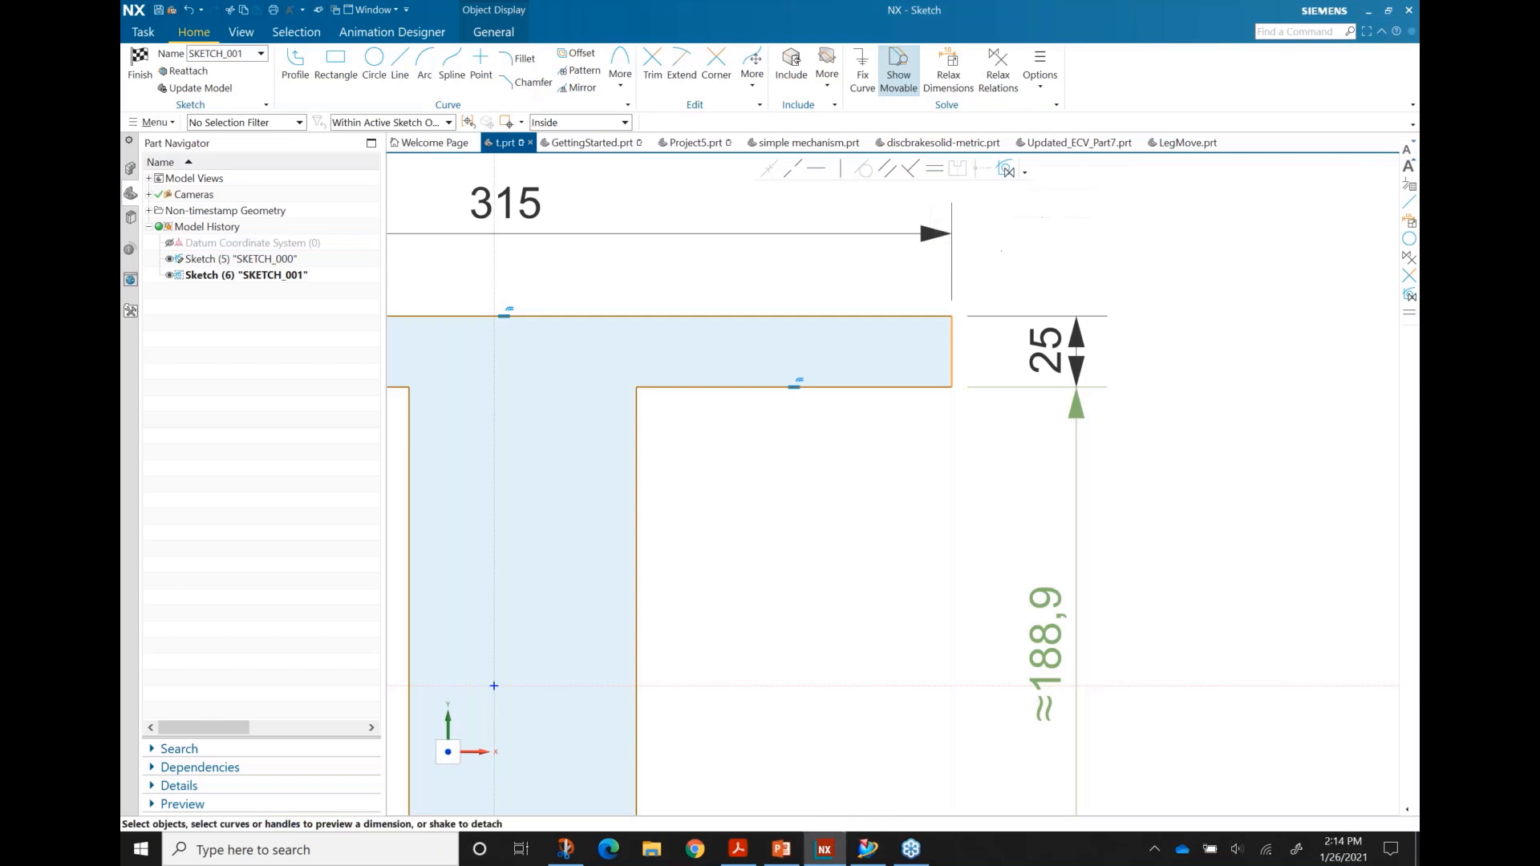
scroll(958, 328, down, 4)
scroll(980, 436, up, 1)
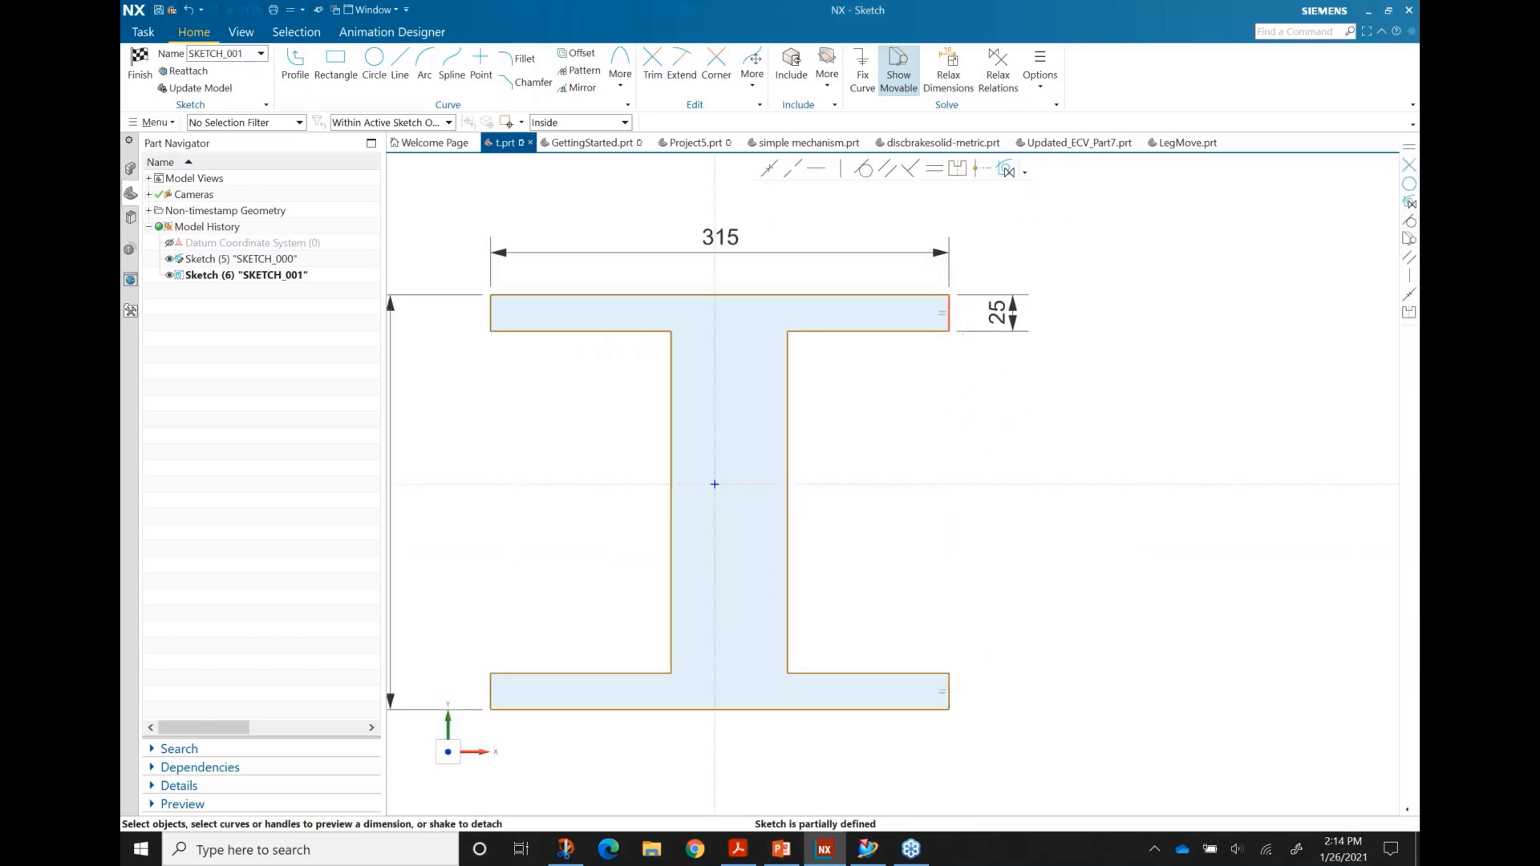
click(934, 172)
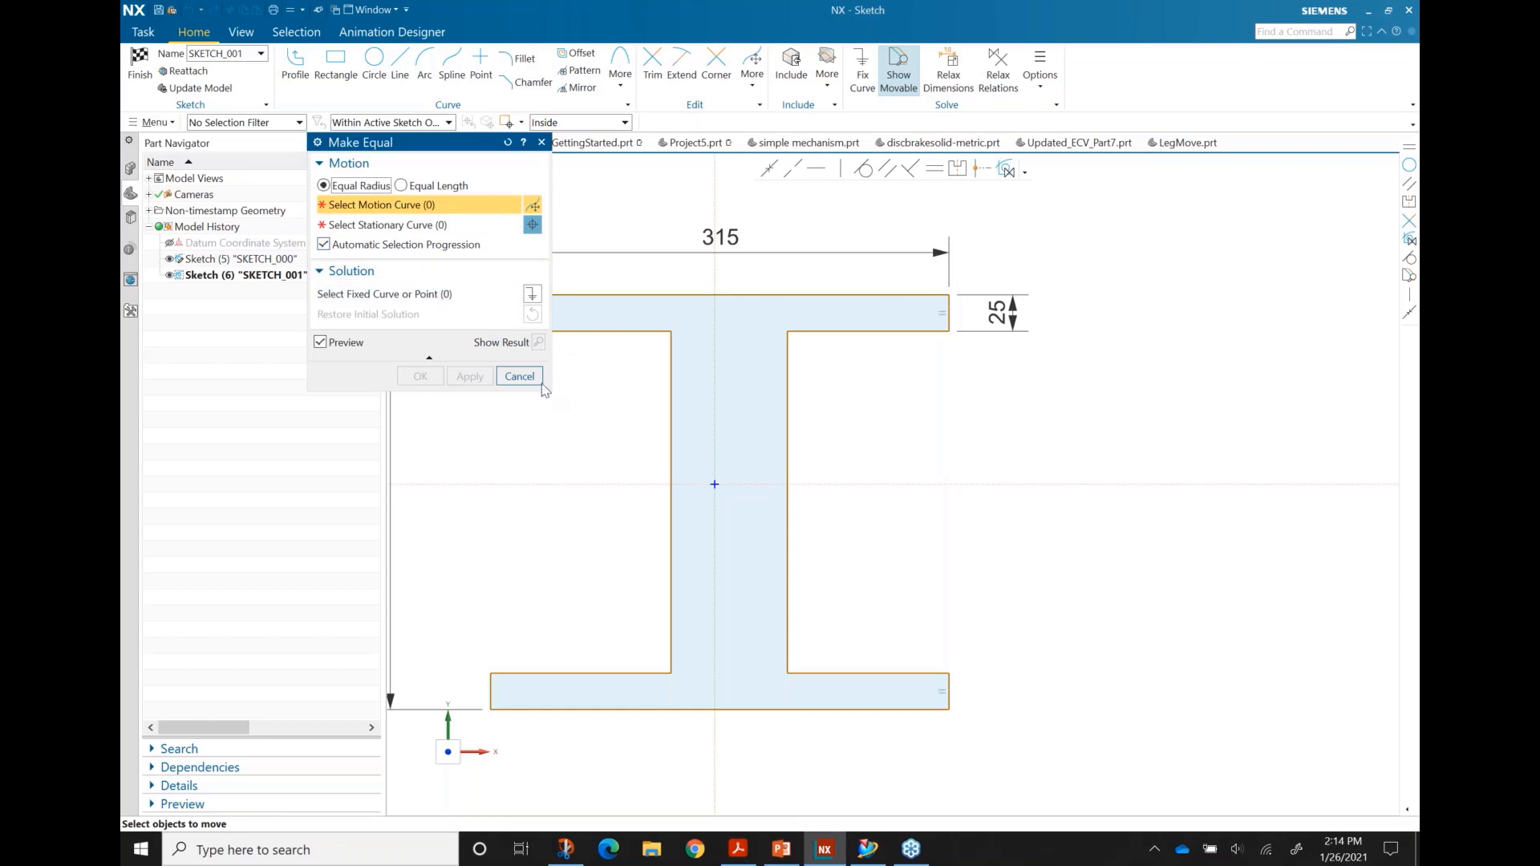
click(520, 376)
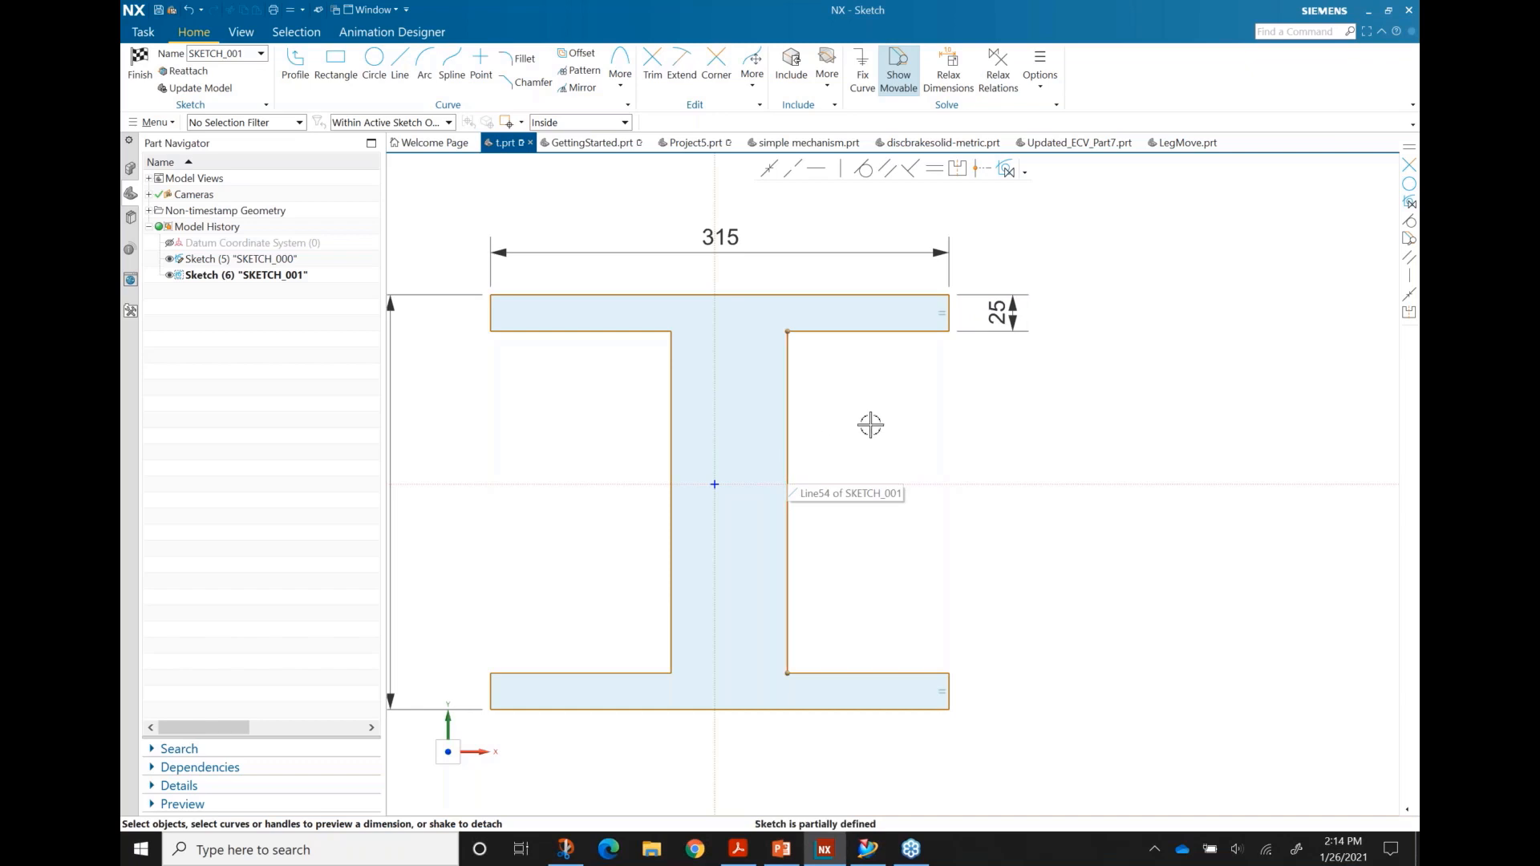
Step: Convert the 25 flange-thickness dimension into an expression and rename it from p0 to thk
double_click(1000, 332)
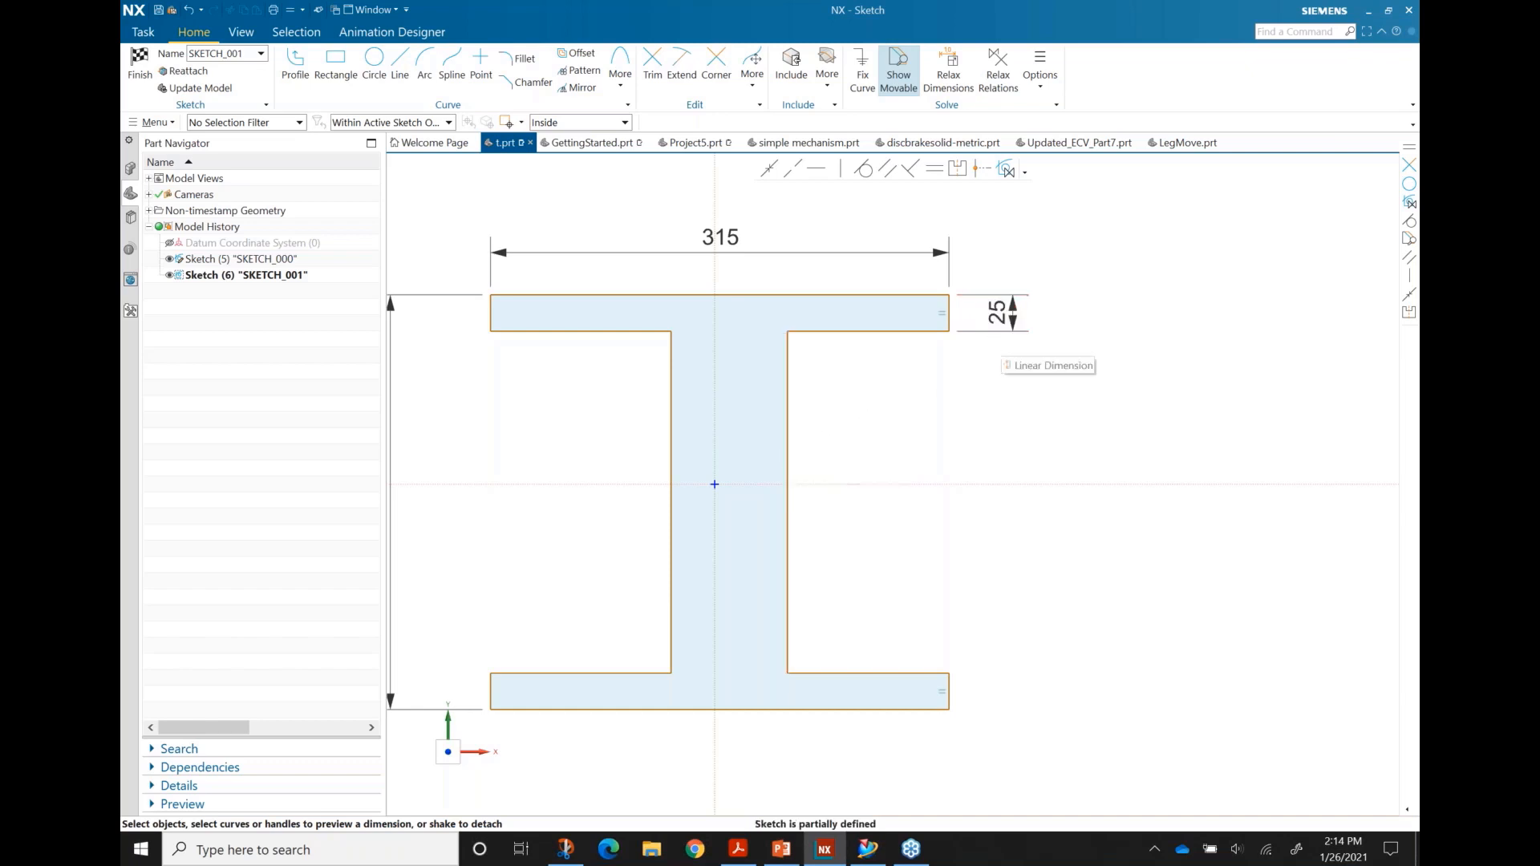
double_click(1000, 313)
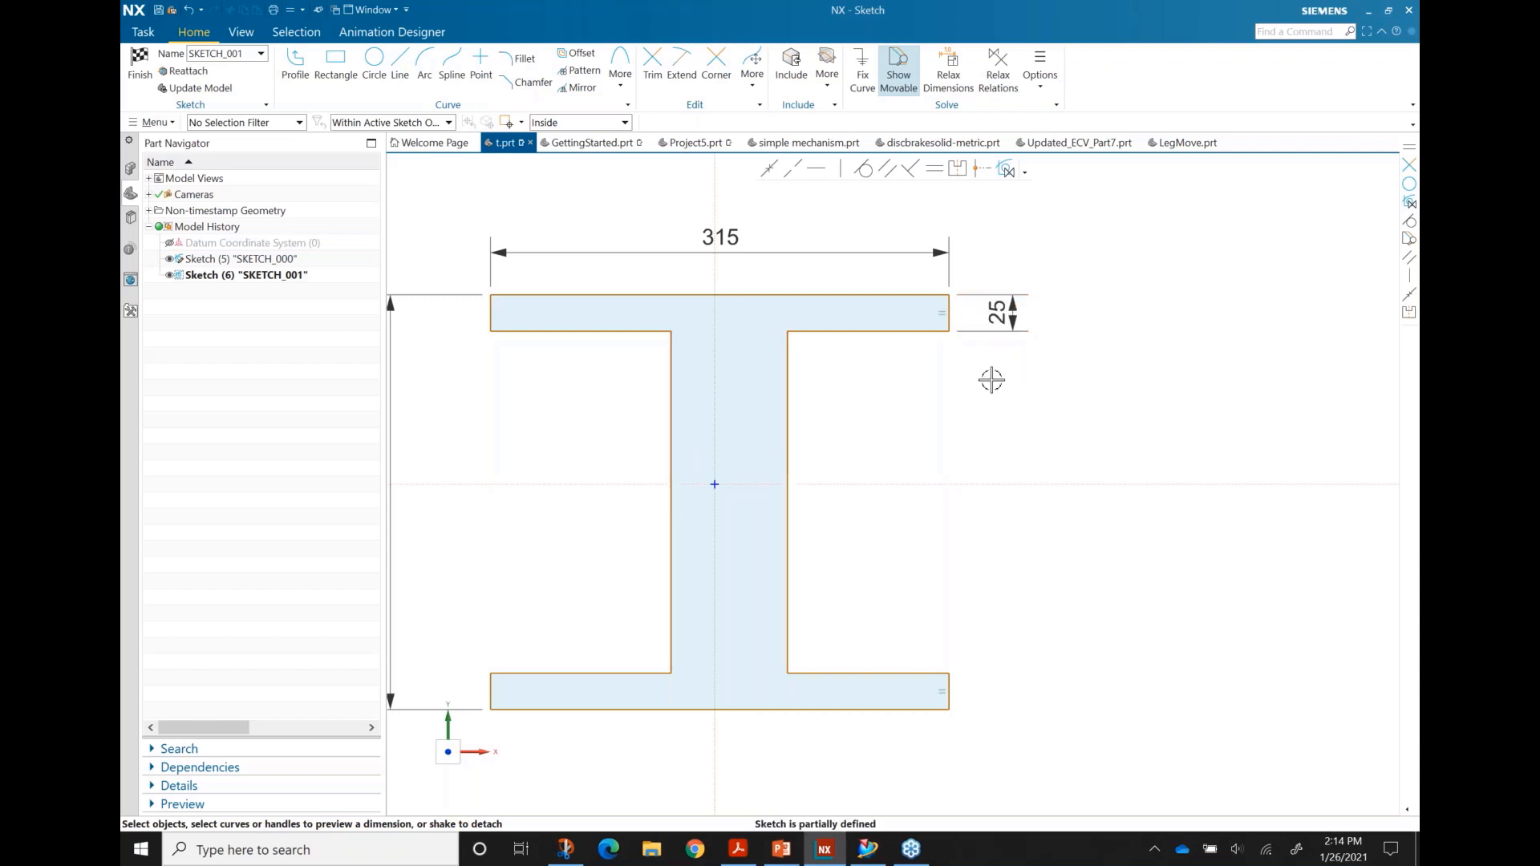
right_click(1003, 309)
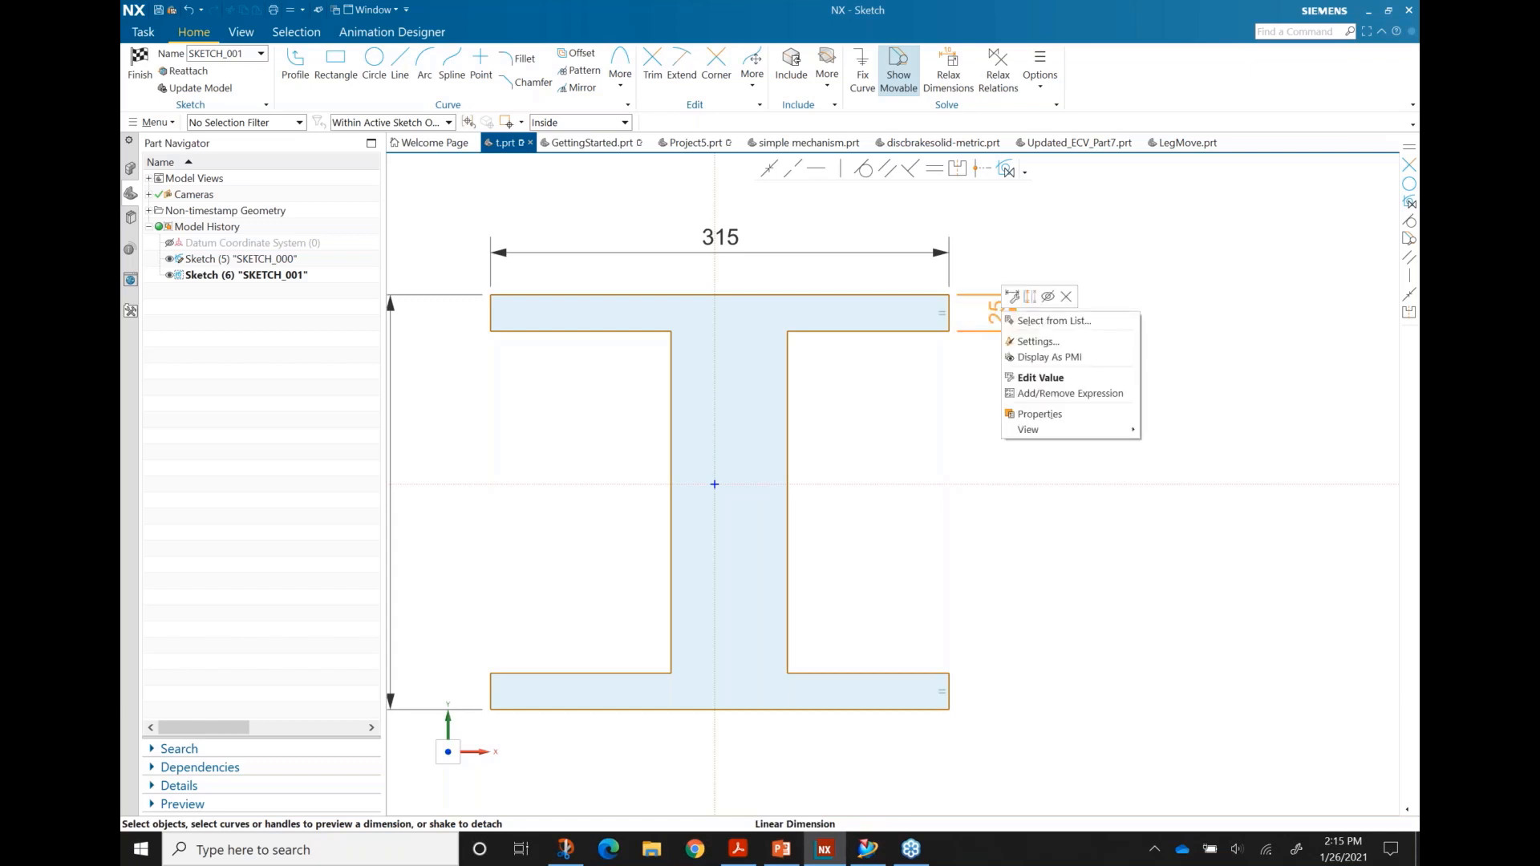
click(1067, 395)
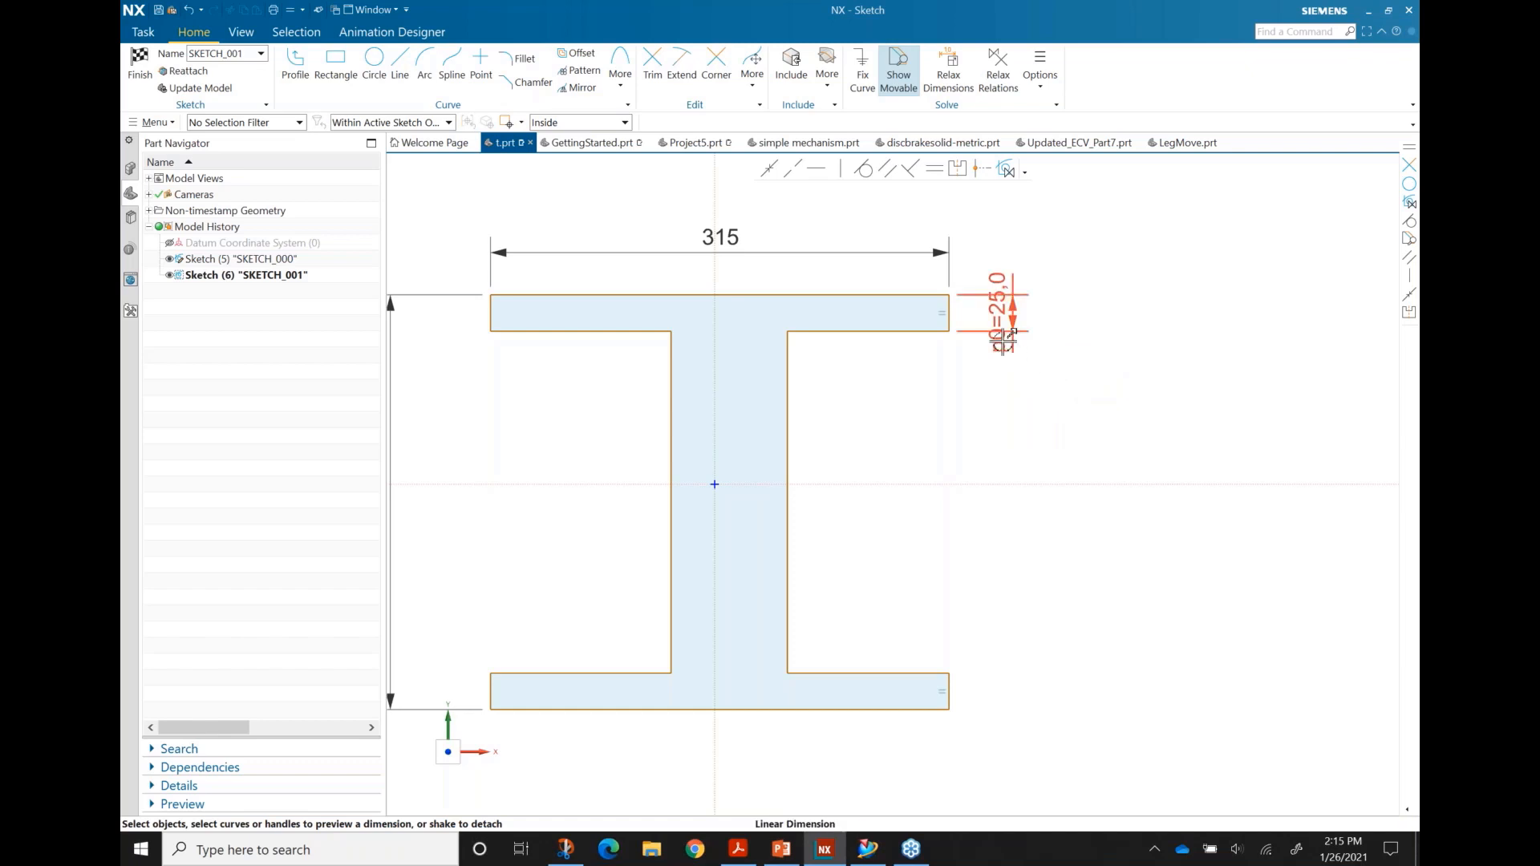
drag(999, 290, 1016, 223)
double_click(1029, 284)
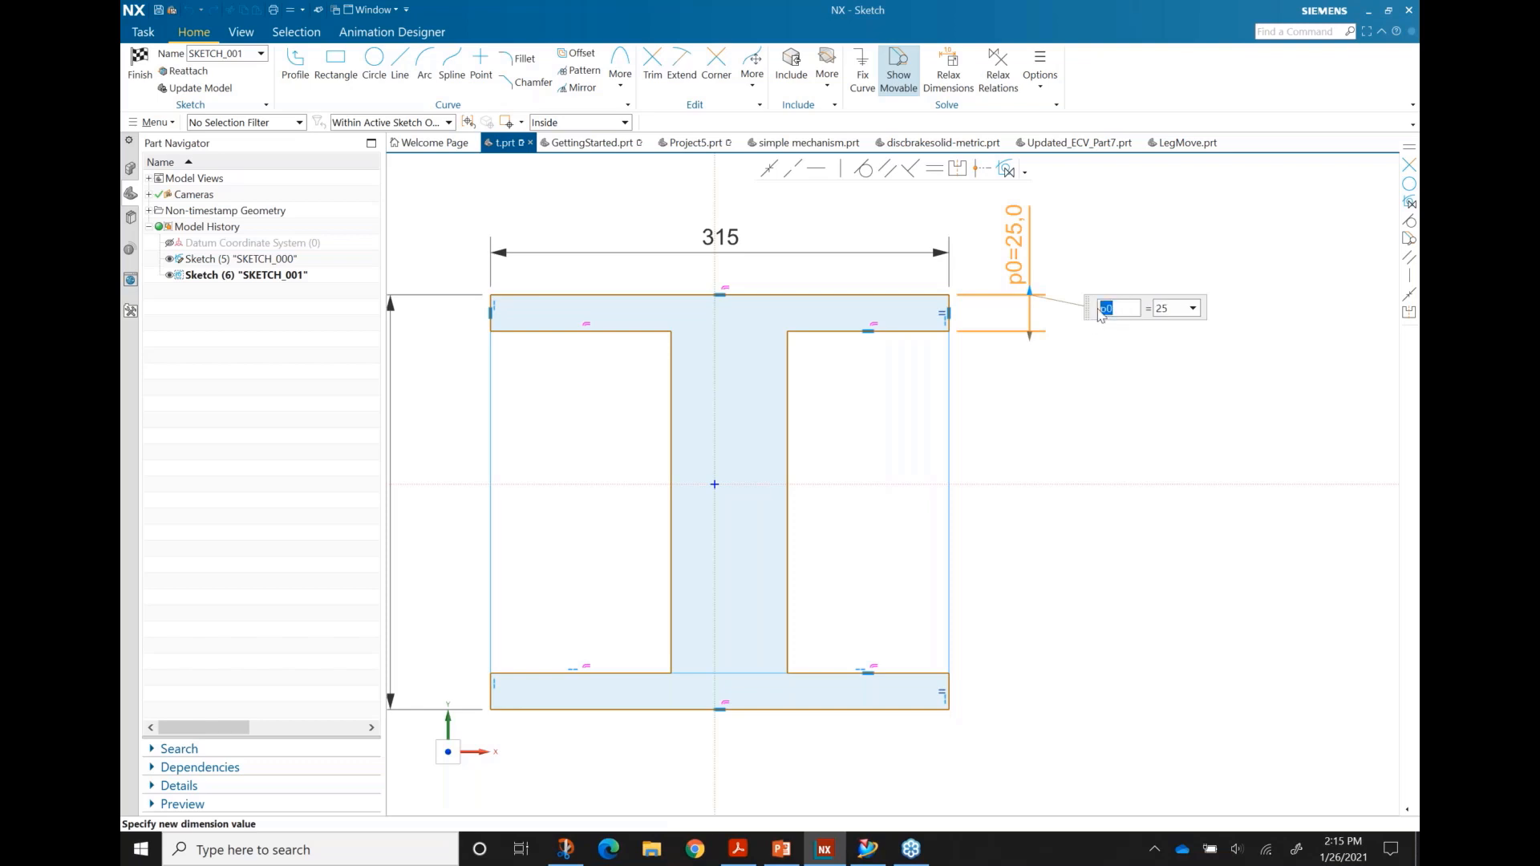
text(thk)
key(Return)
click(1020, 408)
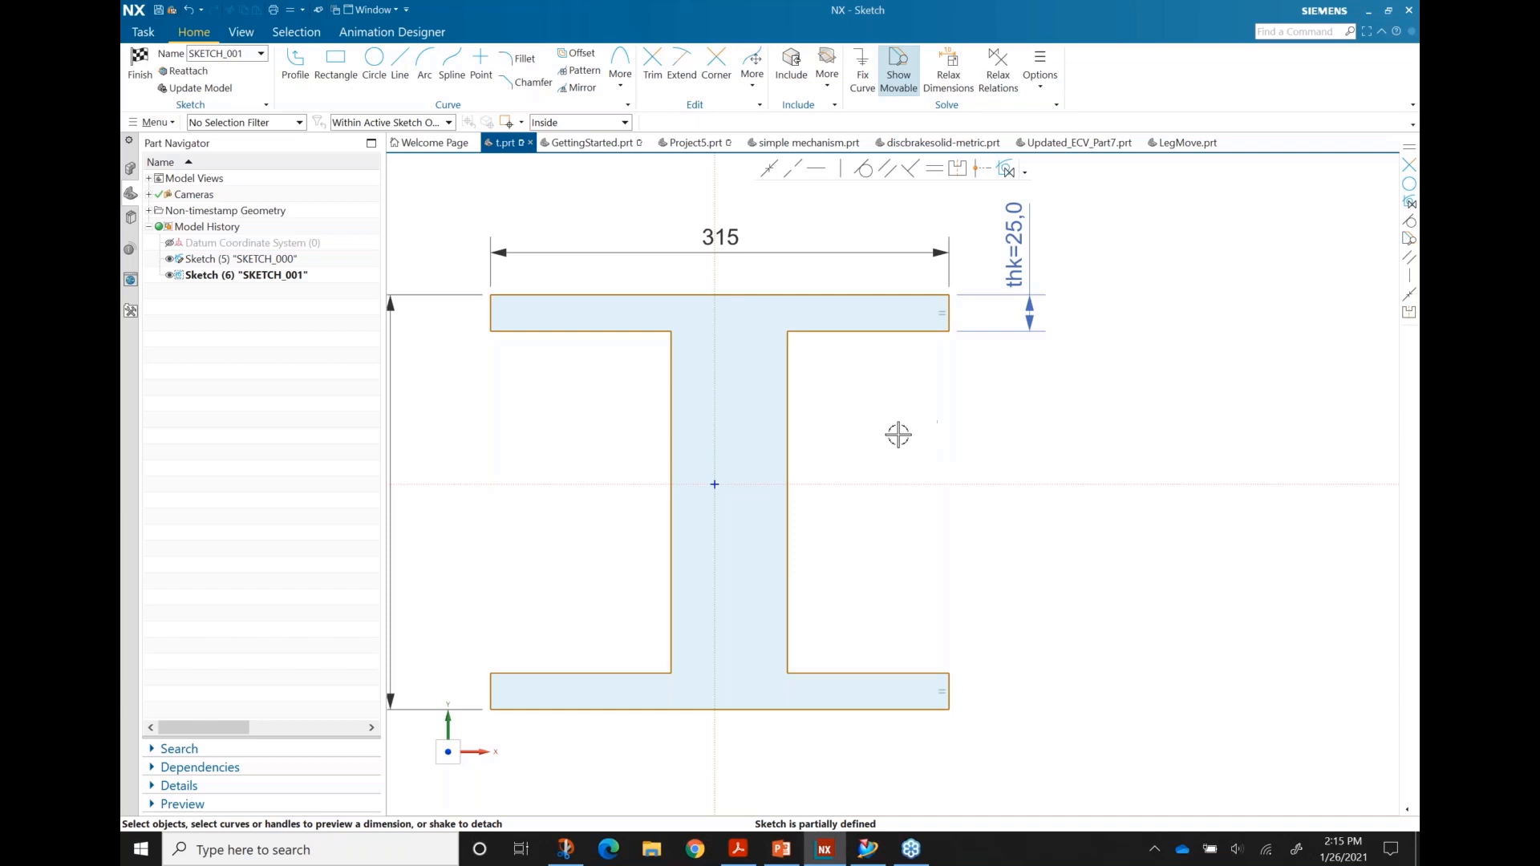
shift+middle_drag(881, 447, 956, 465)
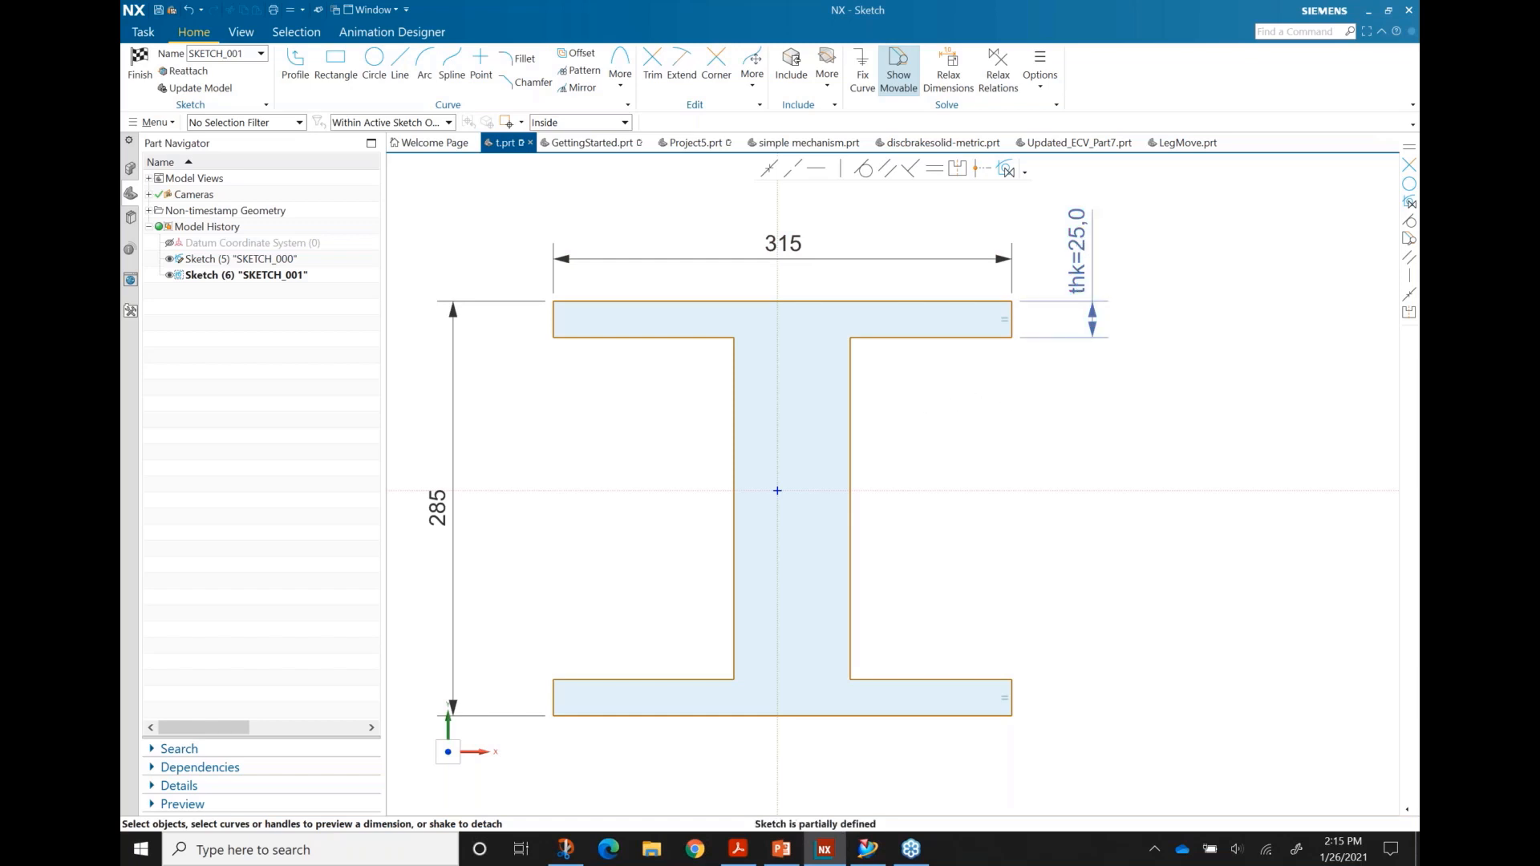
Step: Dimension the 80 web width and drive it with the expression p1 = thk
click(735, 454)
click(850, 472)
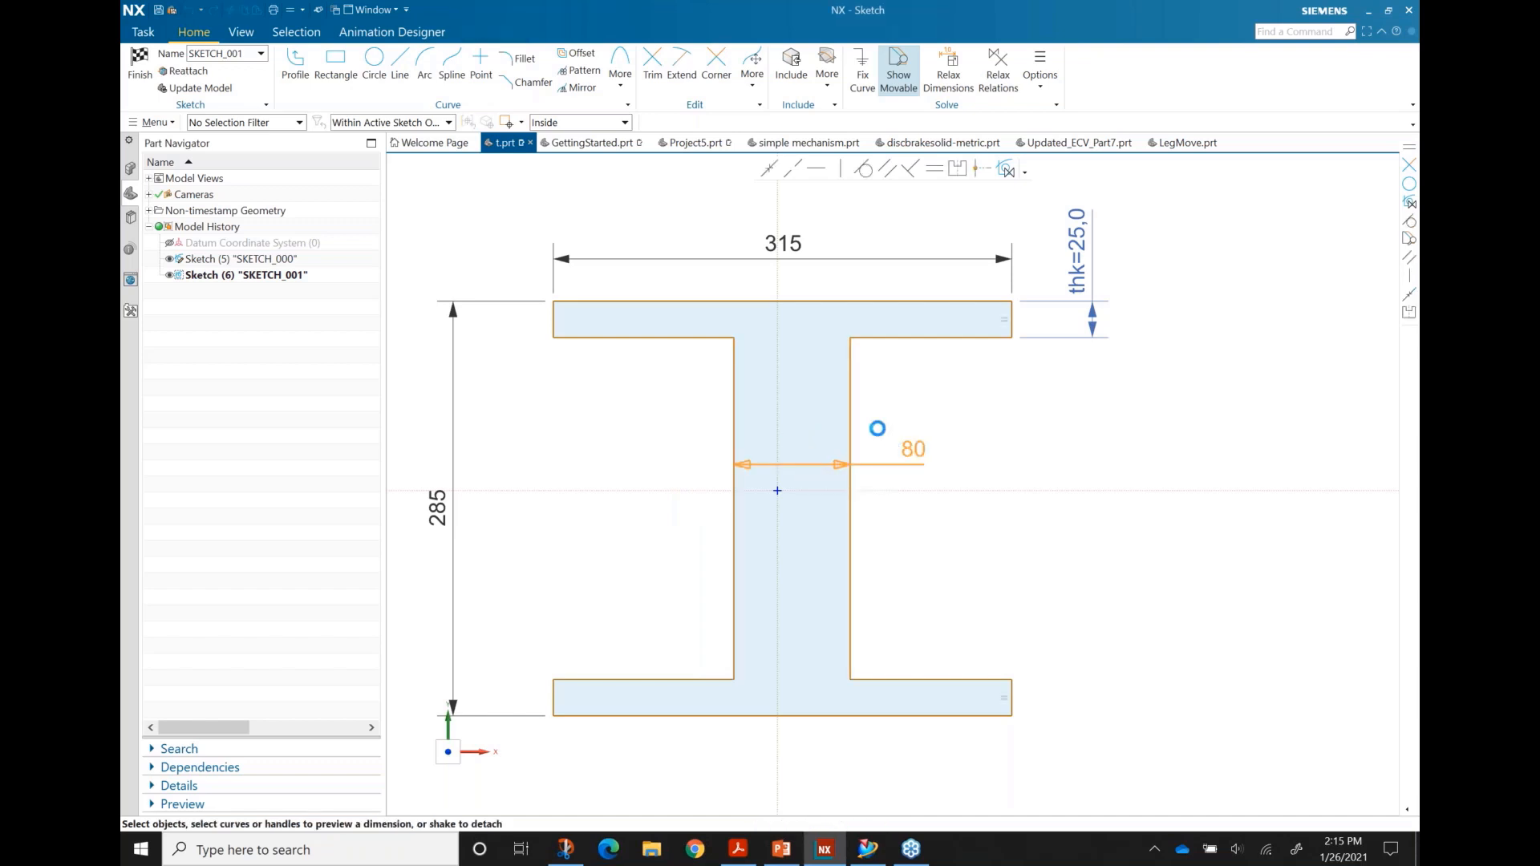
click(912, 449)
right_click(912, 451)
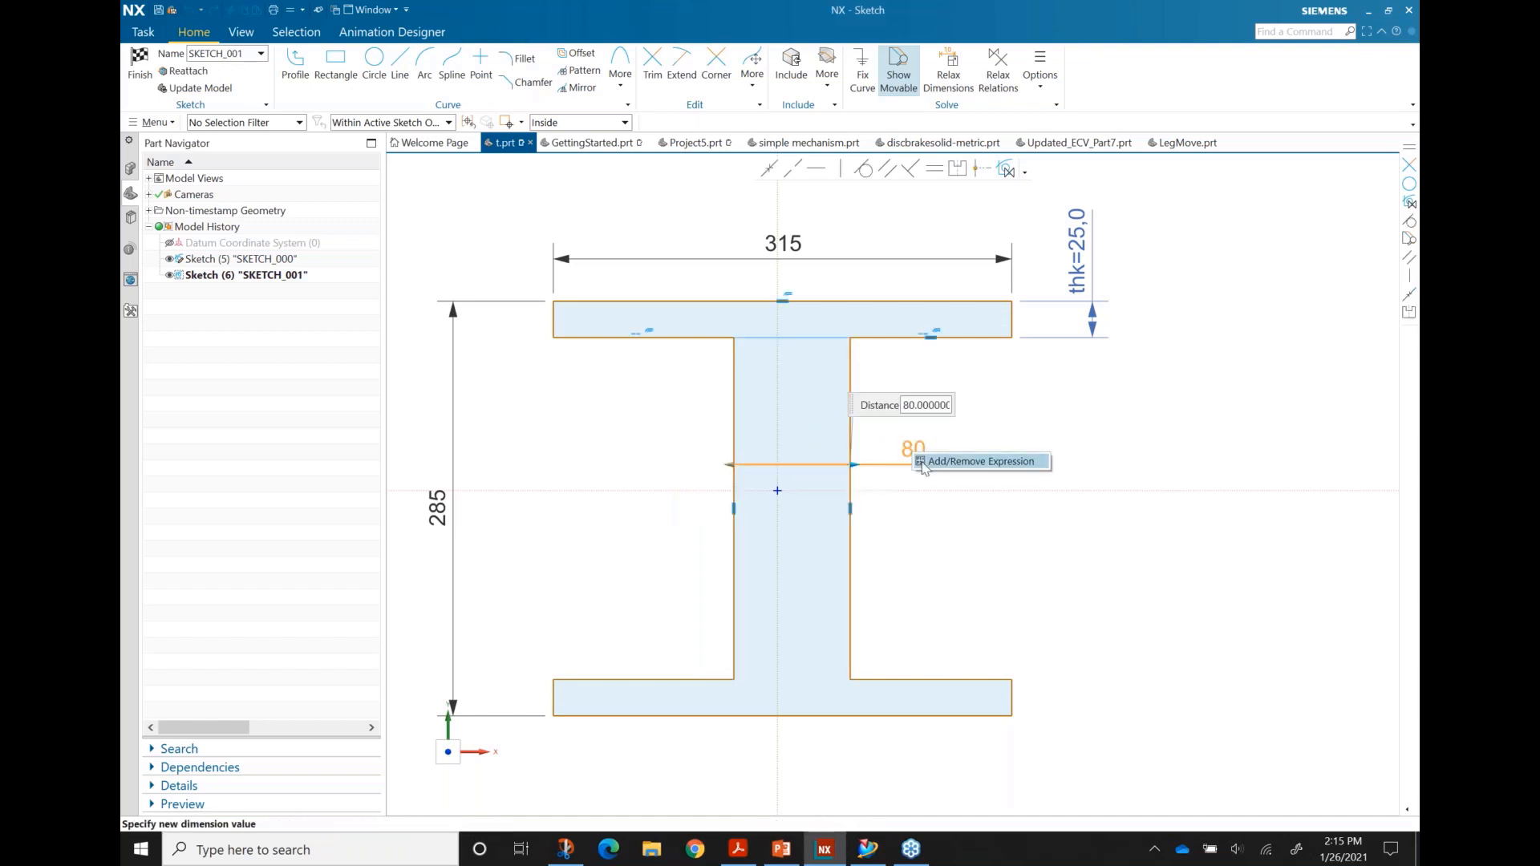
click(921, 463)
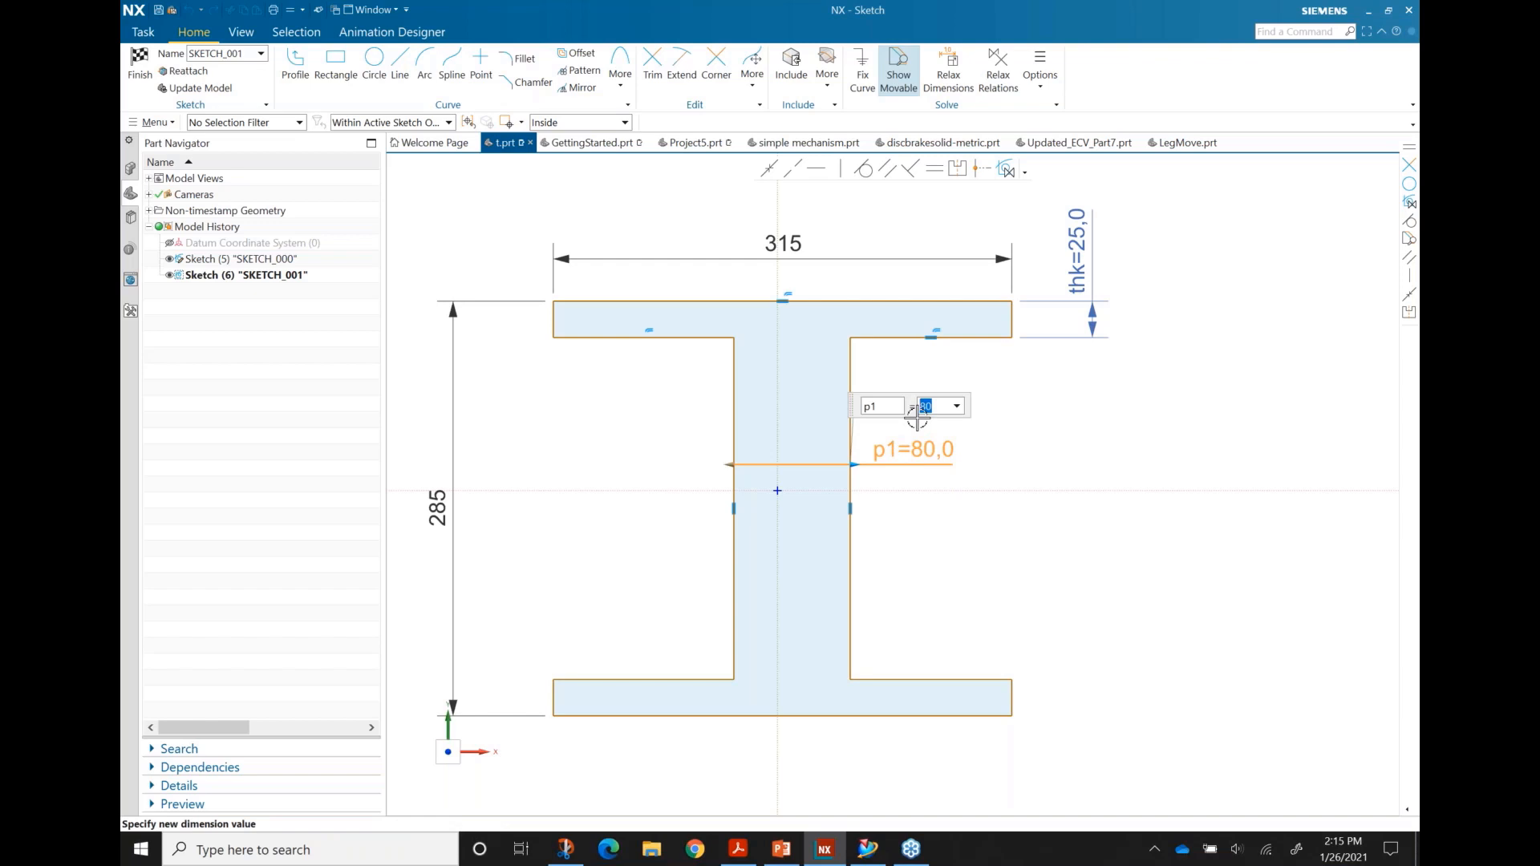
text(th)
key(Down)
key(Return)
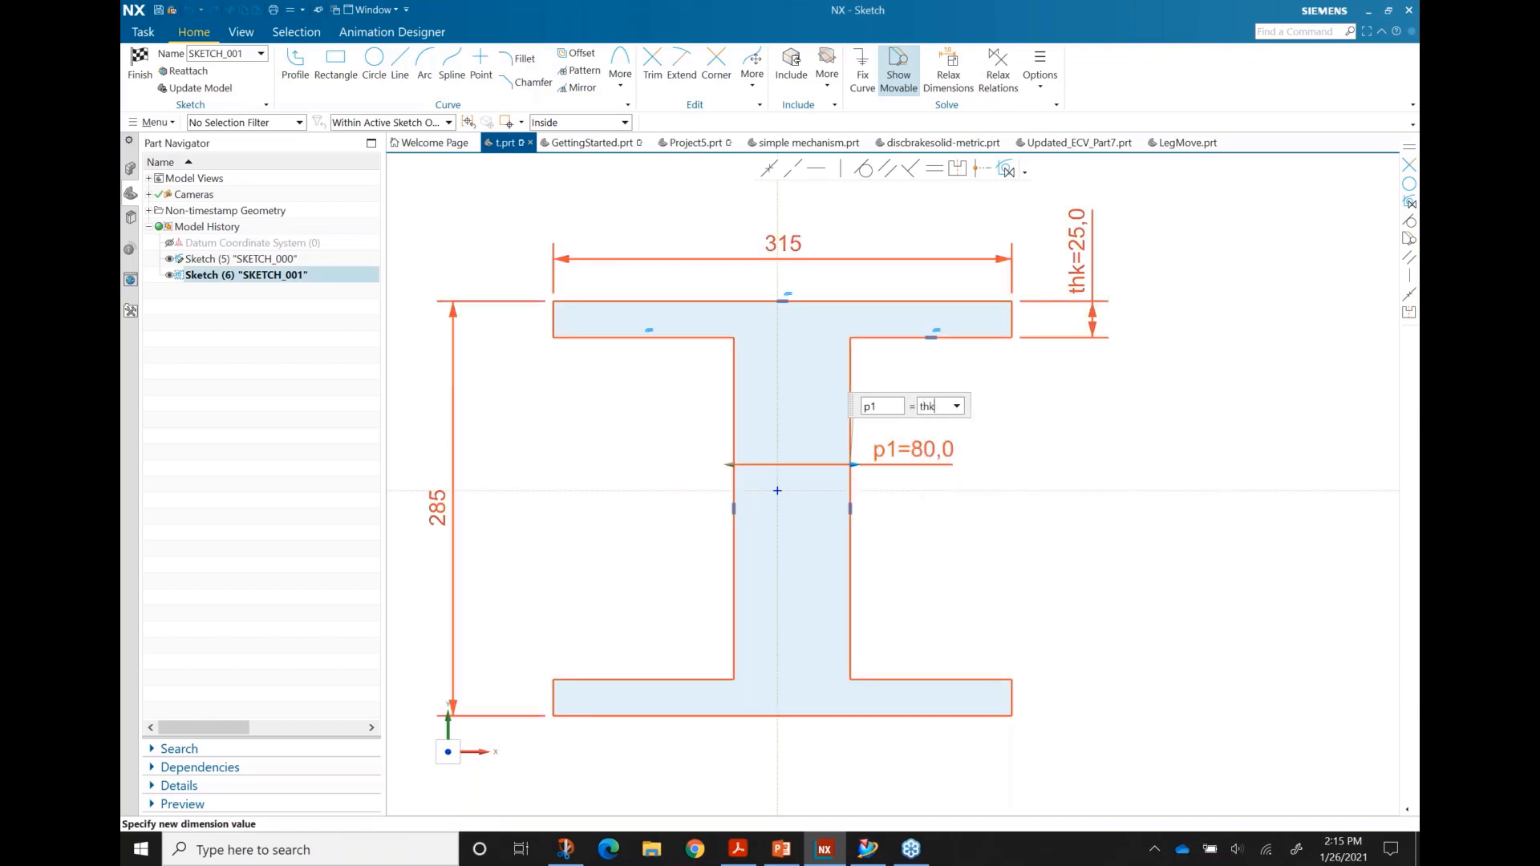
key(Return)
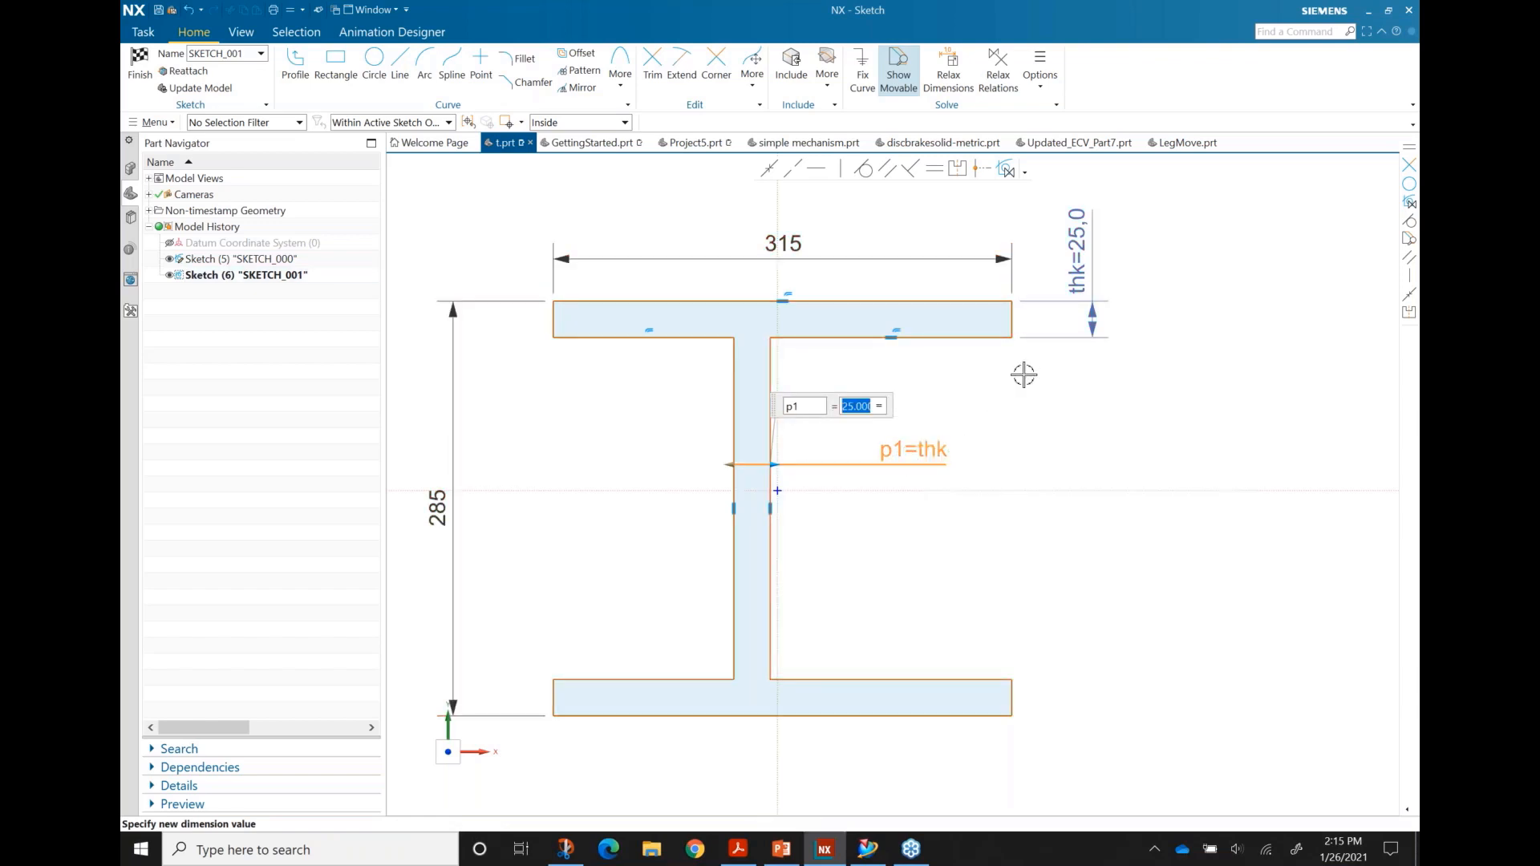
click(919, 585)
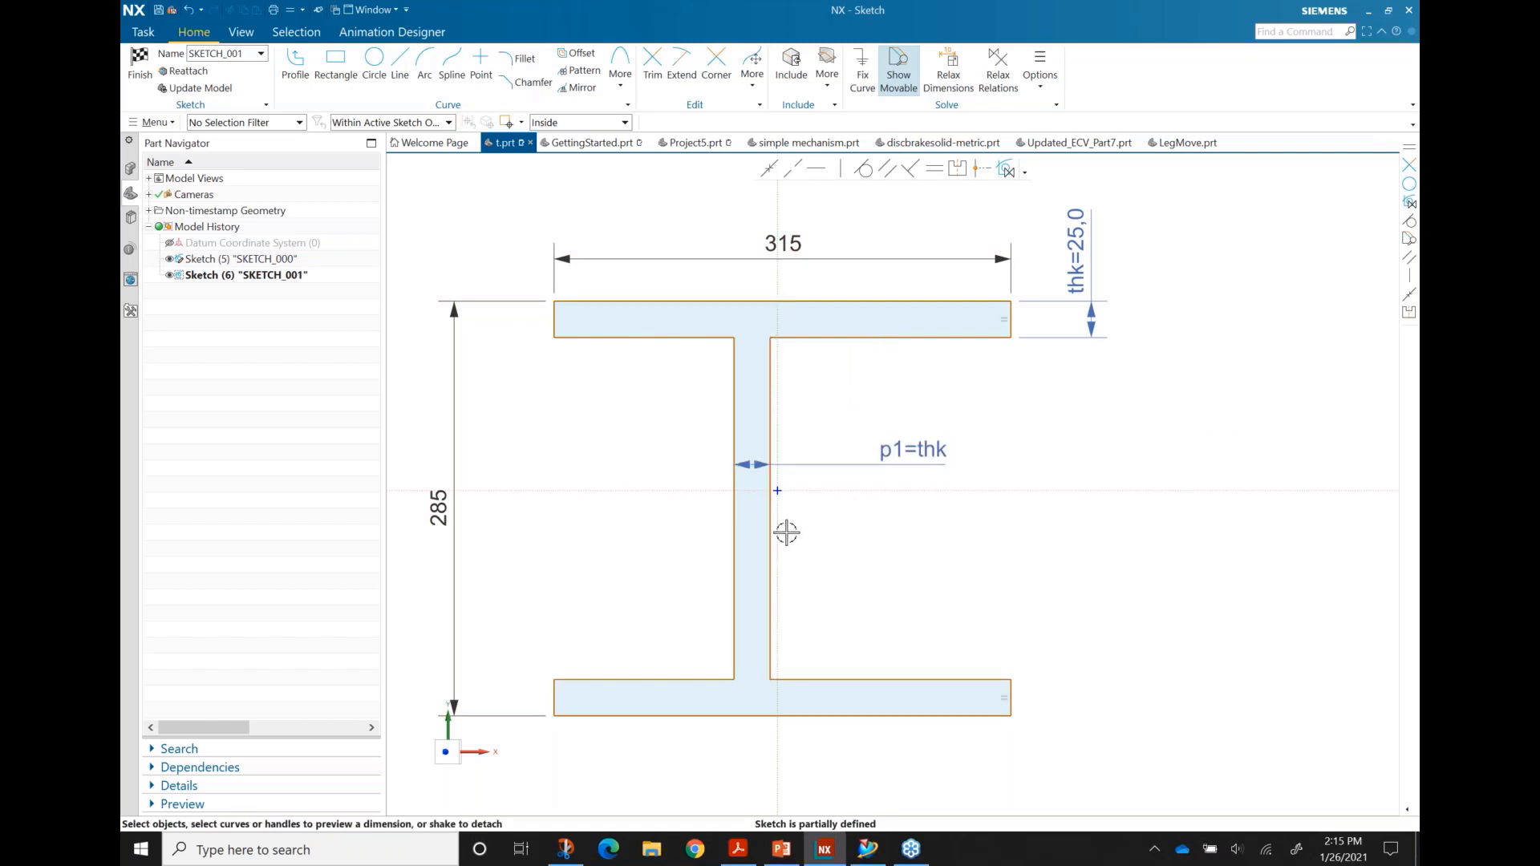
Step: Slide the narrowed web to the right of centre
drag(771, 517, 859, 538)
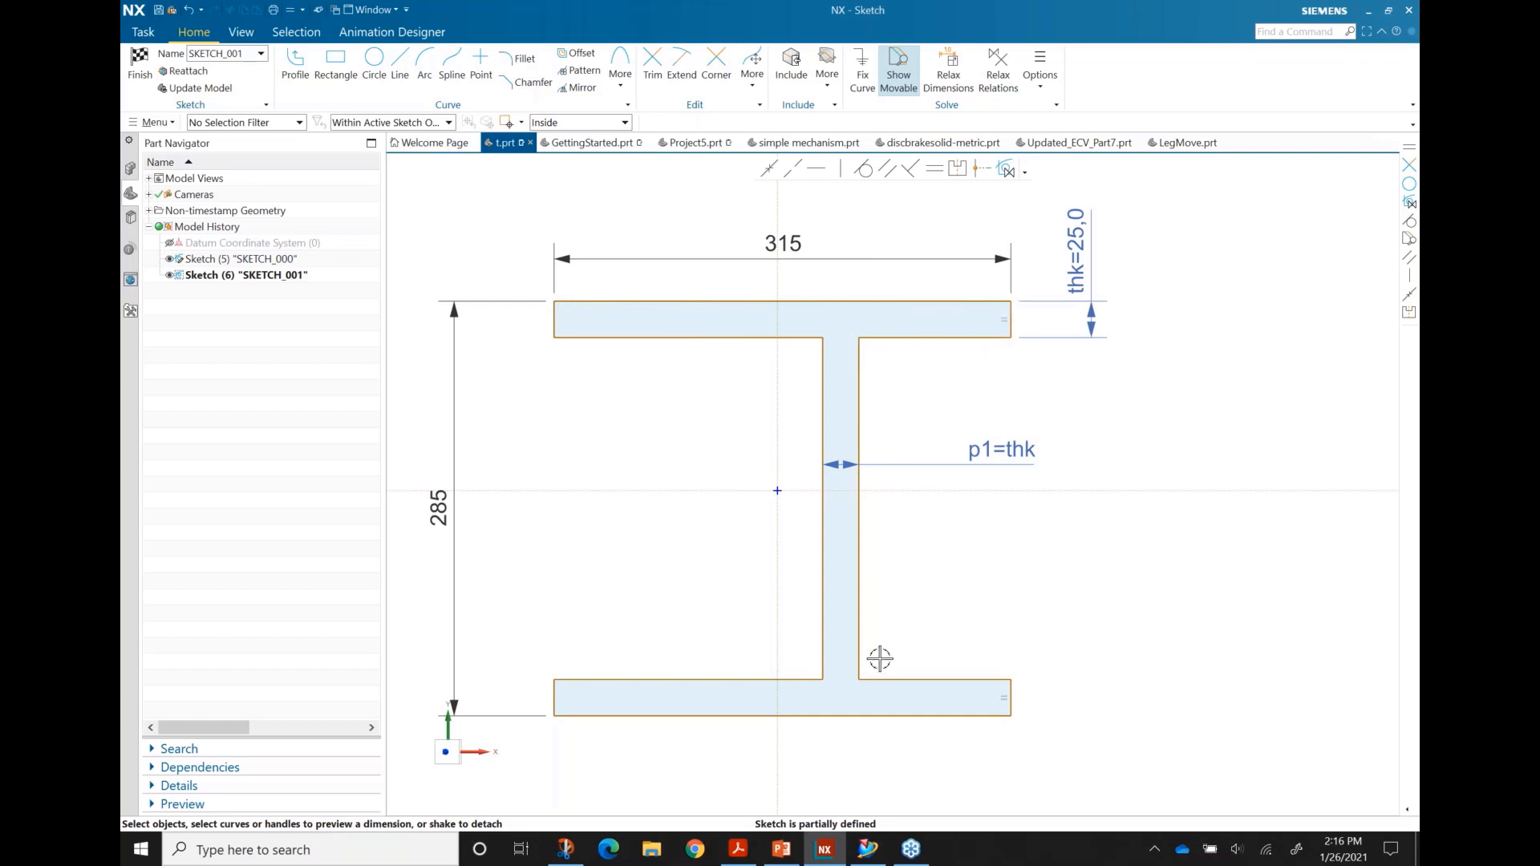
mouse_move(894, 677)
mouse_down()
mouse_move(890, 612)
mouse_move(896, 680)
mouse_up()
key(ctrl+z)
drag(859, 589, 885, 557)
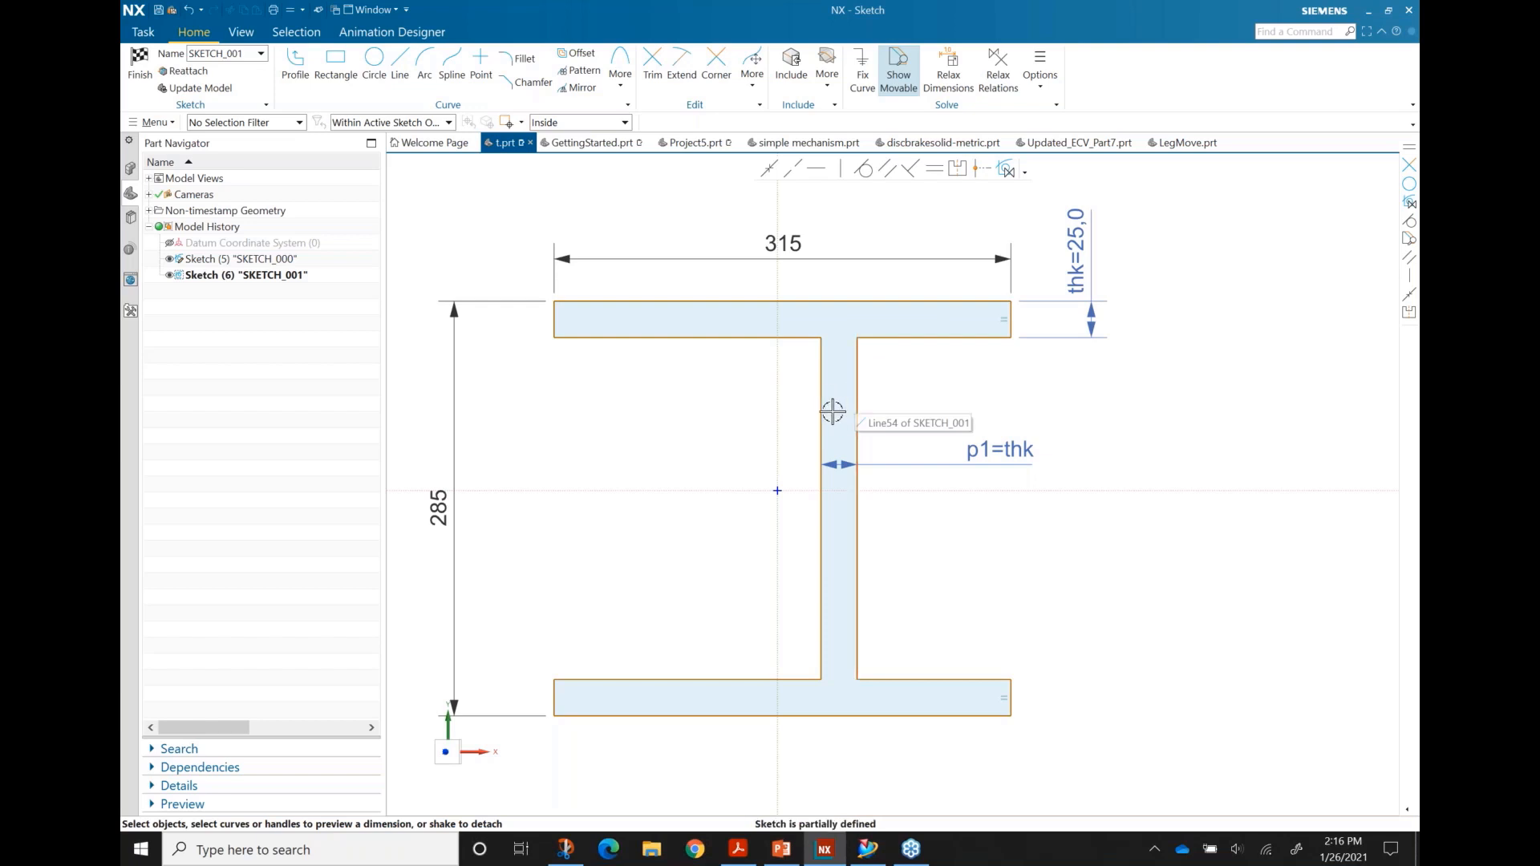
Step: Make the web's left and right lines symmetric about the vertical sketch axis
click(957, 170)
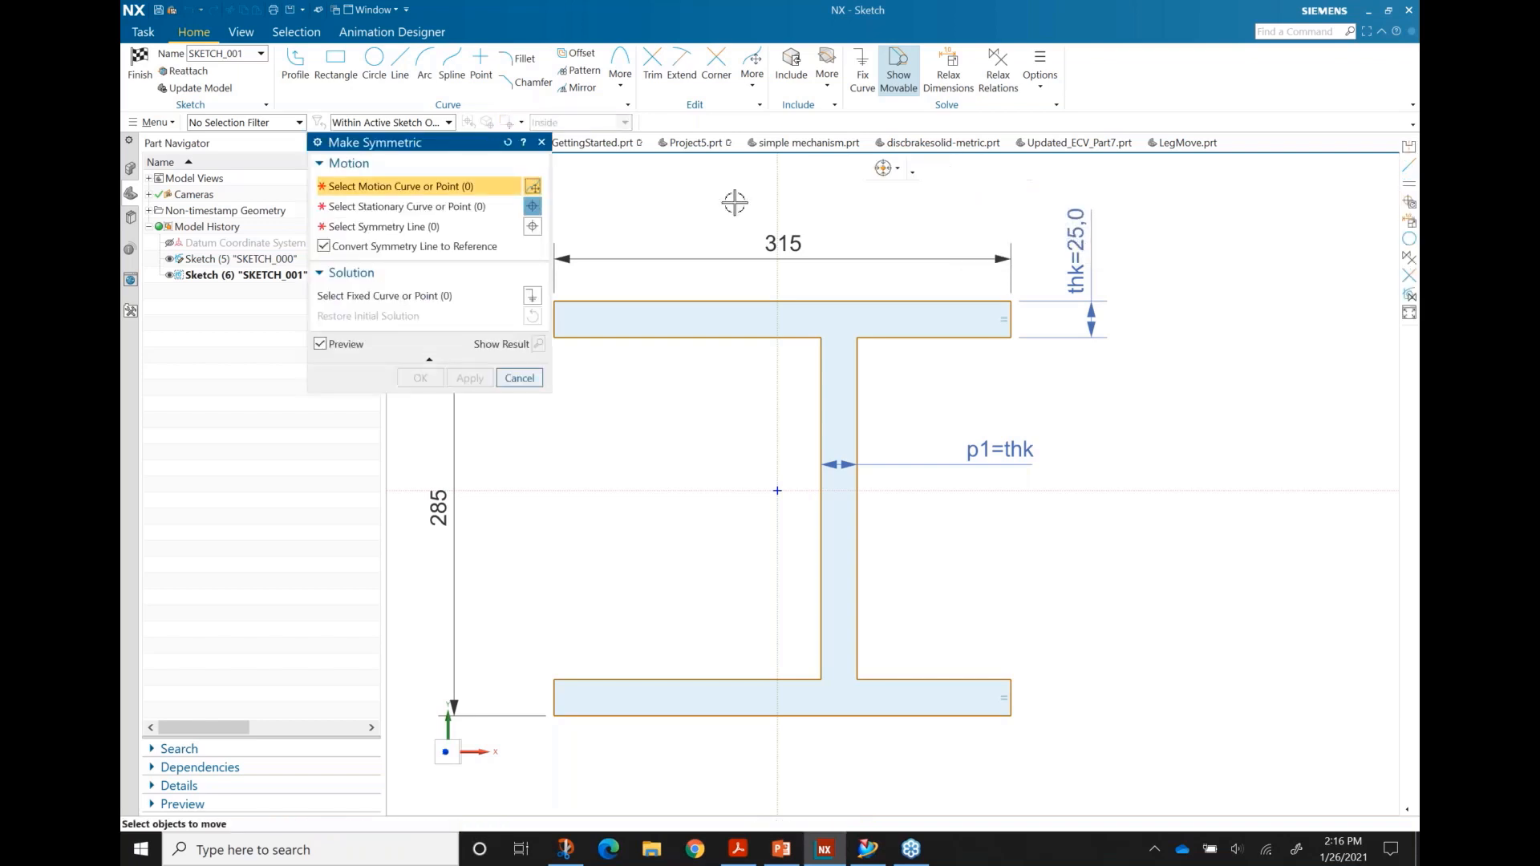
click(820, 393)
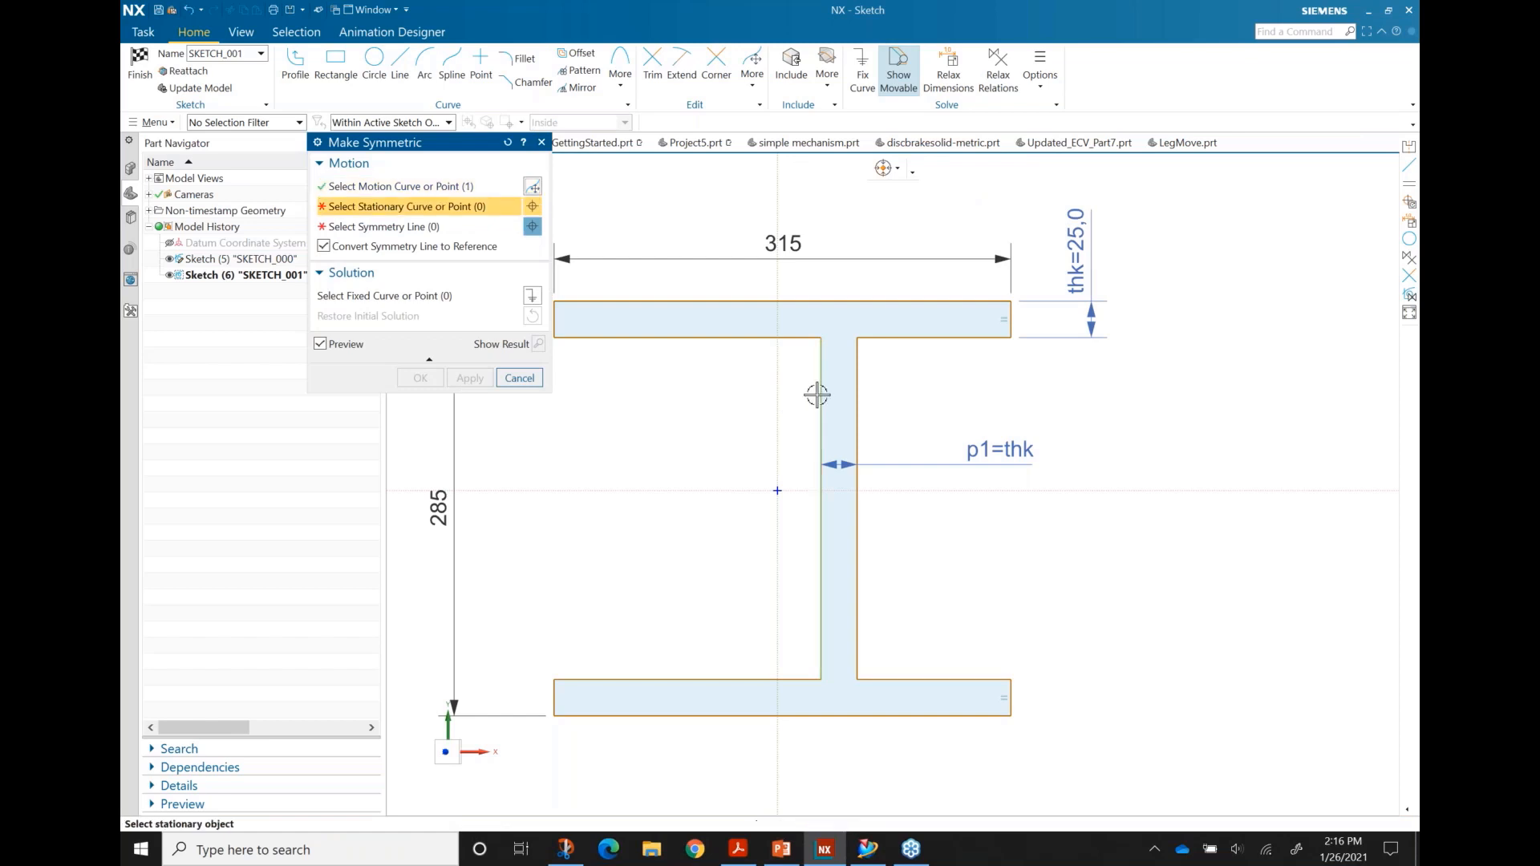
click(857, 387)
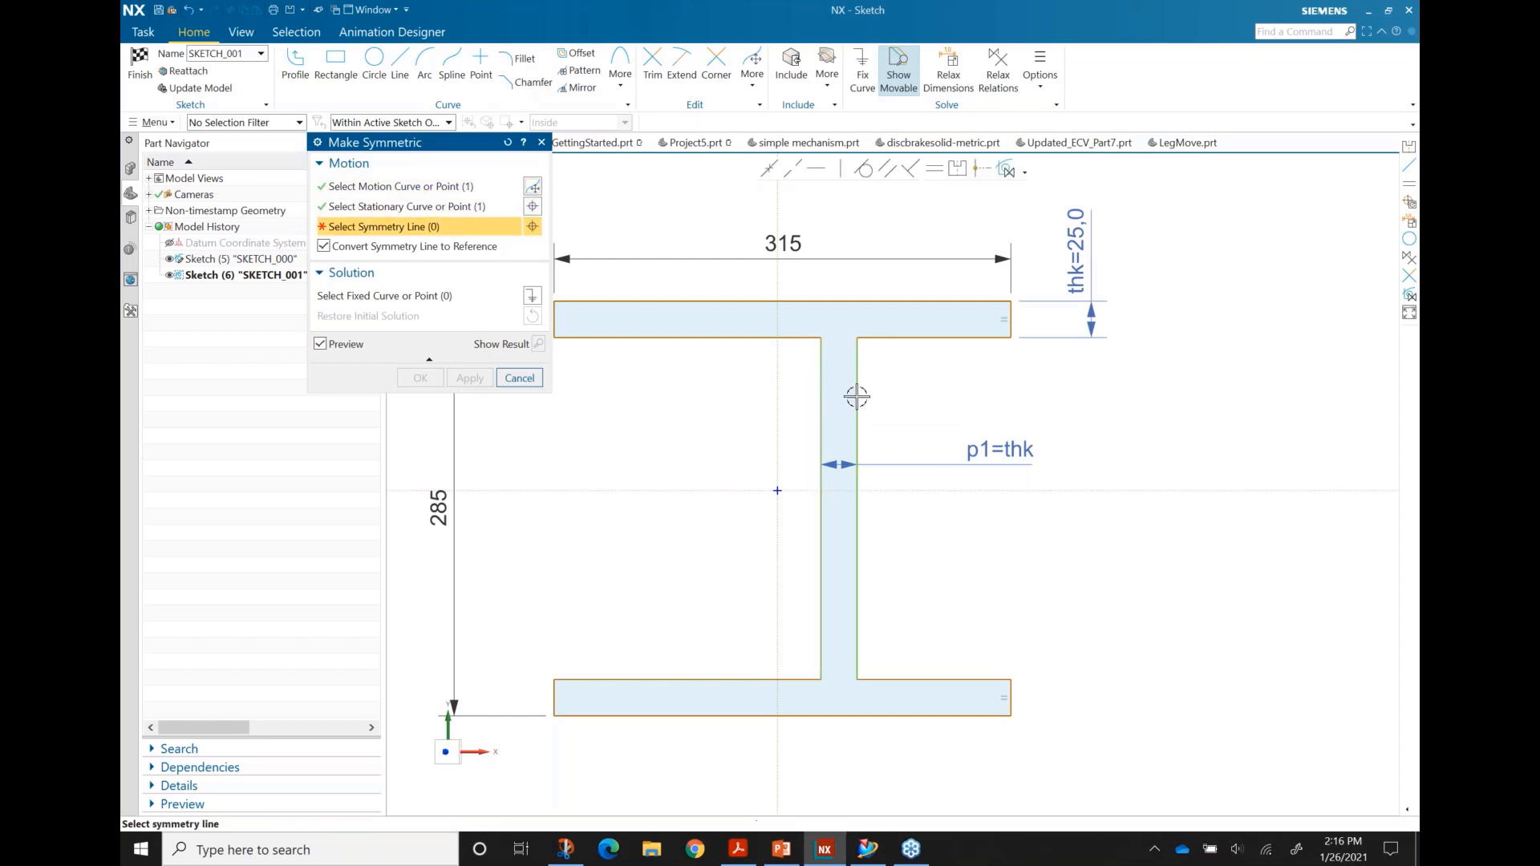
click(778, 405)
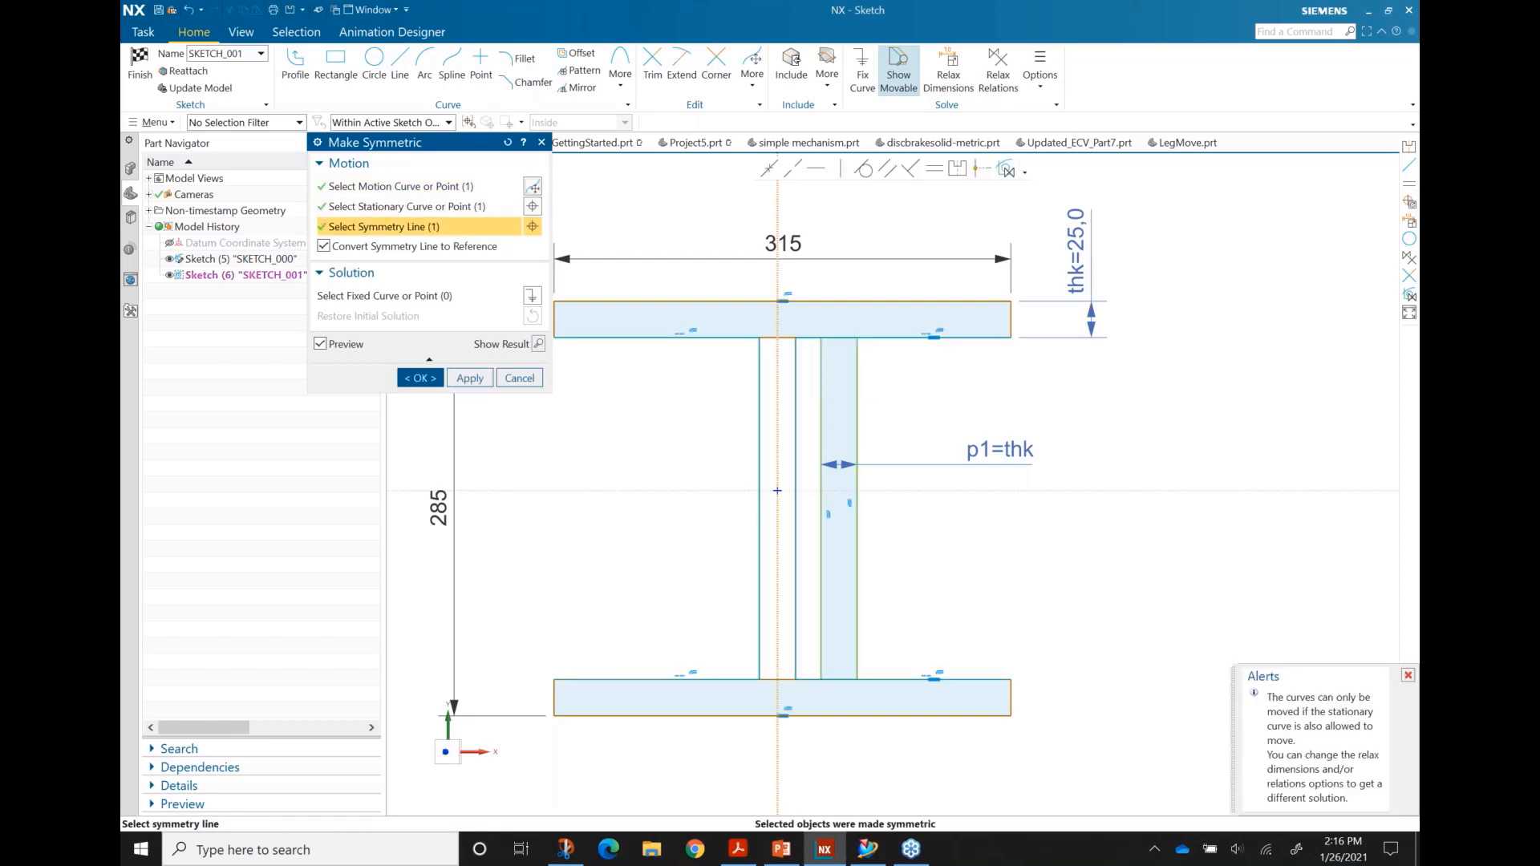
click(420, 377)
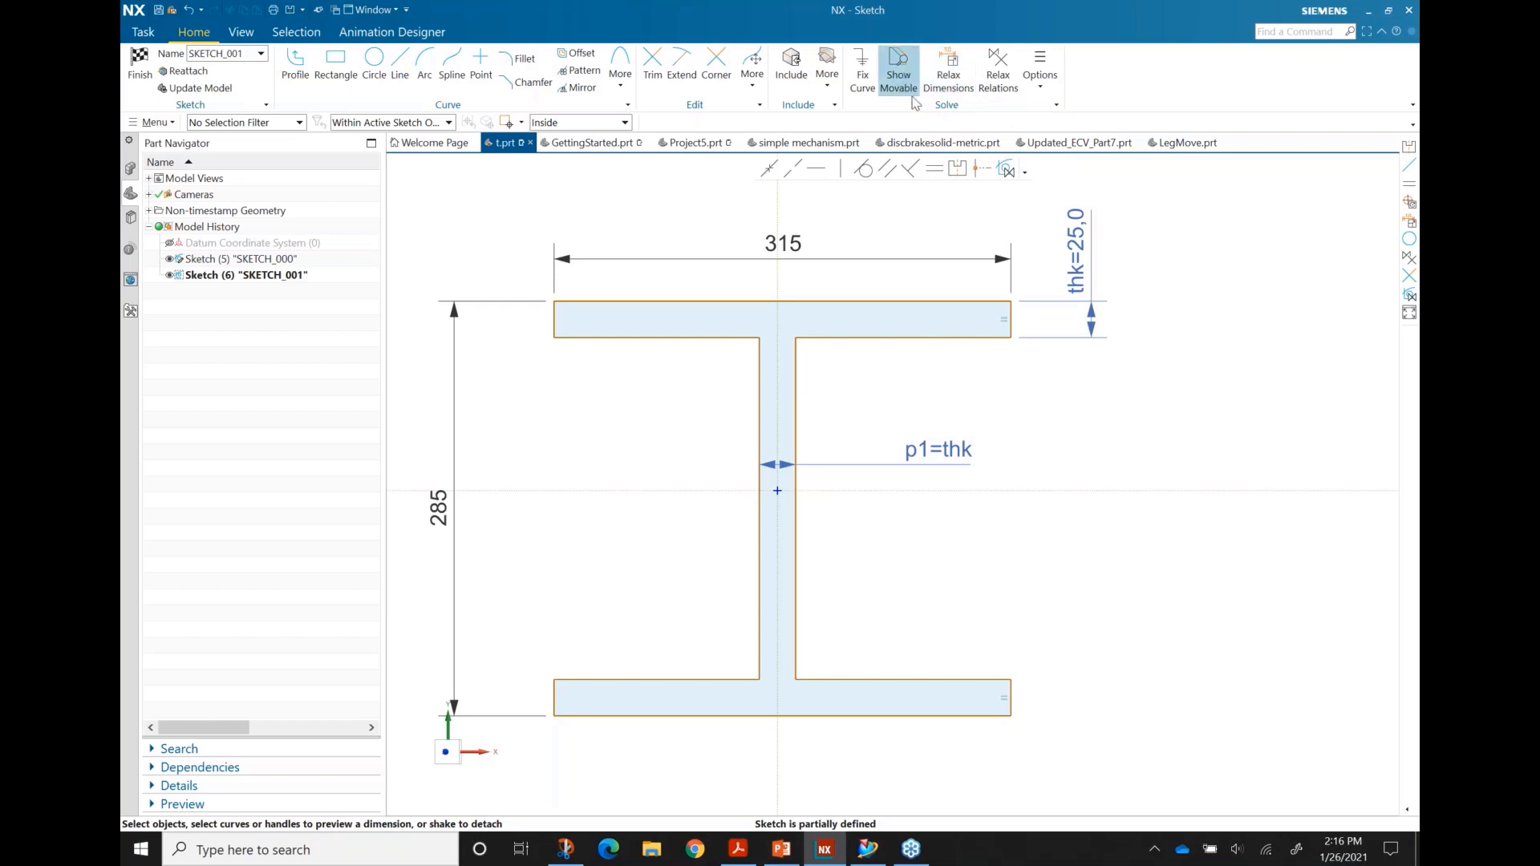
Step: Make the top and bottom flange edges symmetric about the horizontal sketch axis
click(957, 168)
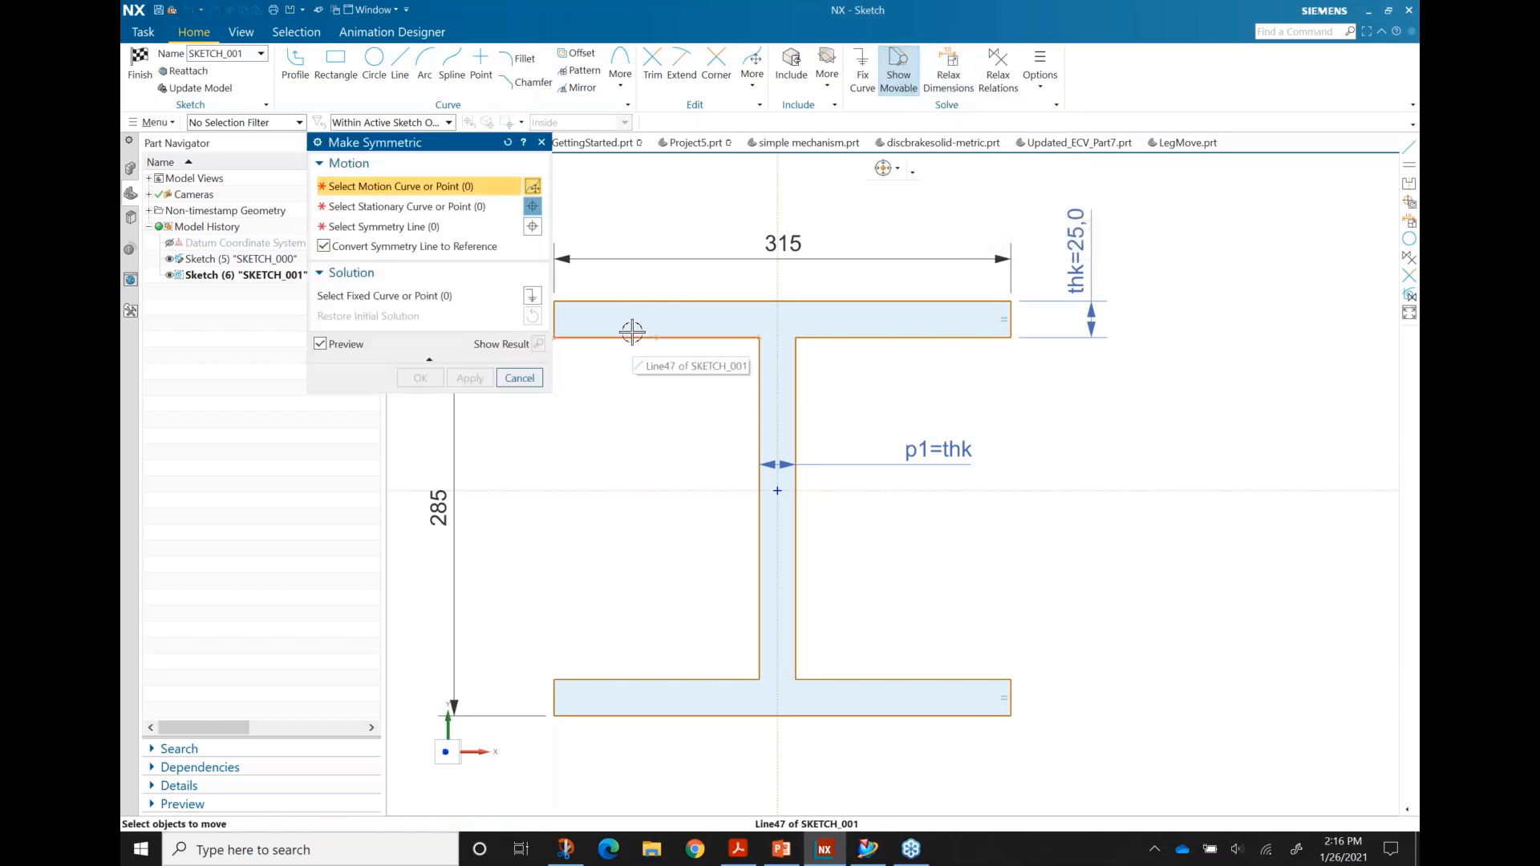
click(626, 302)
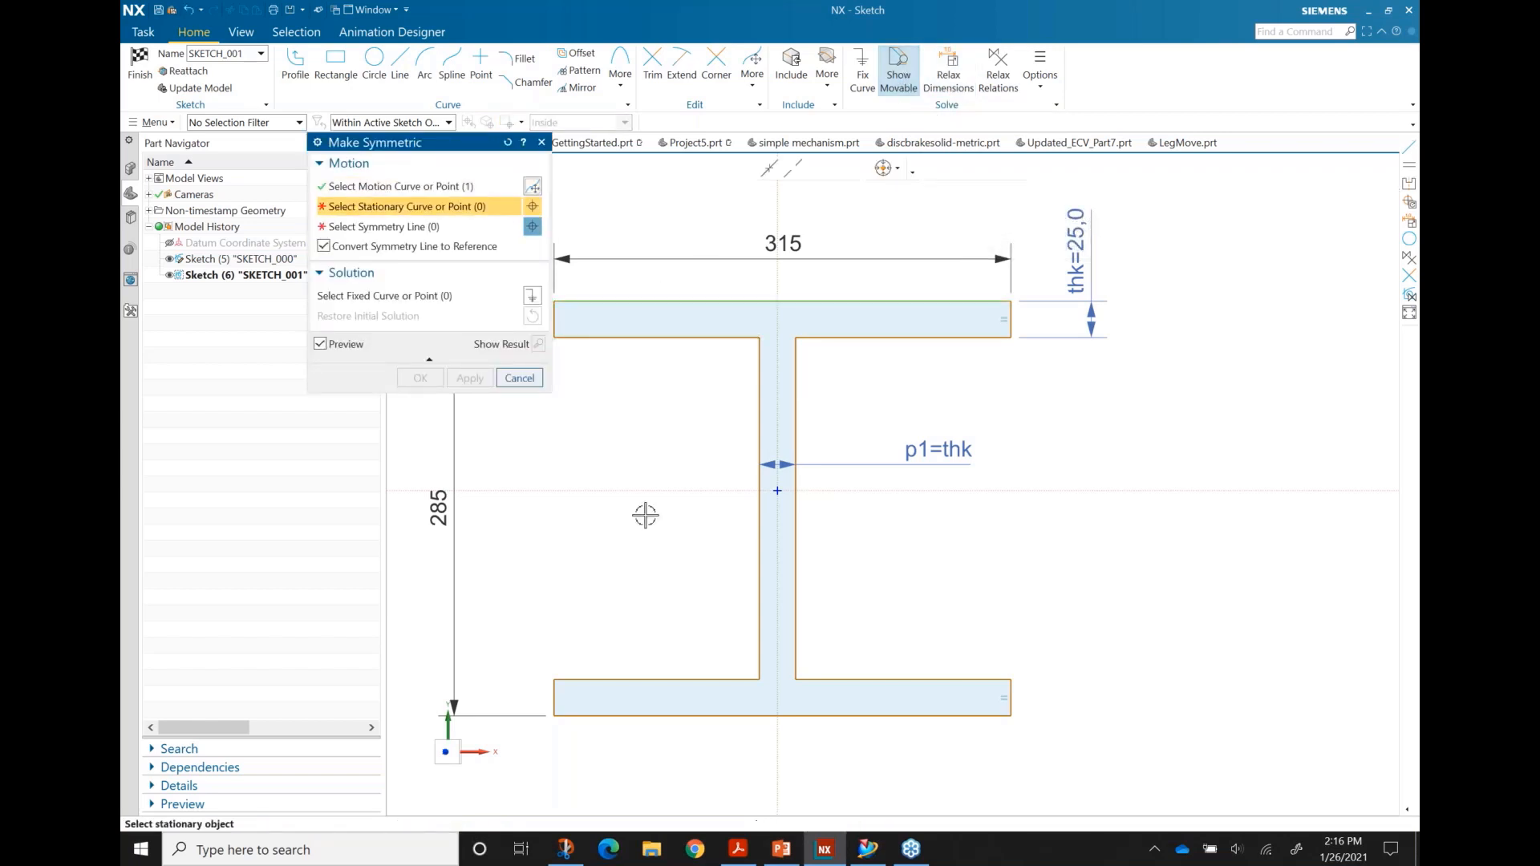
click(658, 711)
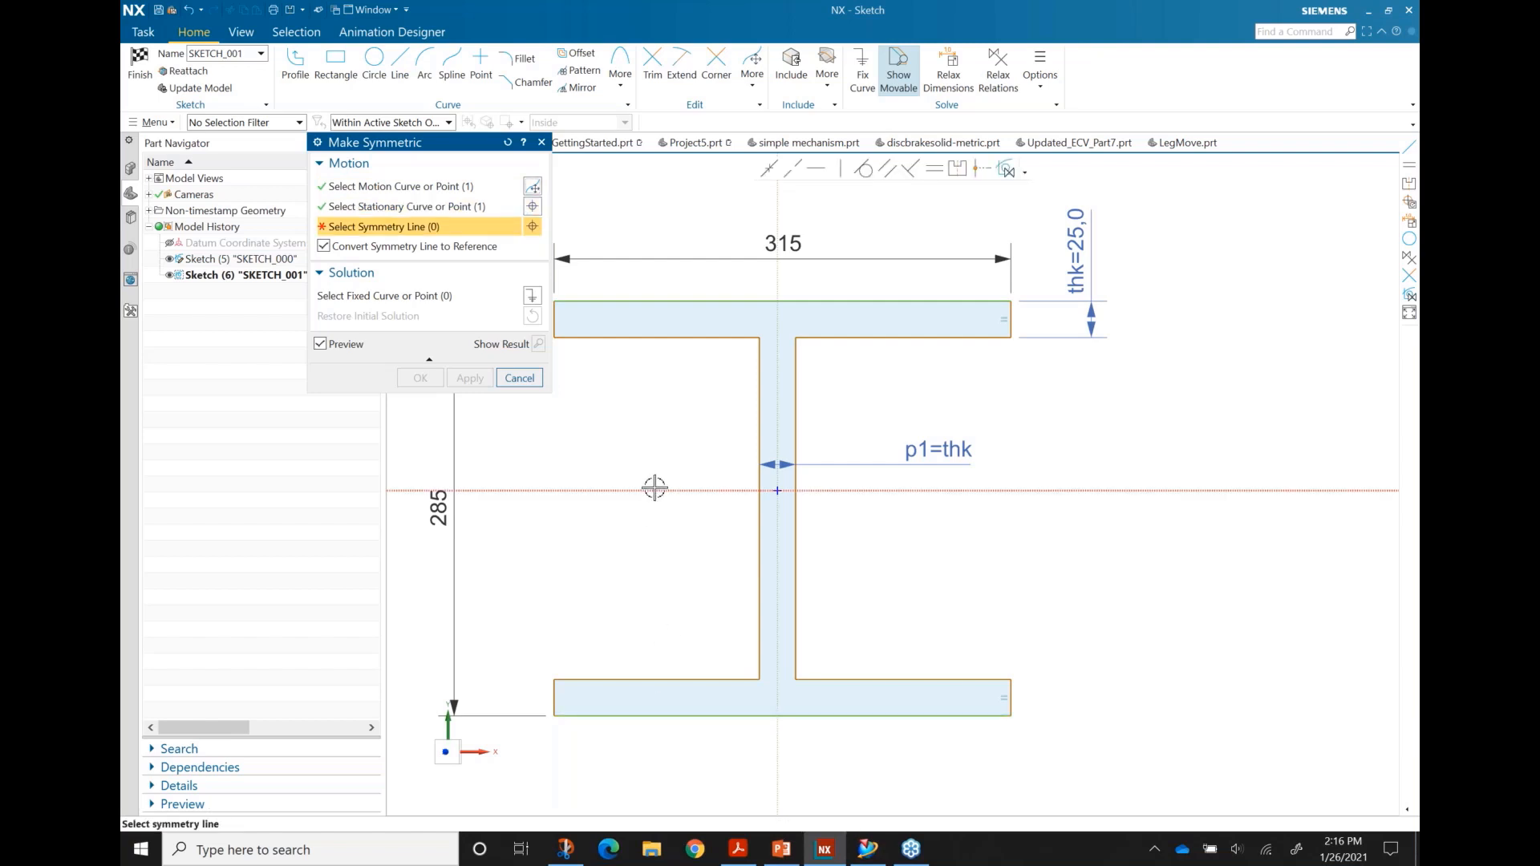
click(677, 487)
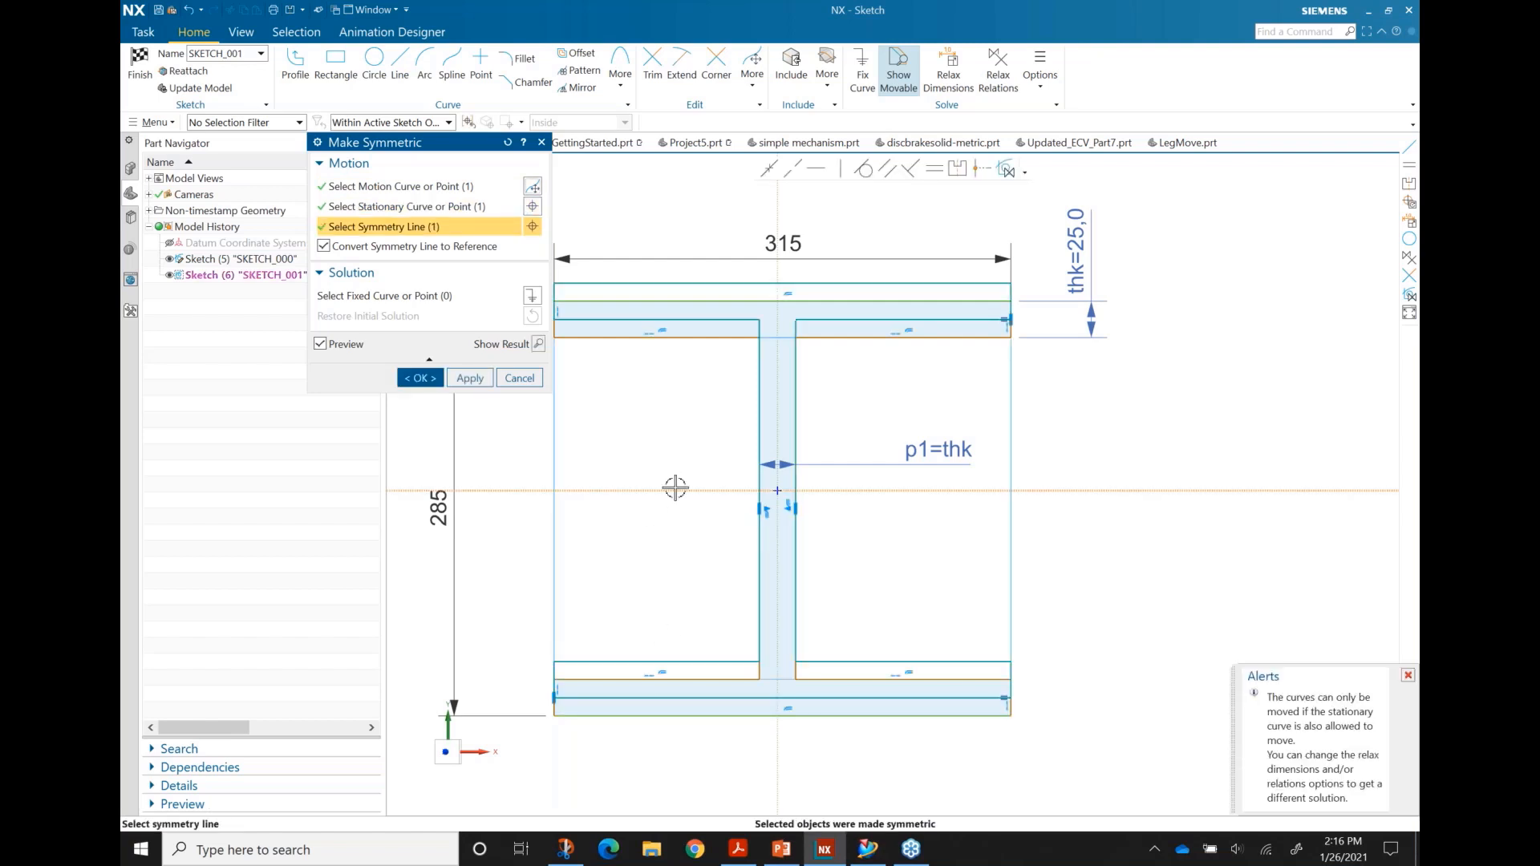
click(426, 380)
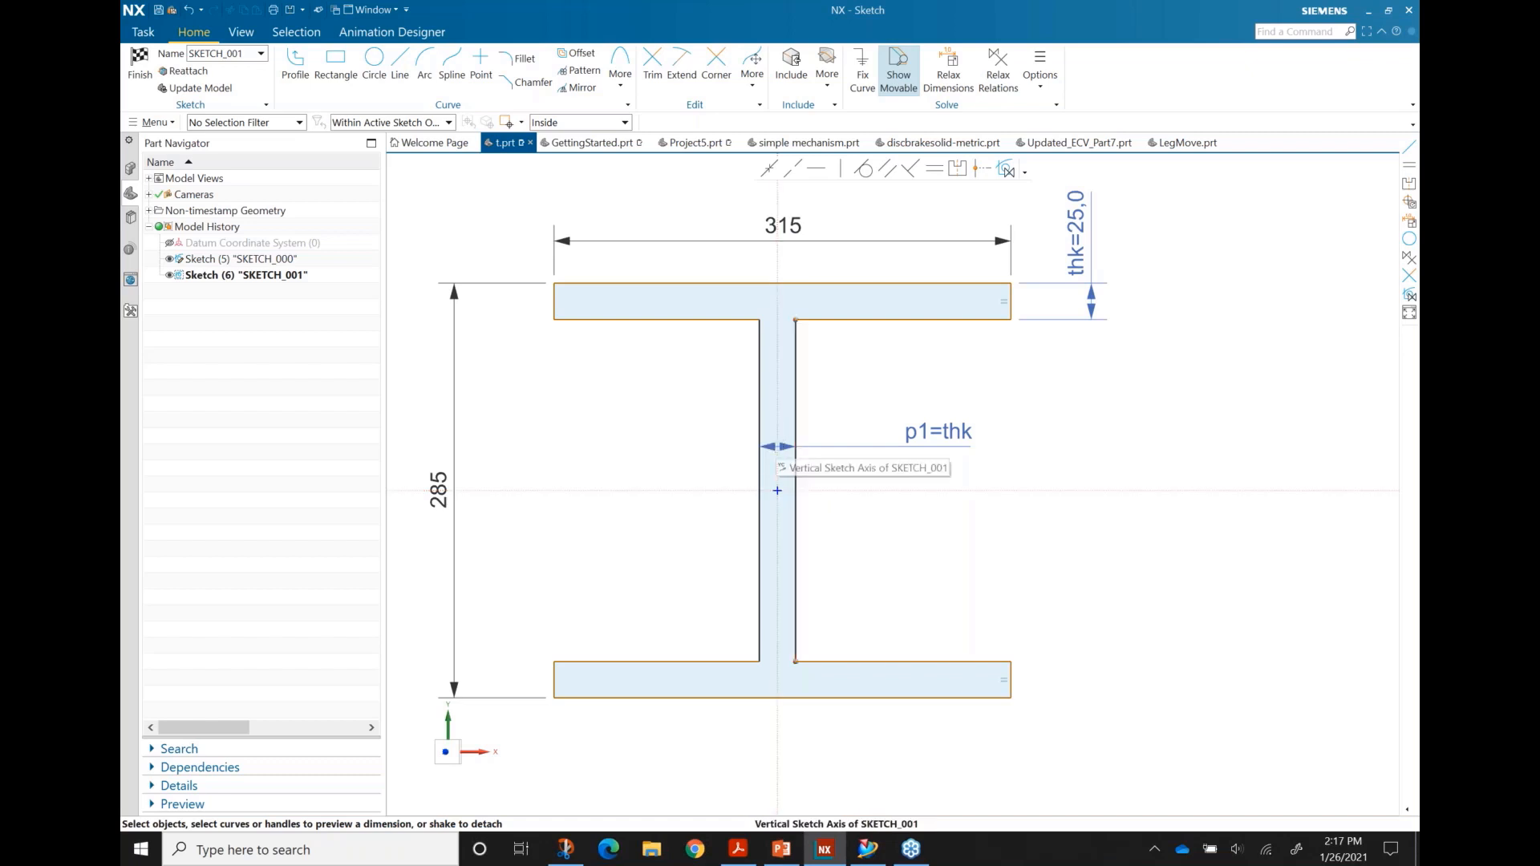
scroll(922, 491, down, 10)
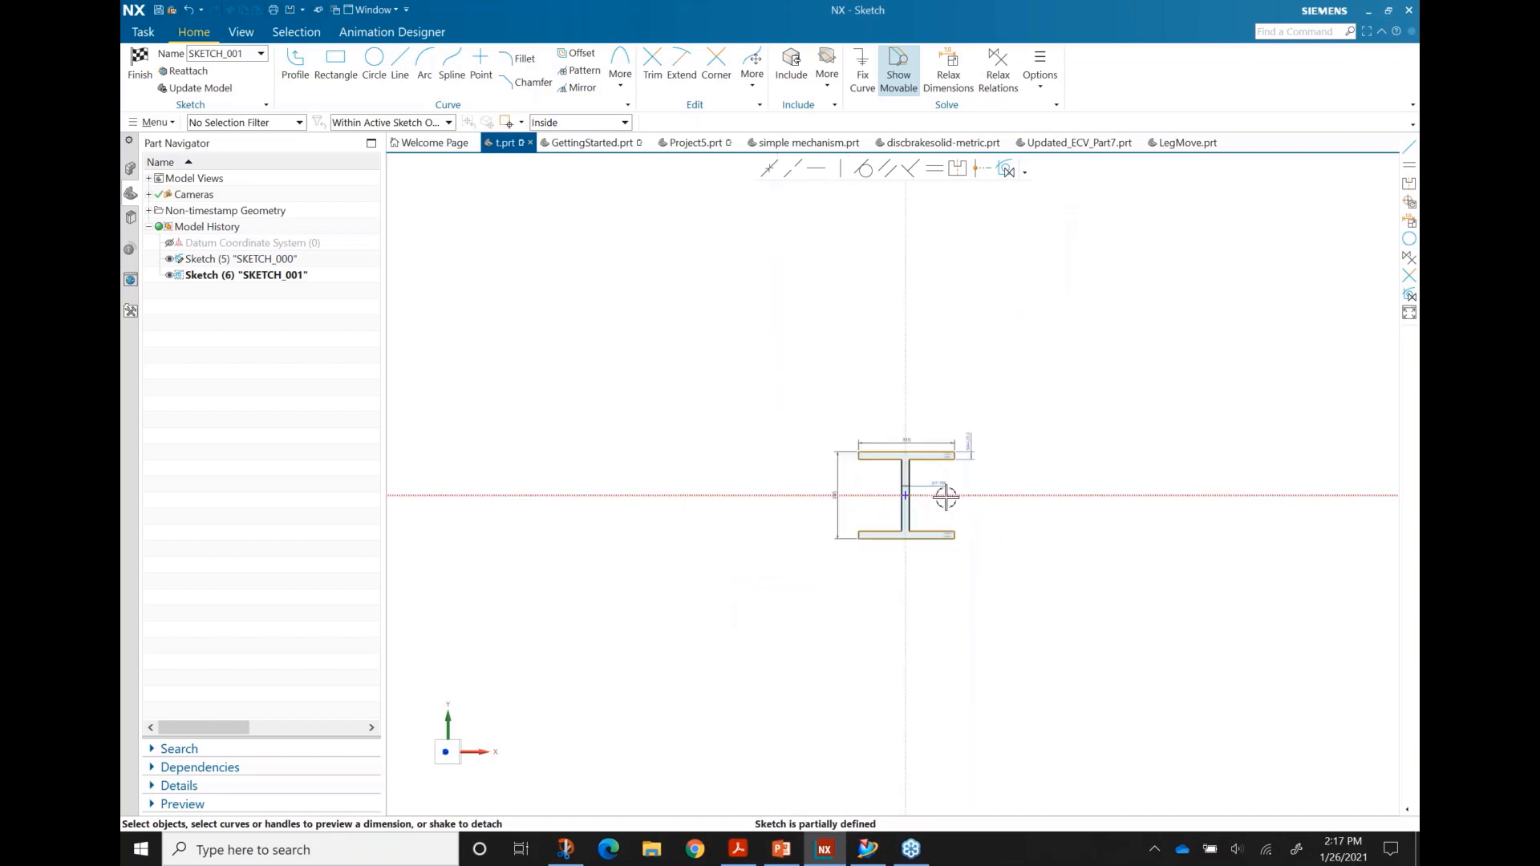
scroll(969, 495, up, 10)
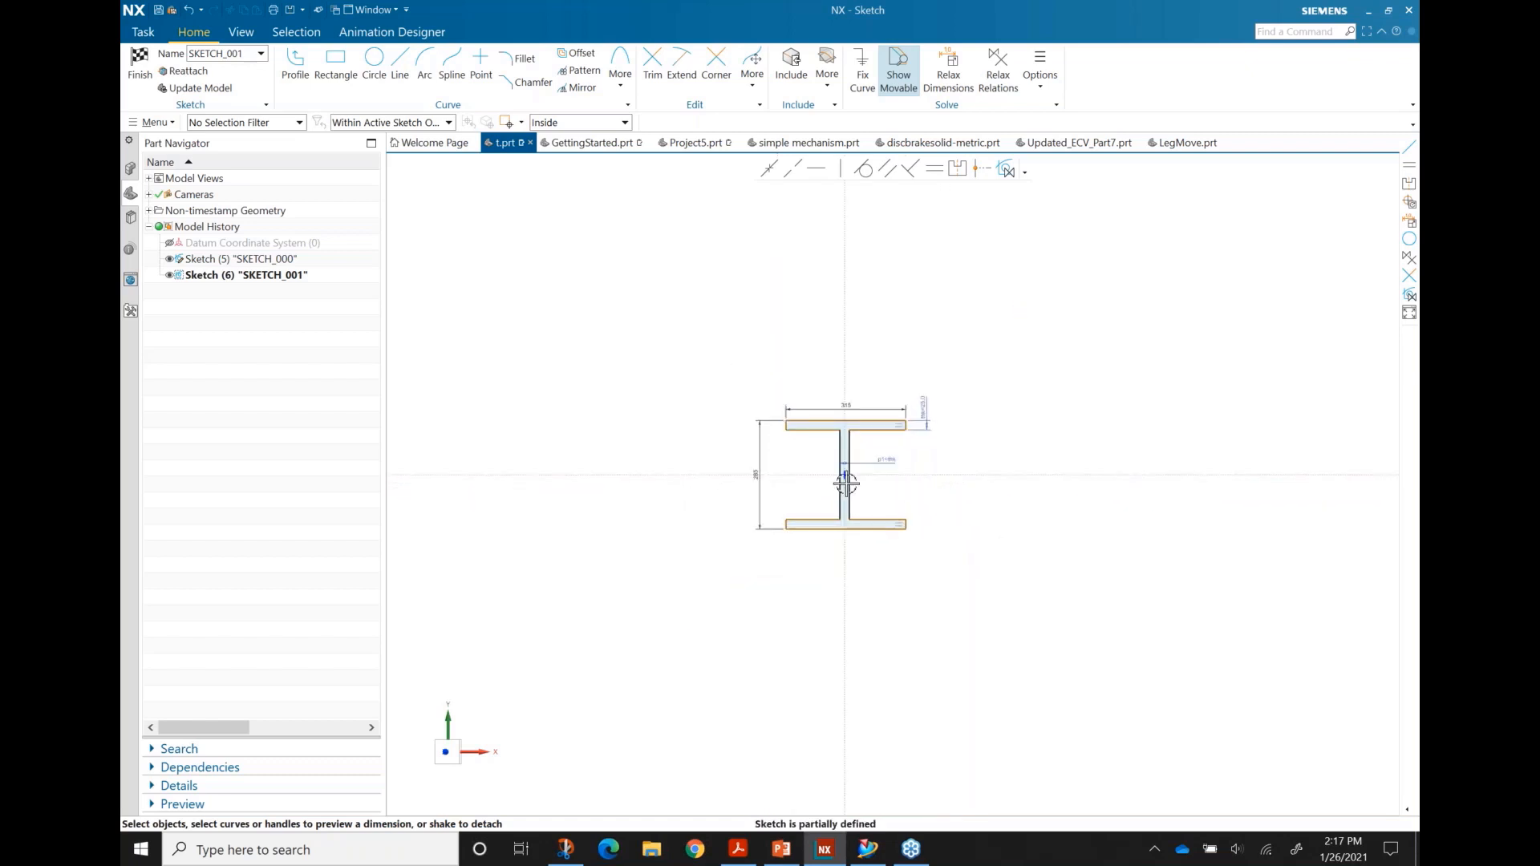
scroll(915, 487, up, 1)
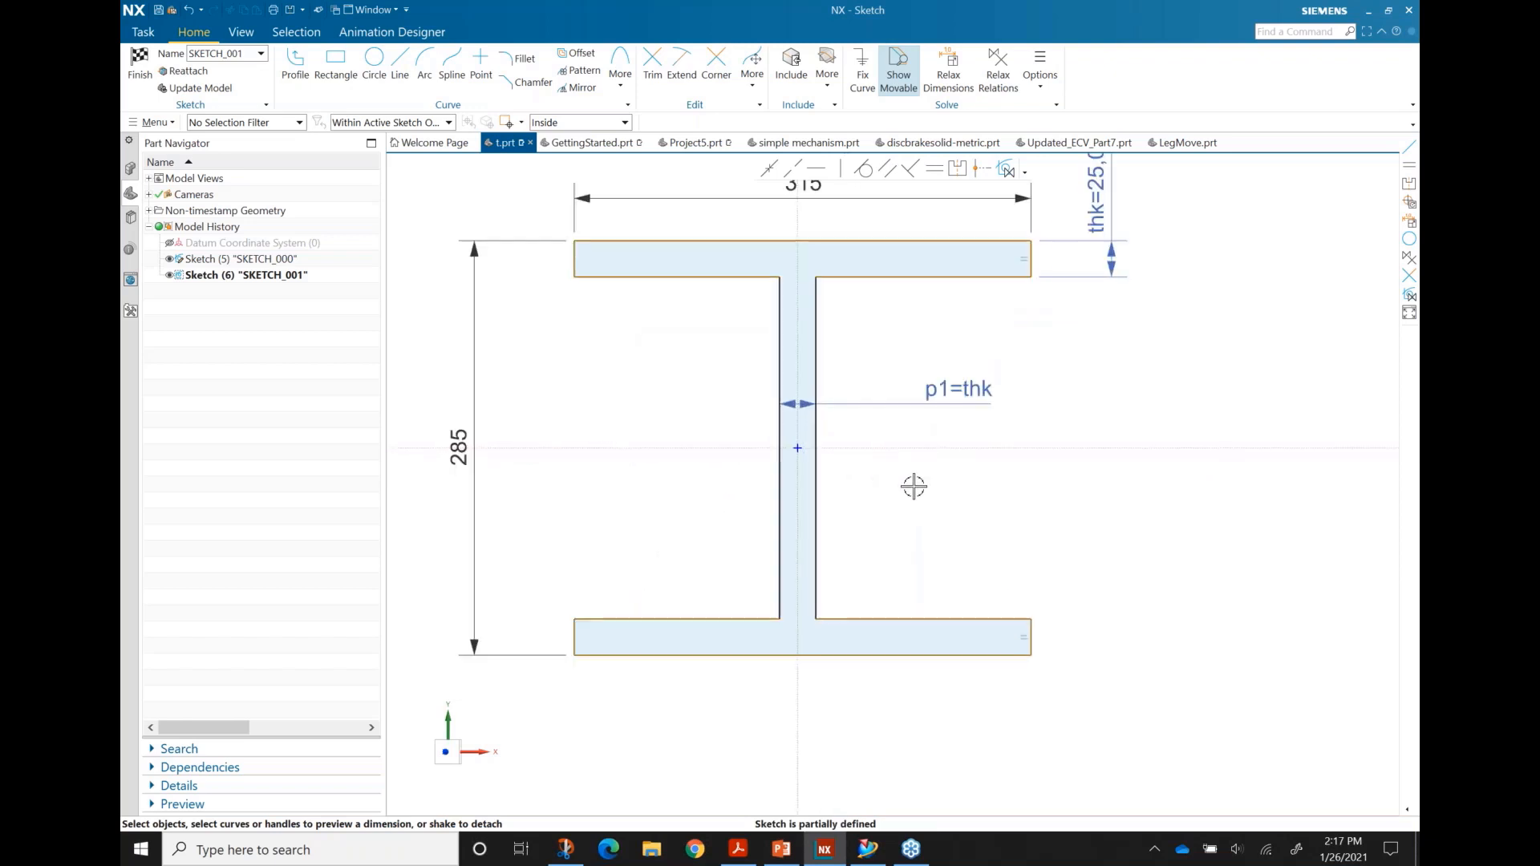
scroll(907, 387, down, 1)
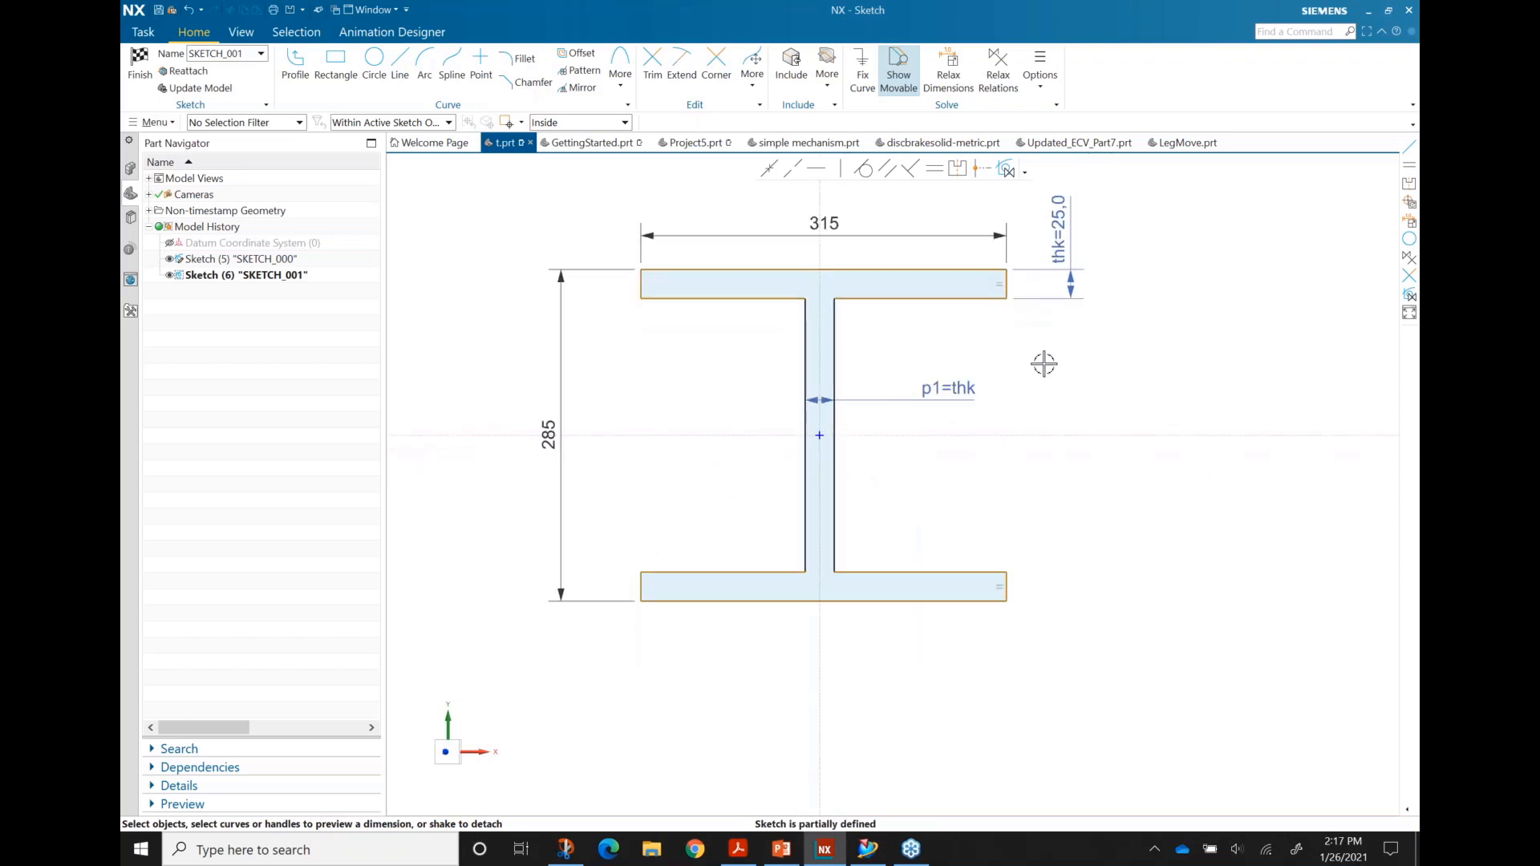
shift+middle_drag(1064, 397, 1062, 436)
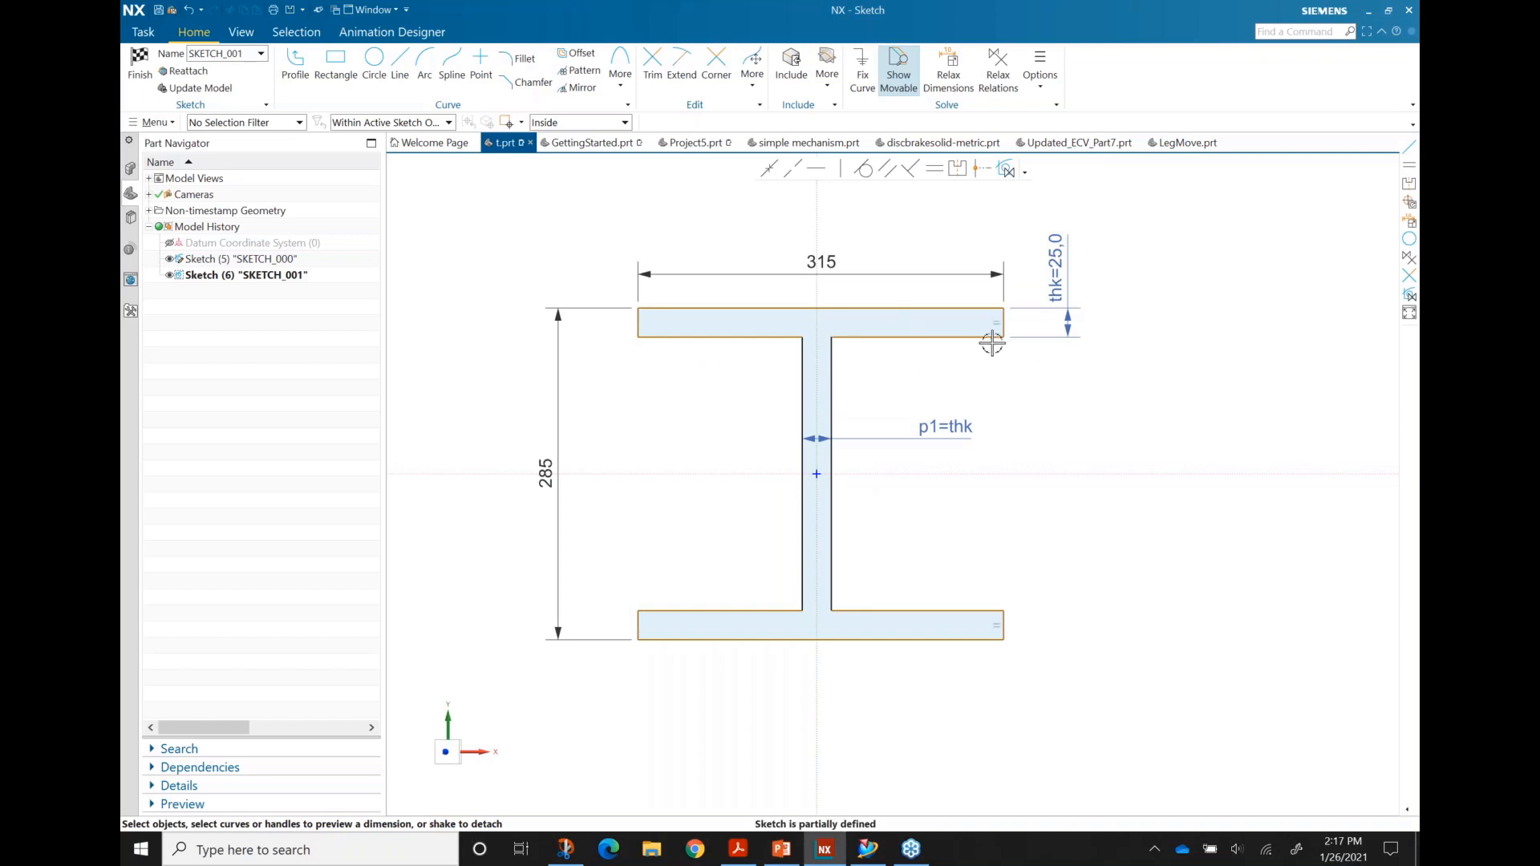
drag(1001, 336, 1034, 364)
mouse_move(1006, 366)
mouse_down()
mouse_move(952, 372)
mouse_move(1045, 365)
mouse_move(1004, 369)
mouse_move(1007, 347)
mouse_move(949, 348)
mouse_move(997, 326)
mouse_move(963, 354)
mouse_move(1017, 366)
mouse_move(987, 364)
mouse_move(1002, 366)
mouse_up()
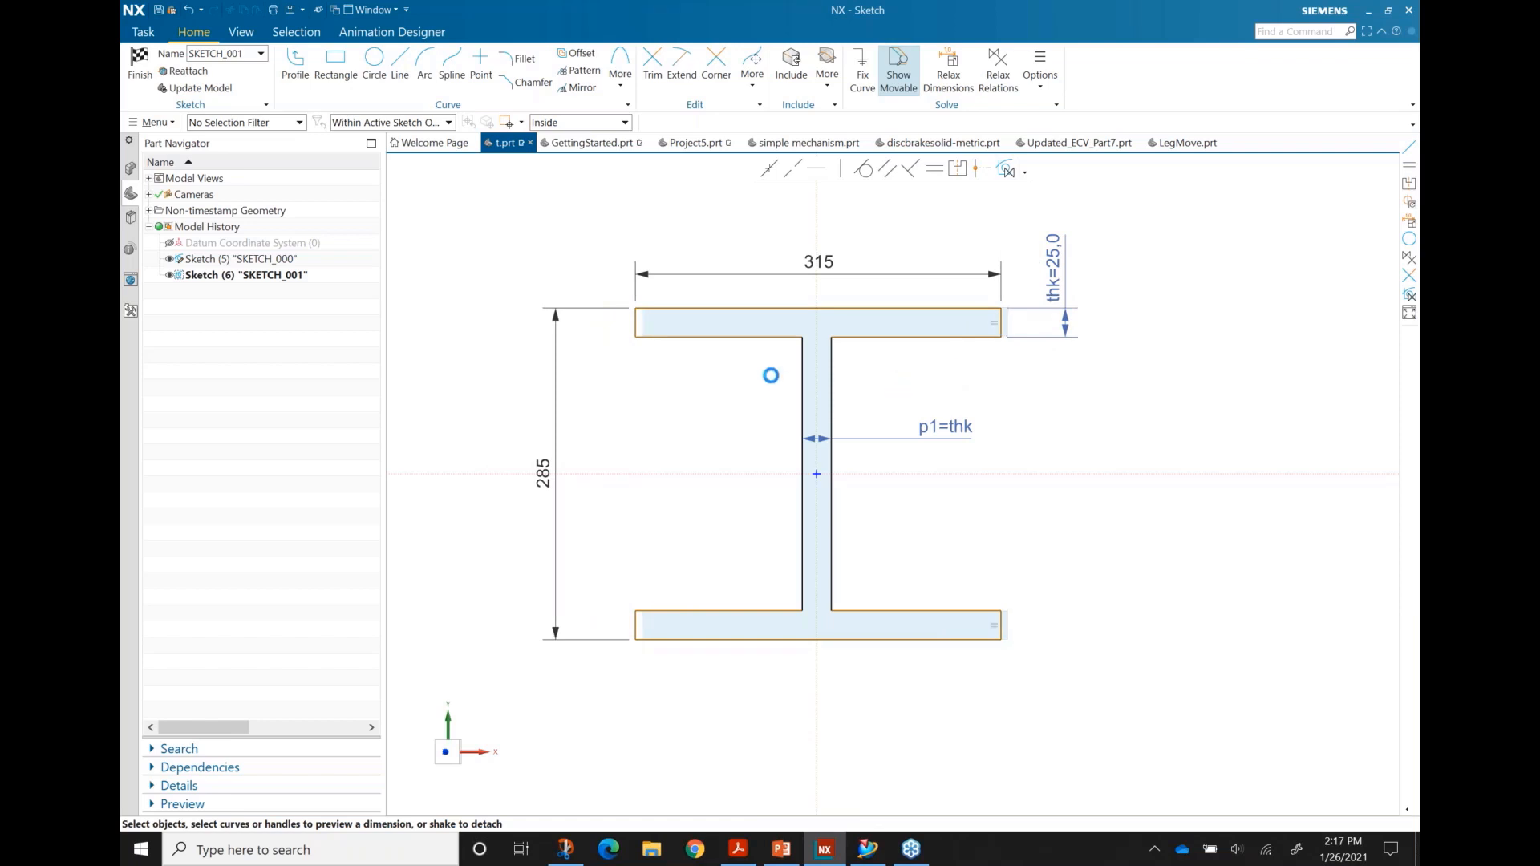
Step: Make the top flange's lower-left and lower-right edges equal length
click(715, 342)
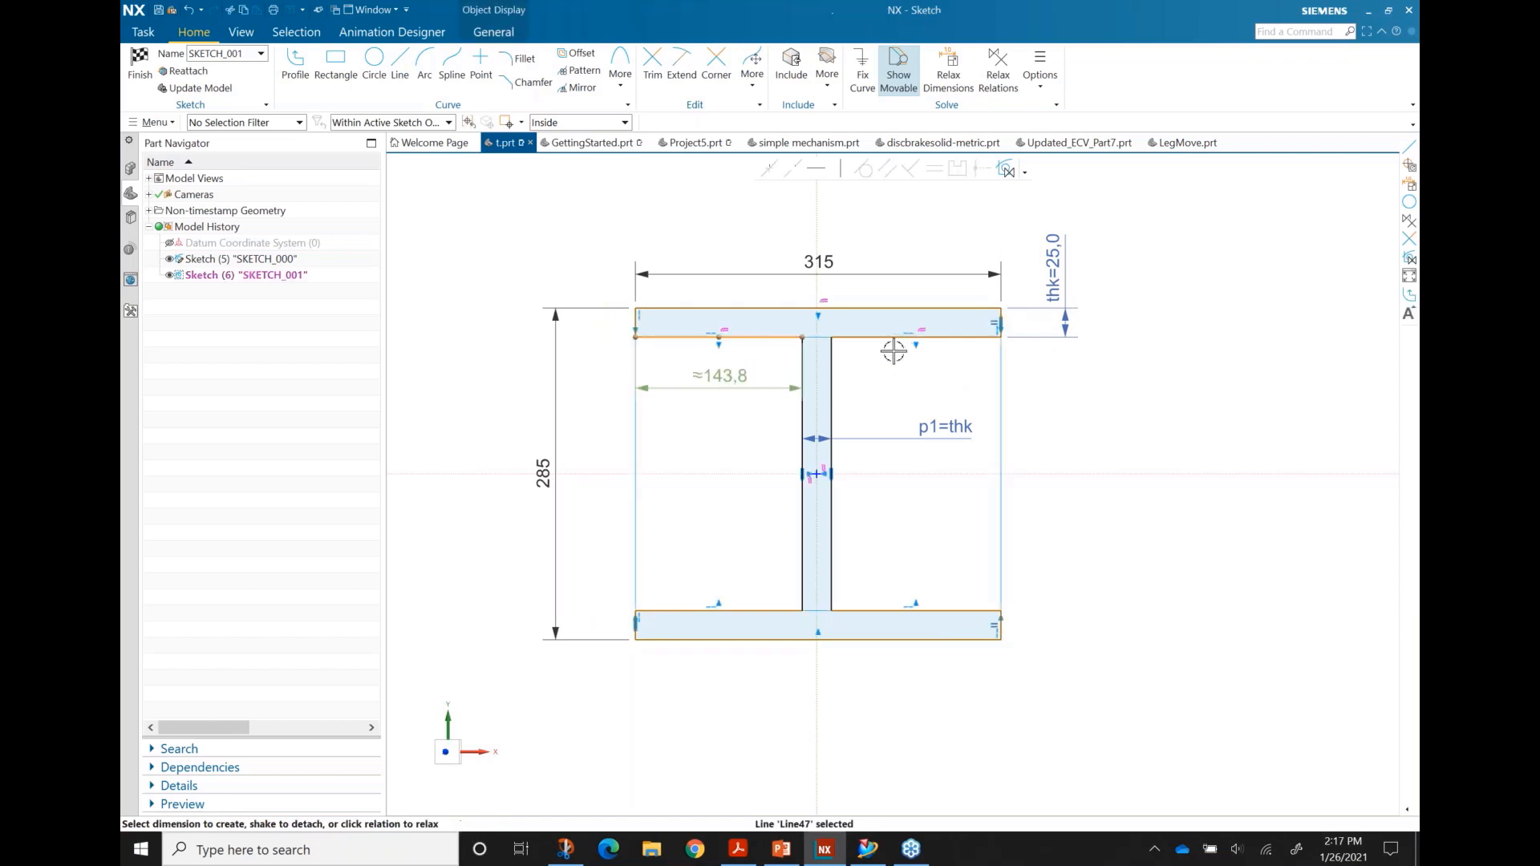
click(914, 338)
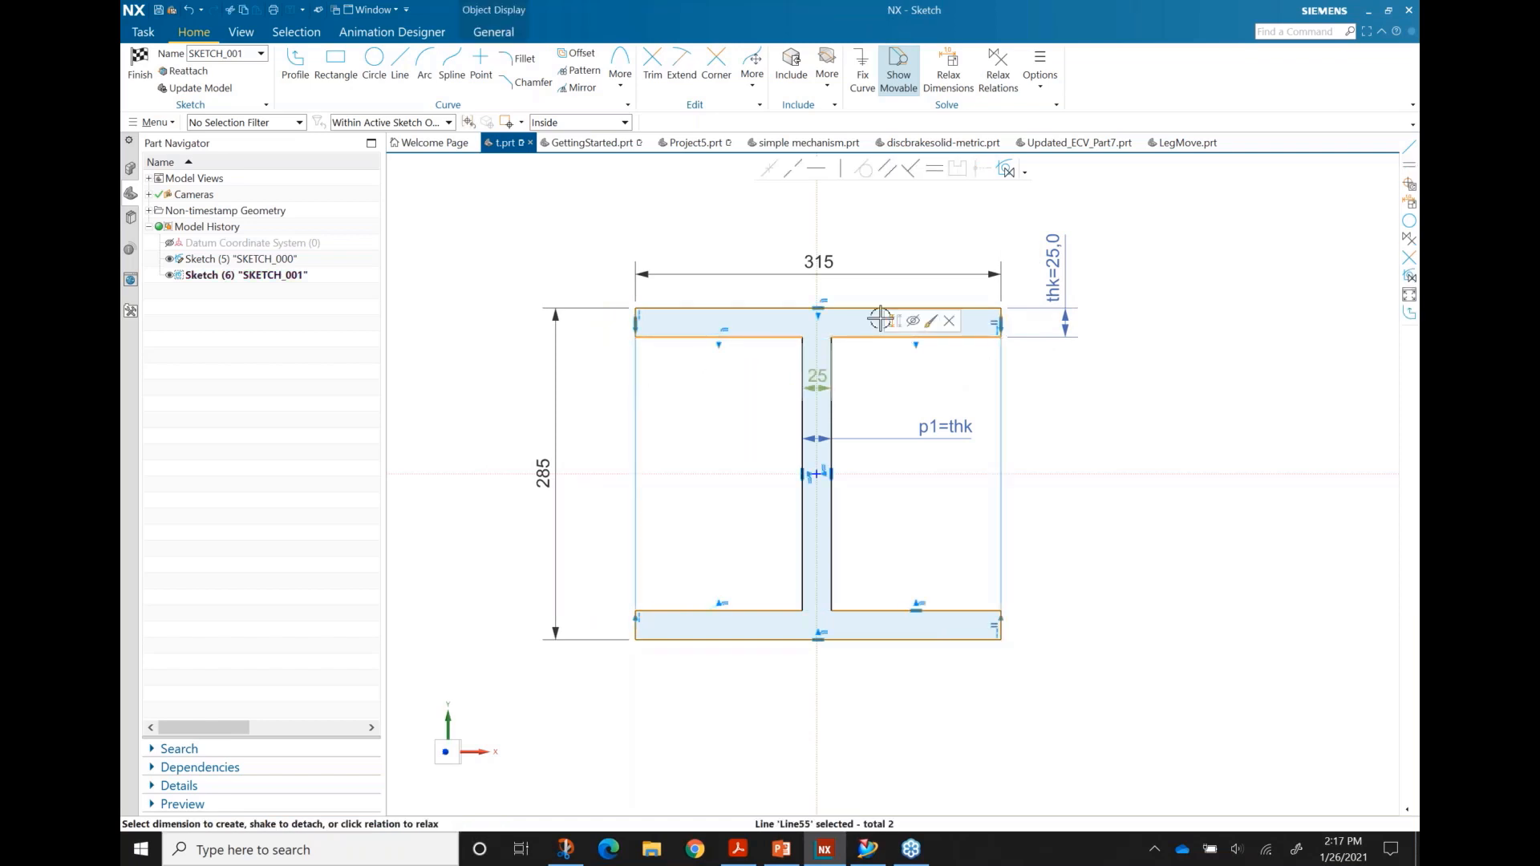
click(933, 170)
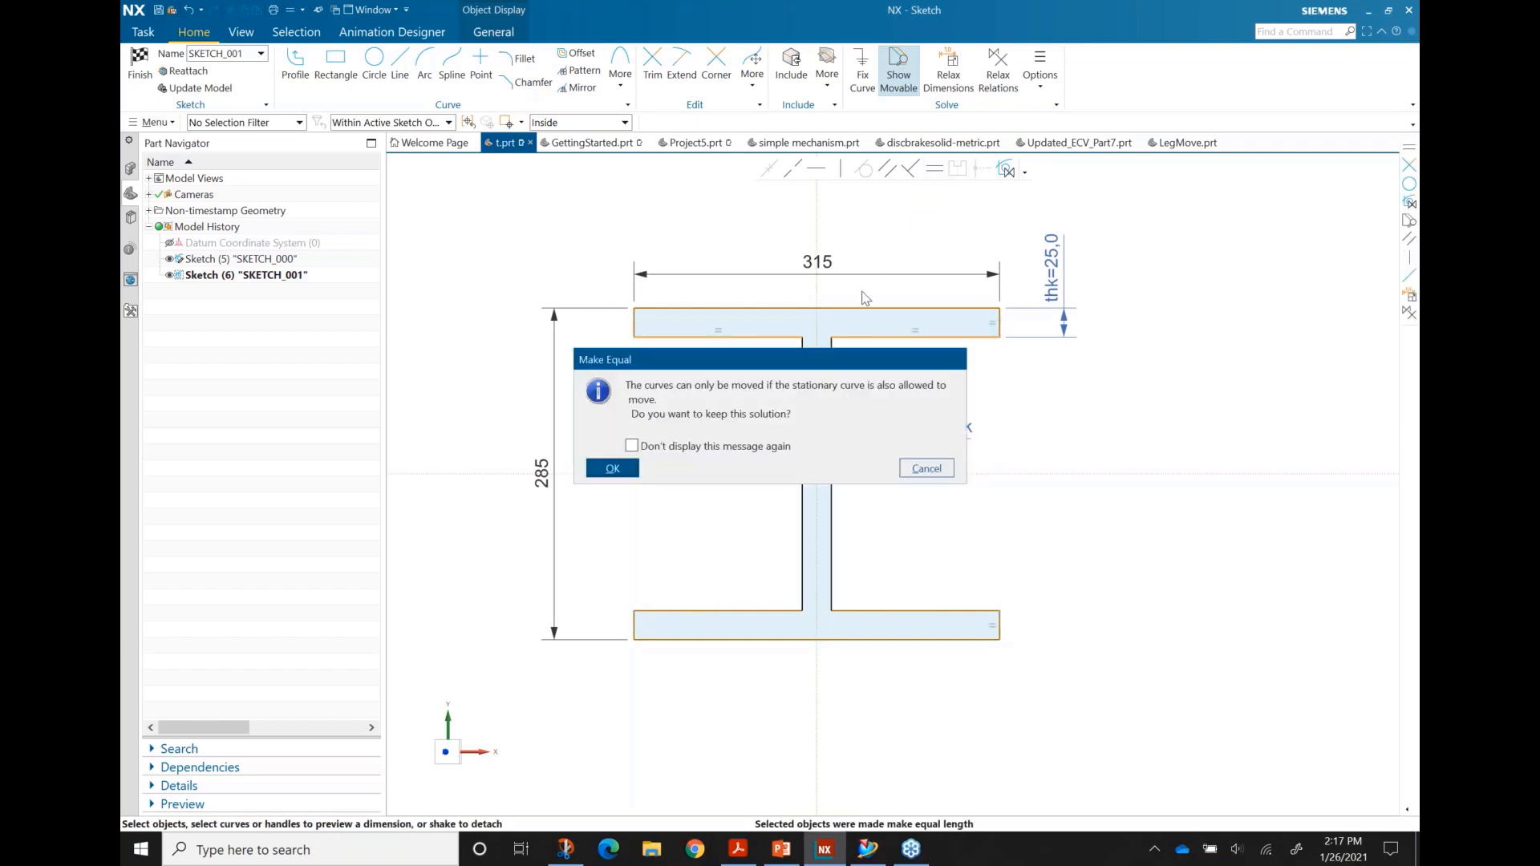
click(613, 467)
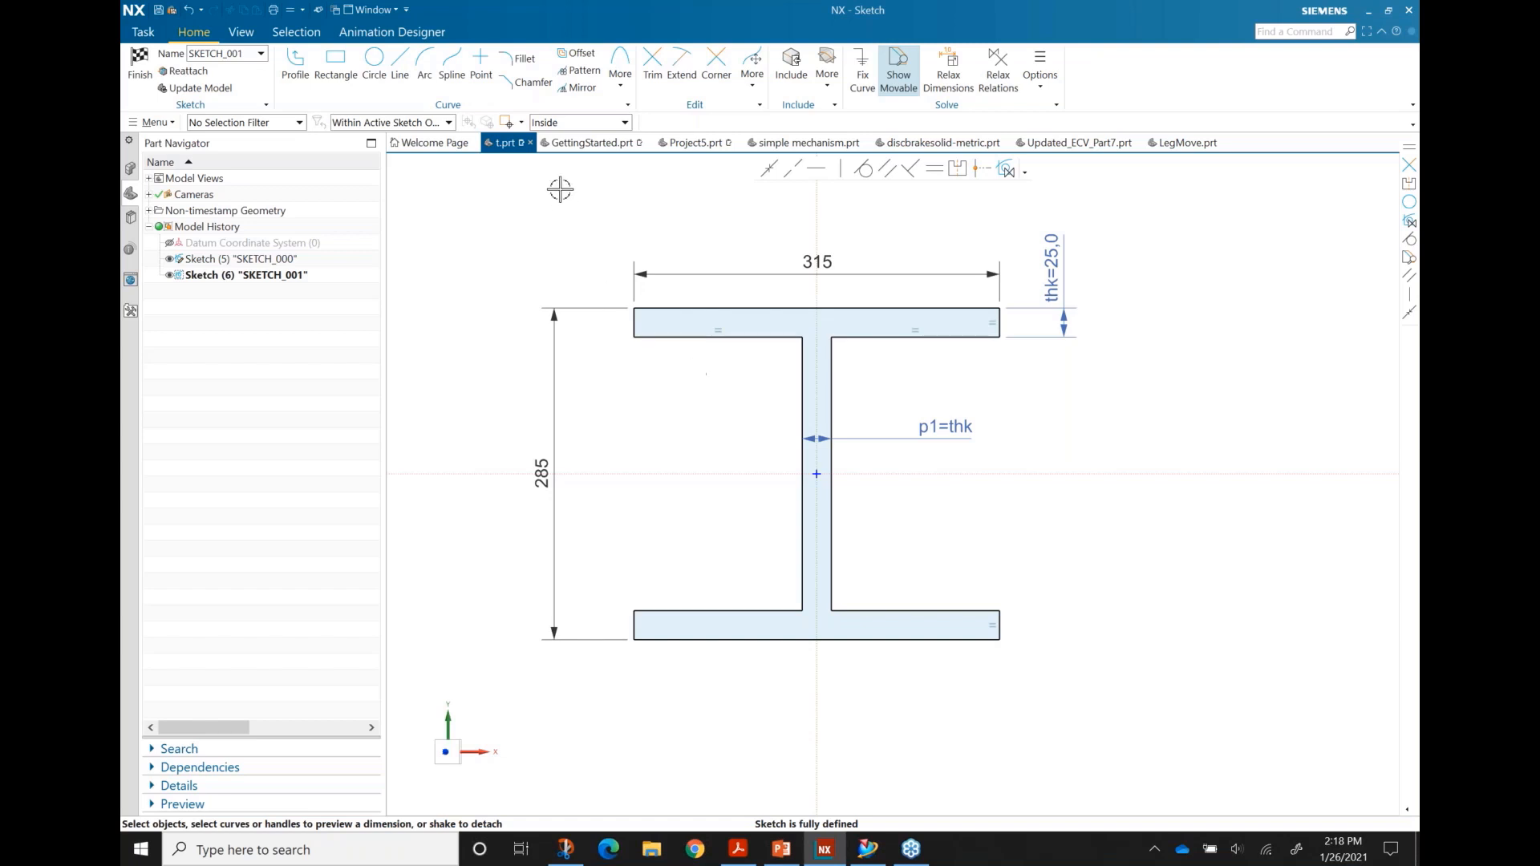
Step: Round the top-left and top-right outer flange corners with R10 fillets
scroll(641, 289, down, 2)
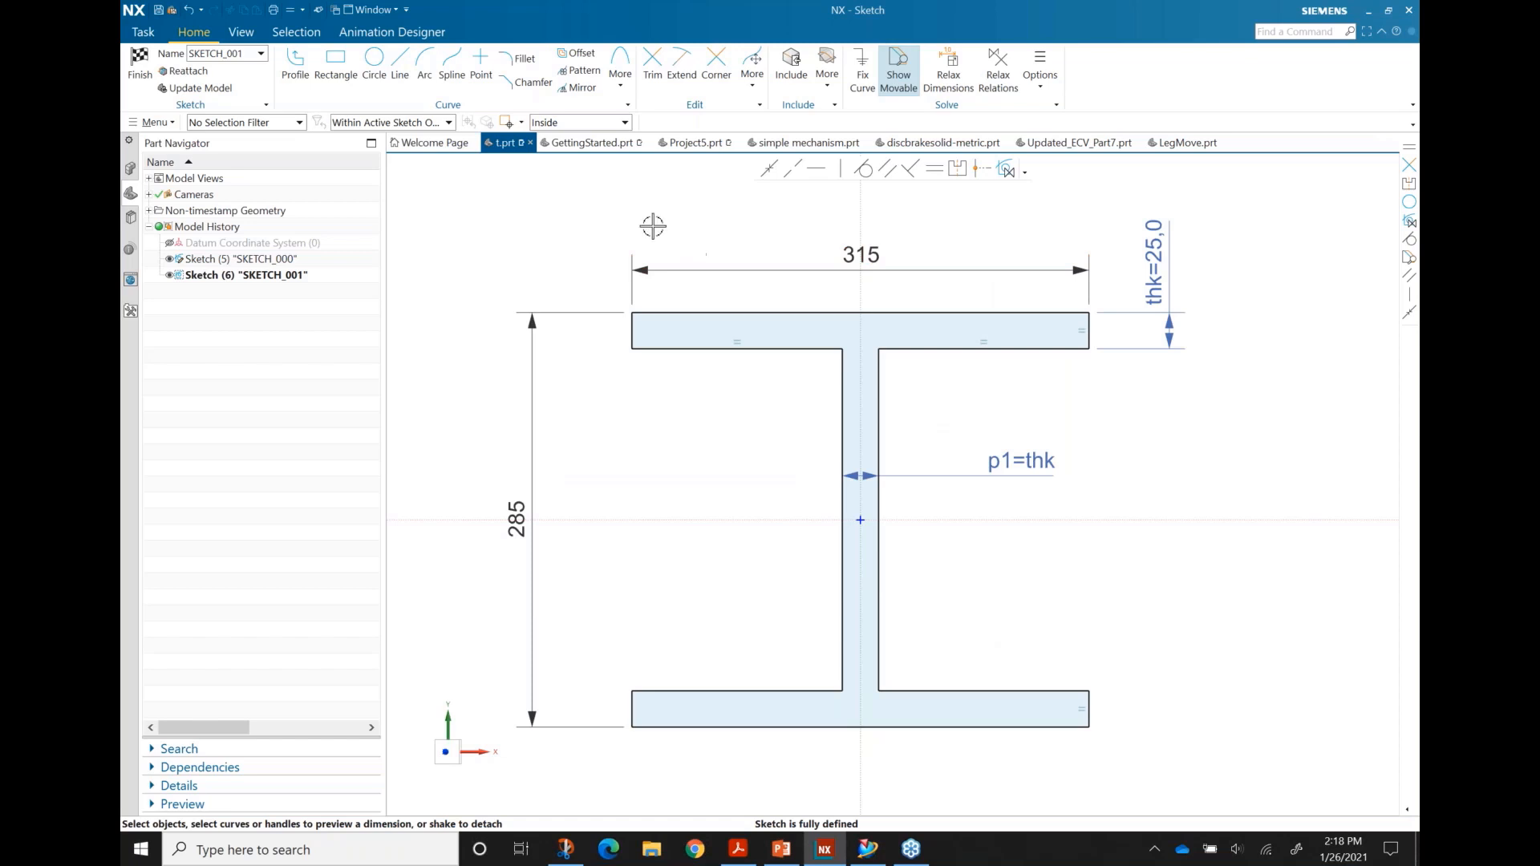
scroll(621, 296, down, 3)
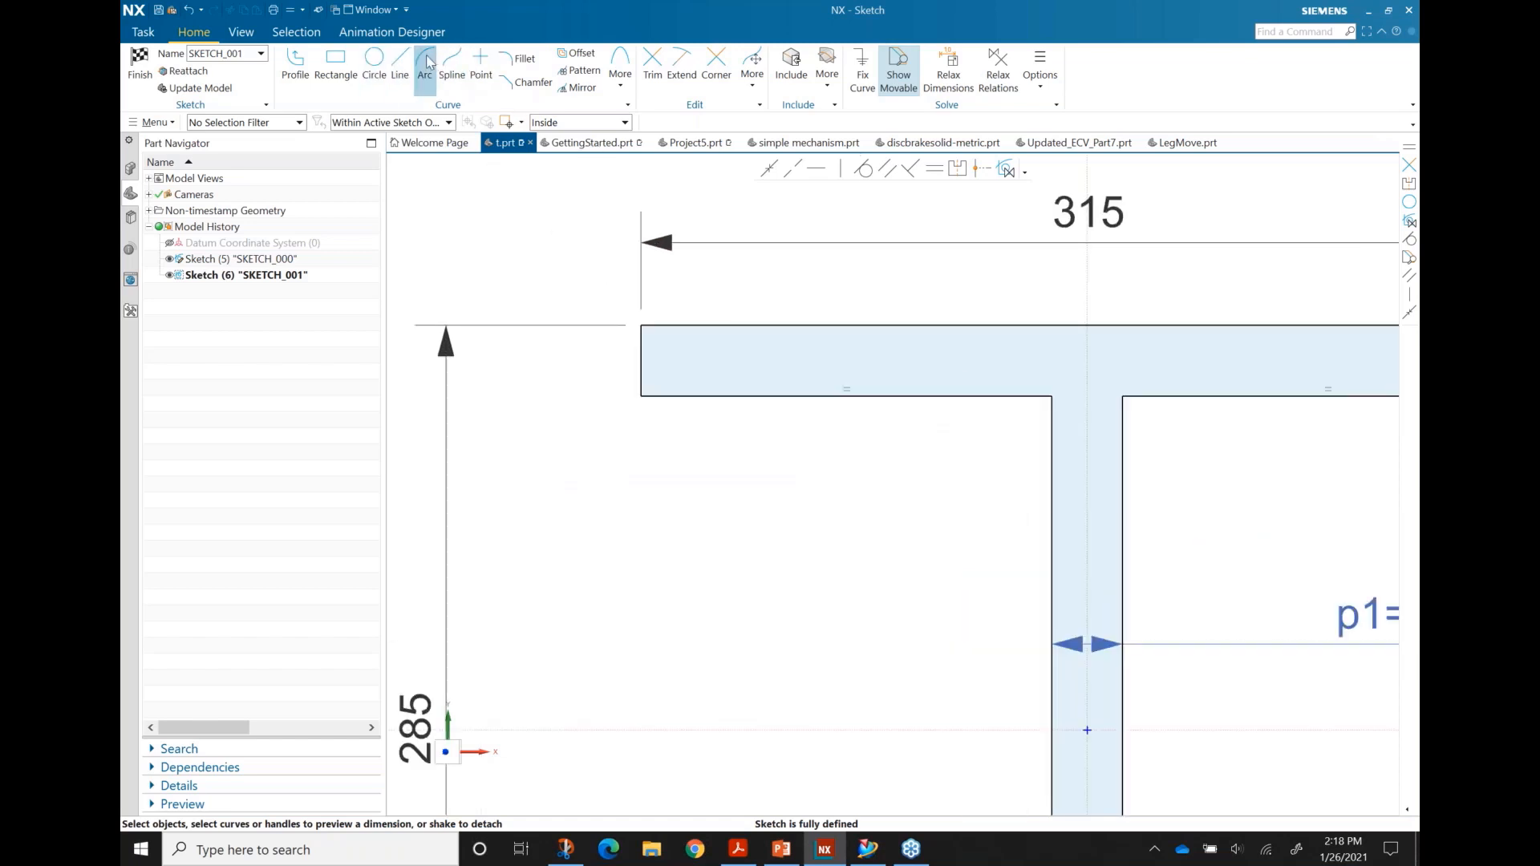
scroll(681, 317, up, 2)
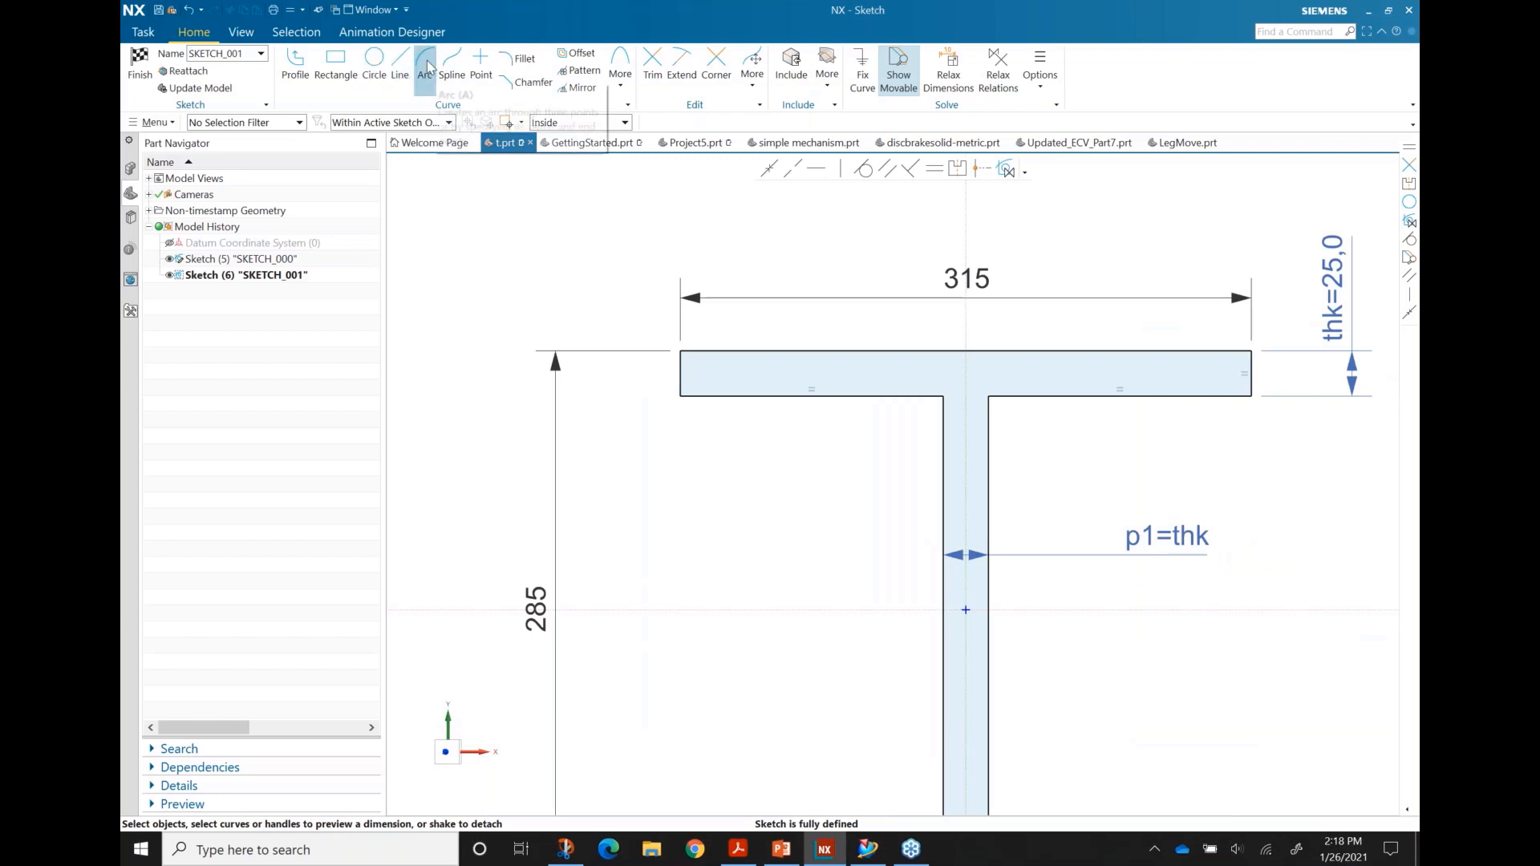
click(520, 61)
scroll(654, 333, down, 3)
scroll(655, 333, up, 2)
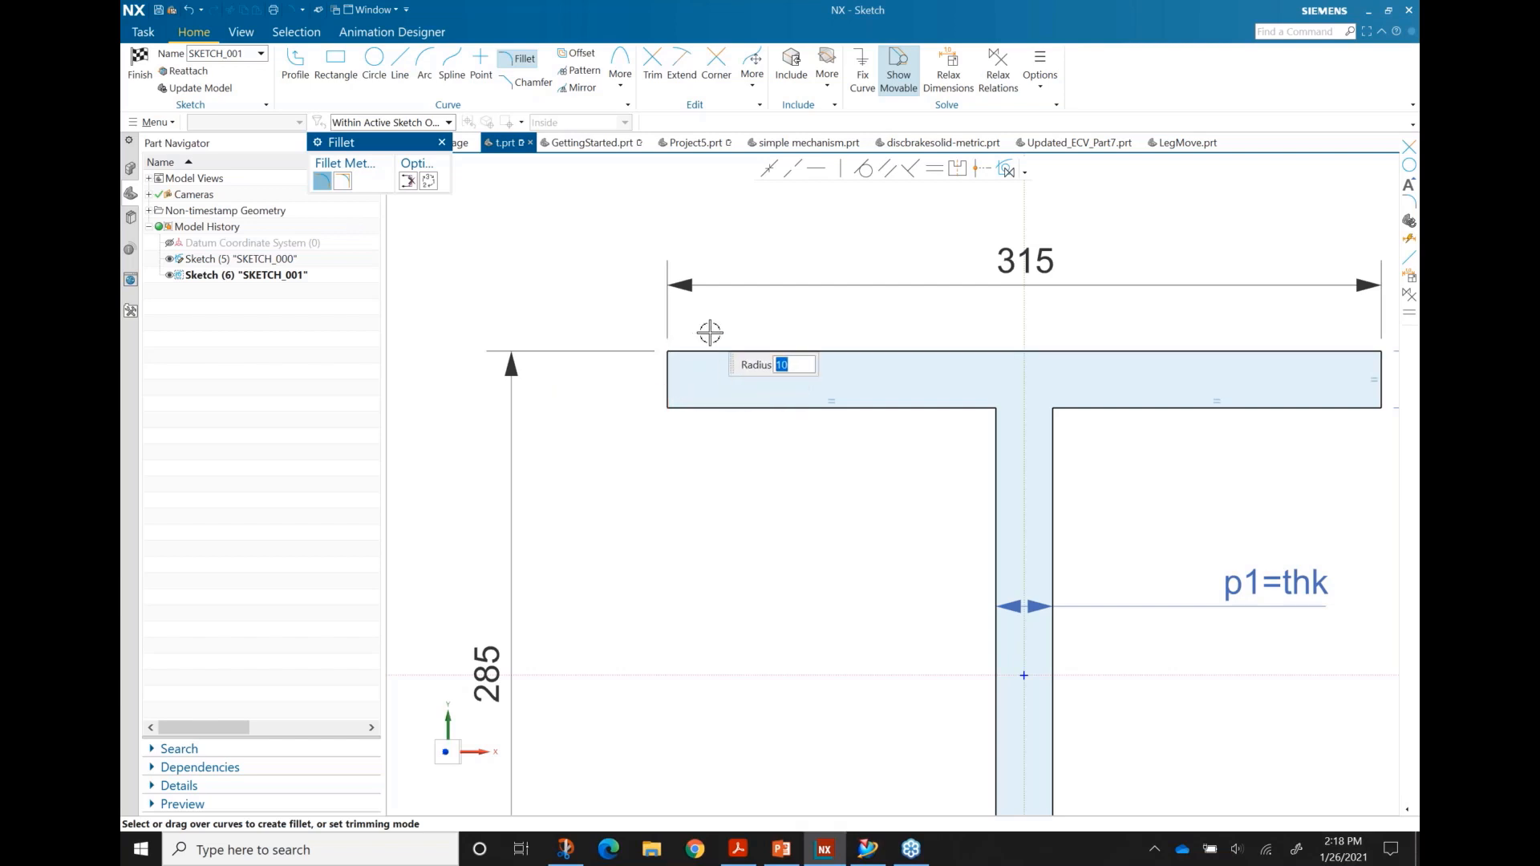
drag(718, 335, 628, 387)
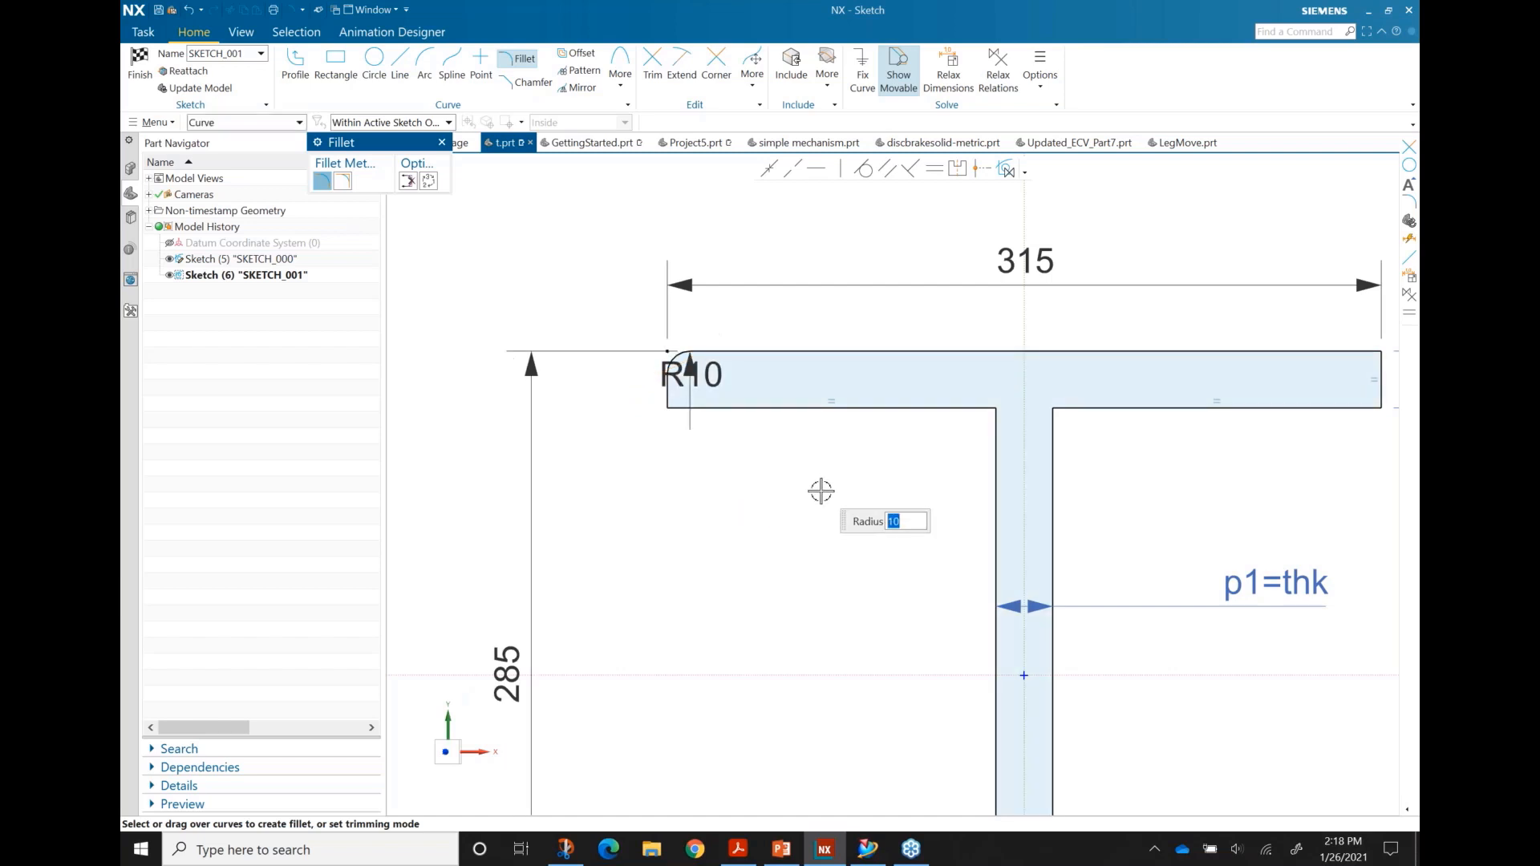
scroll(1176, 458, down, 2)
scroll(1137, 367, up, 3)
drag(1090, 348, 1134, 385)
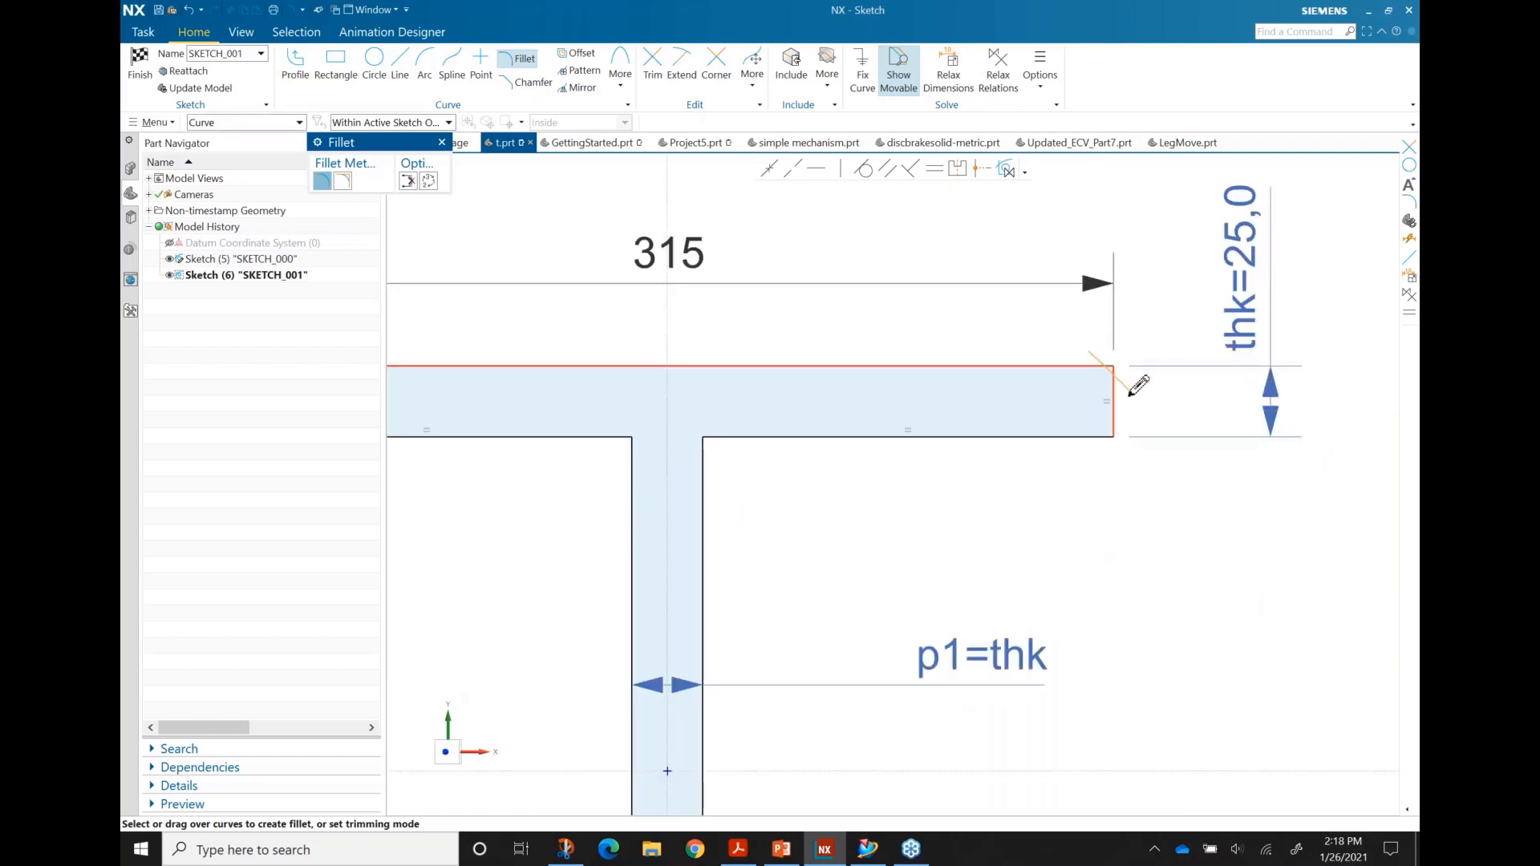
scroll(1048, 488, down, 2)
scroll(1048, 488, down, 3)
scroll(946, 632, up, 2)
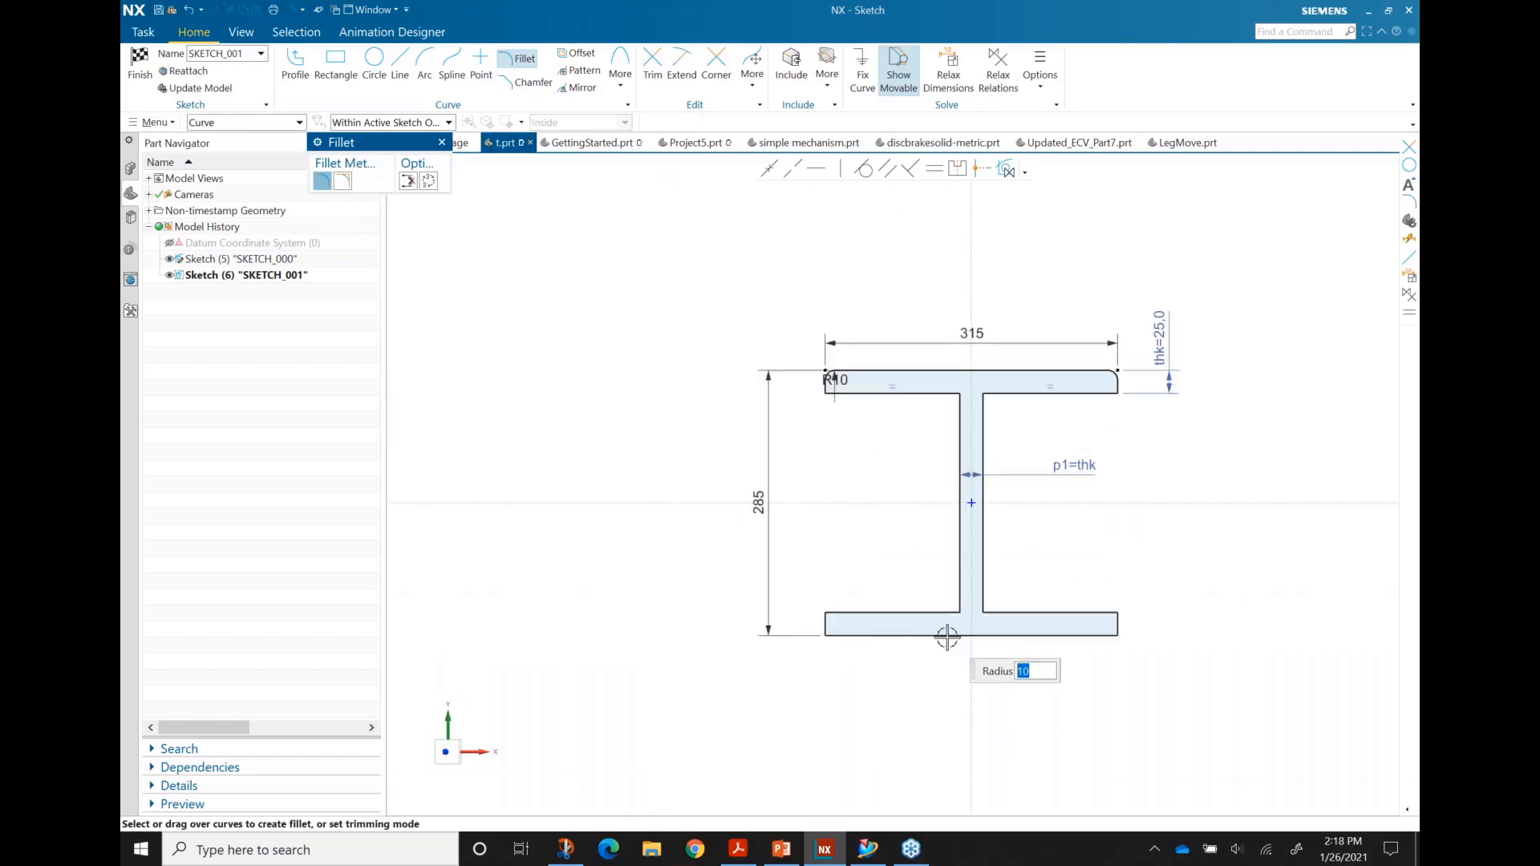
click(1165, 311)
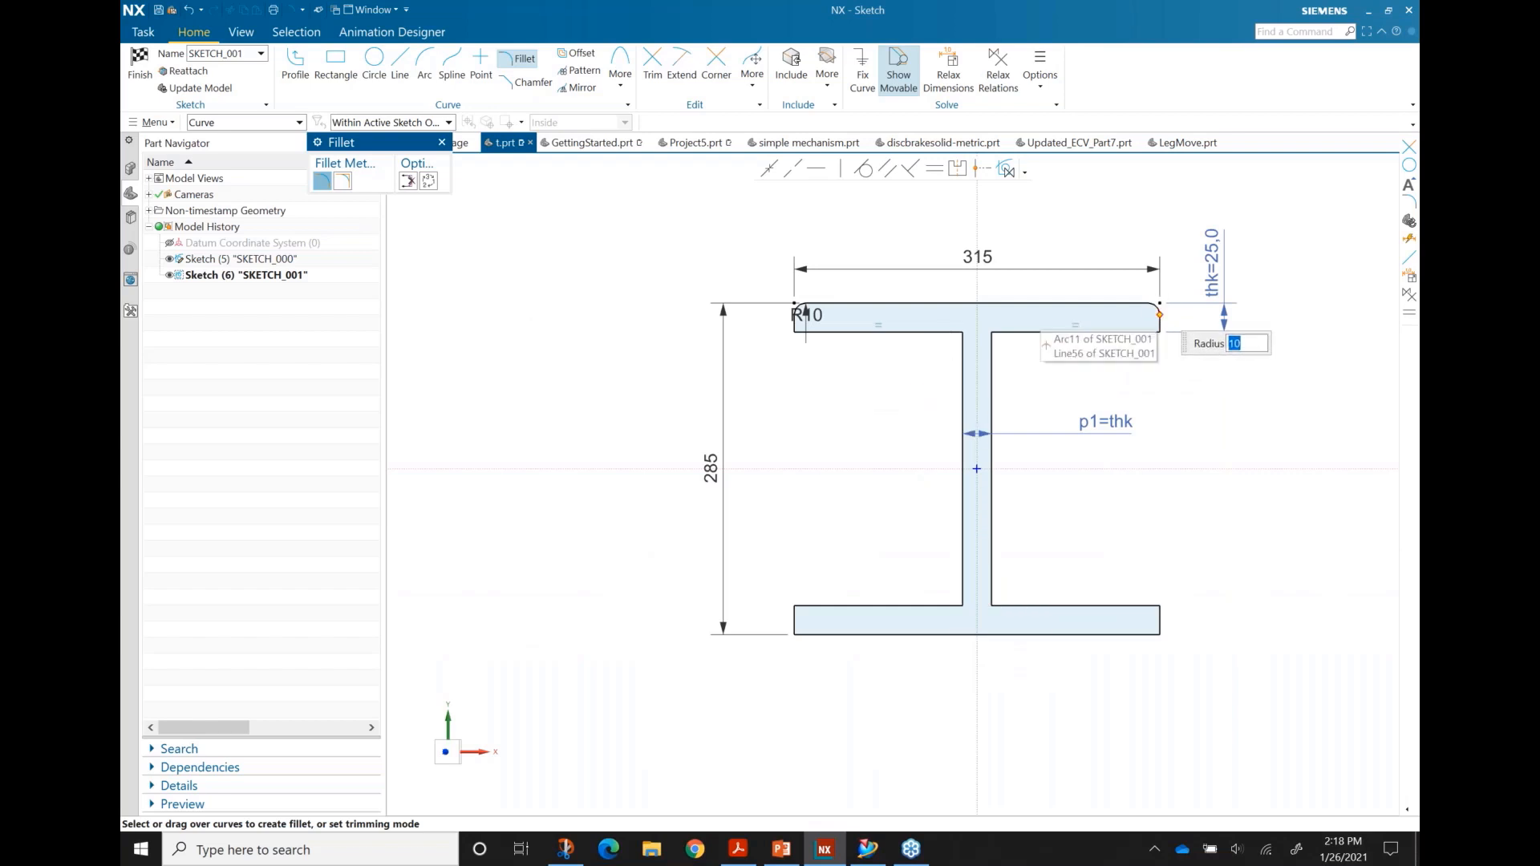
click(805, 309)
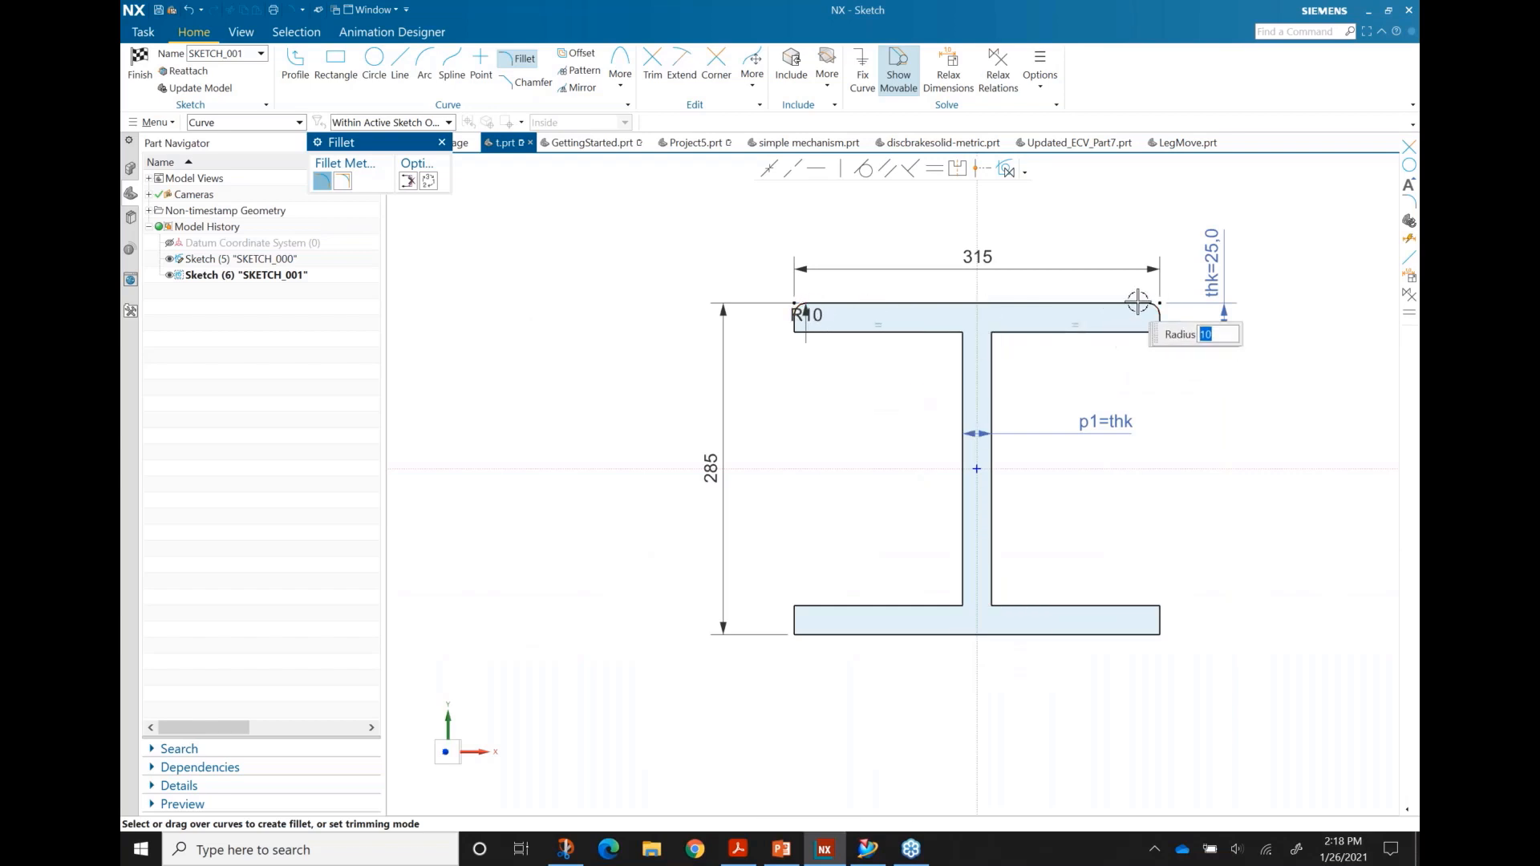
Step: Fillet the bottom-left and bottom-right outer flange corners with R10
scroll(804, 661, up, 1)
click(814, 621)
click(1239, 638)
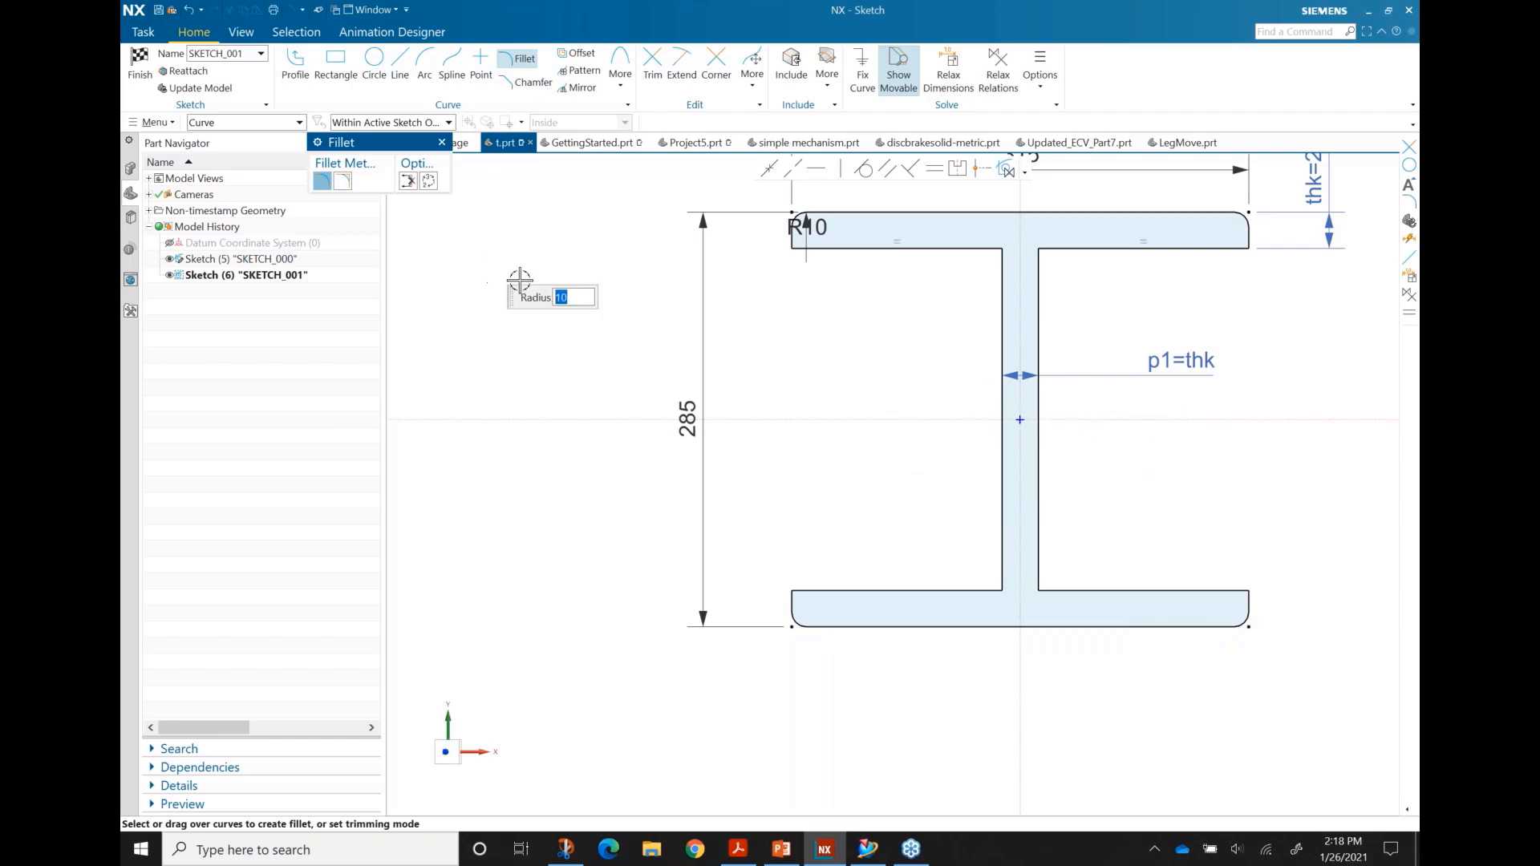
key(Escape)
shift+middle_drag(917, 366, 826, 453)
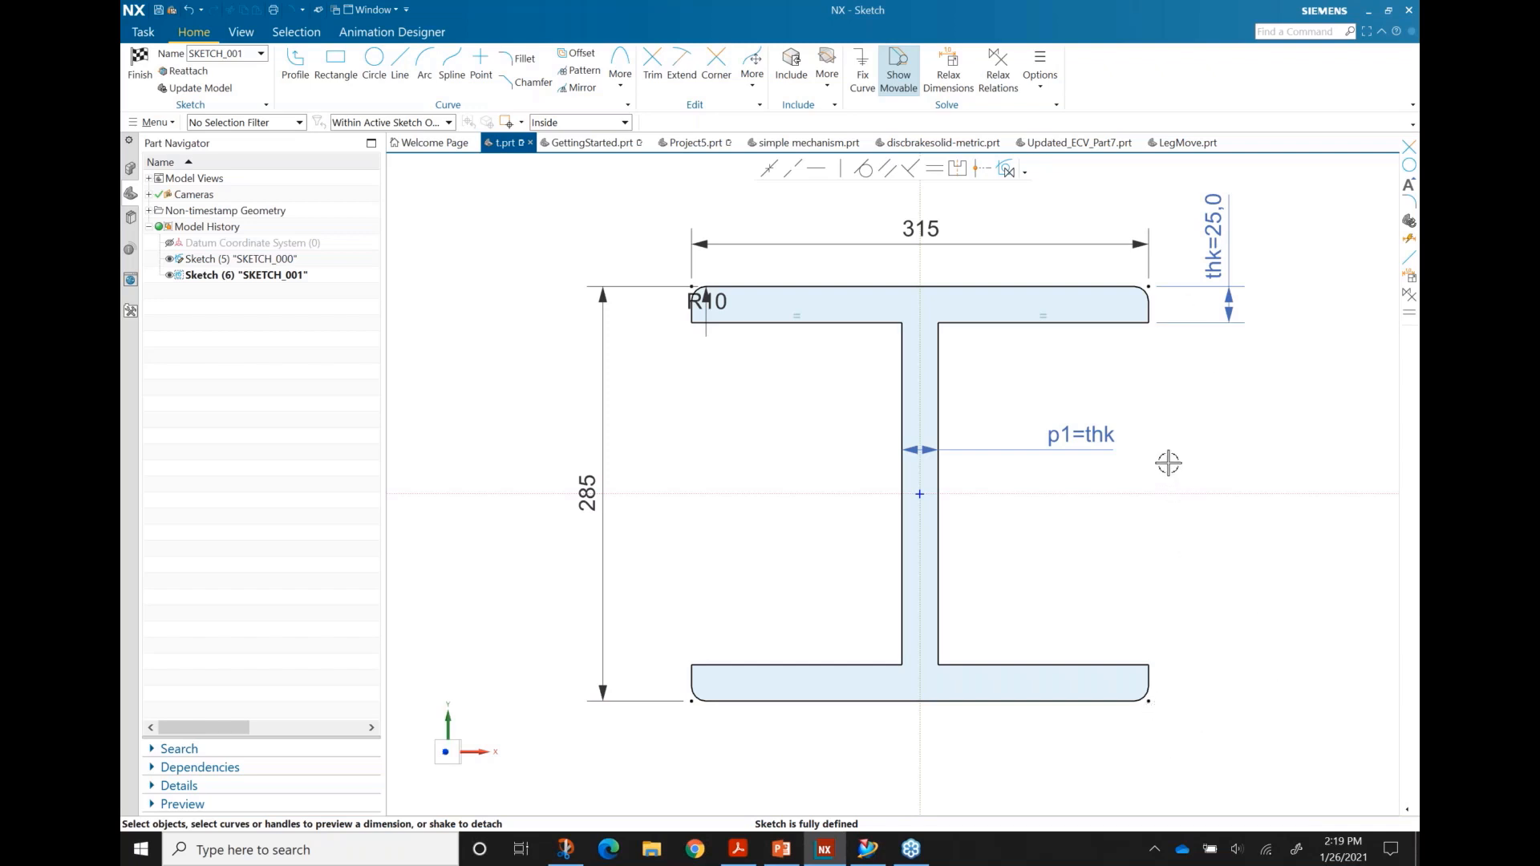
Step: Finish SKETCH_001, reopen Sketch (6) from the Part Navigator, and finish it again
click(138, 69)
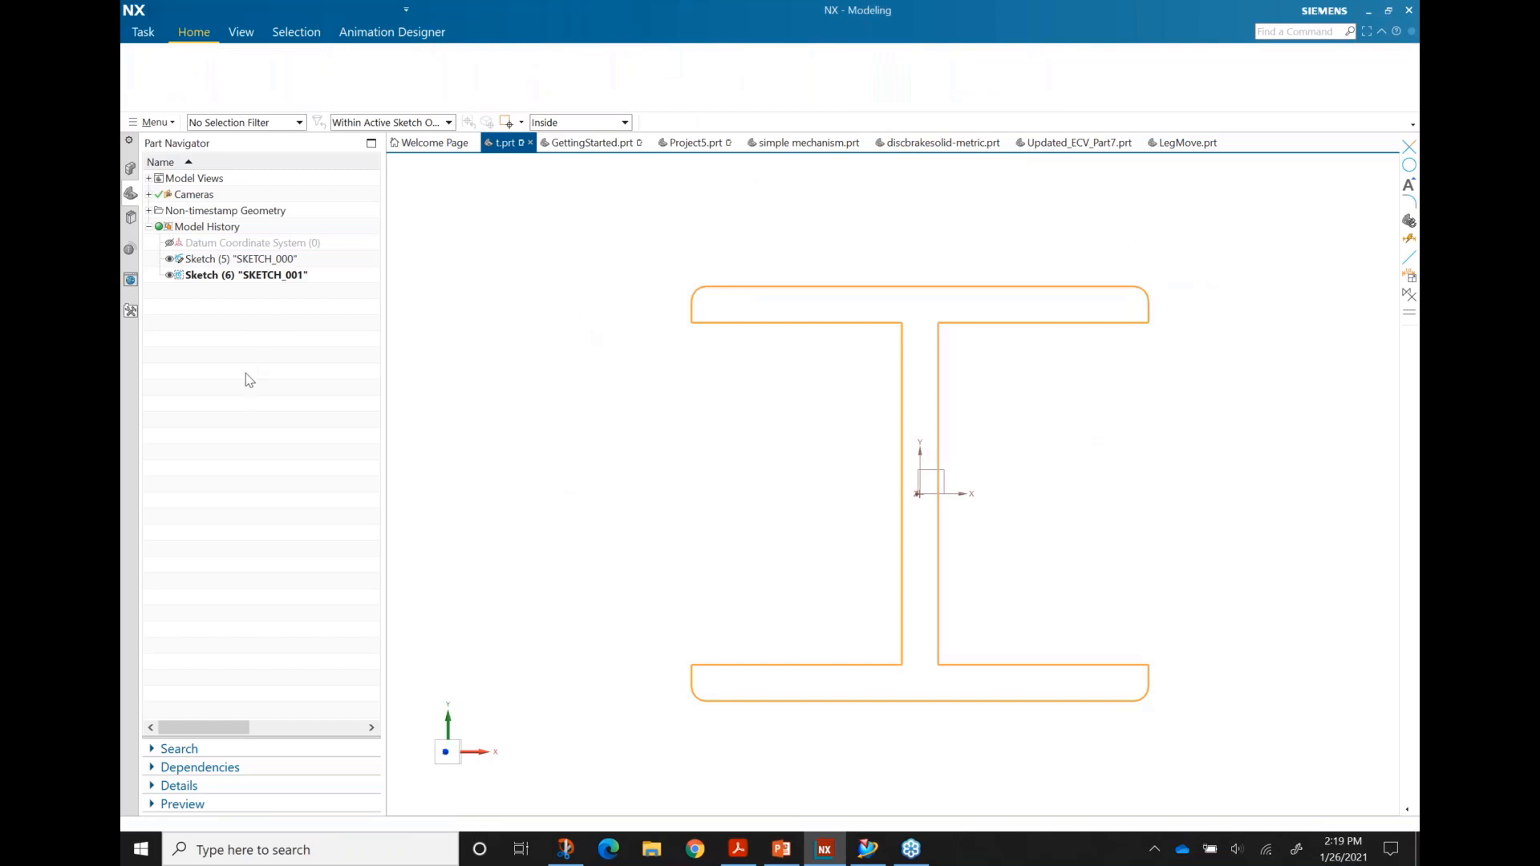
double_click(241, 259)
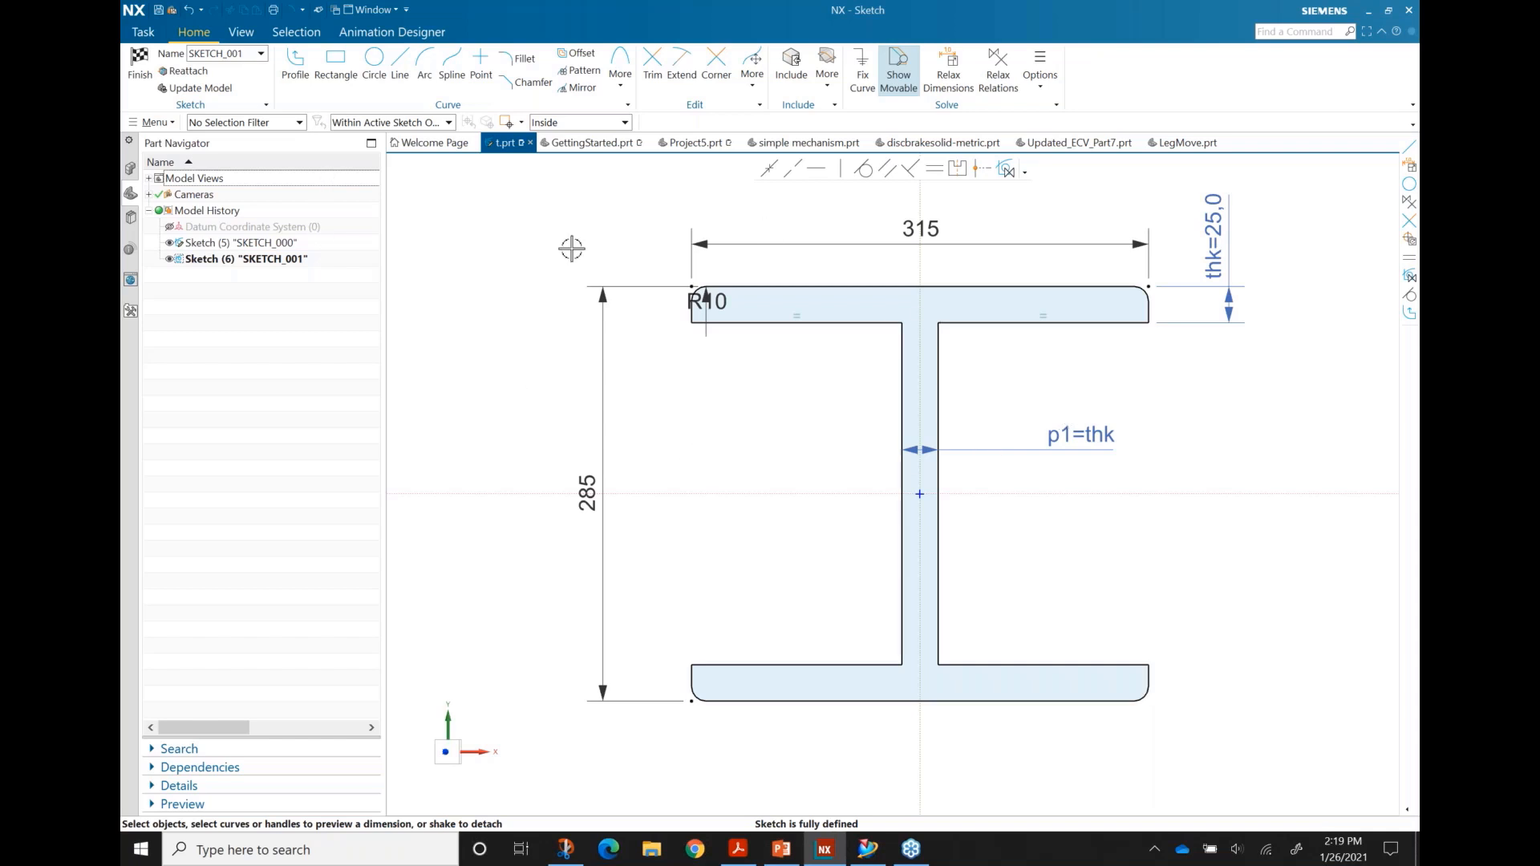
click(140, 76)
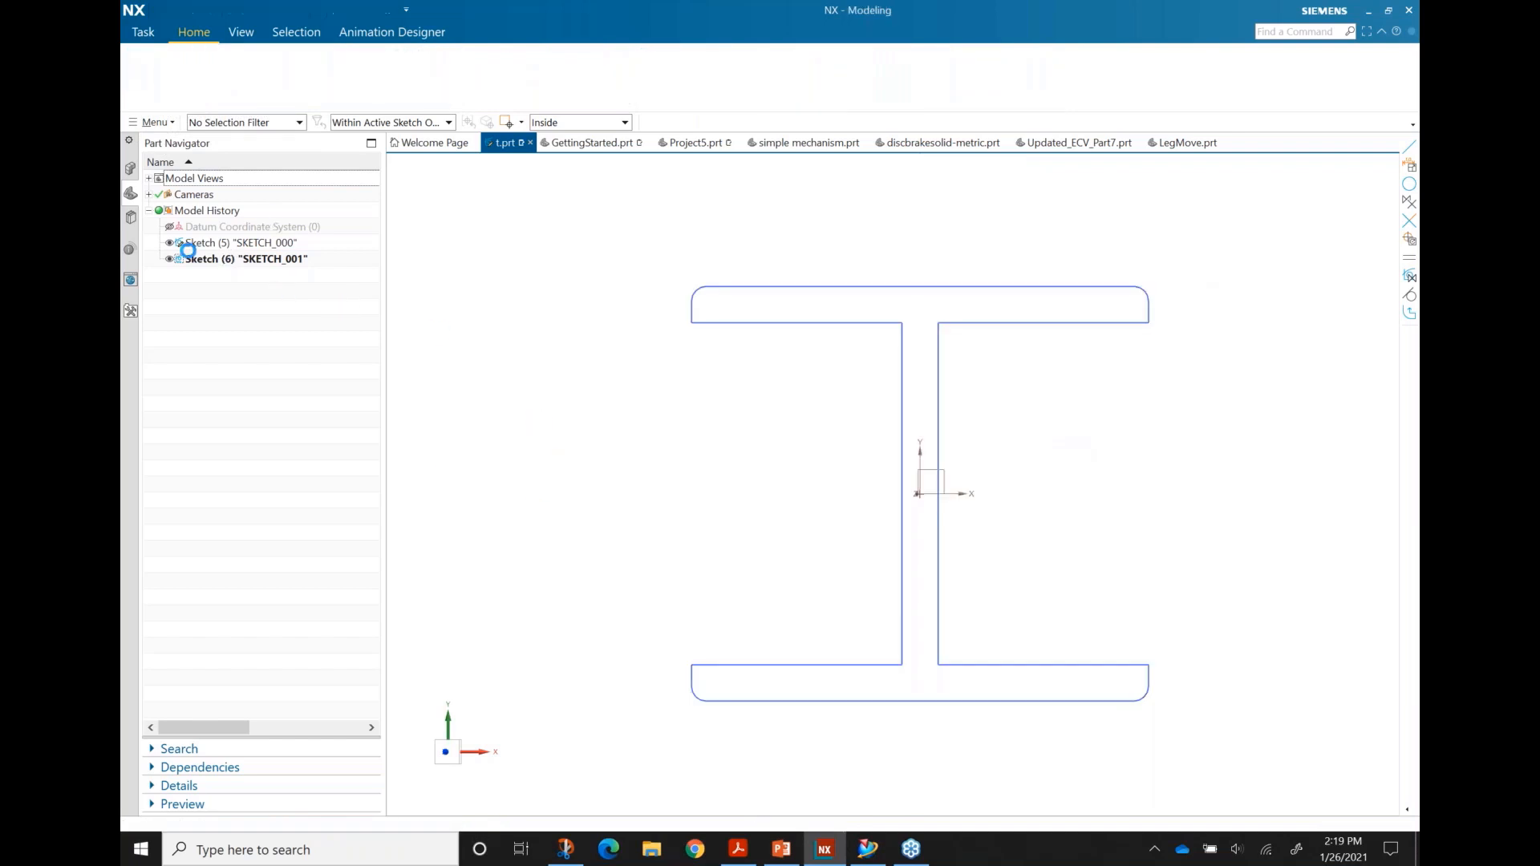
Step: Hide the I-beam sketch and start a new sketch on the Top plane
click(169, 260)
click(179, 64)
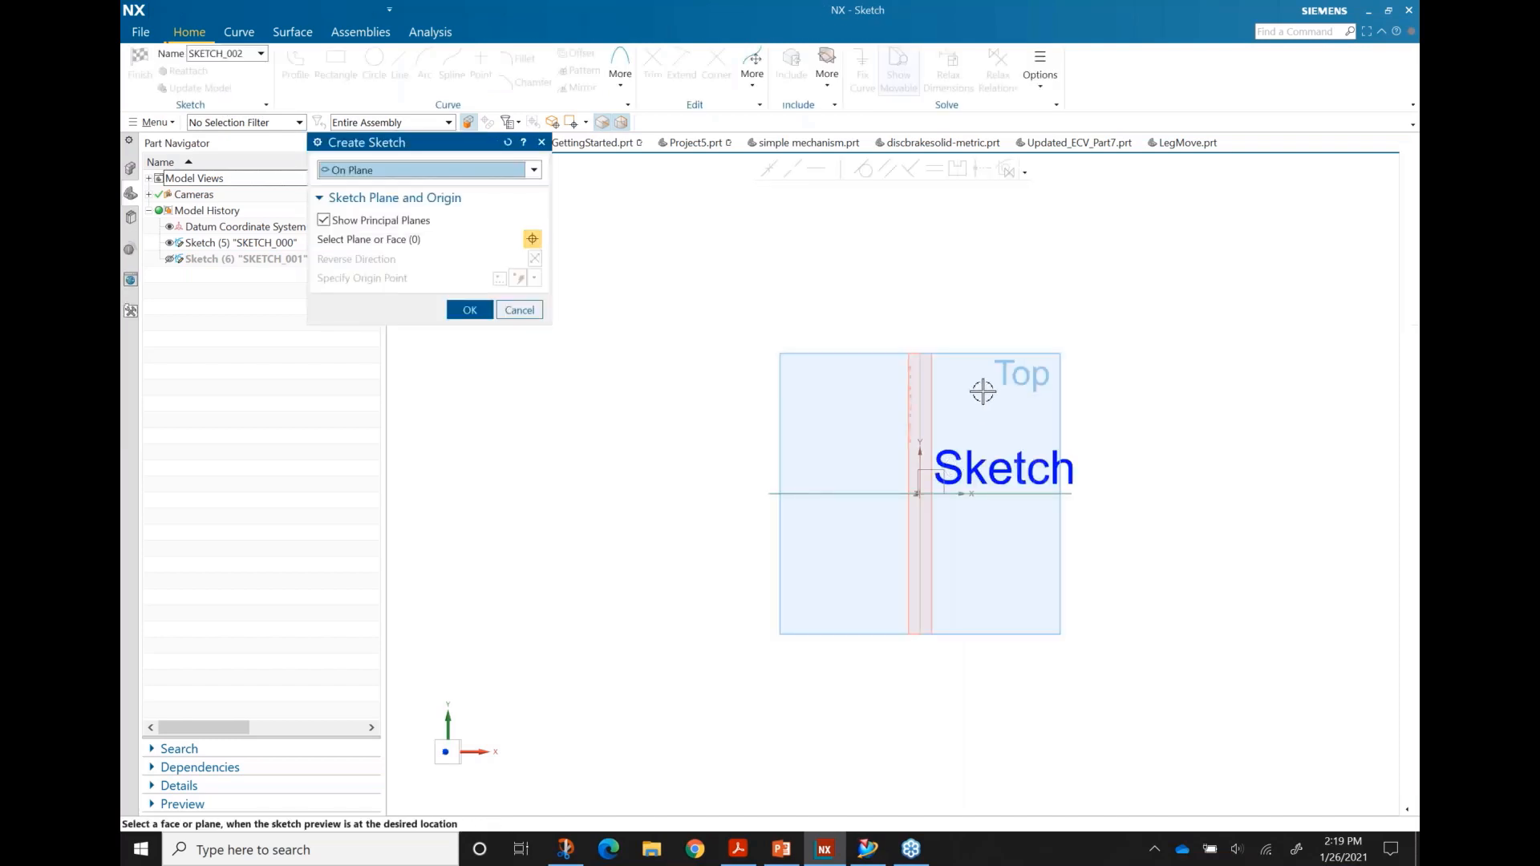
click(1055, 359)
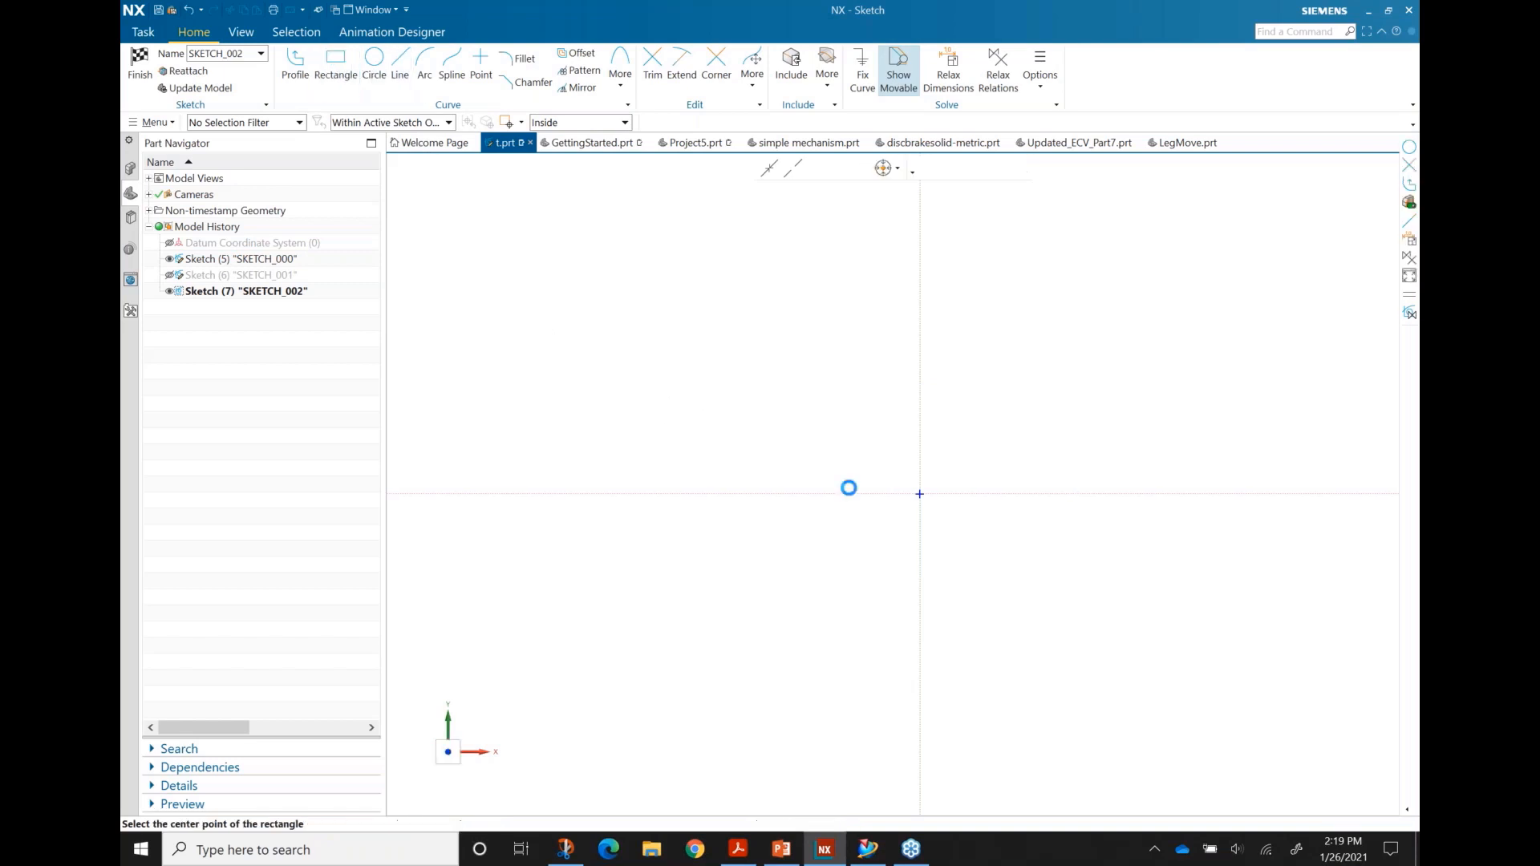
Step: Draw a rectangle centred on the origin
key(r)
click(920, 494)
click(845, 492)
click(709, 376)
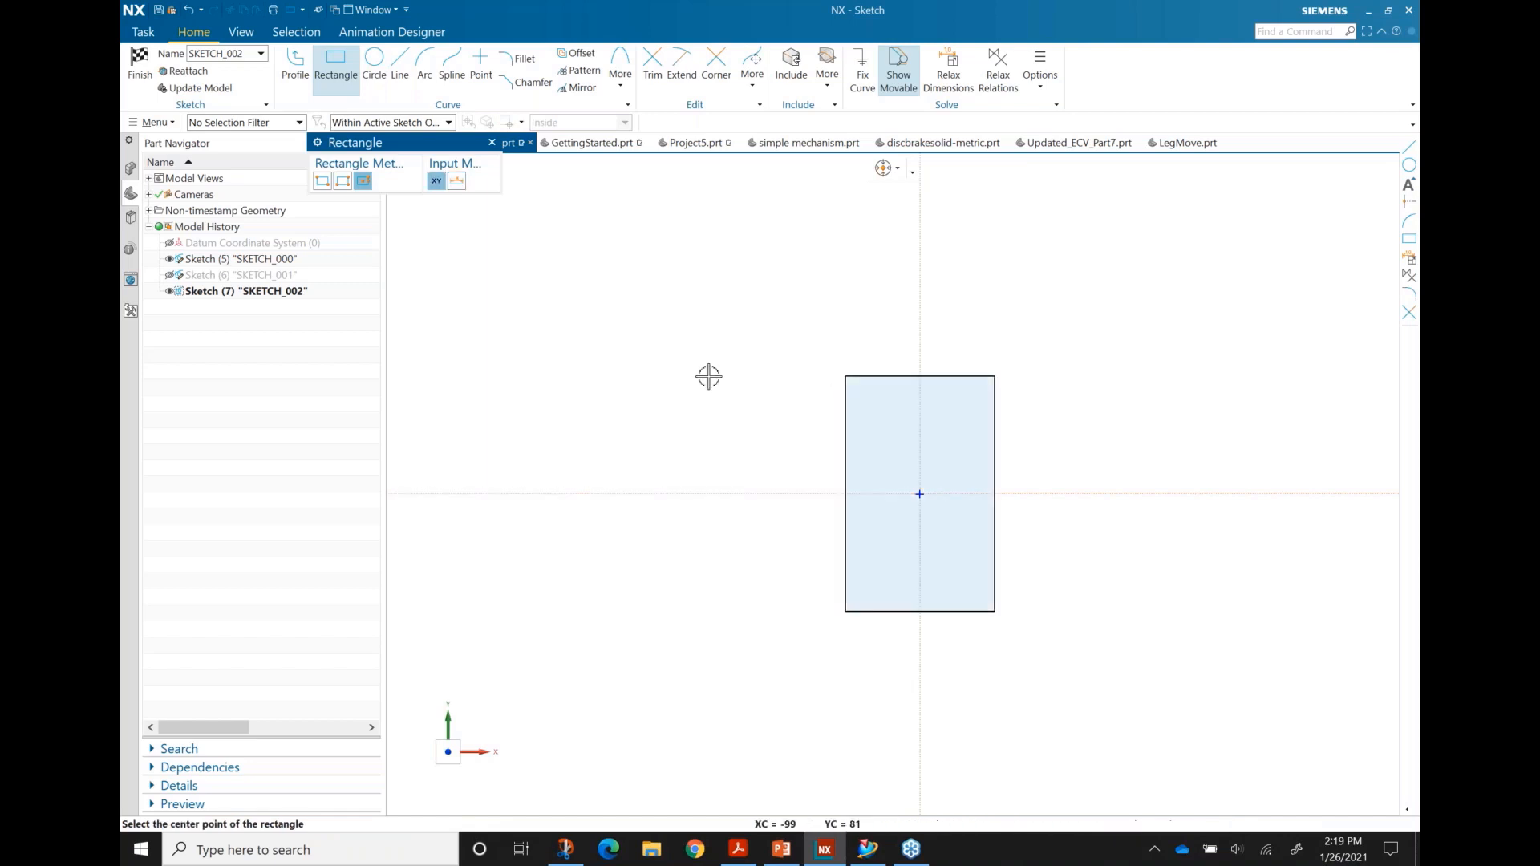
key(Escape)
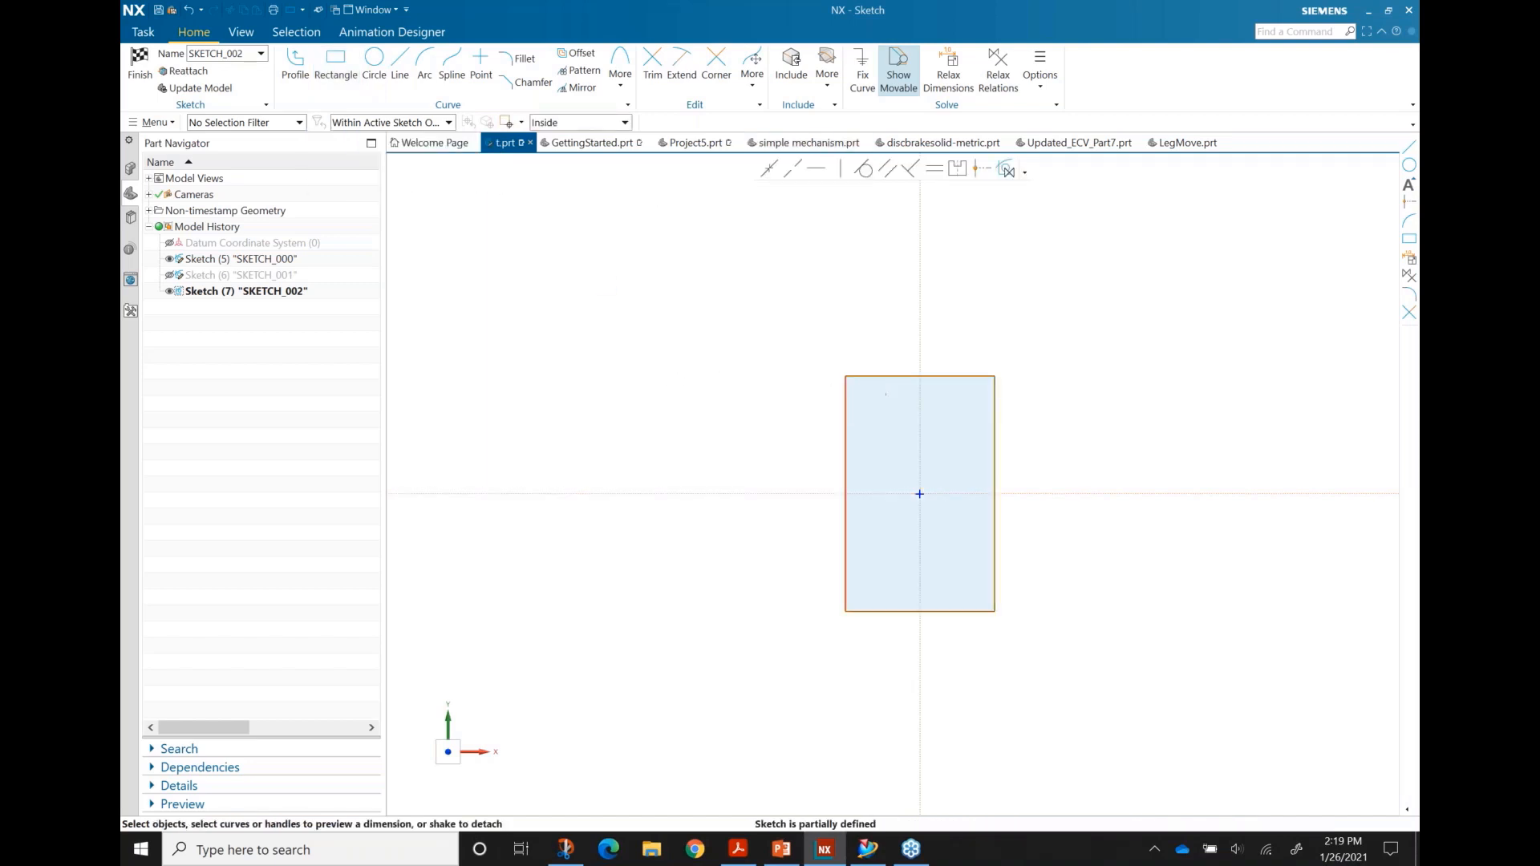
Step: Dimension the rectangle's left side to 200 and begin dimensioning the right side
click(846, 473)
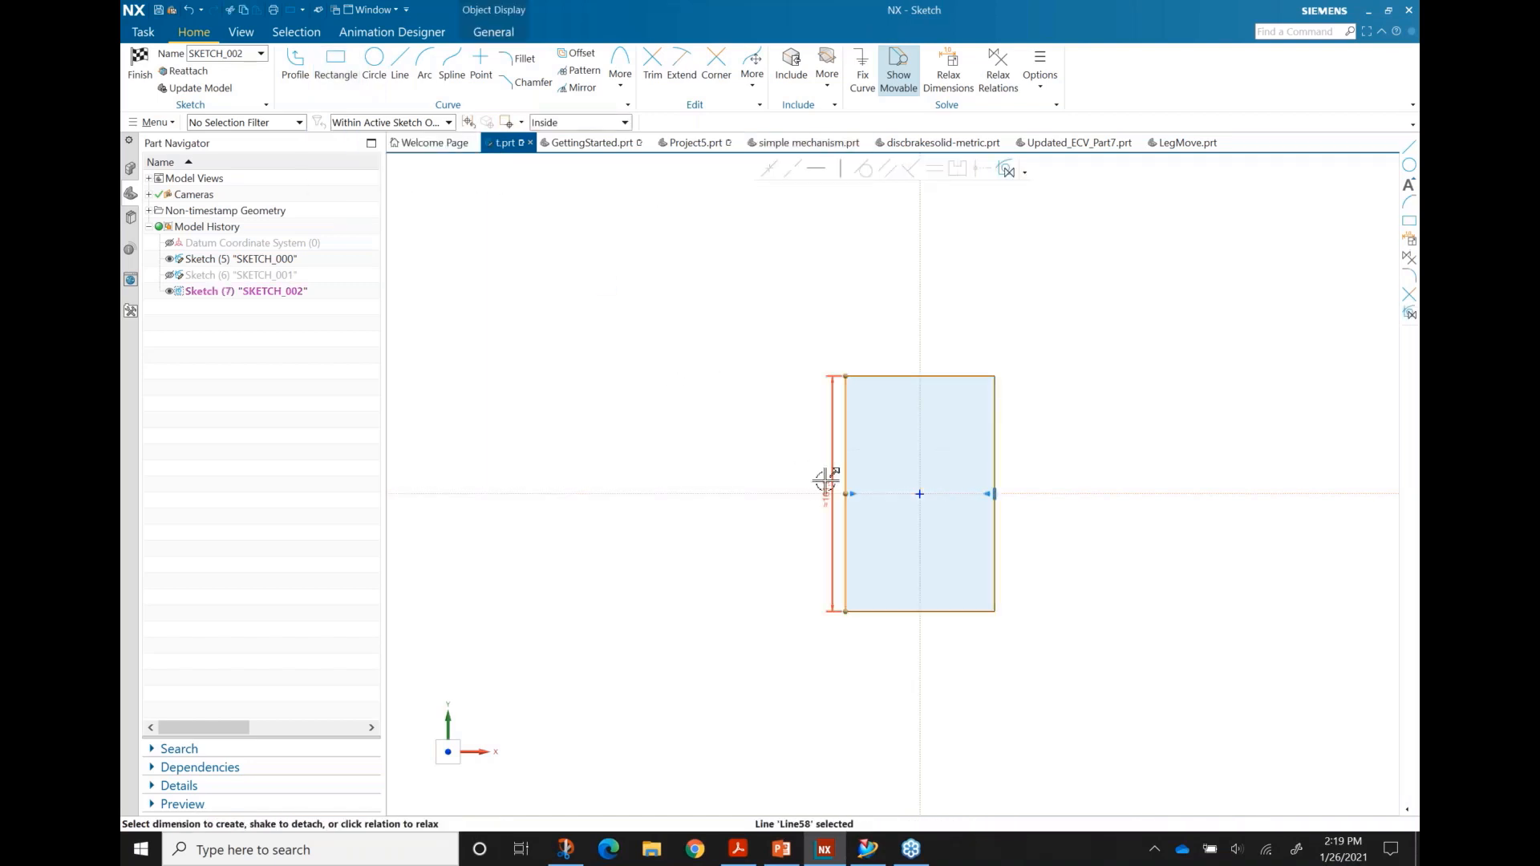
click(799, 486)
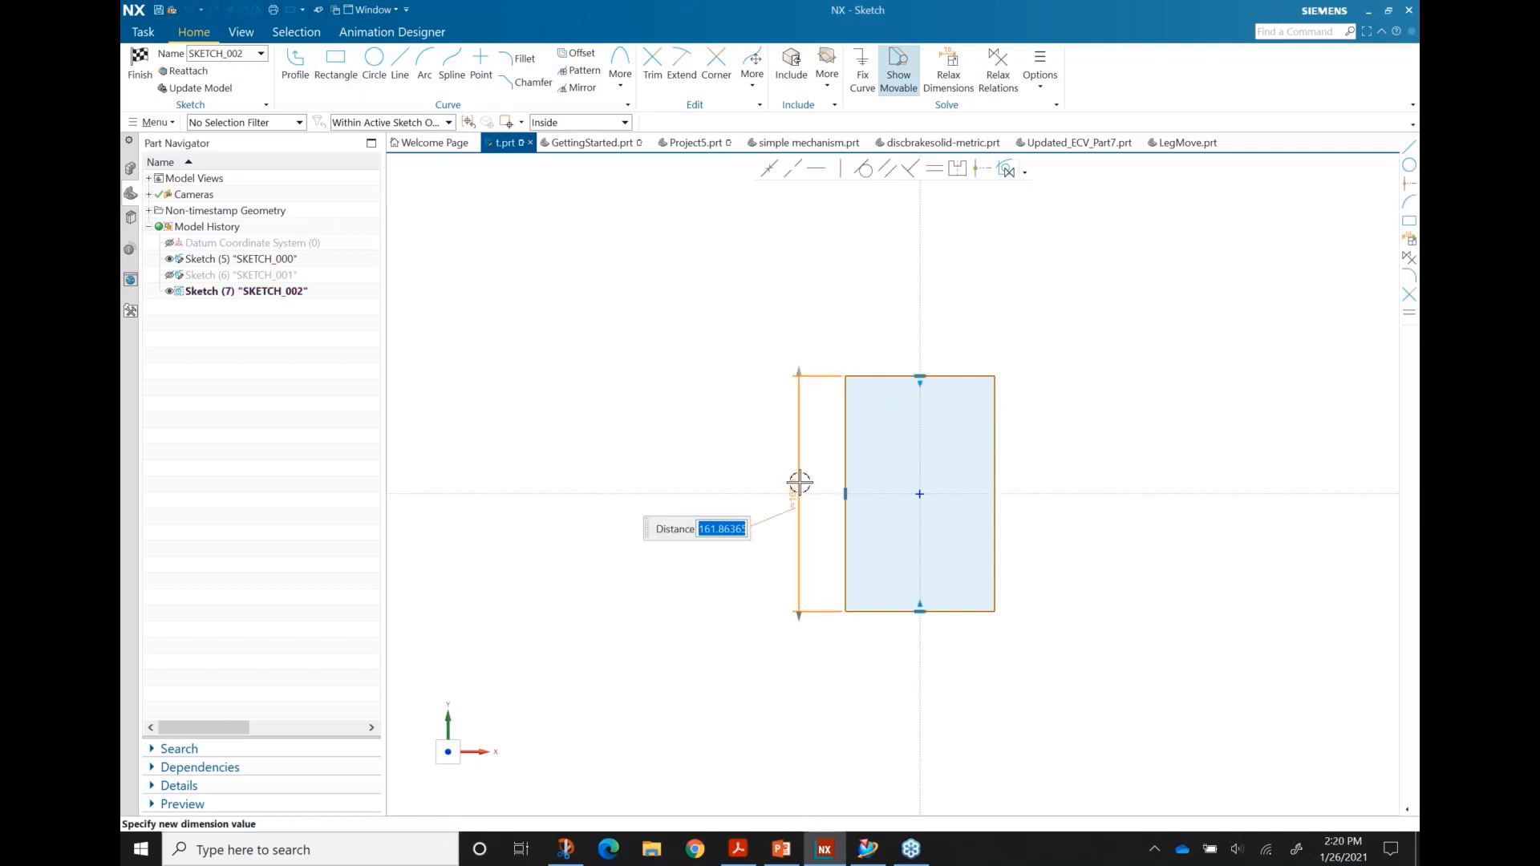
text(200)
key(Return)
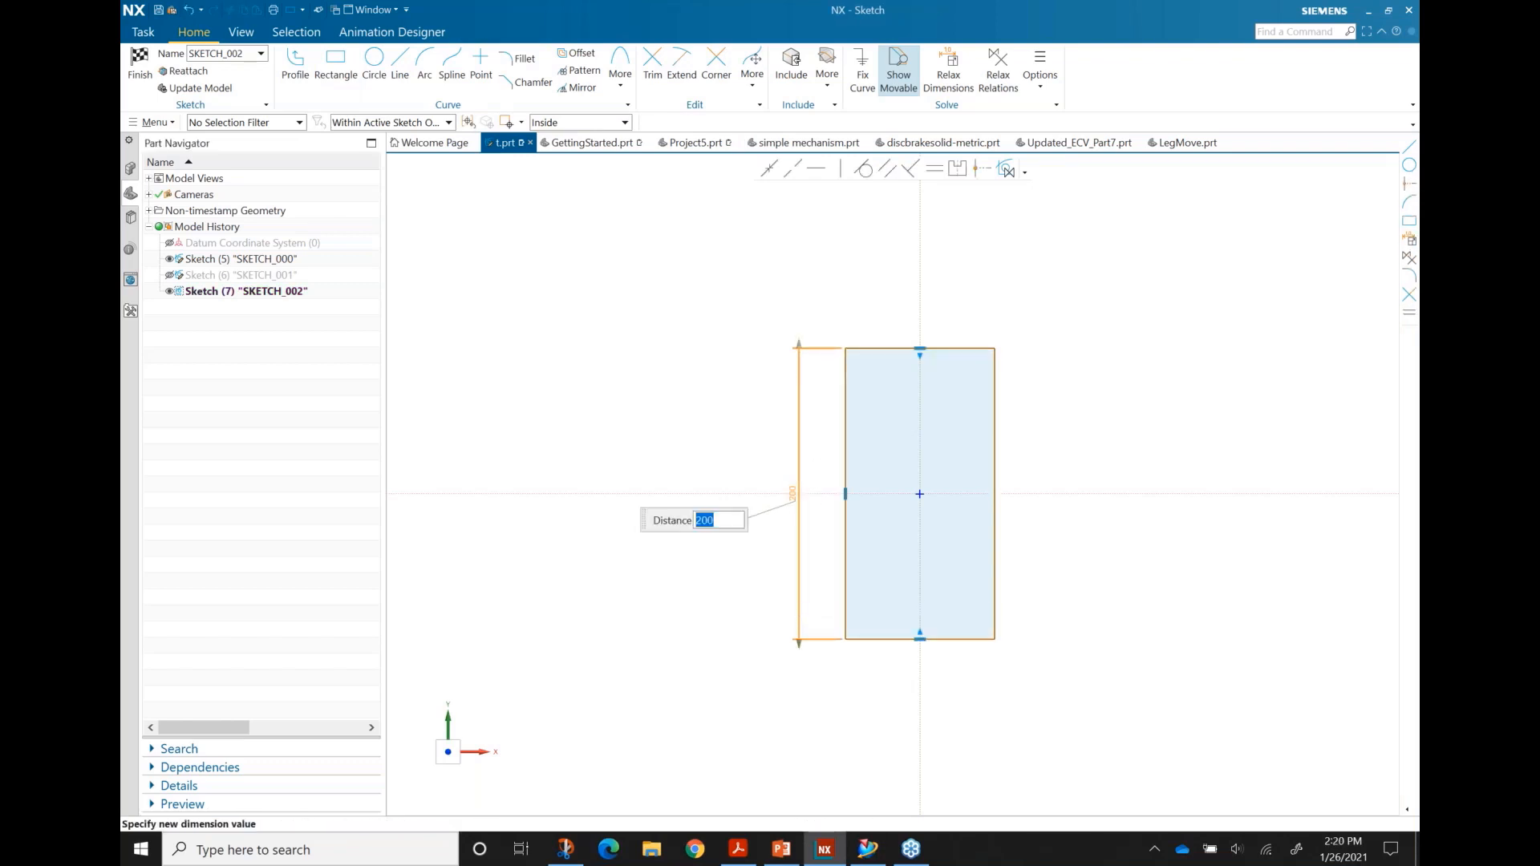
middle_click(995, 451)
click(995, 451)
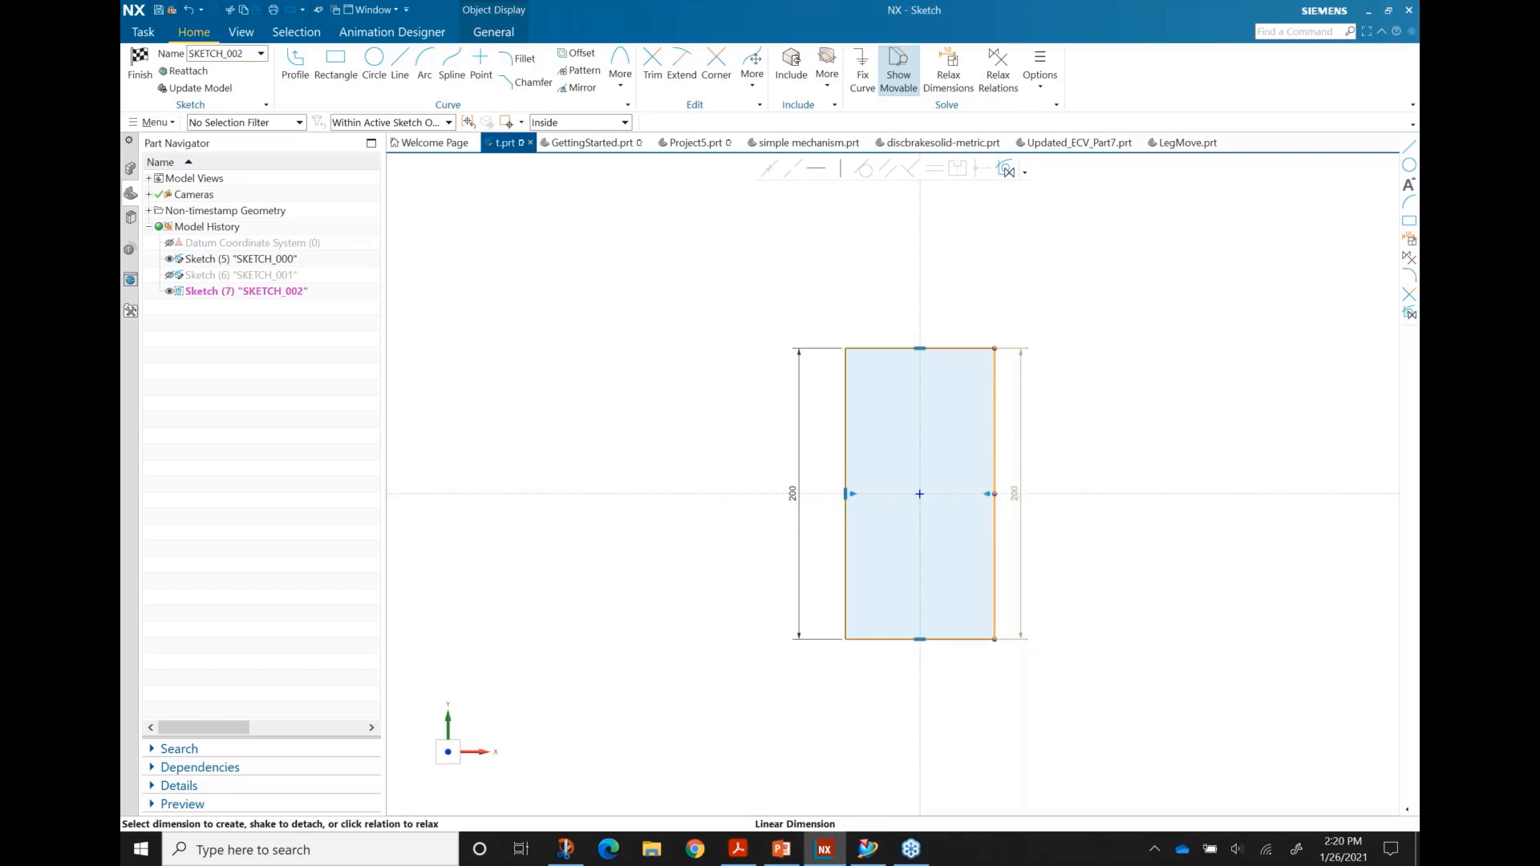
Step: Make the right side's dimension directional, stretch it to 243, and finish the sketch
double_click(1020, 379)
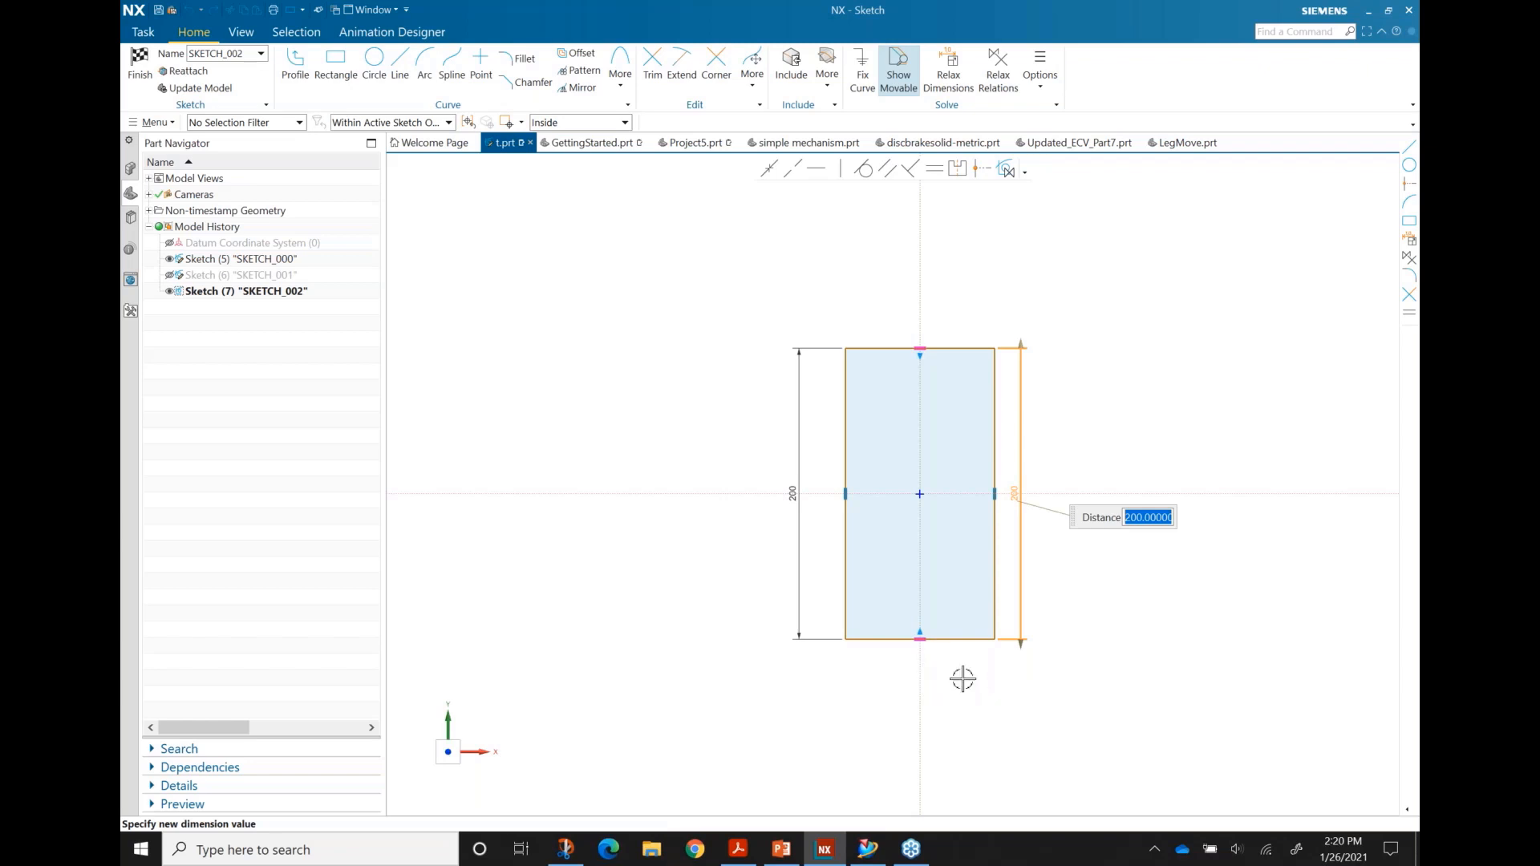
drag(1020, 347, 1025, 314)
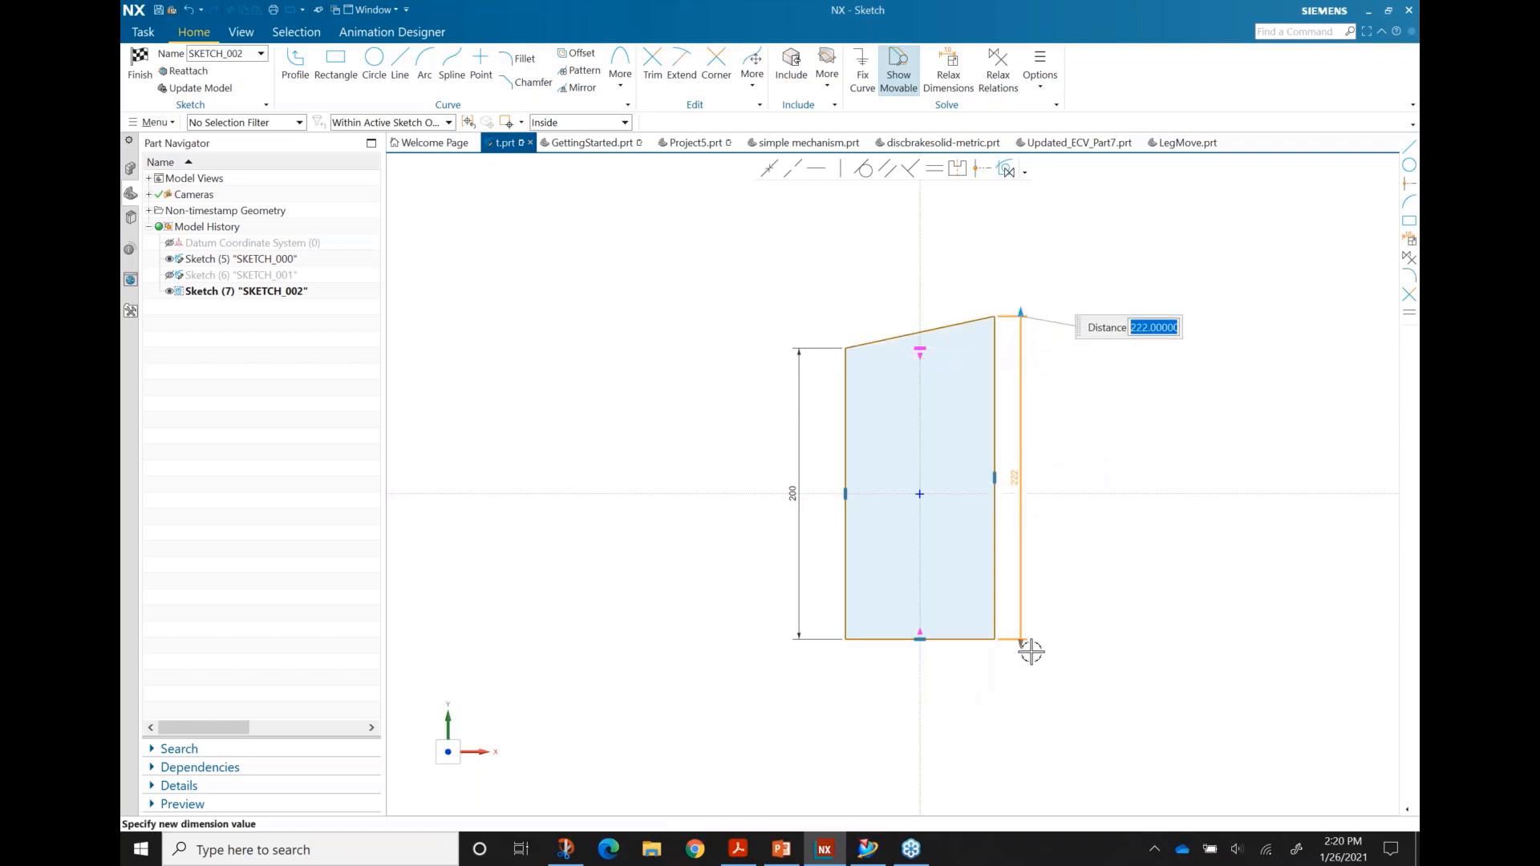
mouse_move(1021, 645)
mouse_down()
mouse_move(1024, 677)
mouse_move(1024, 622)
mouse_move(1030, 667)
mouse_up()
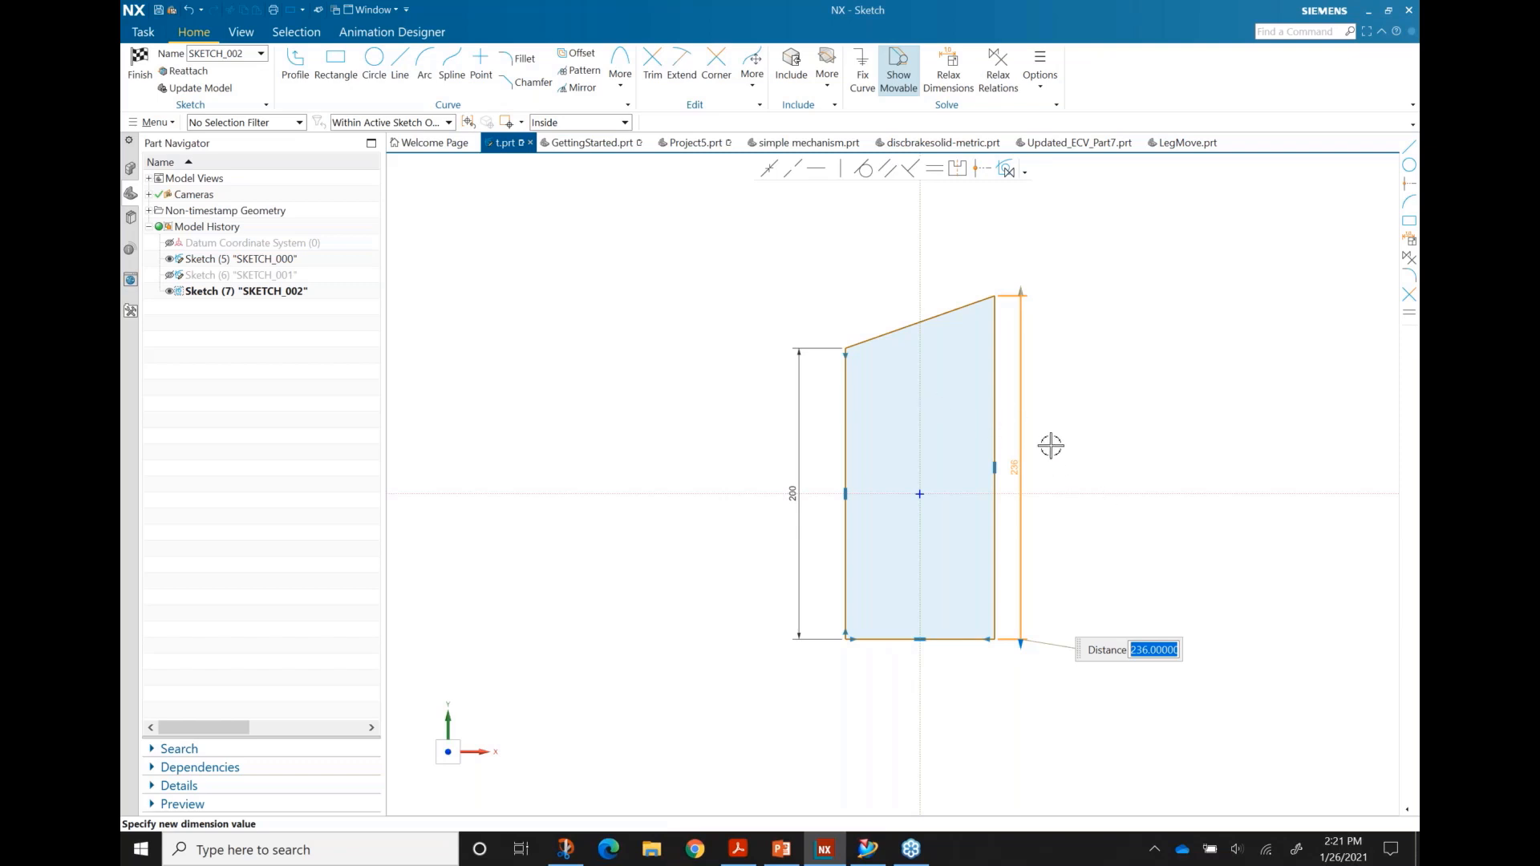
right_click(1022, 640)
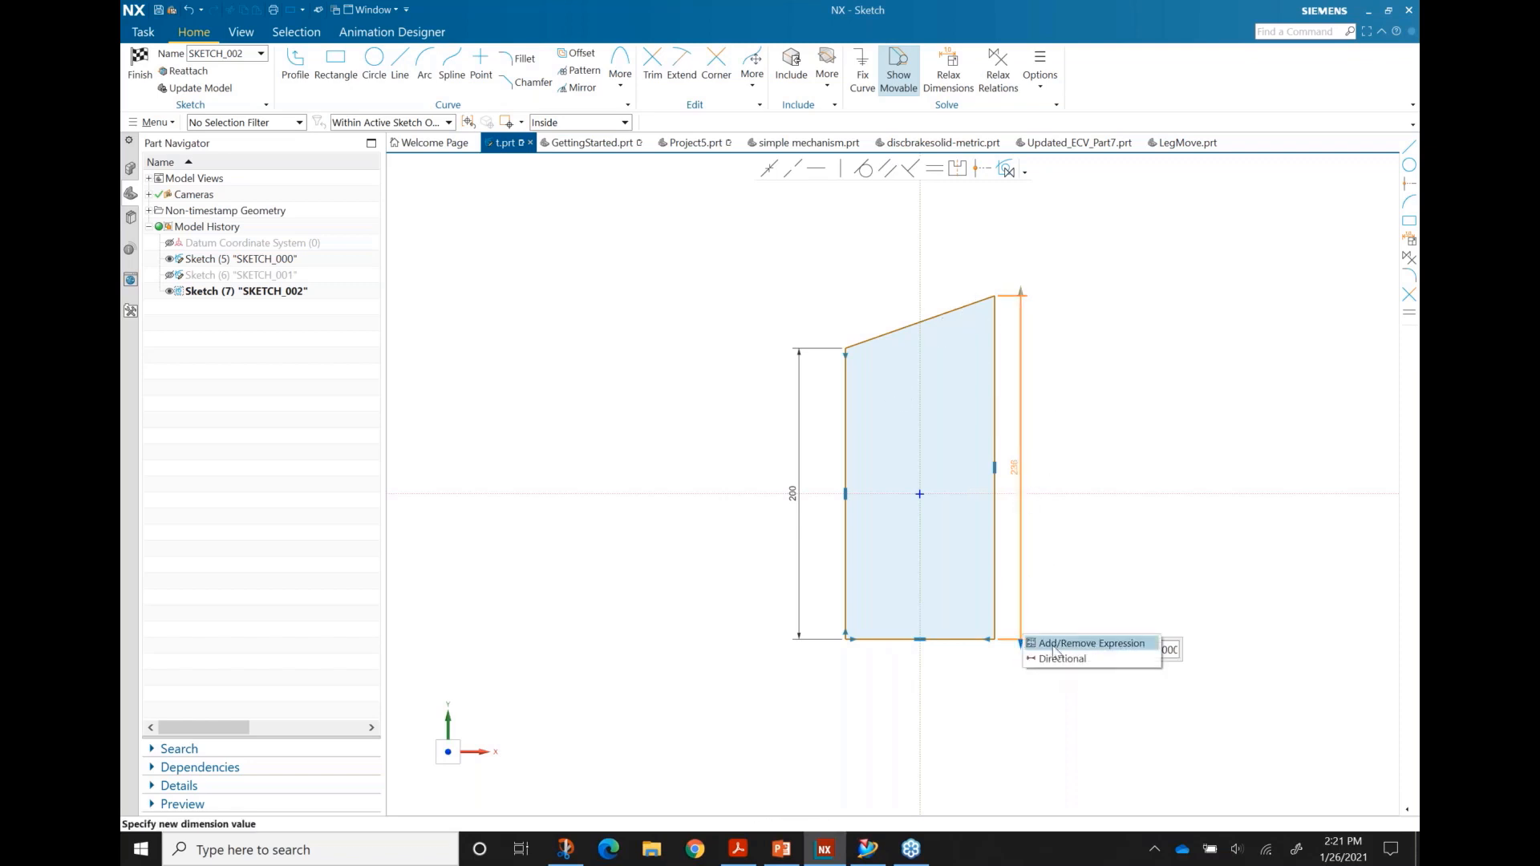
click(1060, 660)
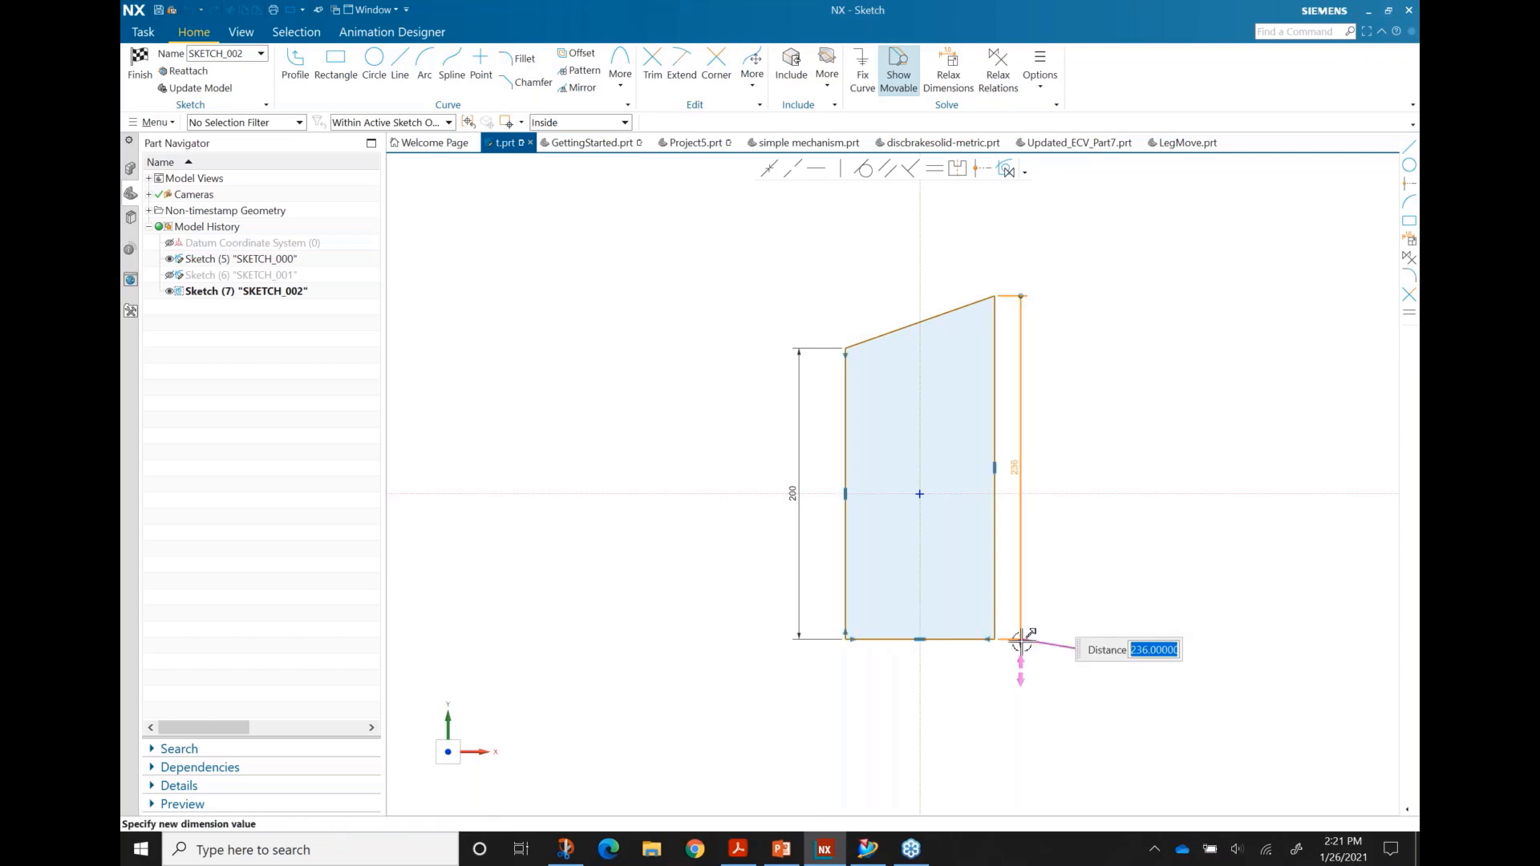
mouse_move(1024, 645)
mouse_down()
mouse_move(1024, 671)
mouse_move(1025, 654)
mouse_up()
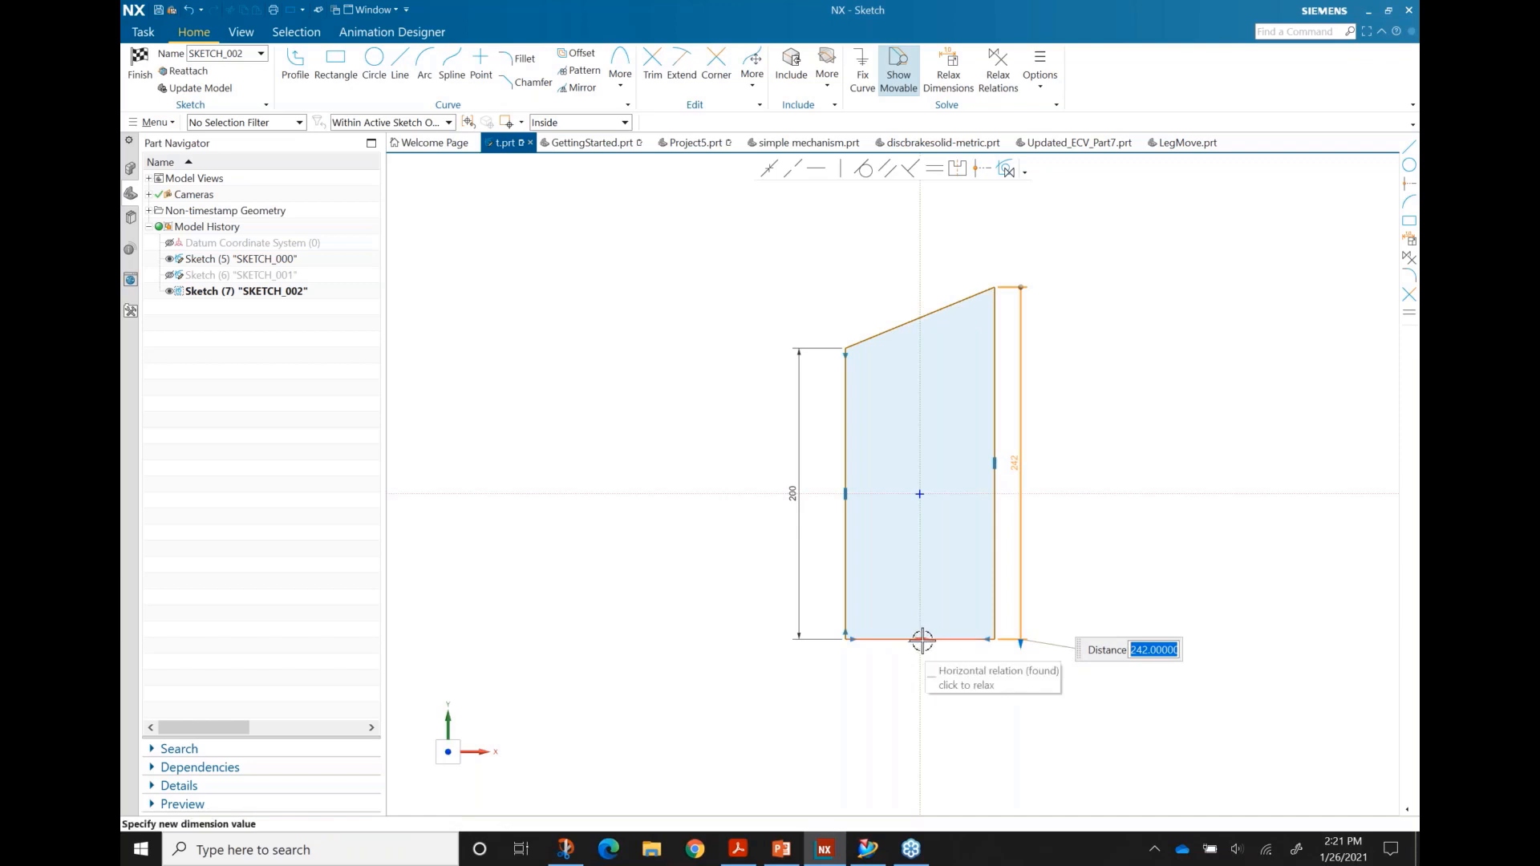
mouse_move(1018, 643)
mouse_down()
mouse_move(1025, 666)
mouse_move(1020, 644)
mouse_up()
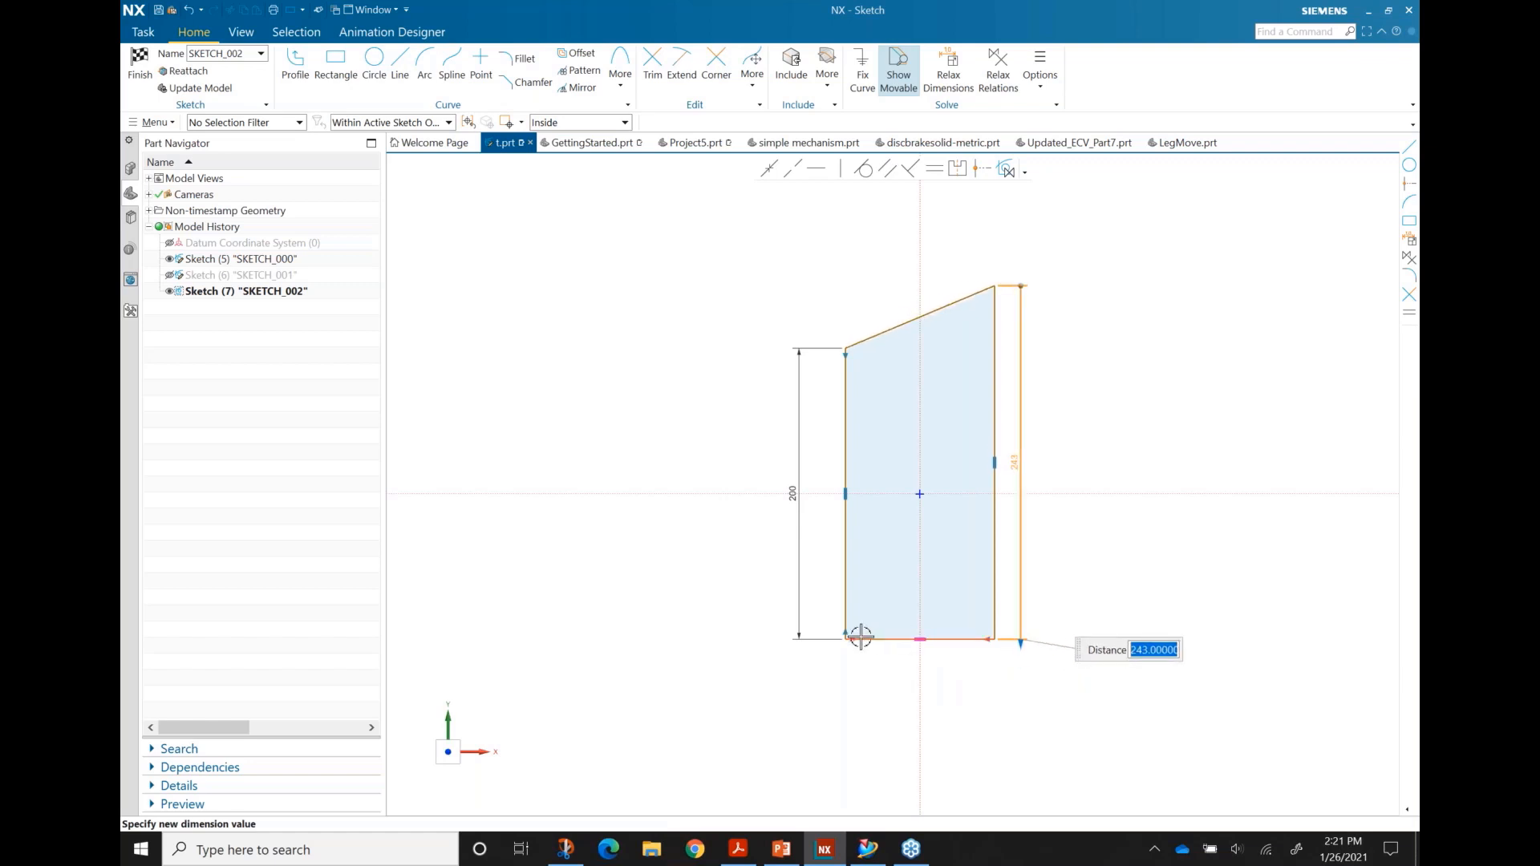
click(1011, 688)
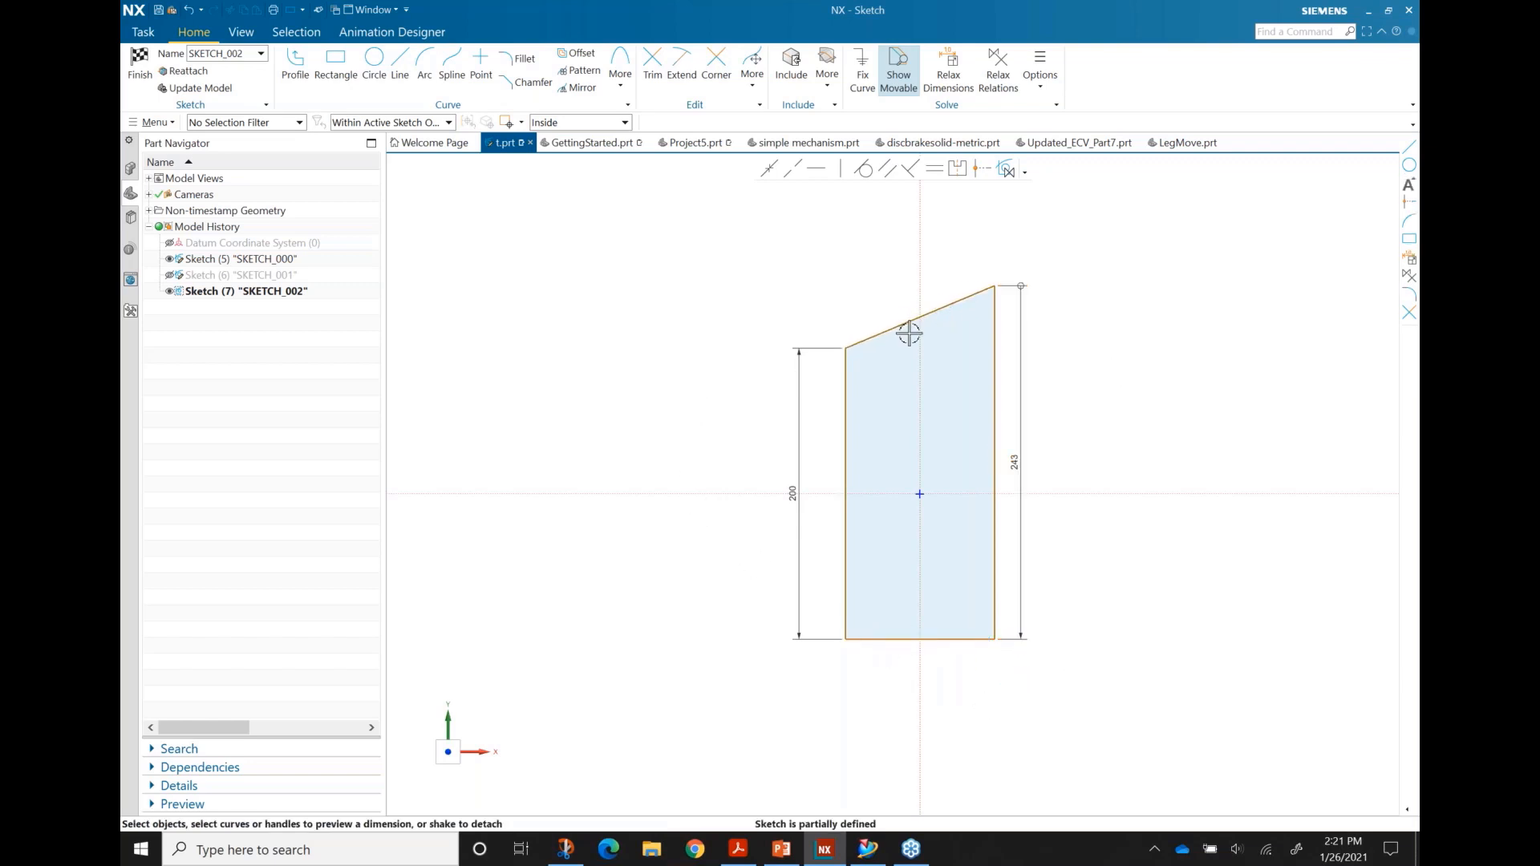
click(139, 71)
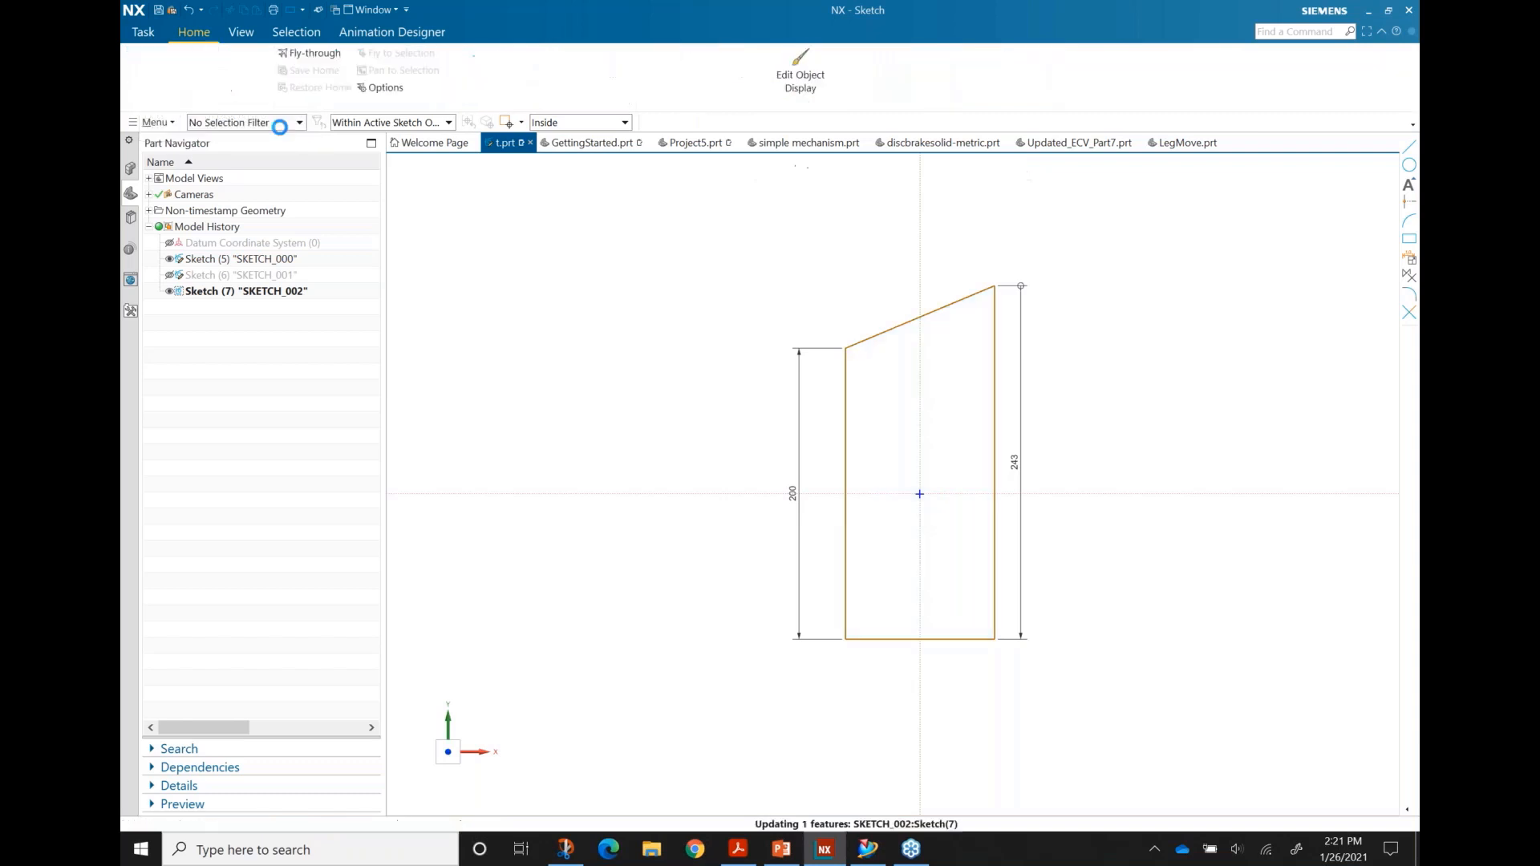
Step: In GettingStarted, widen SKETCH_003's main block from 80 to 100 and finish the sketch
click(593, 145)
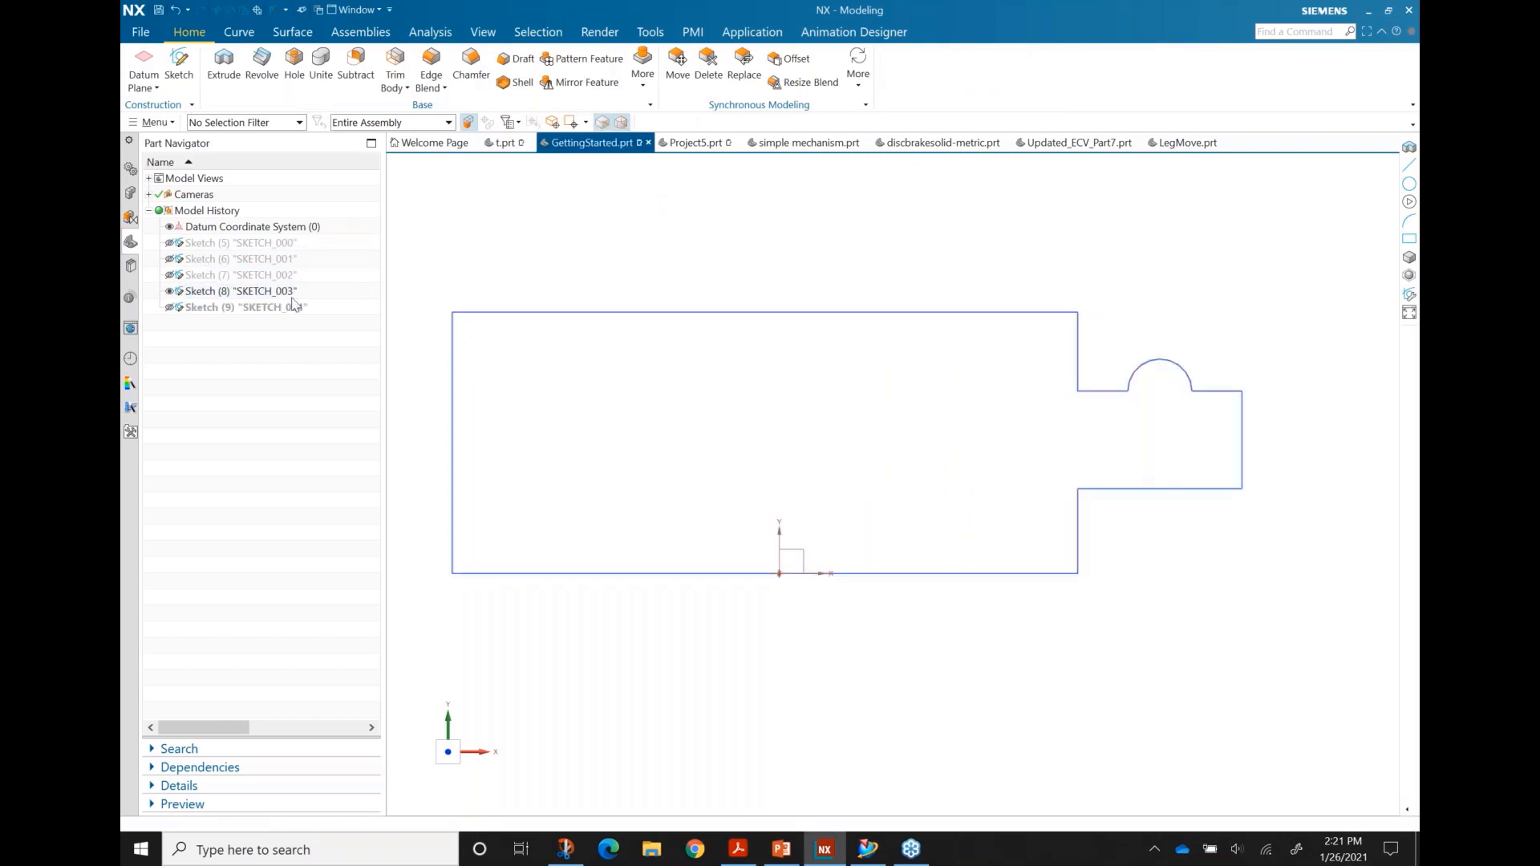
double_click(245, 293)
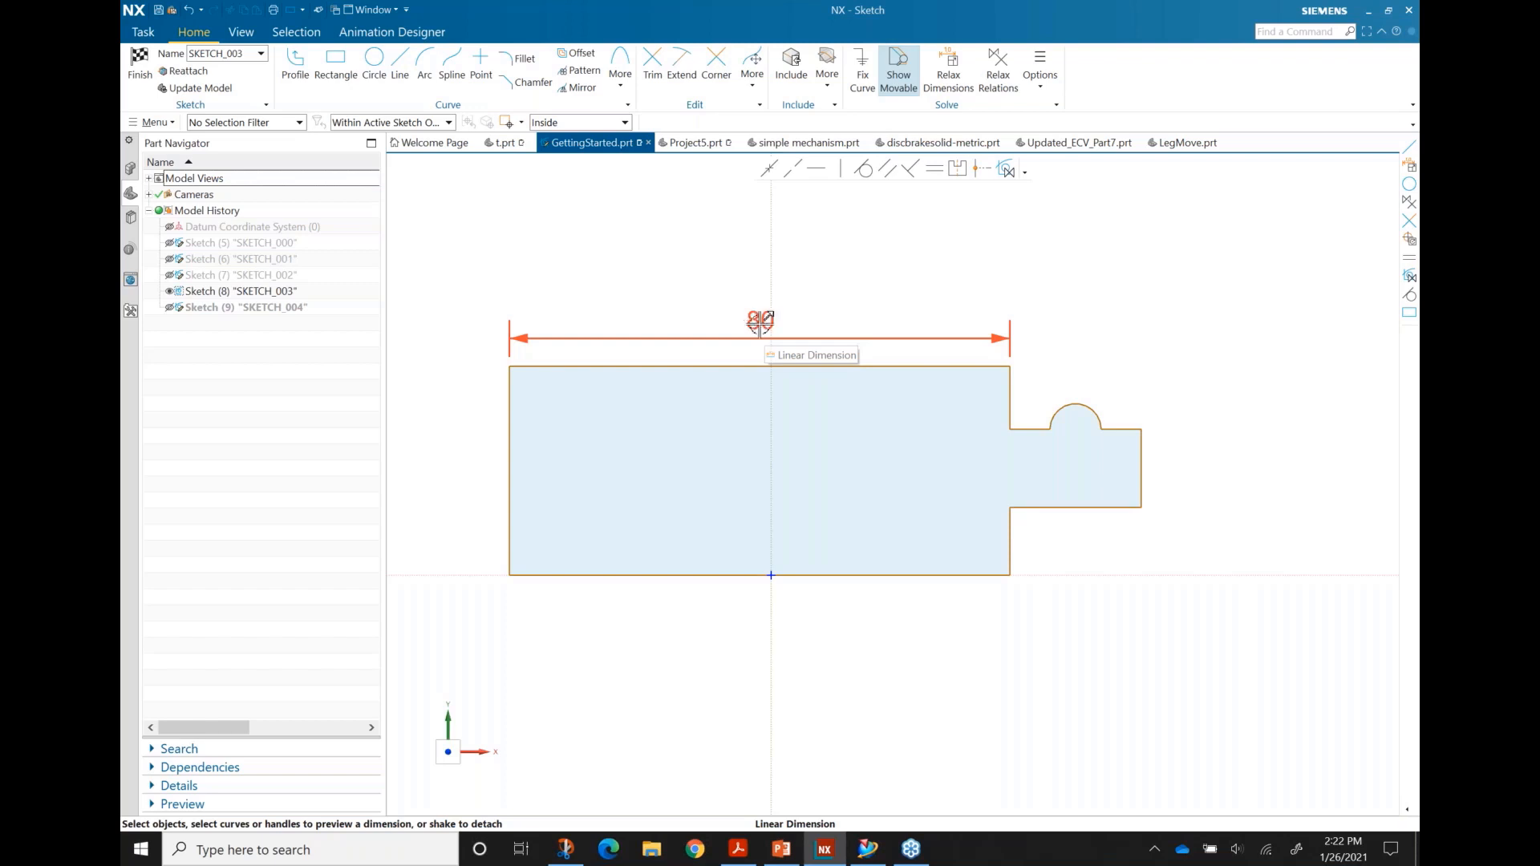
double_click(823, 324)
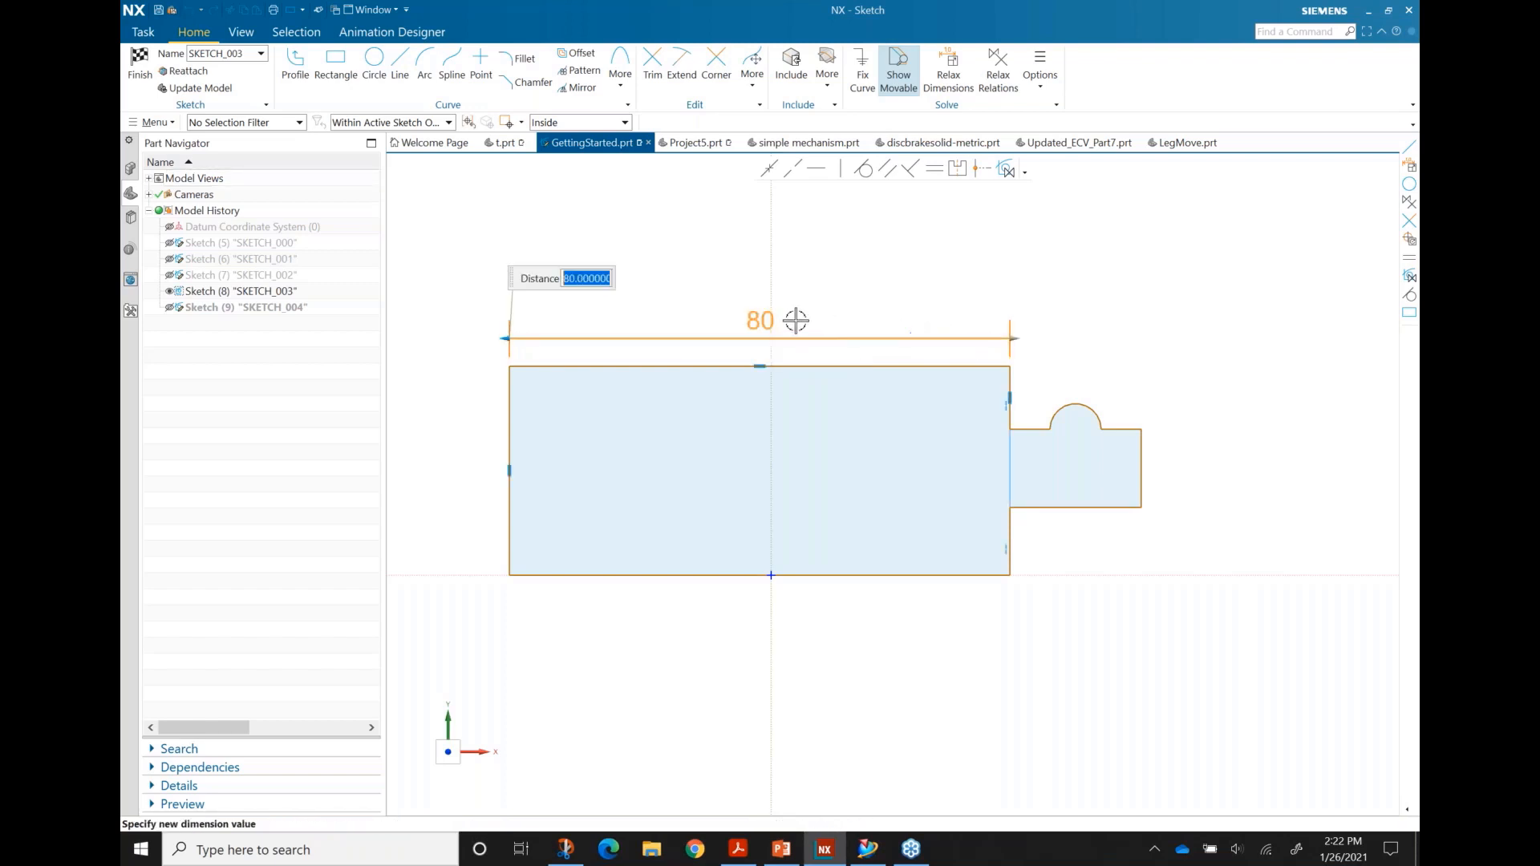
drag(1014, 337, 998, 402)
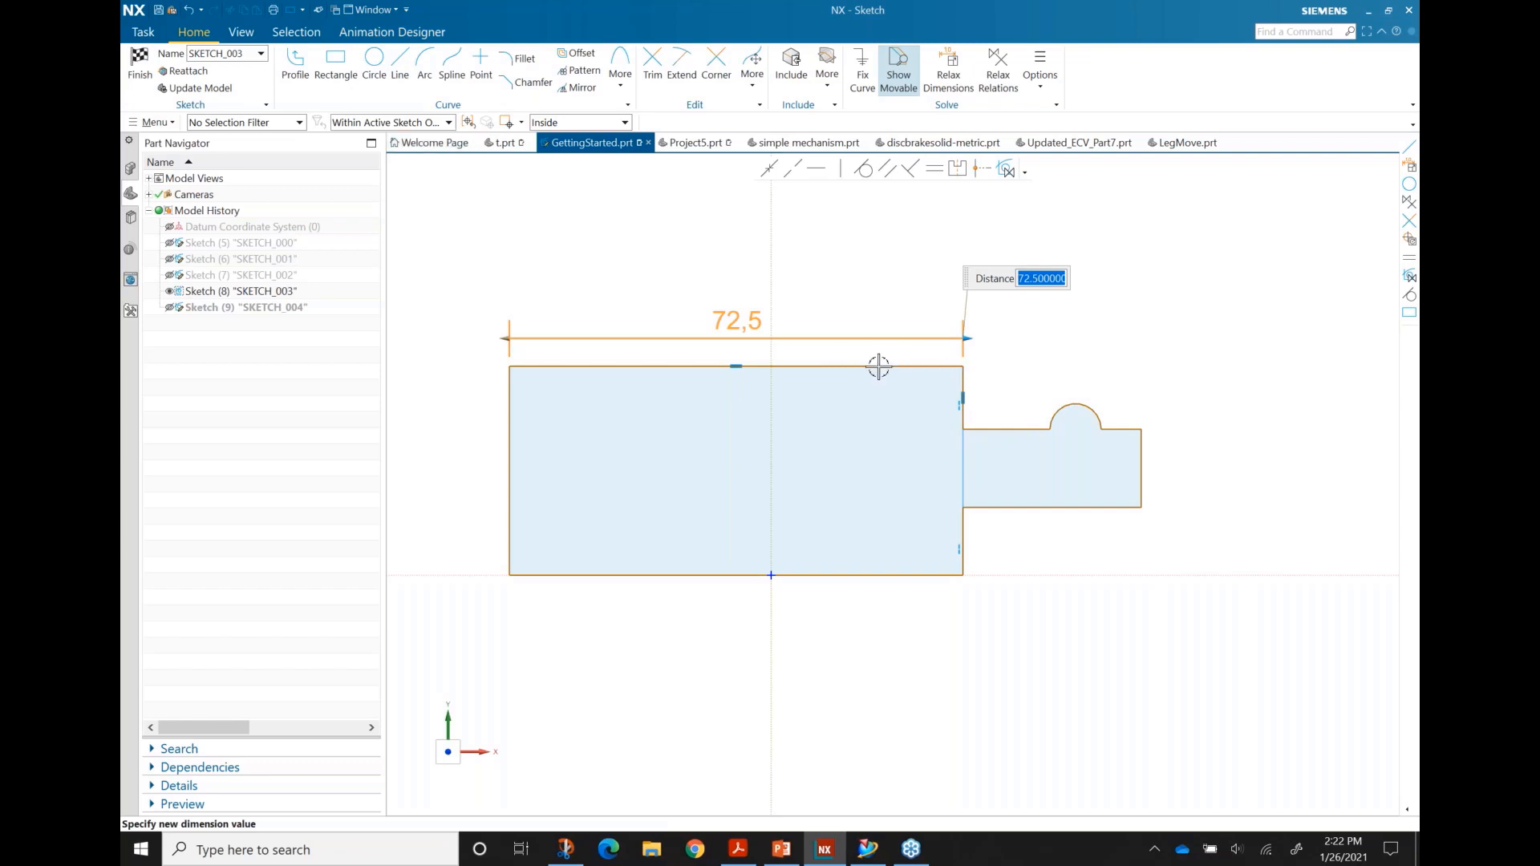
click(189, 10)
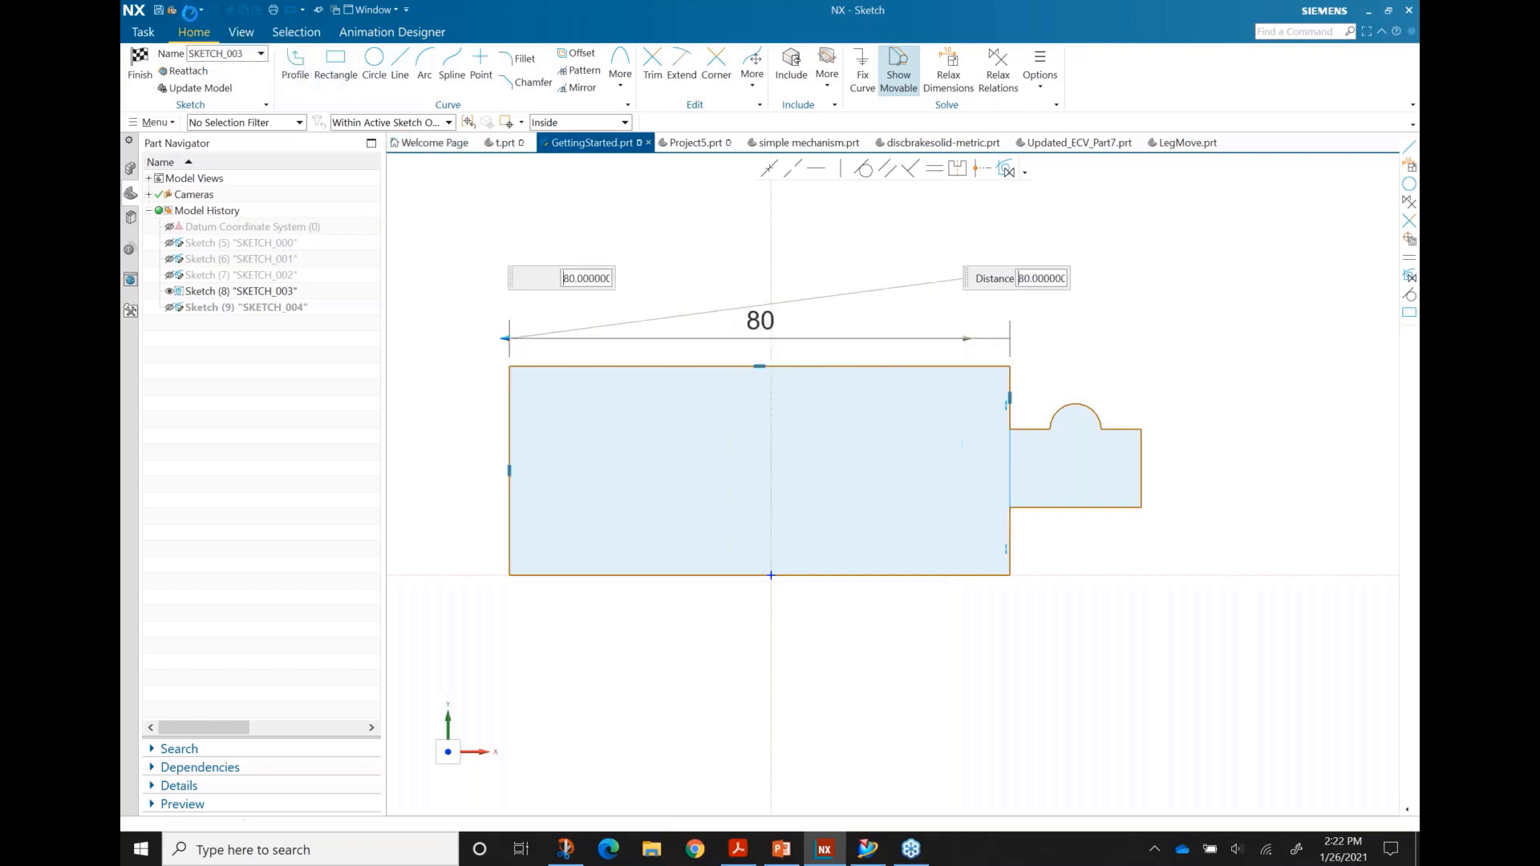
click(329, 481)
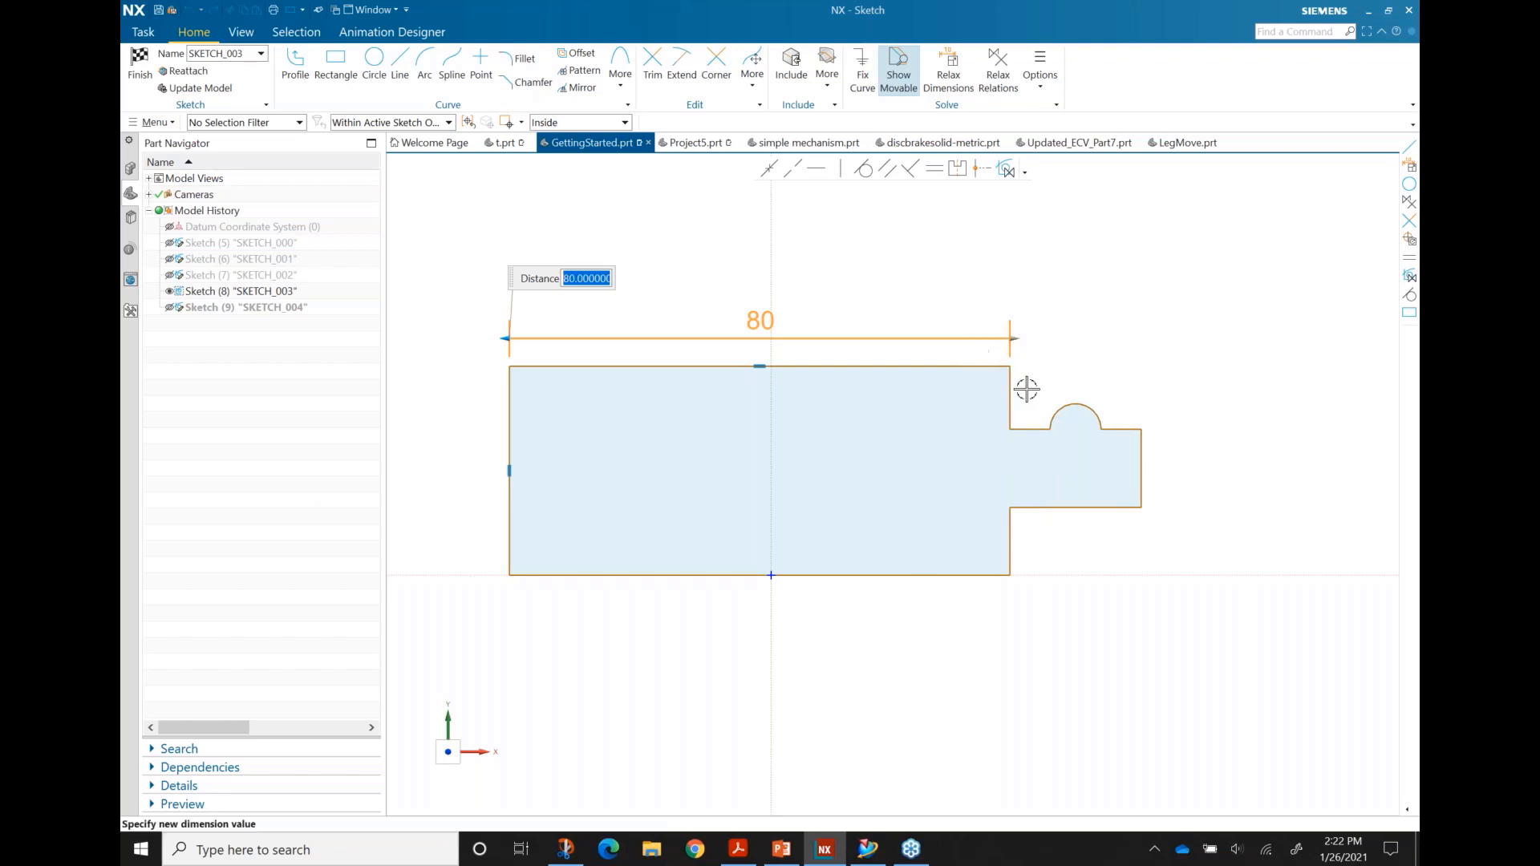
mouse_move(971, 349)
mouse_down()
mouse_move(1010, 460)
mouse_move(1121, 623)
mouse_move(1178, 623)
mouse_up()
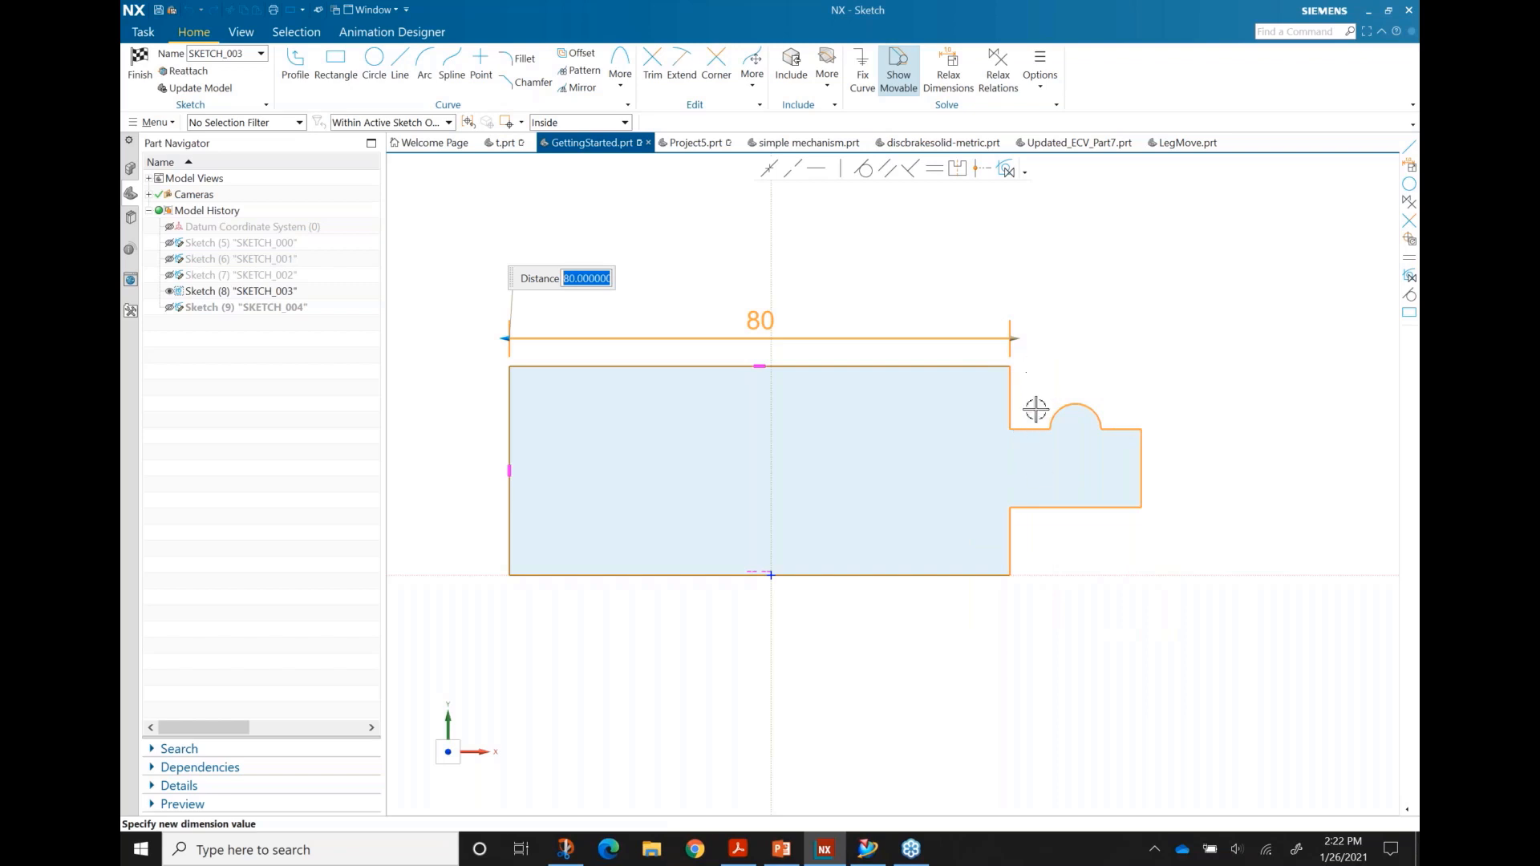
mouse_move(1019, 338)
mouse_down()
mouse_move(1193, 347)
mouse_move(1148, 358)
mouse_up()
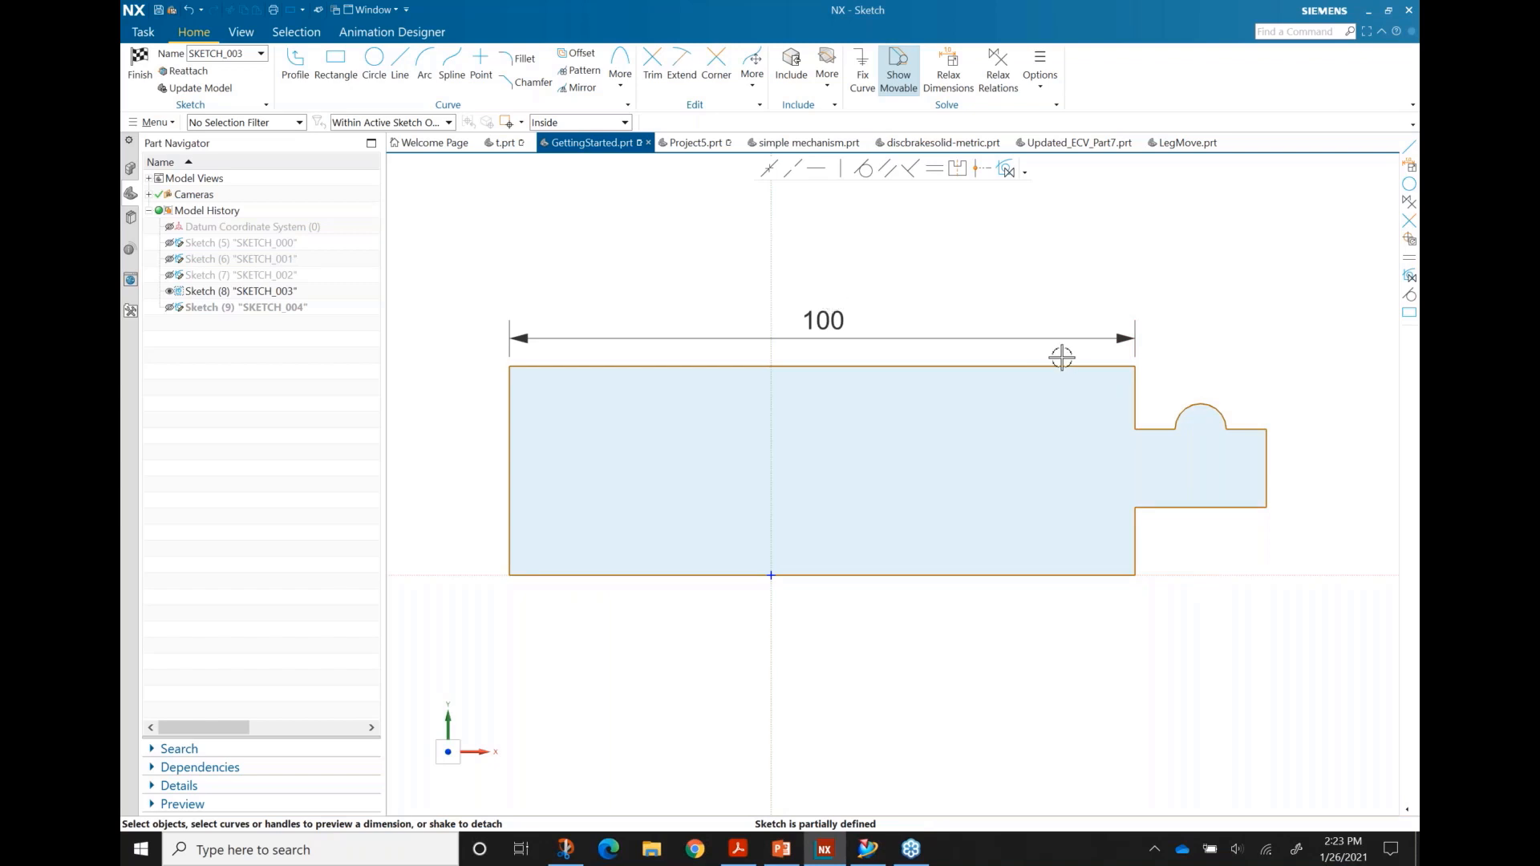
click(138, 70)
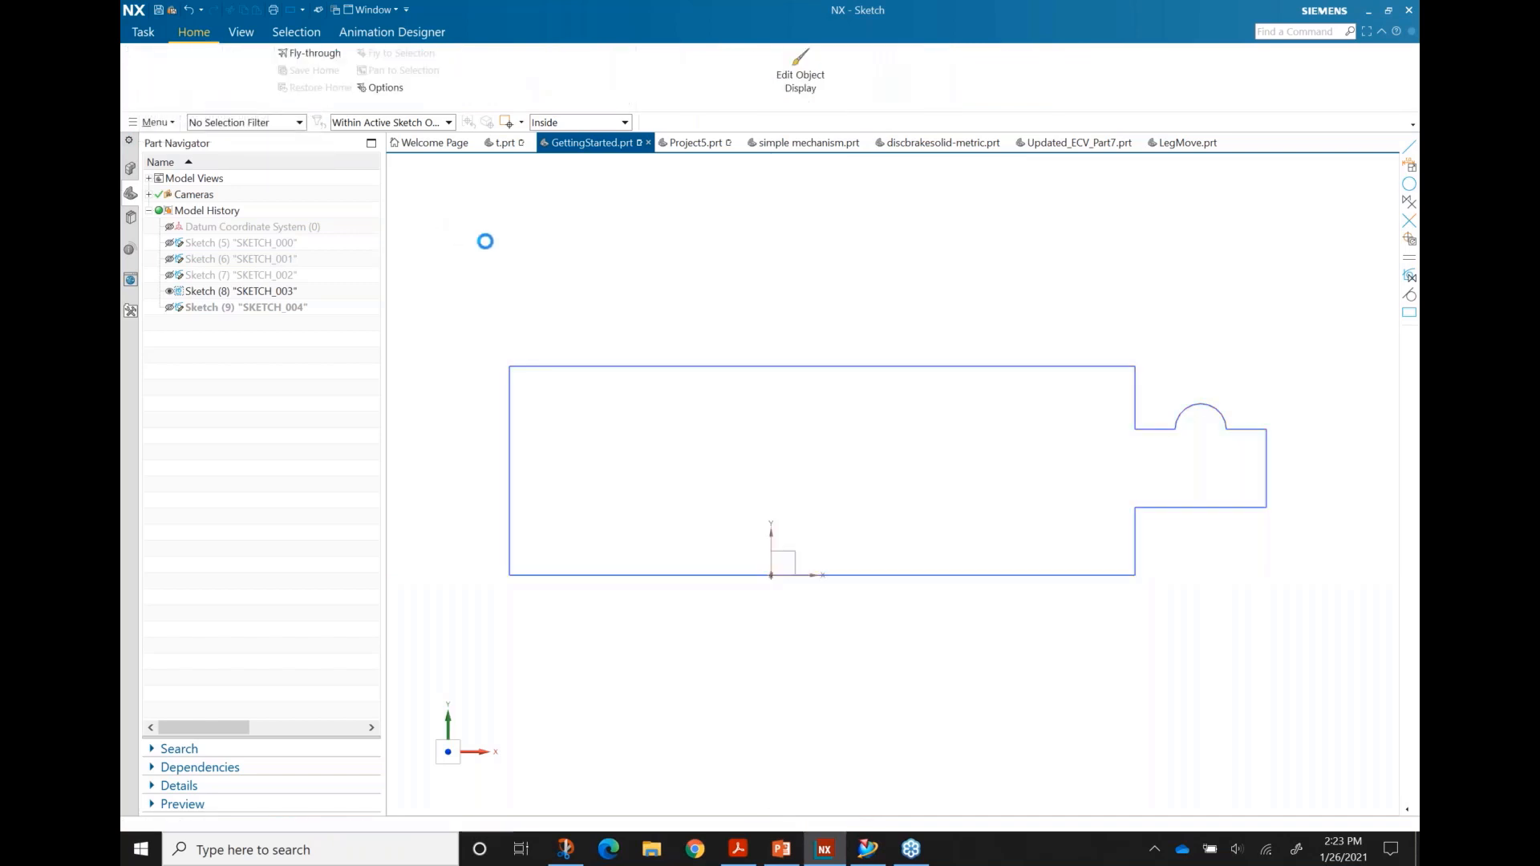
Step: Switch to Project5 and open SKETCH_000 for editing
click(687, 143)
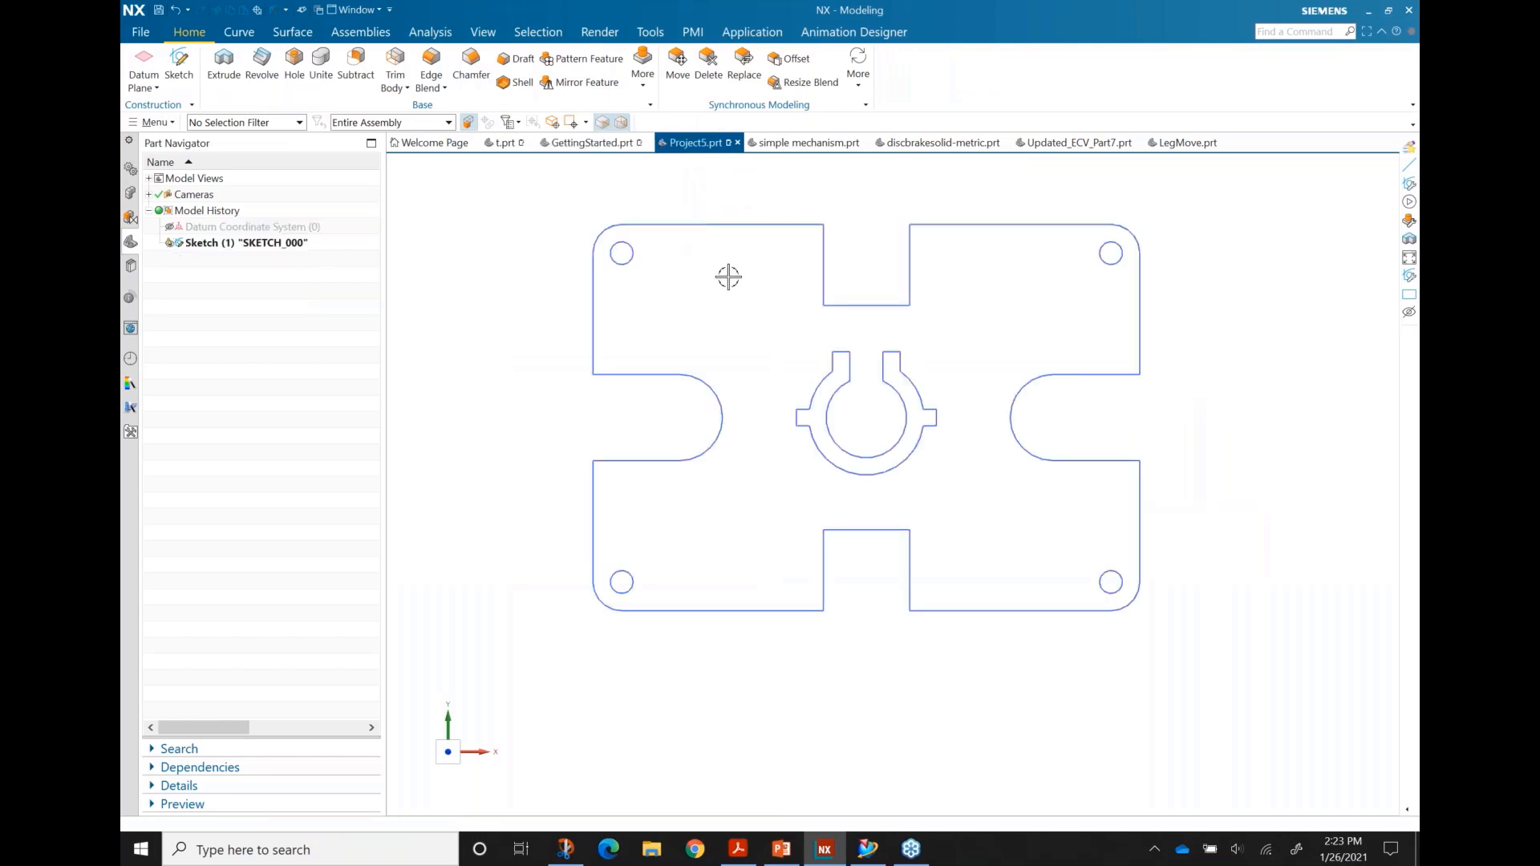
double_click(734, 225)
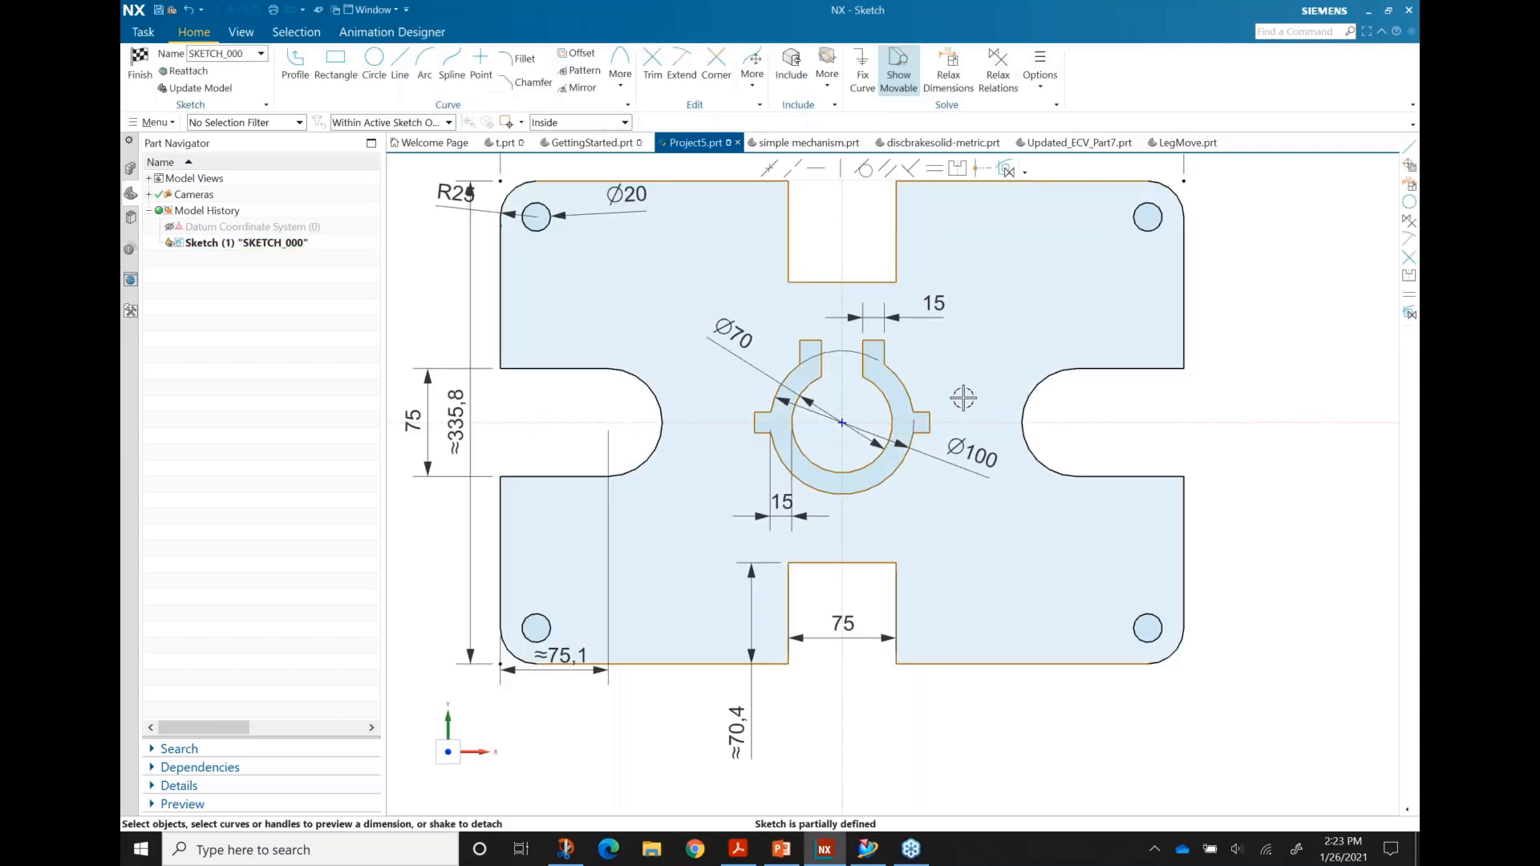
shift+middle_drag(1003, 294, 1005, 408)
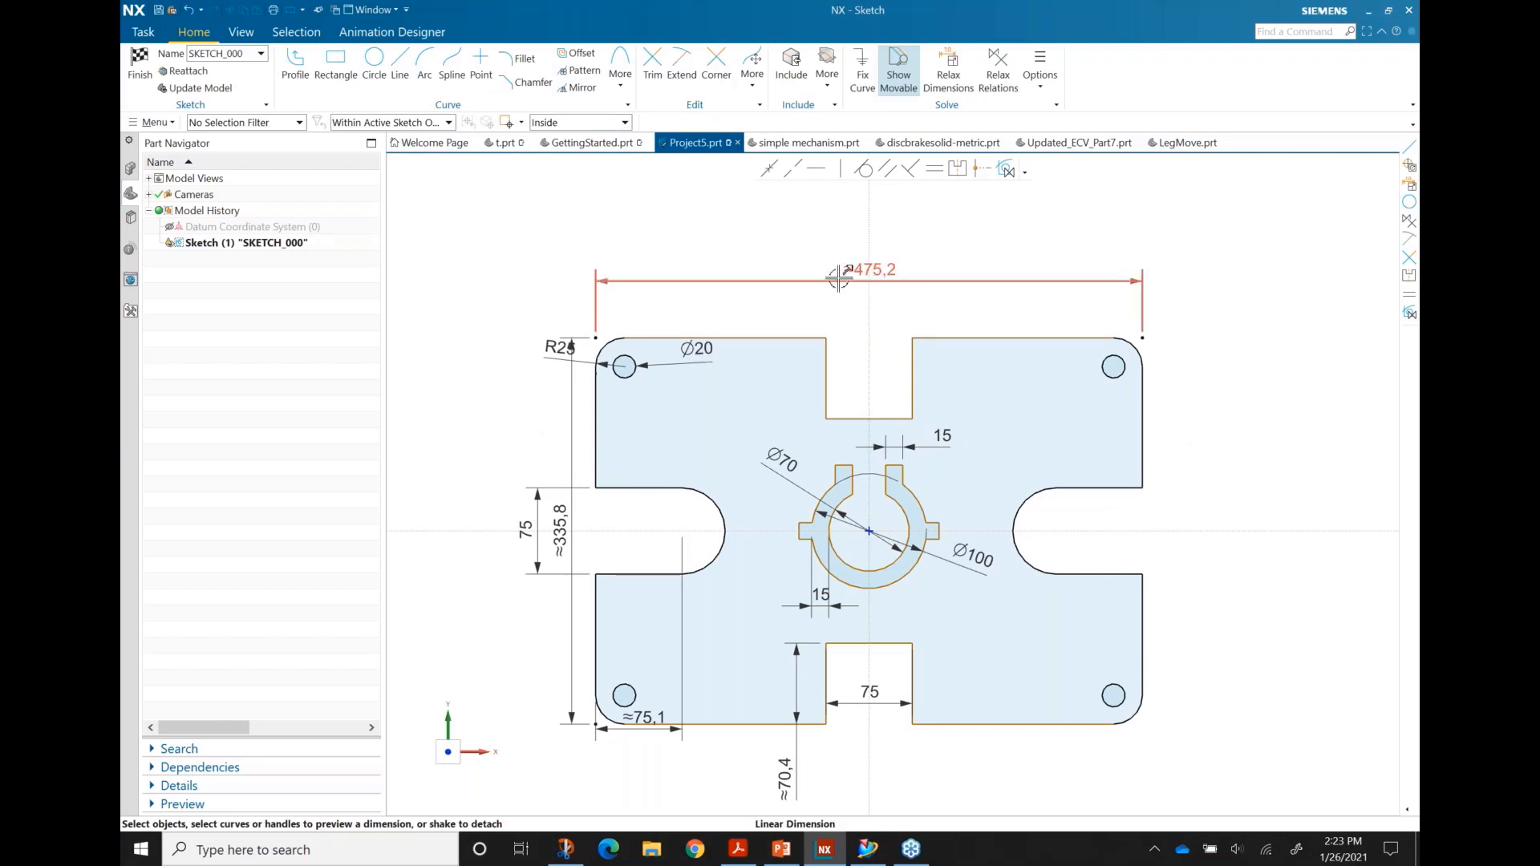
Step: Set the plate's overall width dimension to exactly 475
click(864, 283)
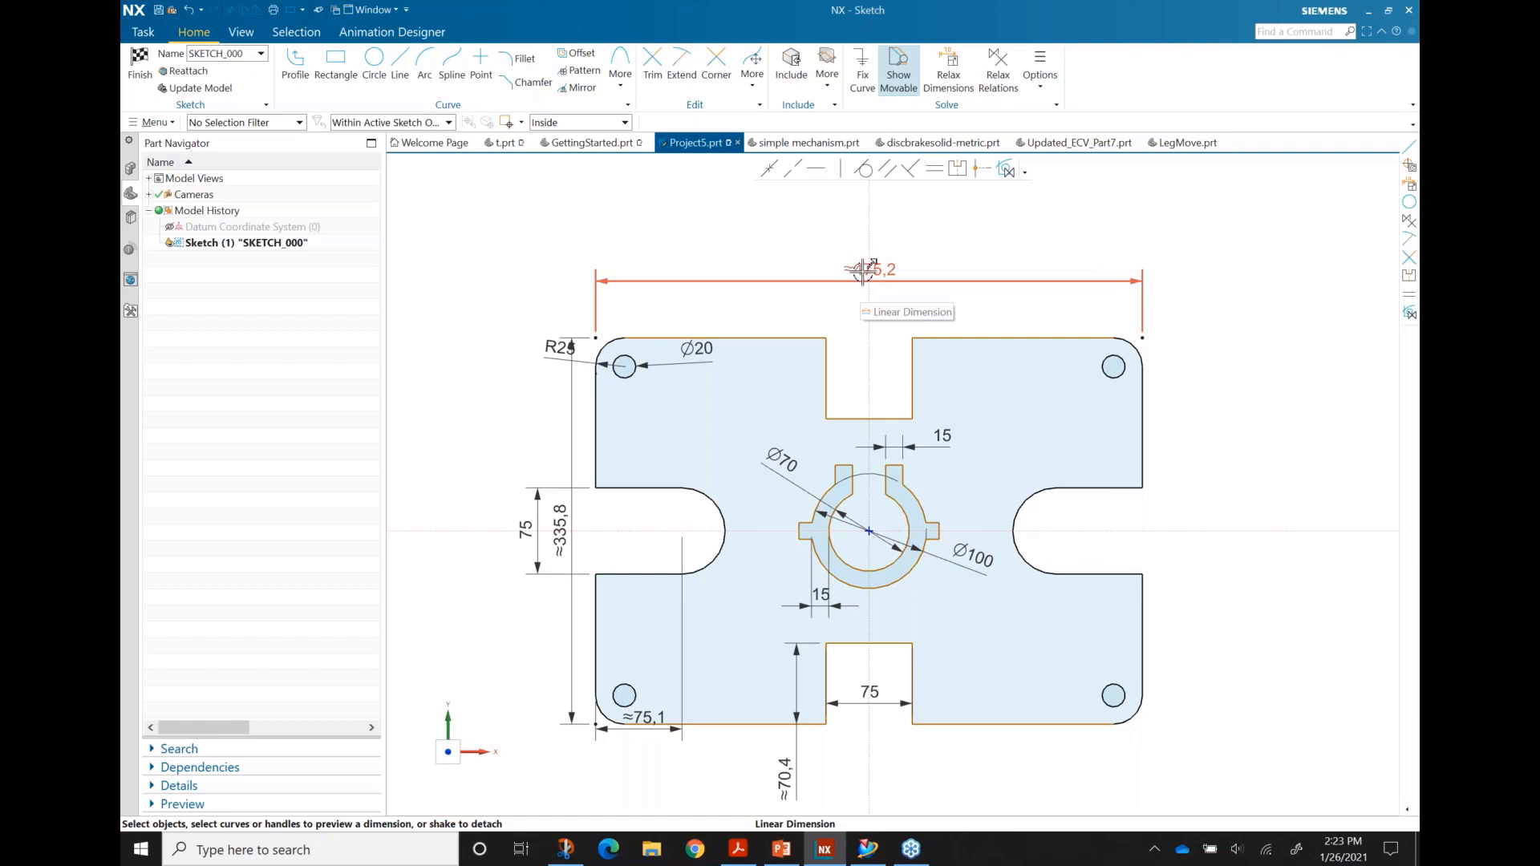
double_click(877, 270)
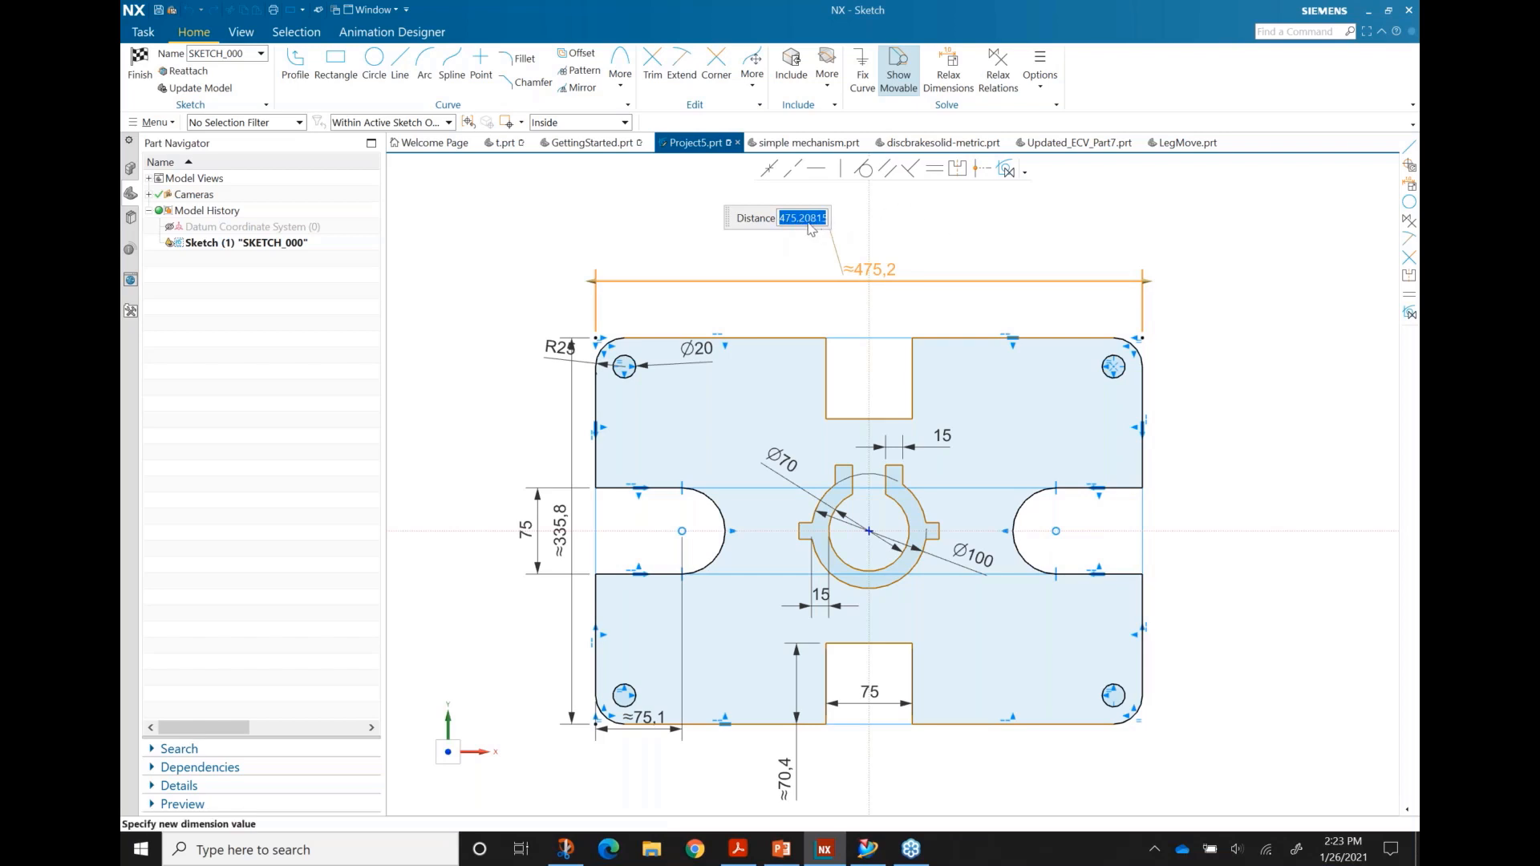
text(475)
key(Return)
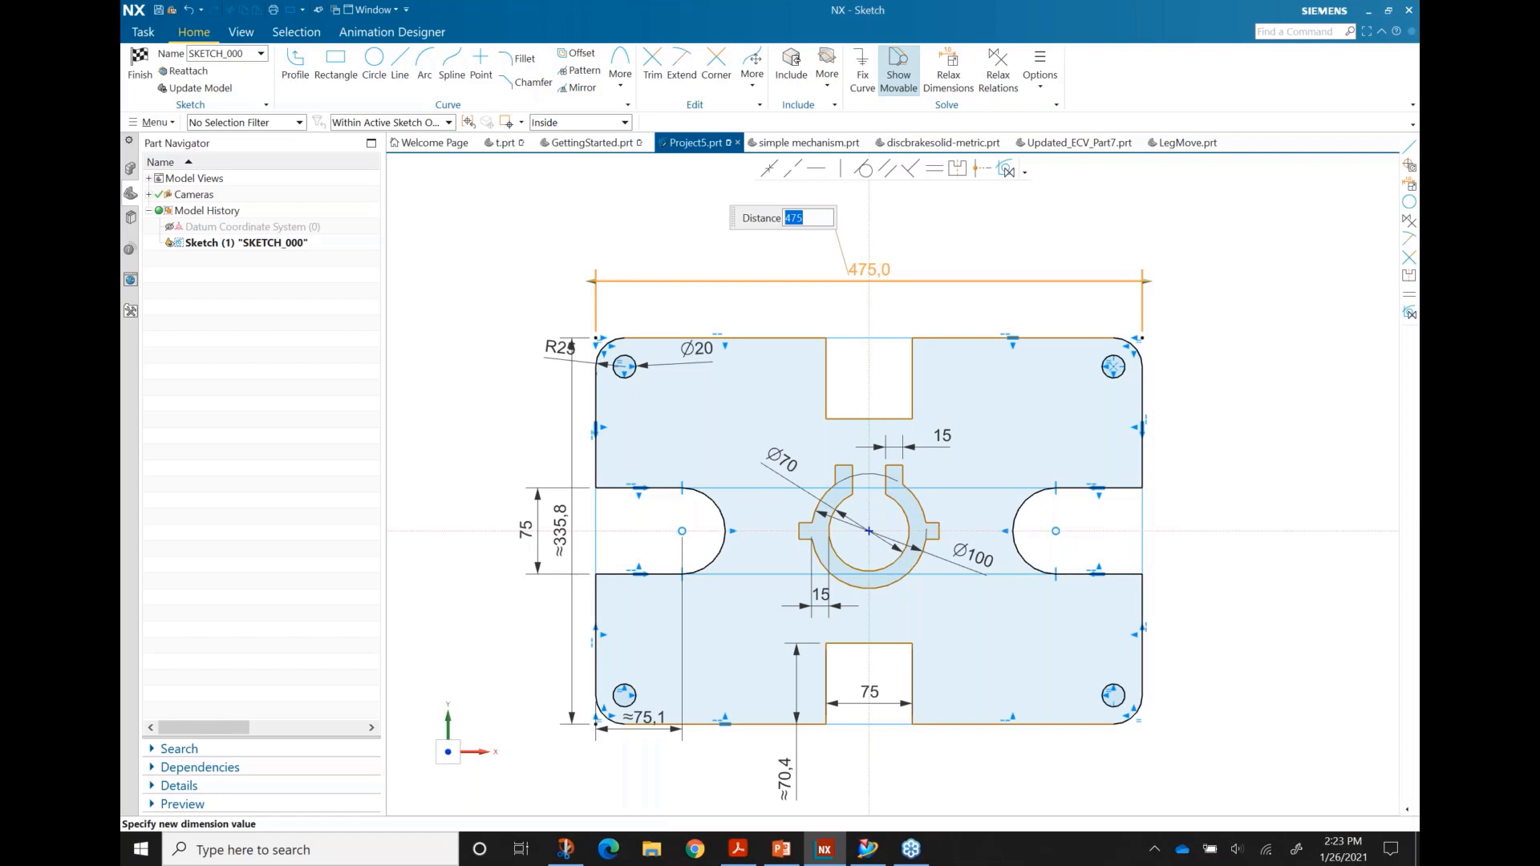
click(890, 242)
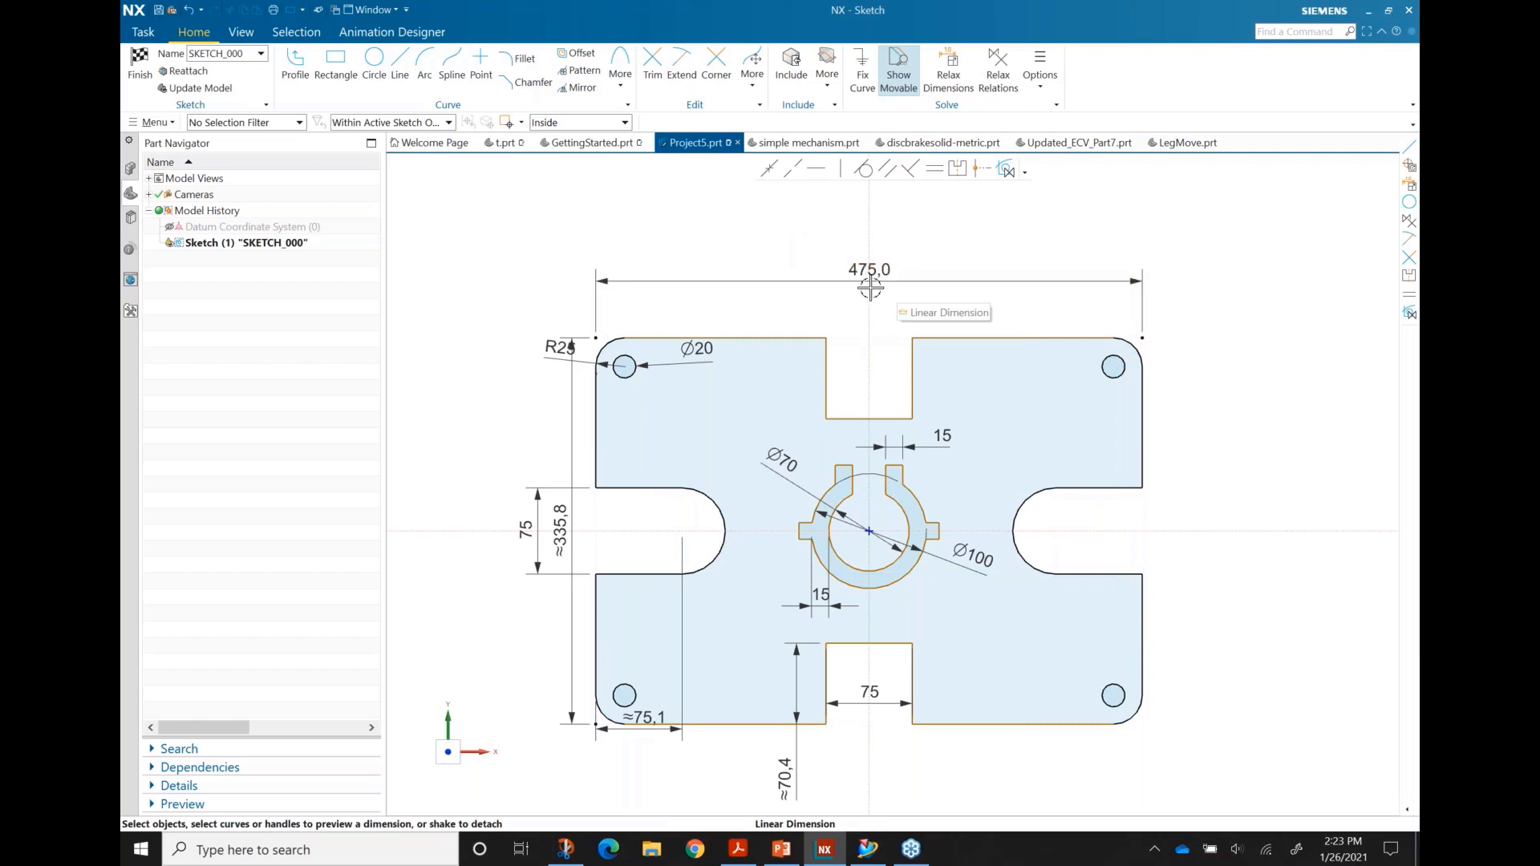
scroll(882, 281, down, 1)
scroll(944, 530, up, 1)
scroll(881, 259, down, 1)
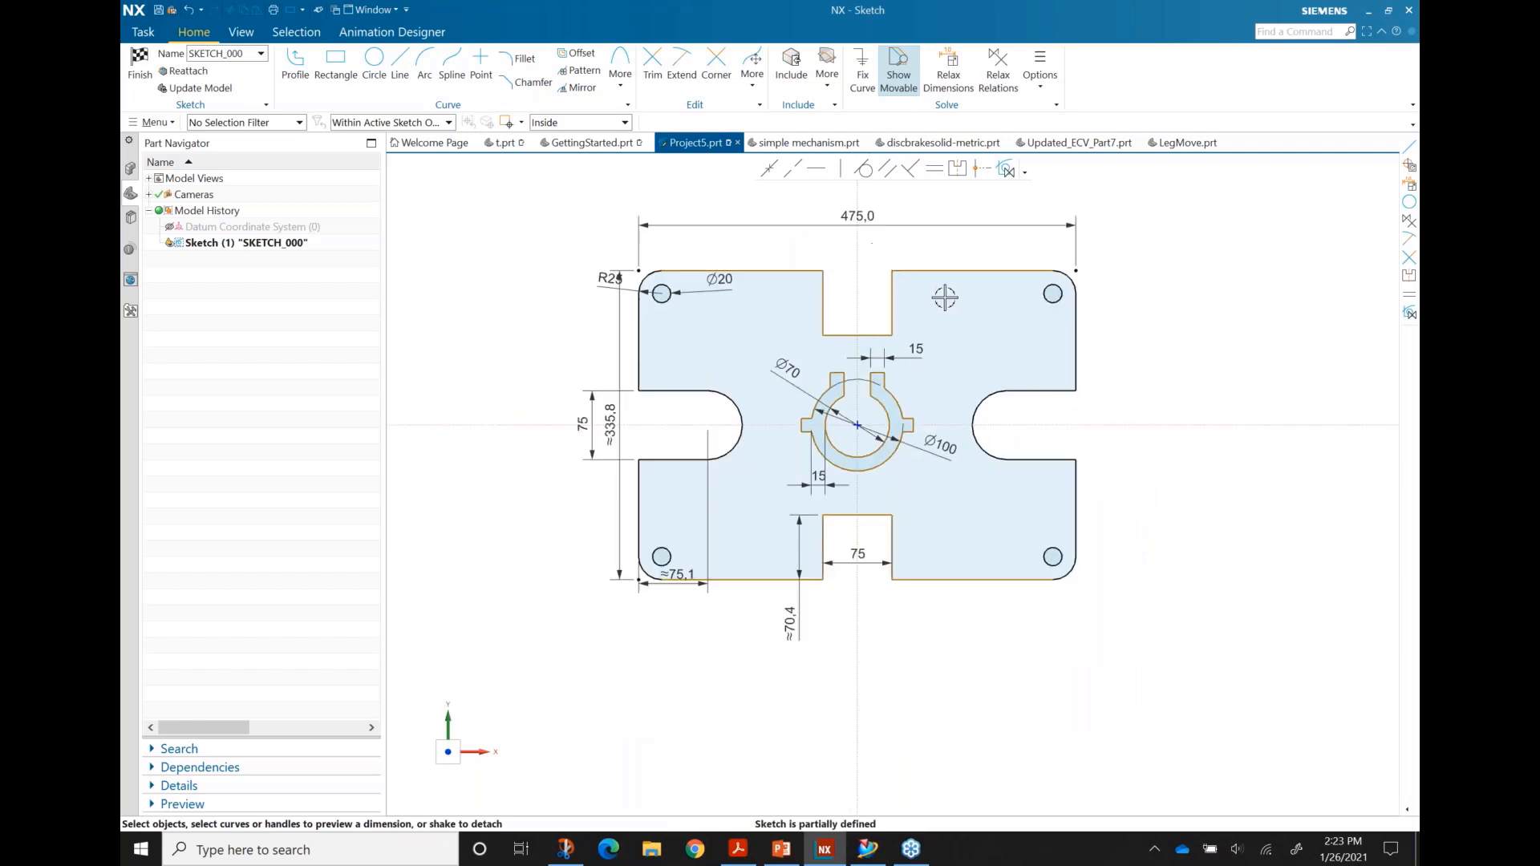
shift+middle_drag(847, 287, 848, 340)
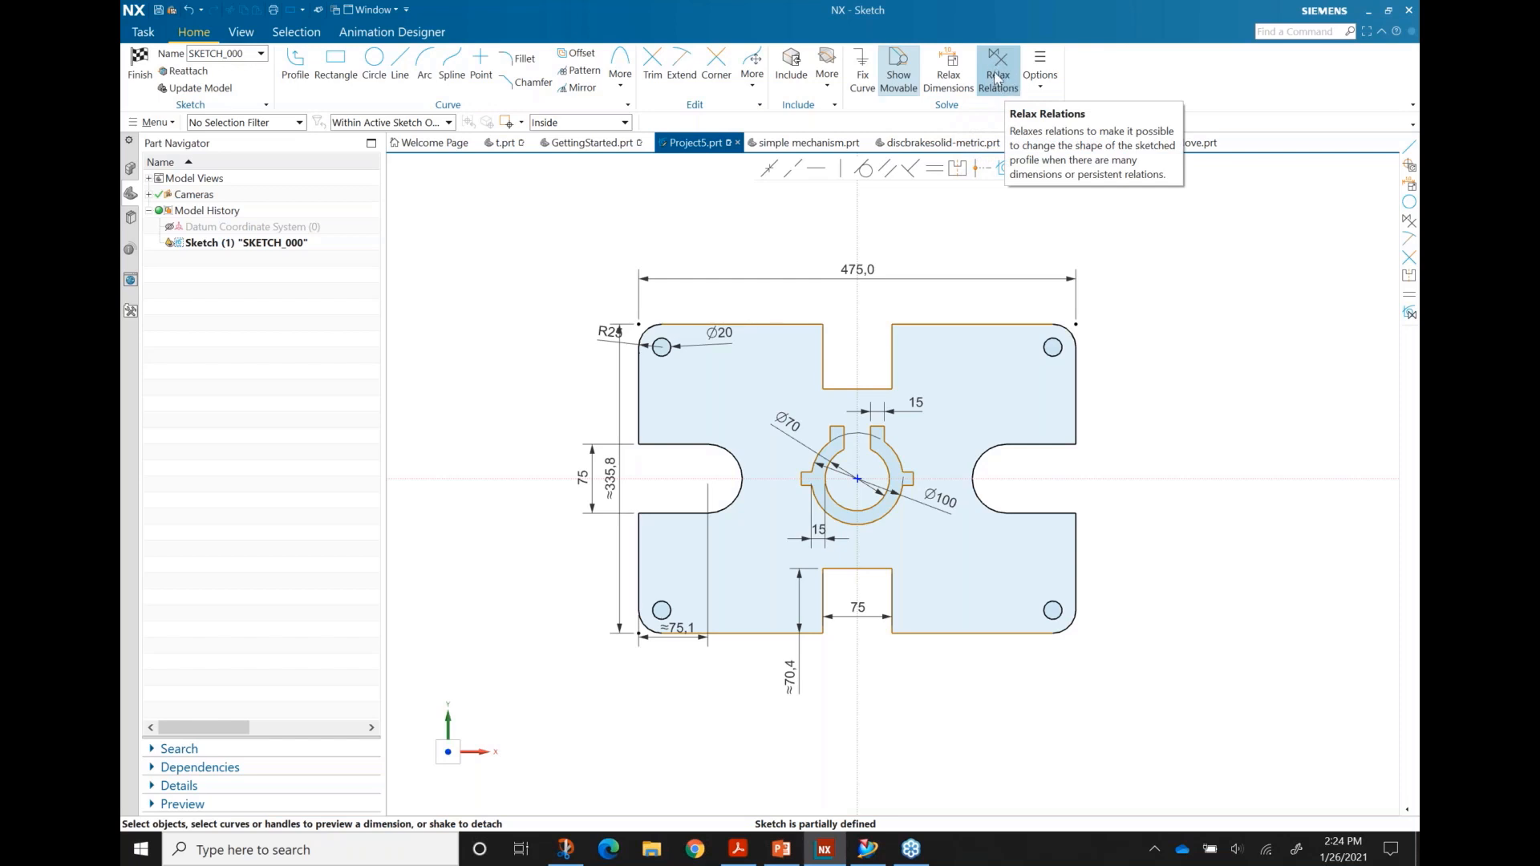
Step: Turn on Relax Dimensions and stretch the plate to about 537.6 wide by 380.9 tall
click(953, 77)
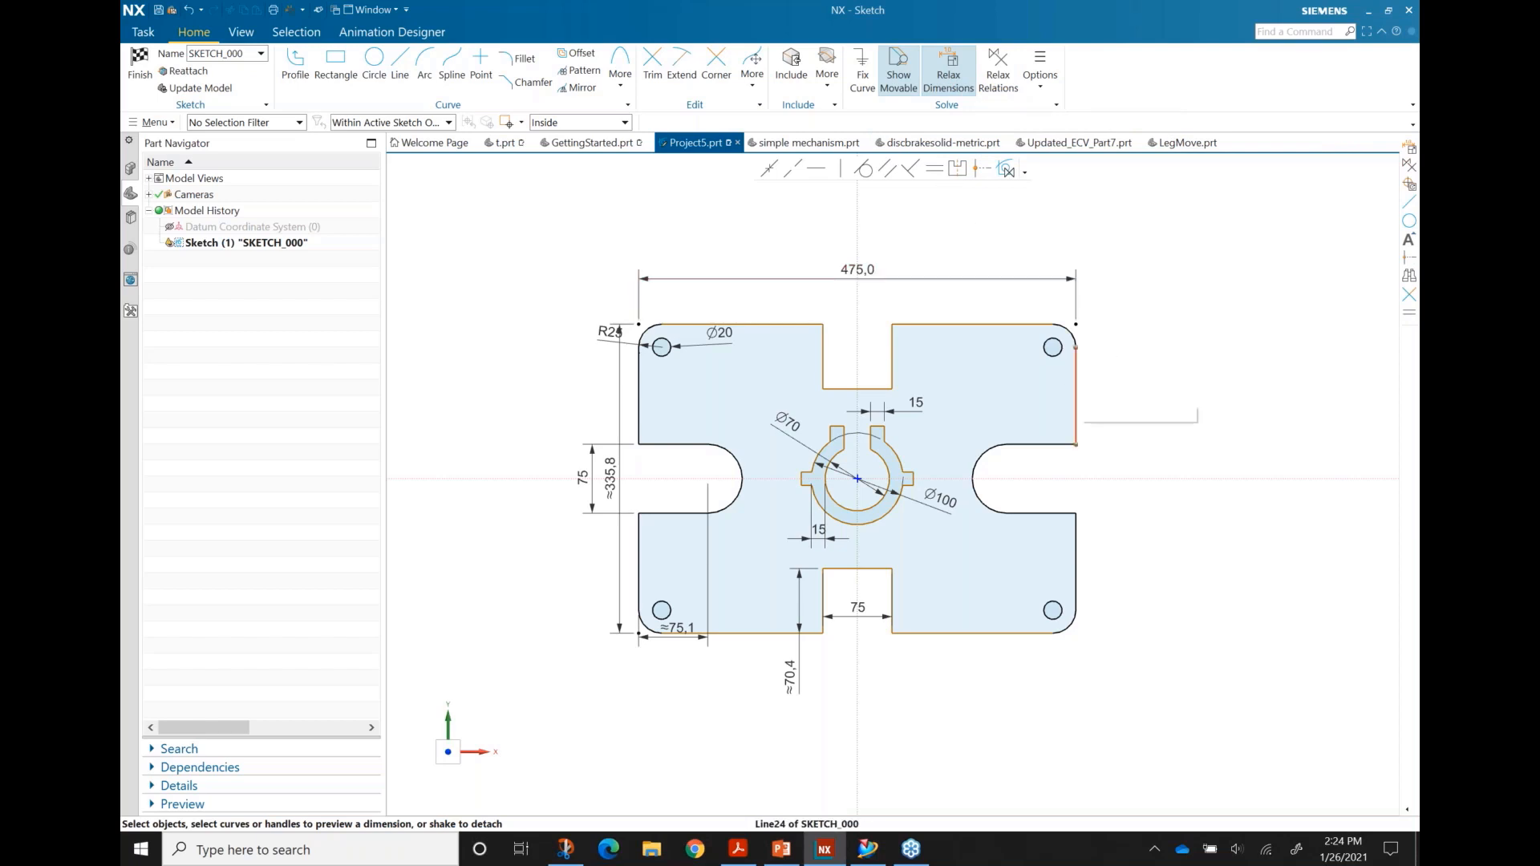
mouse_move(1077, 388)
mouse_down()
mouse_move(1148, 393)
mouse_move(1078, 388)
mouse_move(1133, 393)
mouse_move(1083, 394)
mouse_move(1106, 395)
mouse_up()
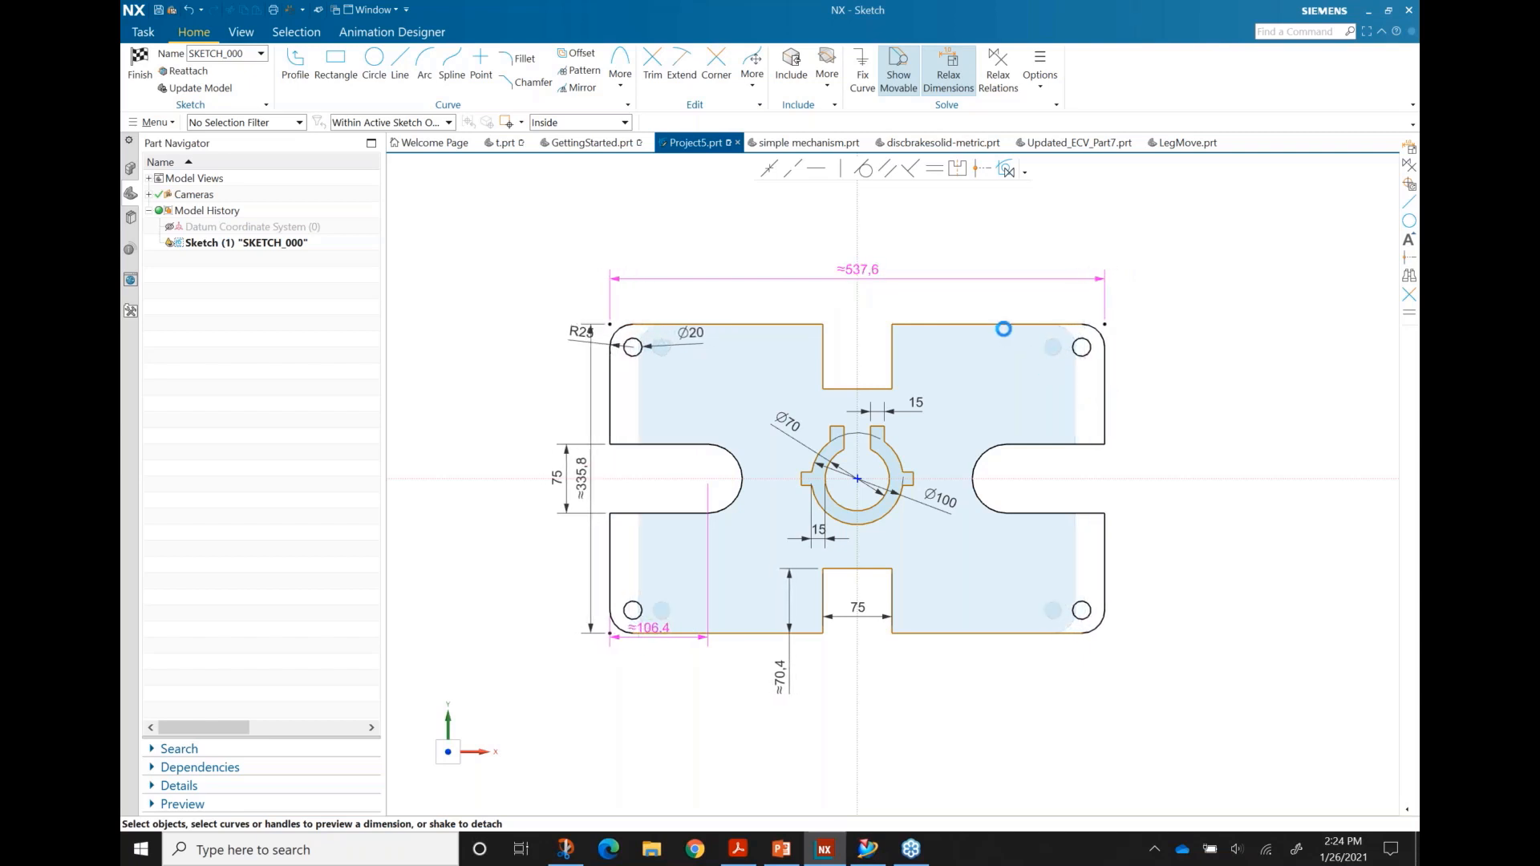
mouse_move(1011, 321)
mouse_down()
mouse_move(1007, 296)
mouse_move(1006, 333)
mouse_up()
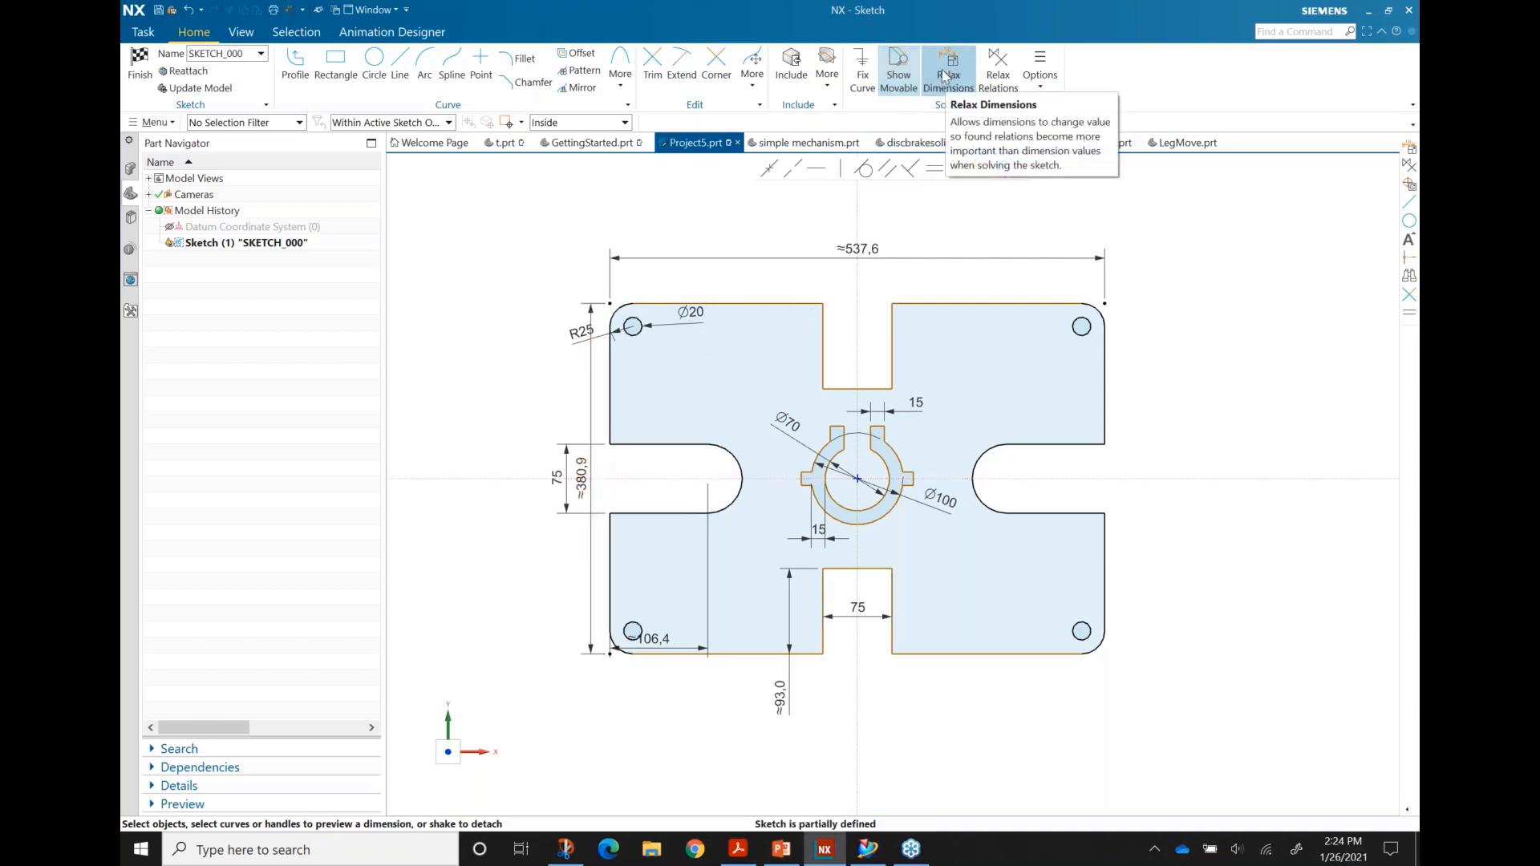
Step: Enable Relax Relations and Rotate Drag, test-dragging the slot edge and central hub circle
click(1000, 78)
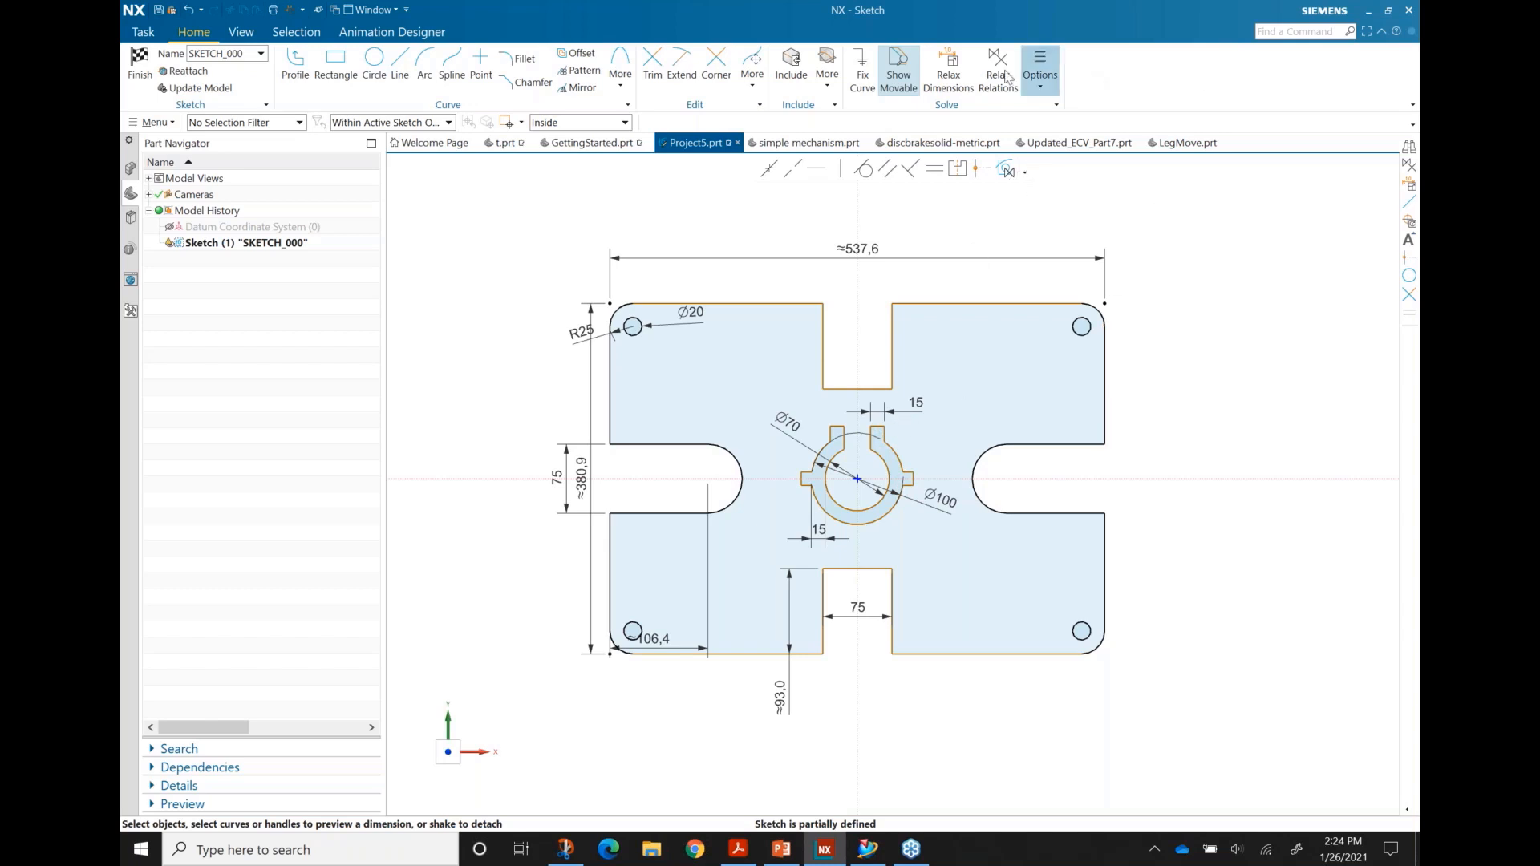
mouse_move(893, 340)
mouse_down()
mouse_move(854, 343)
mouse_move(911, 343)
mouse_move(870, 336)
mouse_move(896, 330)
mouse_up()
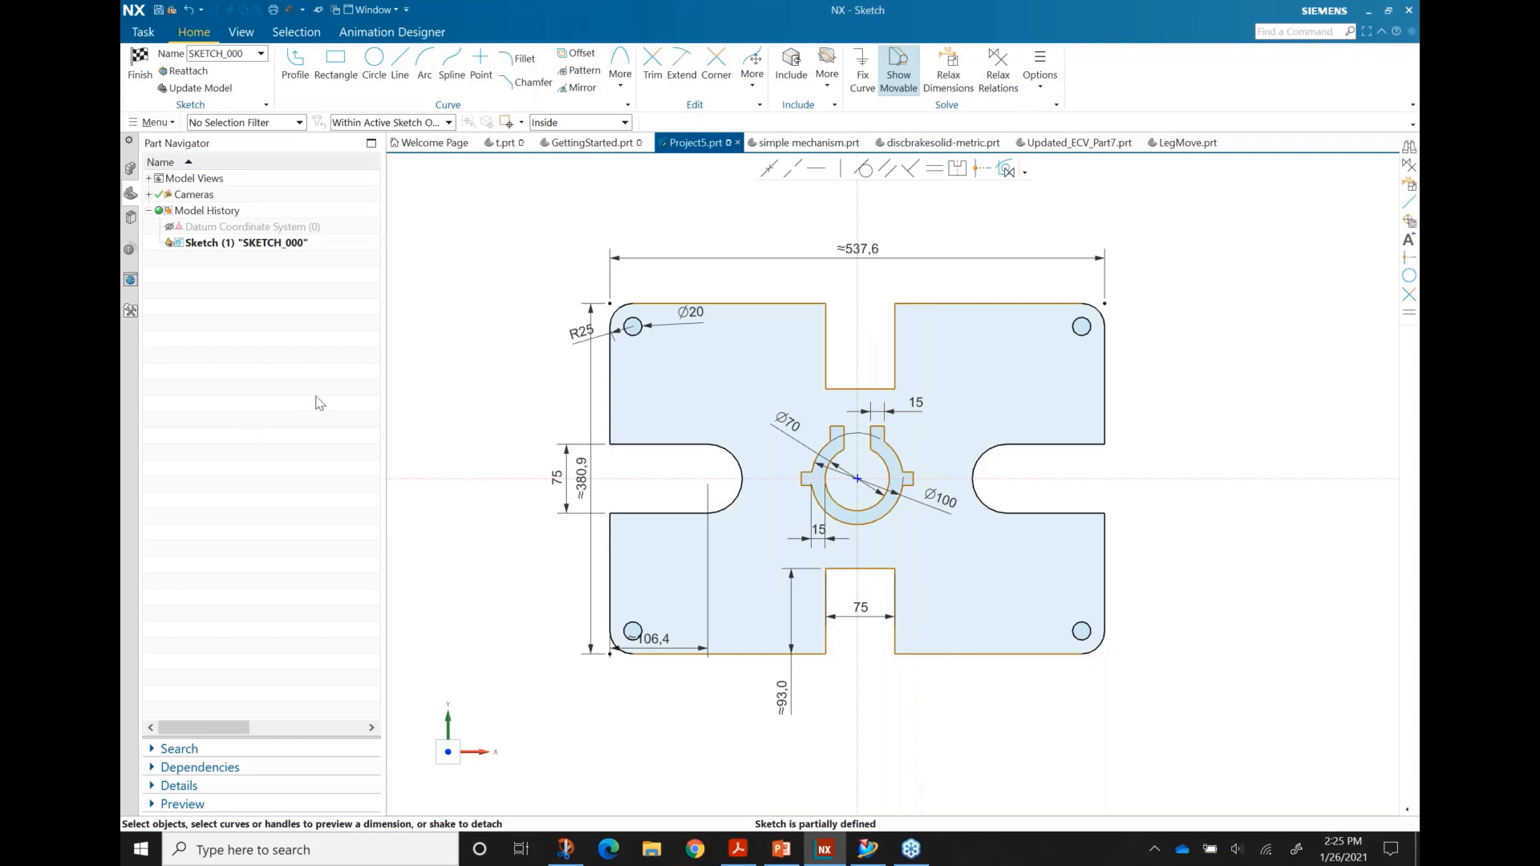
click(1043, 88)
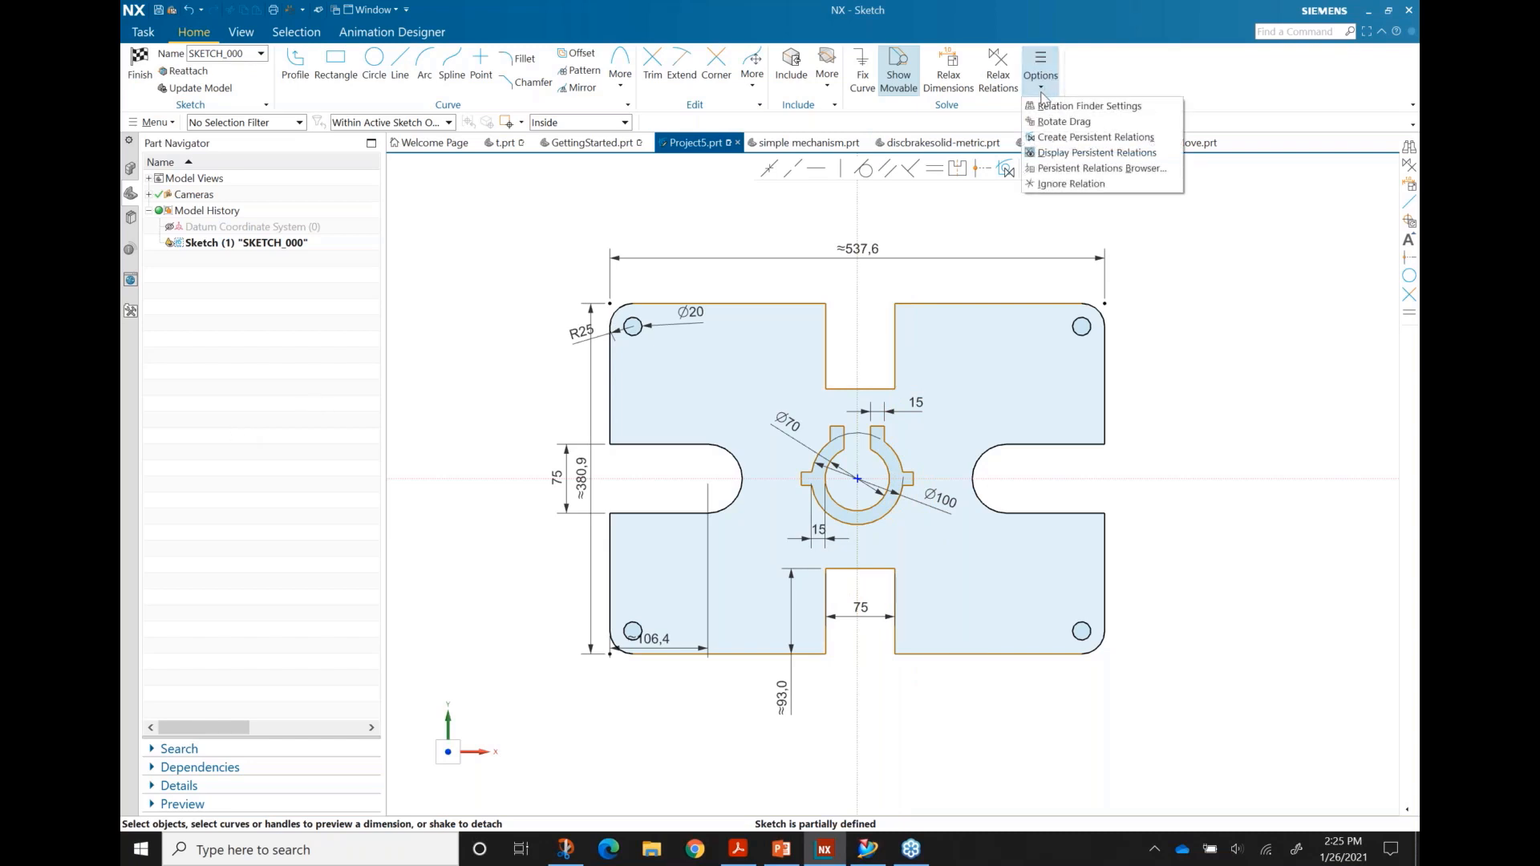
click(1073, 122)
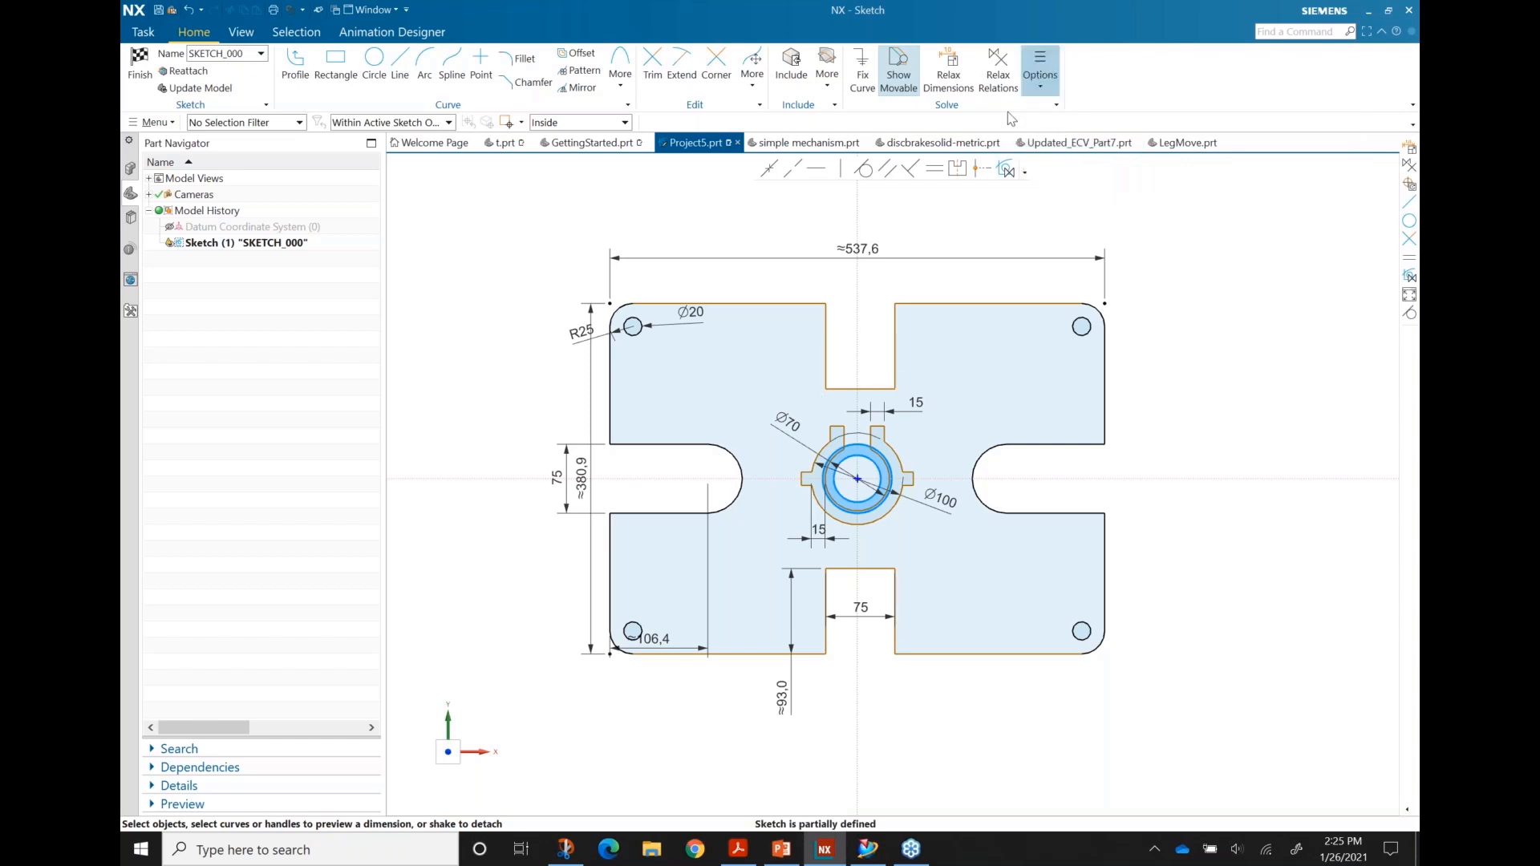
mouse_move(814, 463)
mouse_down()
mouse_move(499, 370)
mouse_move(495, 297)
mouse_move(504, 286)
mouse_move(733, 479)
mouse_move(702, 477)
mouse_move(858, 479)
mouse_up()
scroll(860, 493, up, 2)
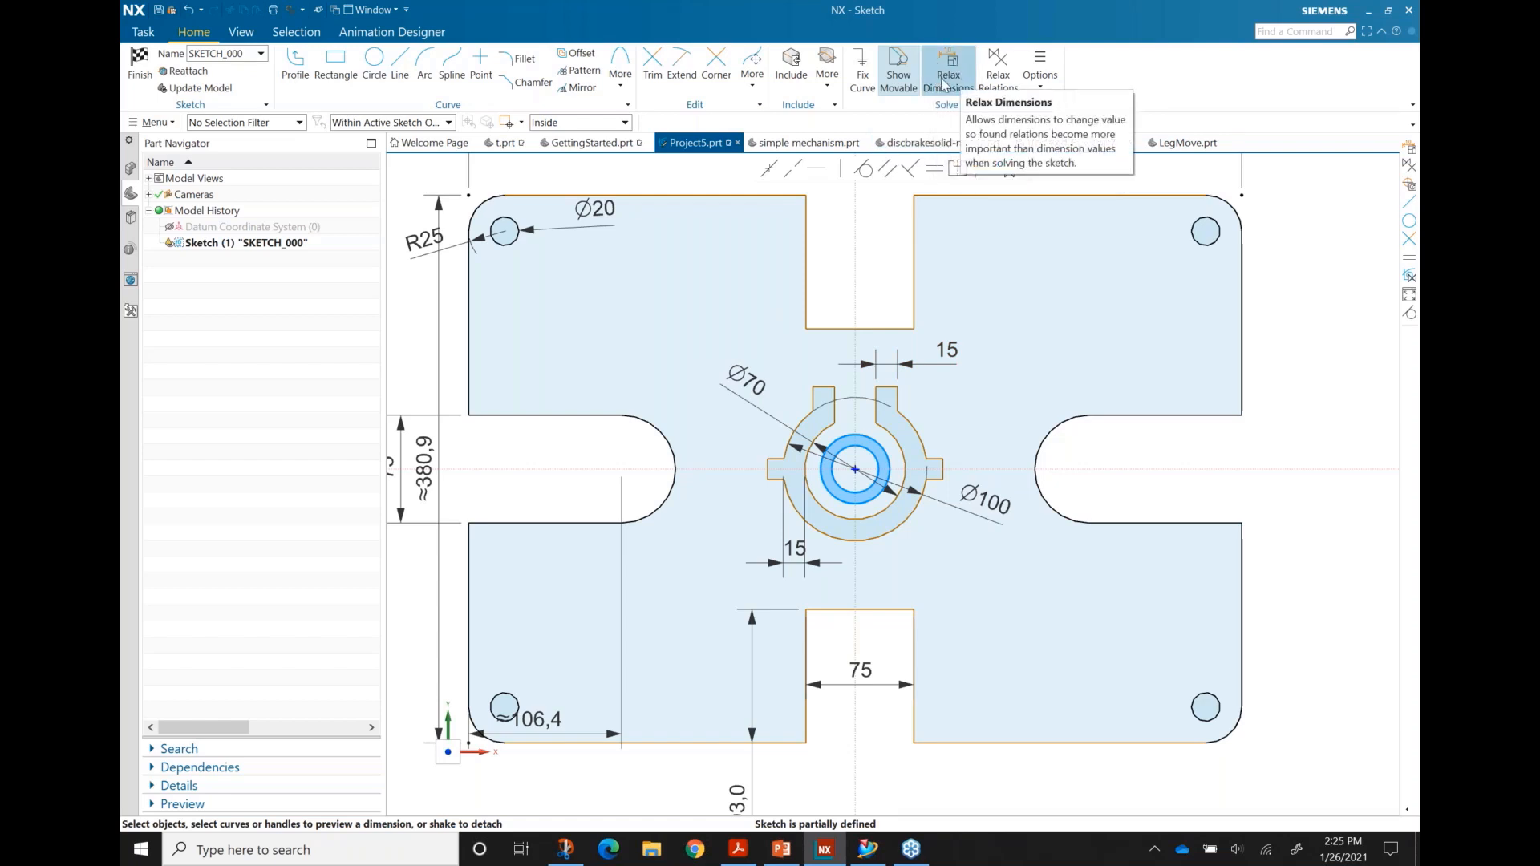
click(998, 71)
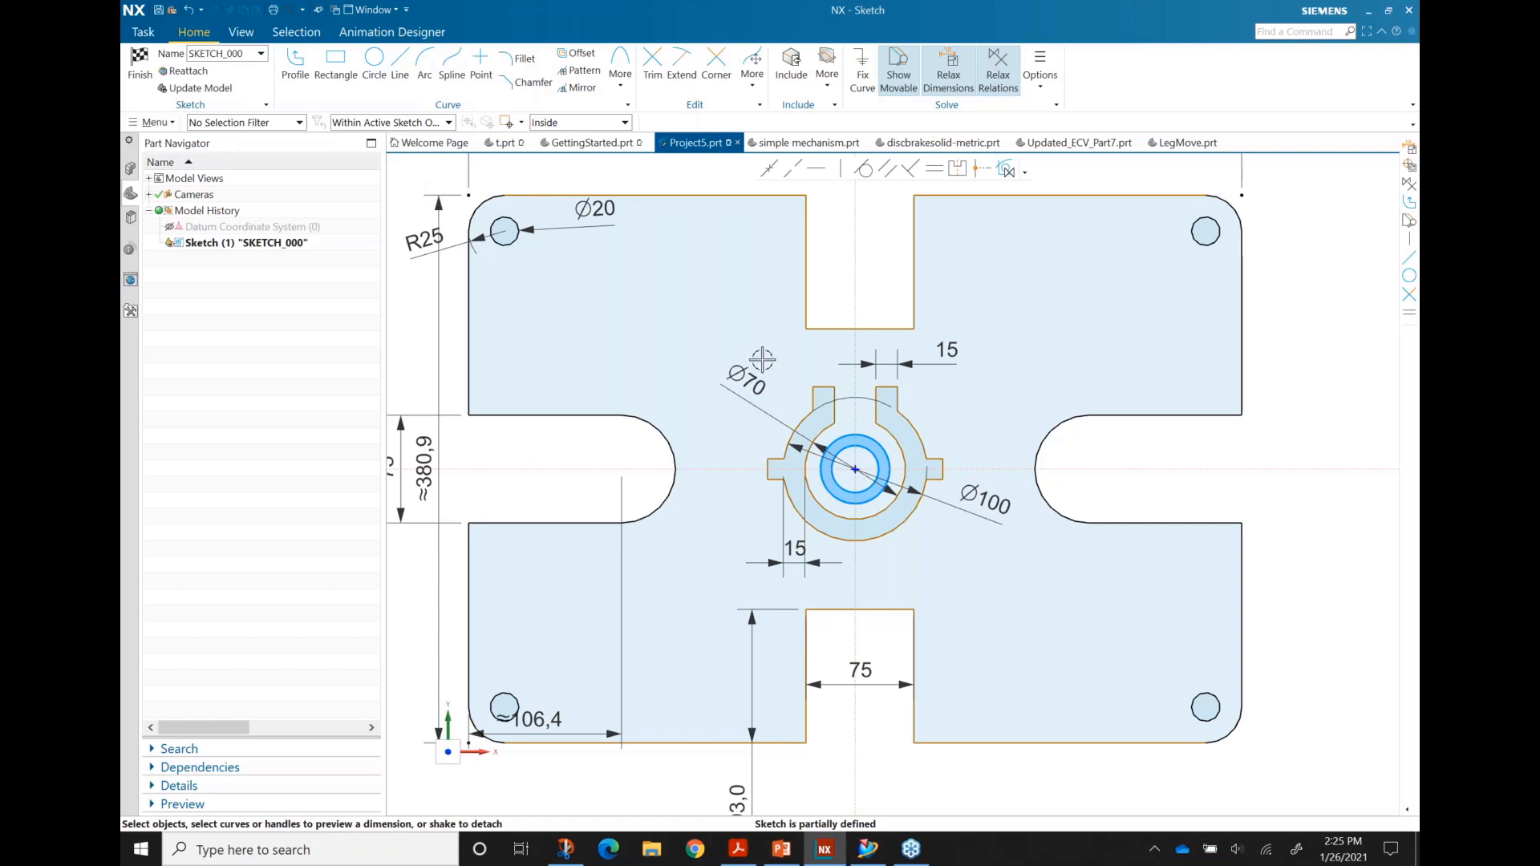
Step: Select the notched hub geometry and relax its Symmetric relation
drag(693, 343, 1021, 587)
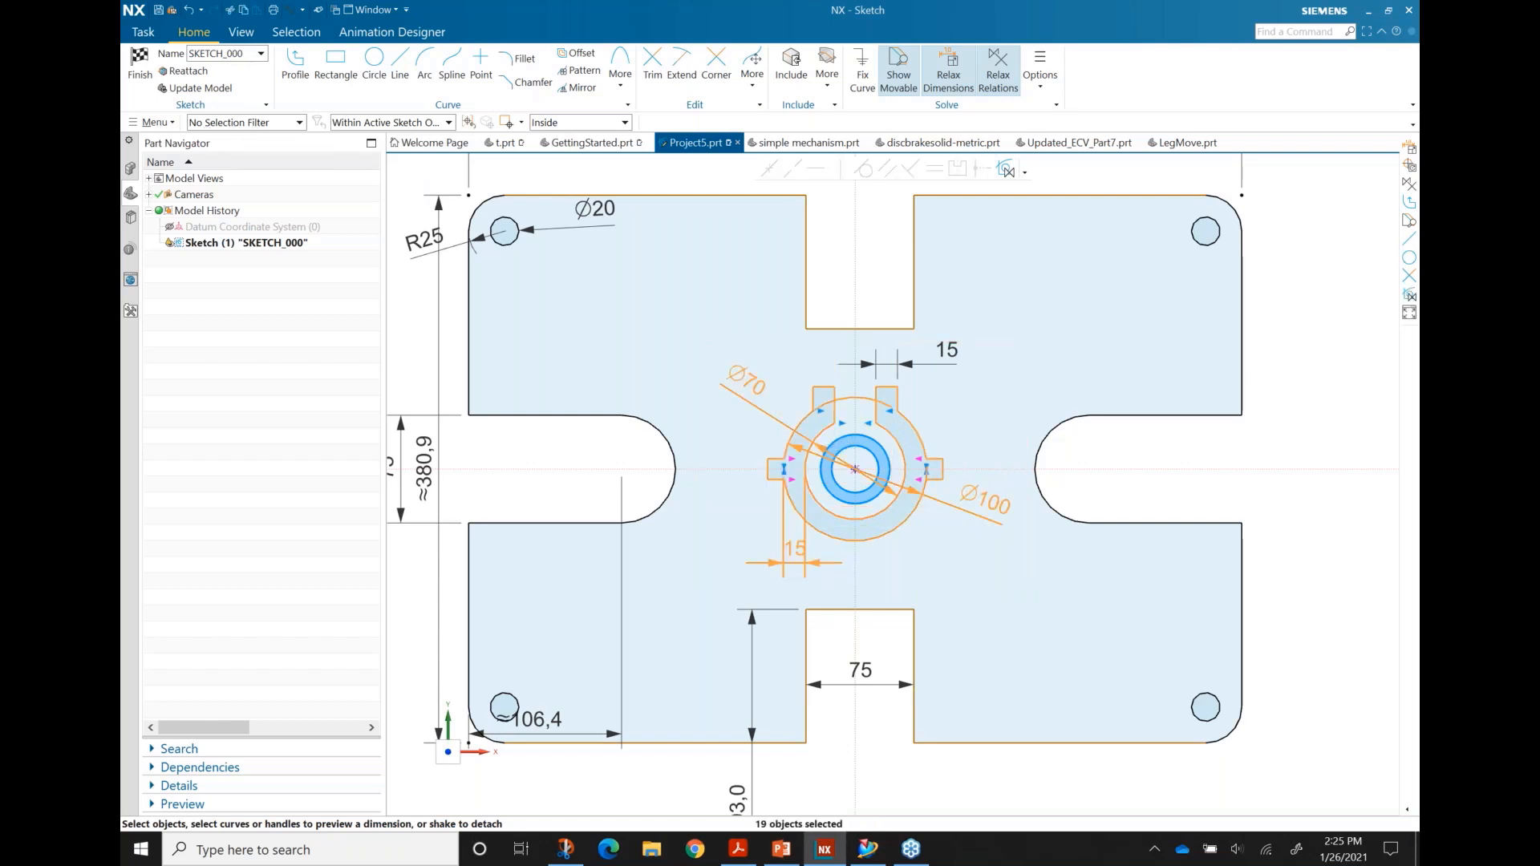
scroll(924, 444, up, 2)
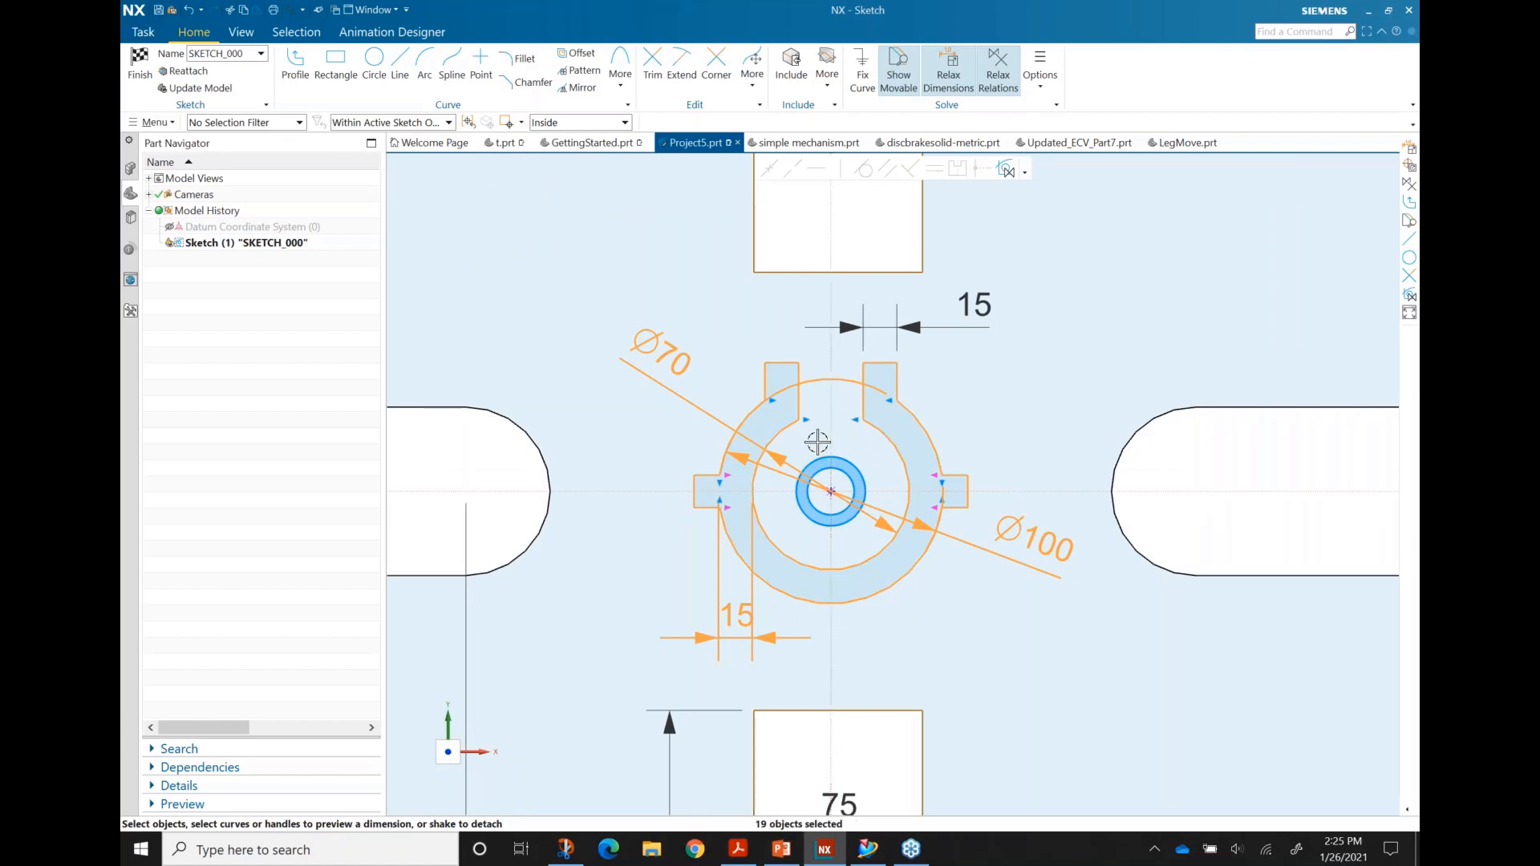
scroll(822, 441, up, 1)
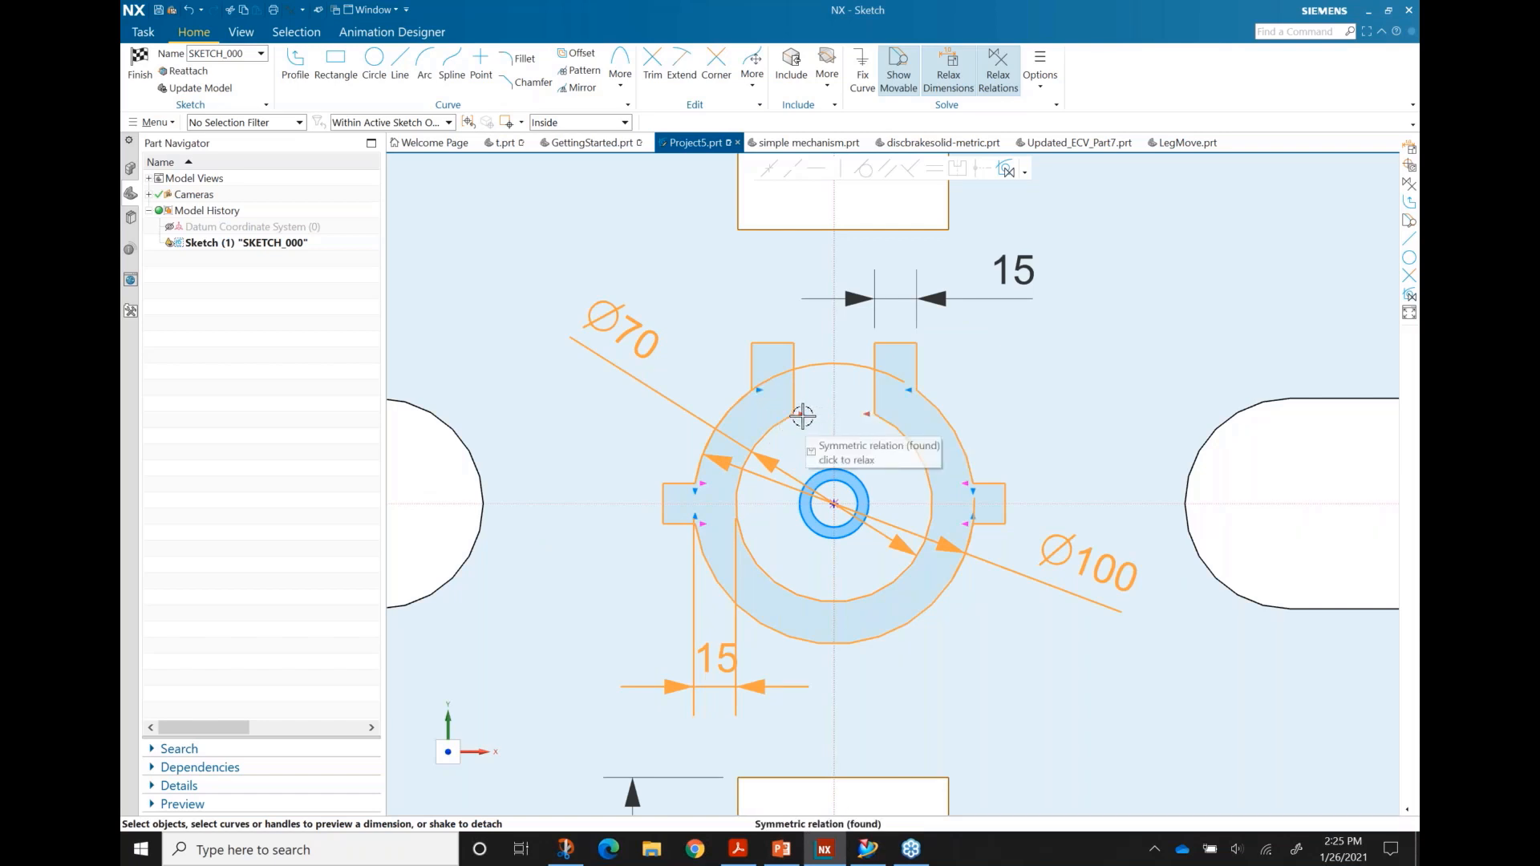
click(761, 392)
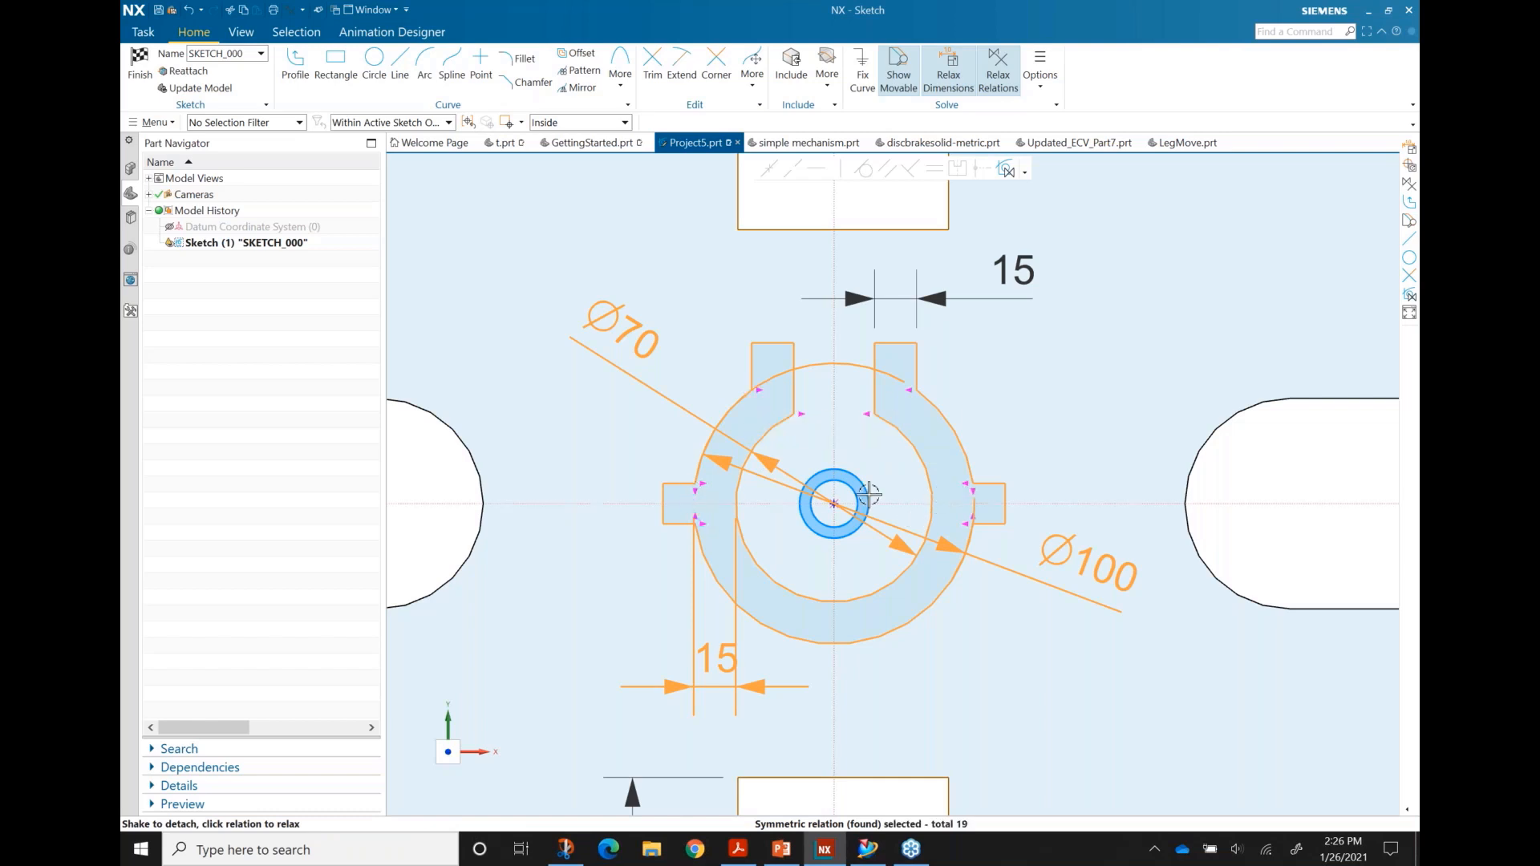
Step: Rotate the notched ring about 78° counter-clockwise and finish the sketch
scroll(879, 484, down, 1)
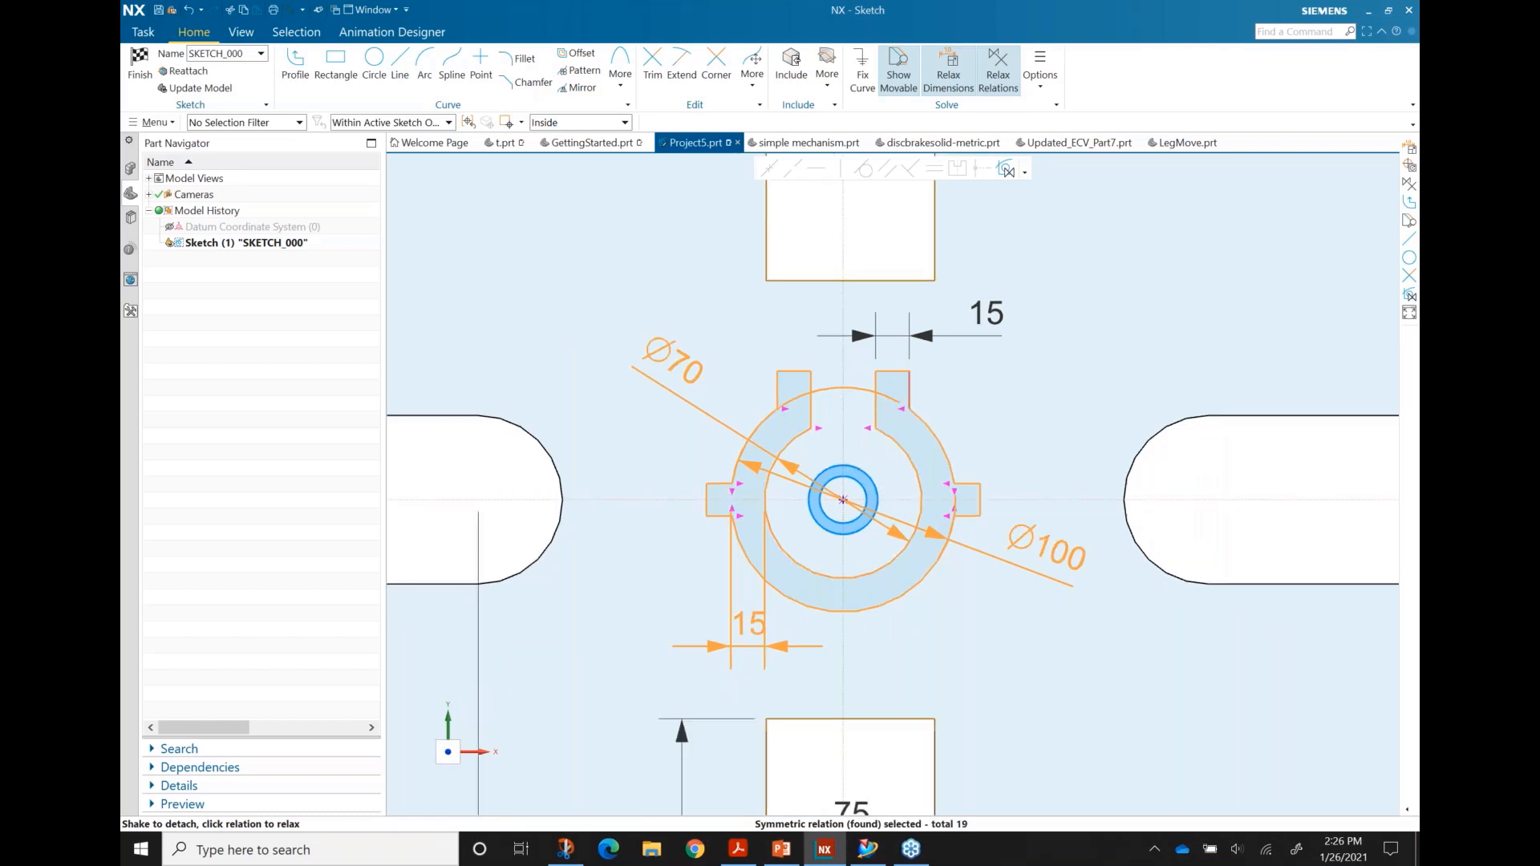
mouse_move(892, 383)
mouse_down()
mouse_move(835, 382)
mouse_move(726, 441)
mouse_move(734, 553)
mouse_move(817, 564)
mouse_move(753, 550)
mouse_move(688, 509)
mouse_move(664, 447)
mouse_move(672, 393)
mouse_up()
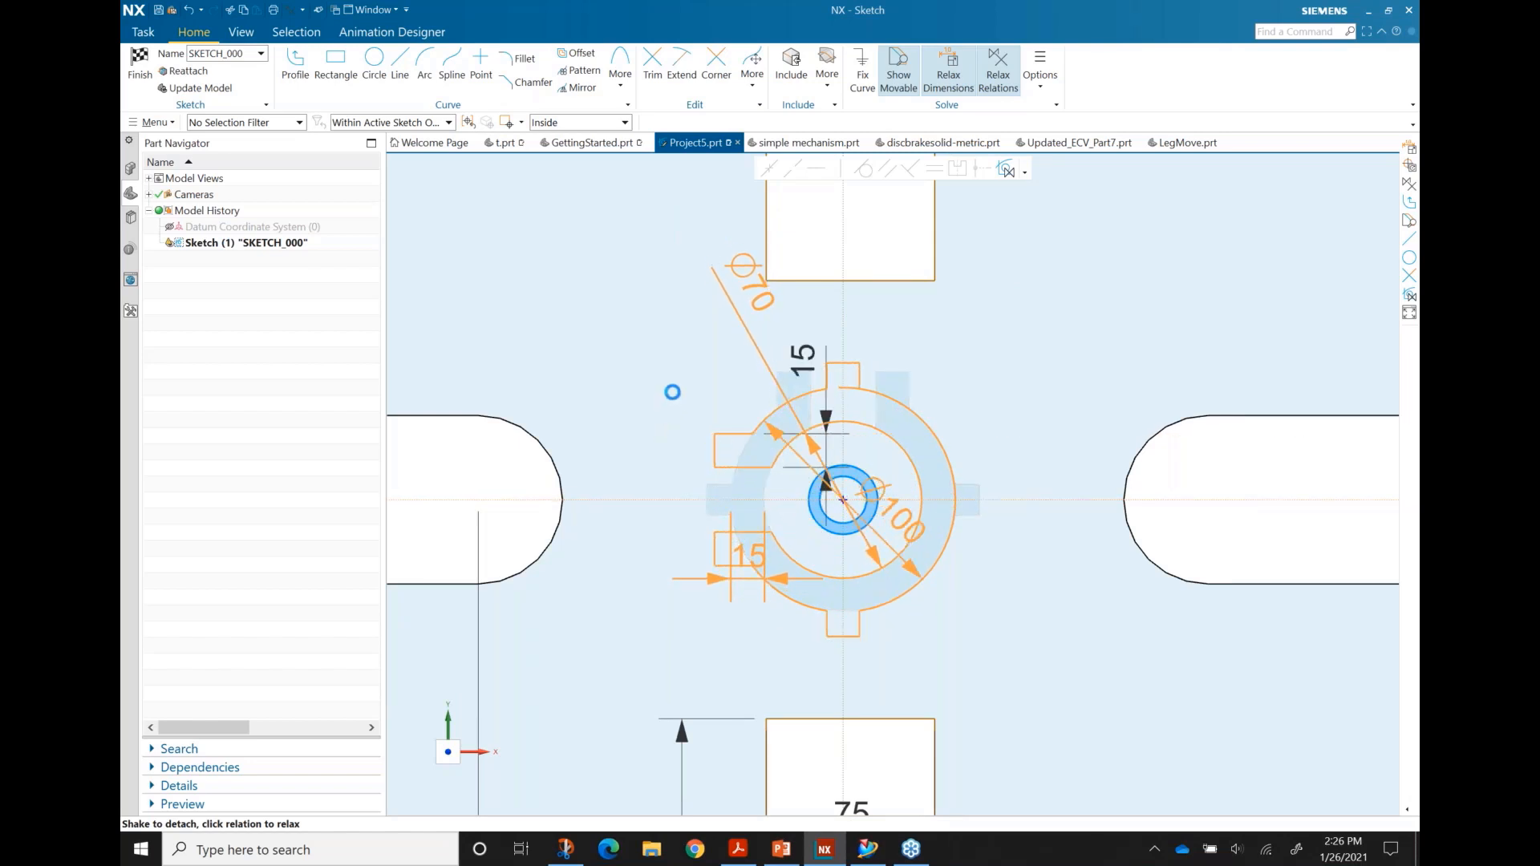
scroll(823, 455, down, 1)
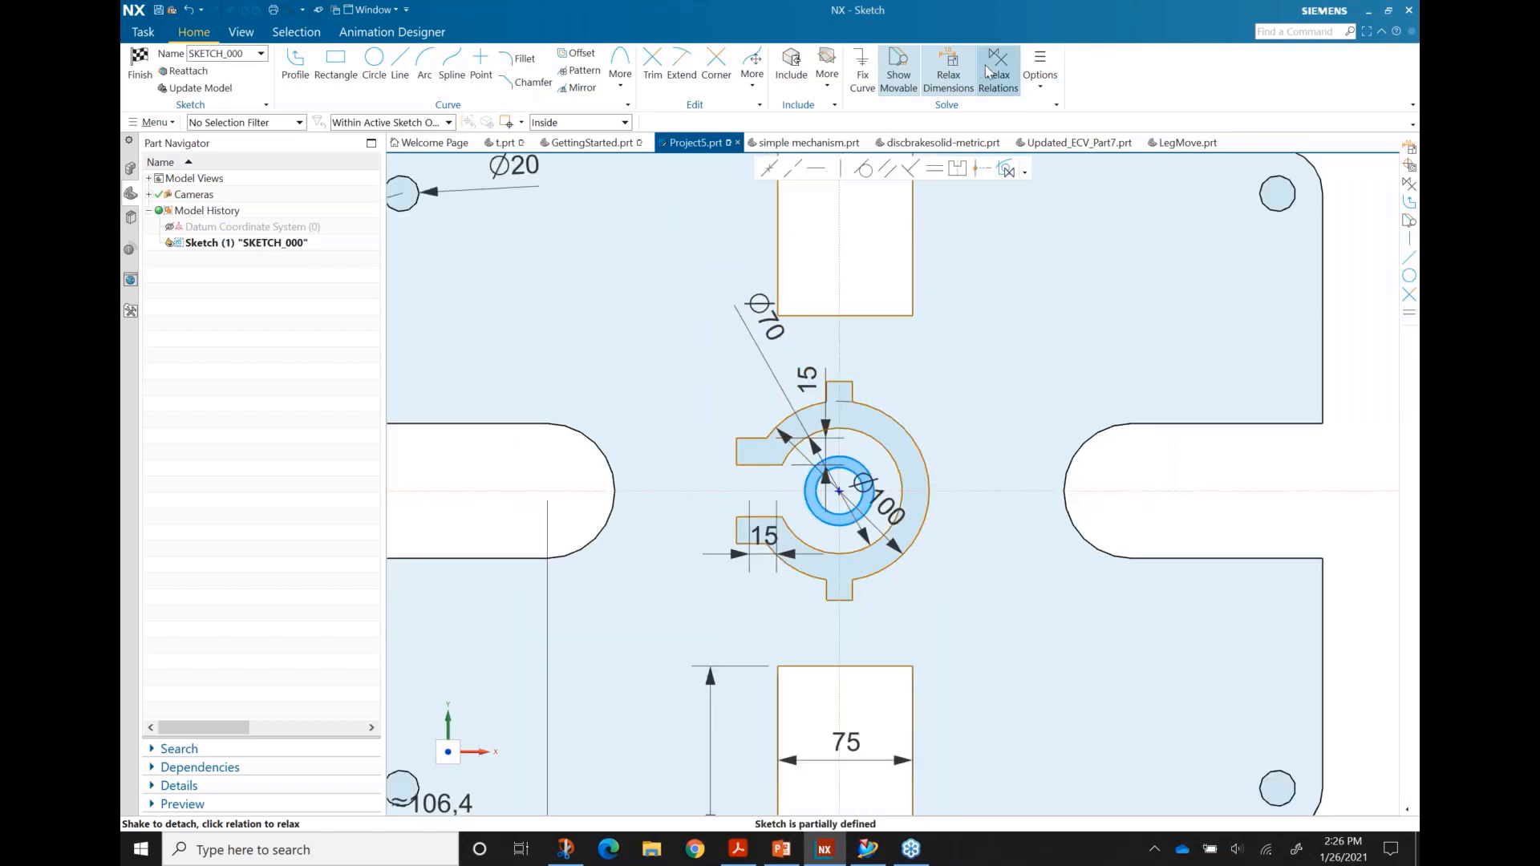
scroll(905, 287, down, 3)
scroll(878, 319, up, 1)
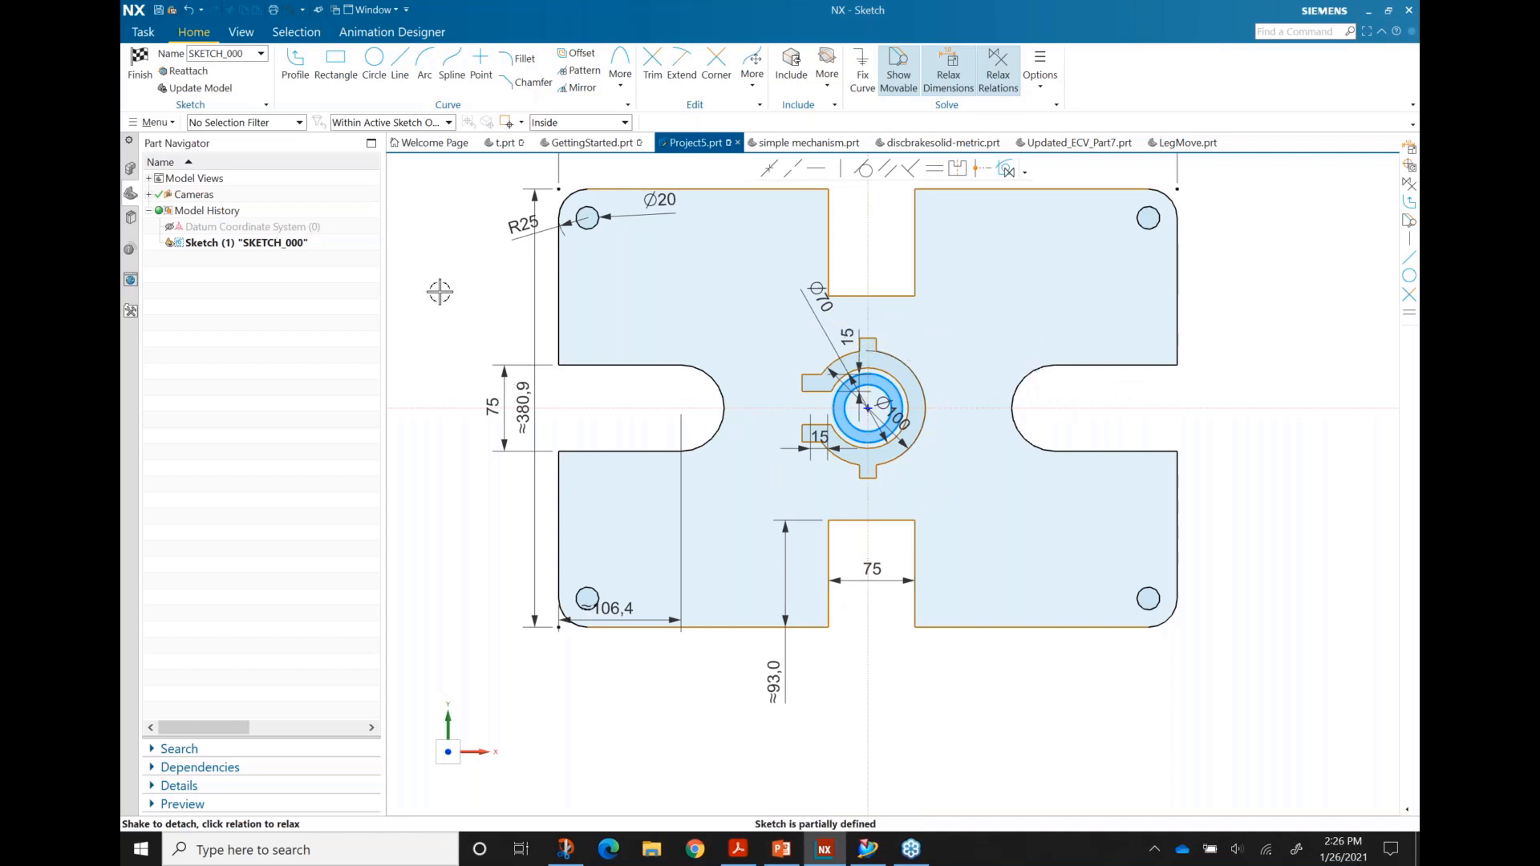
click(139, 64)
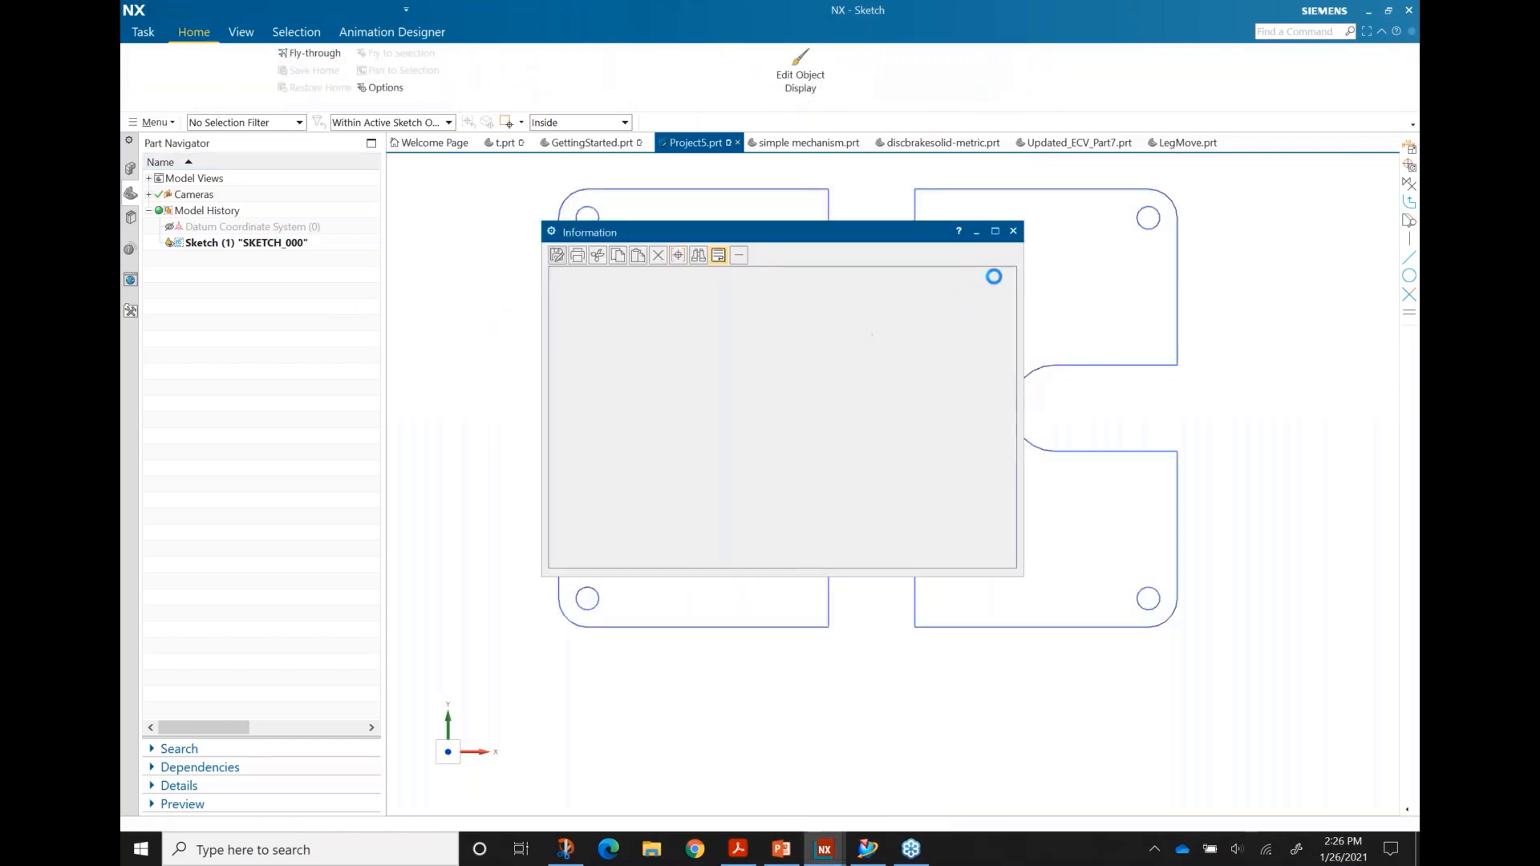
Step: Close the update warning, switch to the disc brake part, and open the Synchronous Modeling More gallery
click(1014, 231)
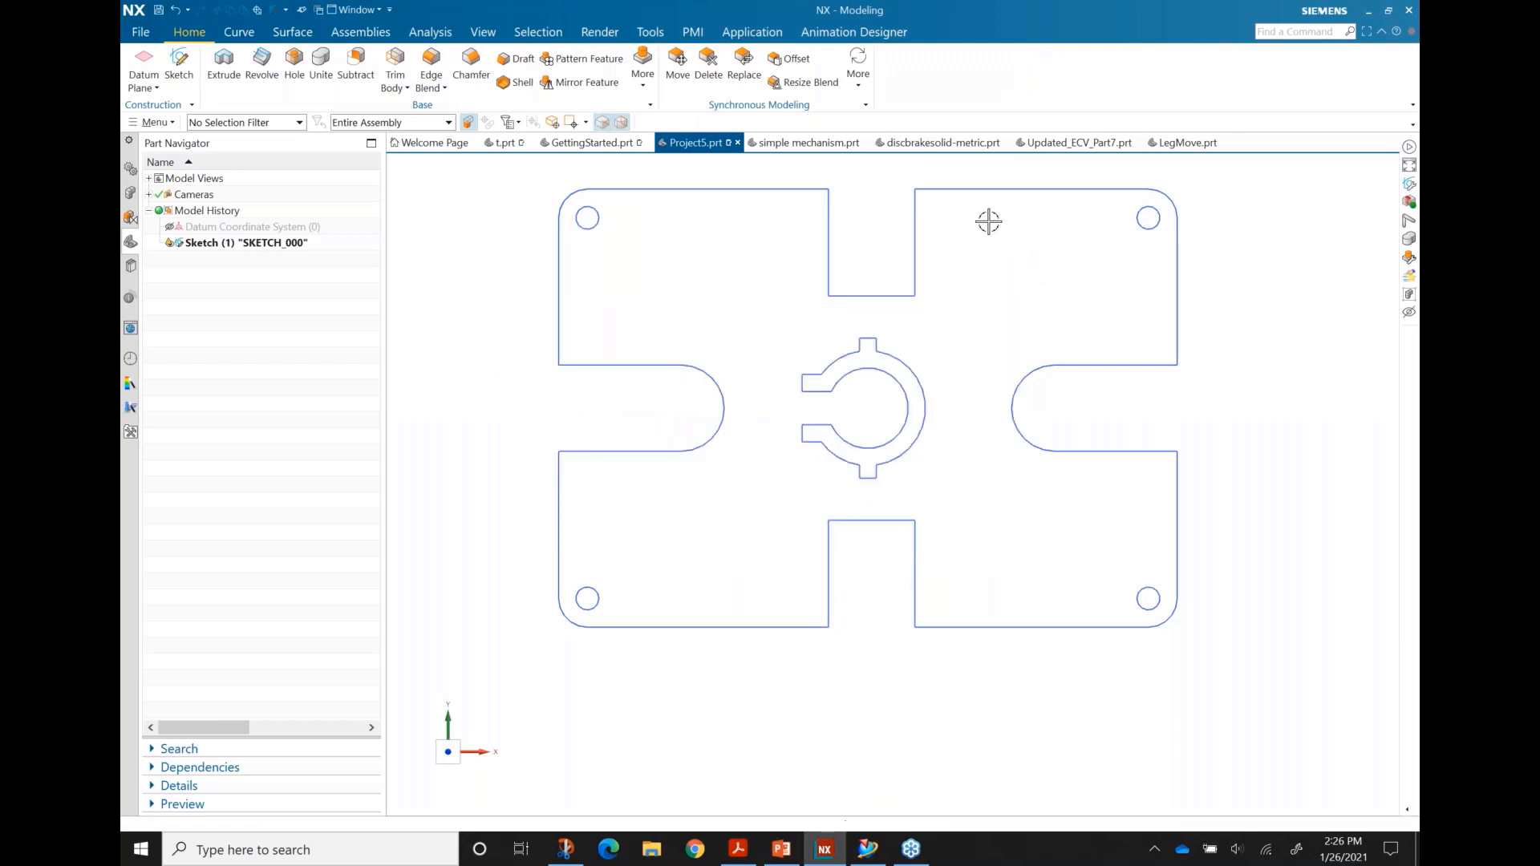
click(941, 144)
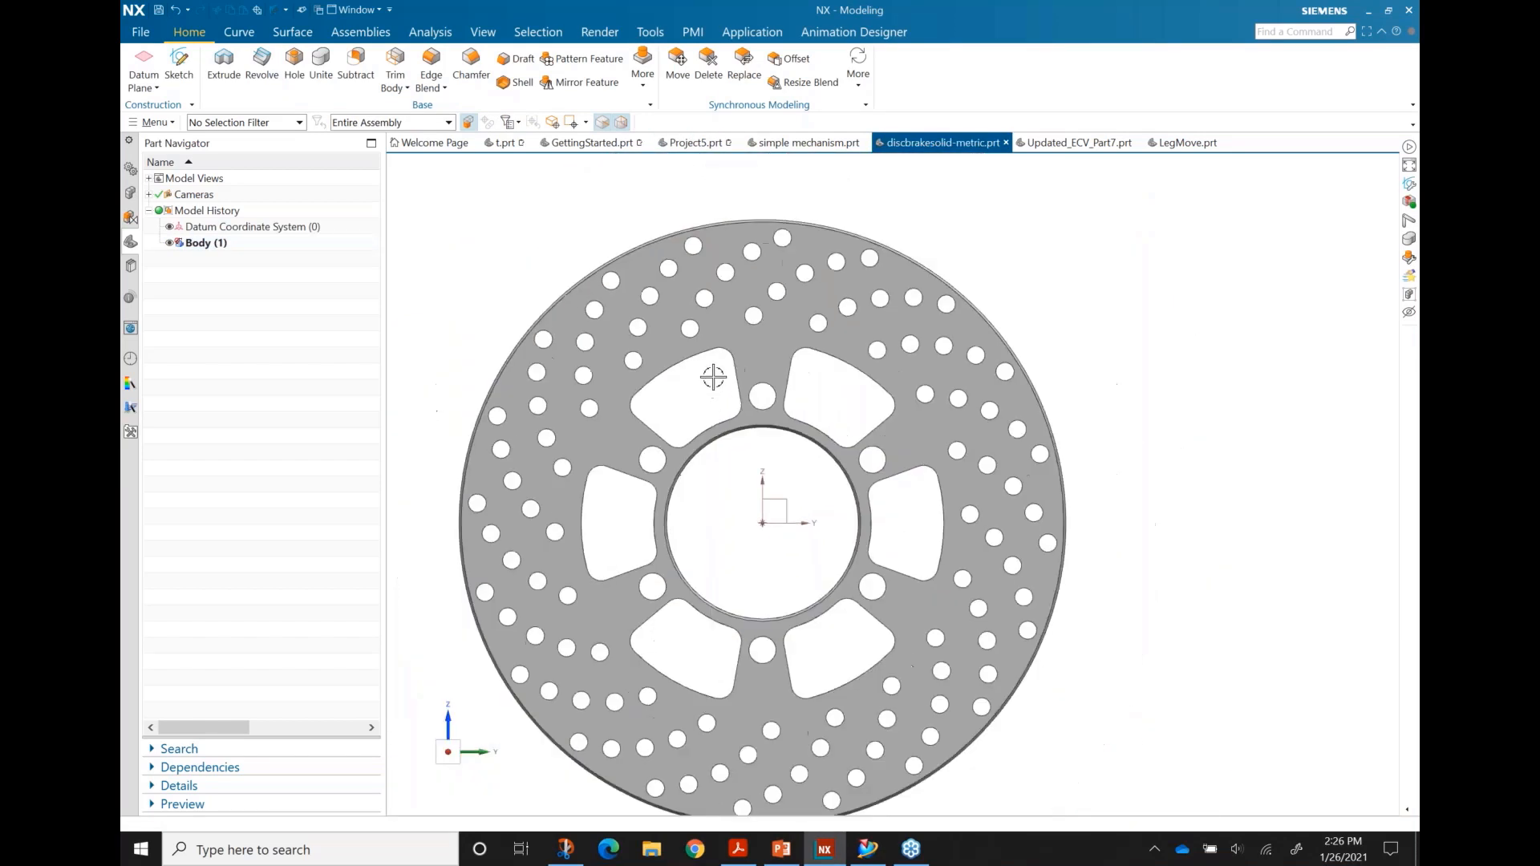
middle_drag(734, 394, 924, 368)
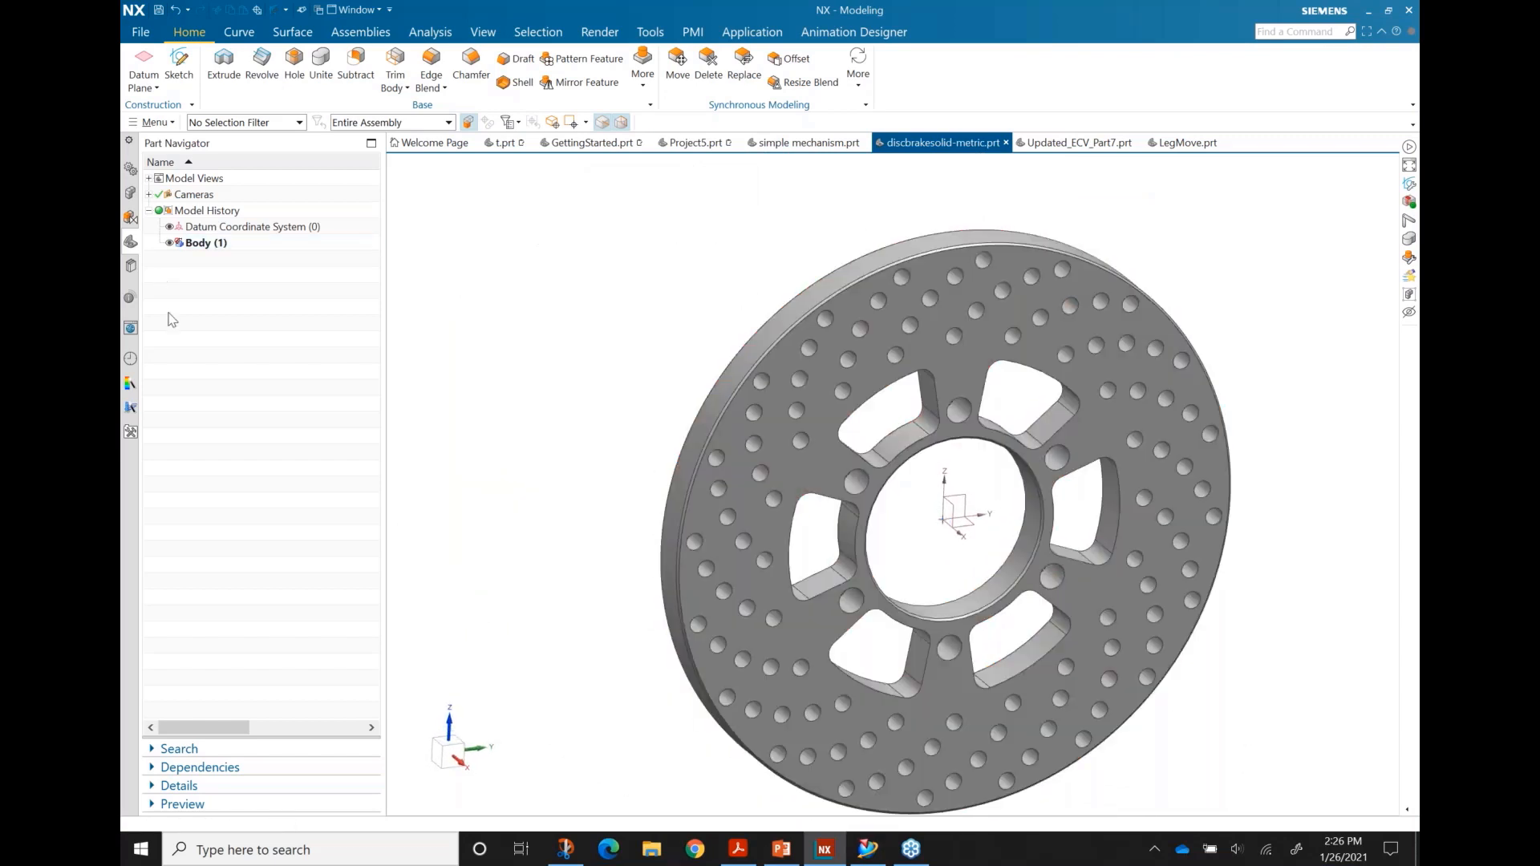
click(202, 244)
key(Escape)
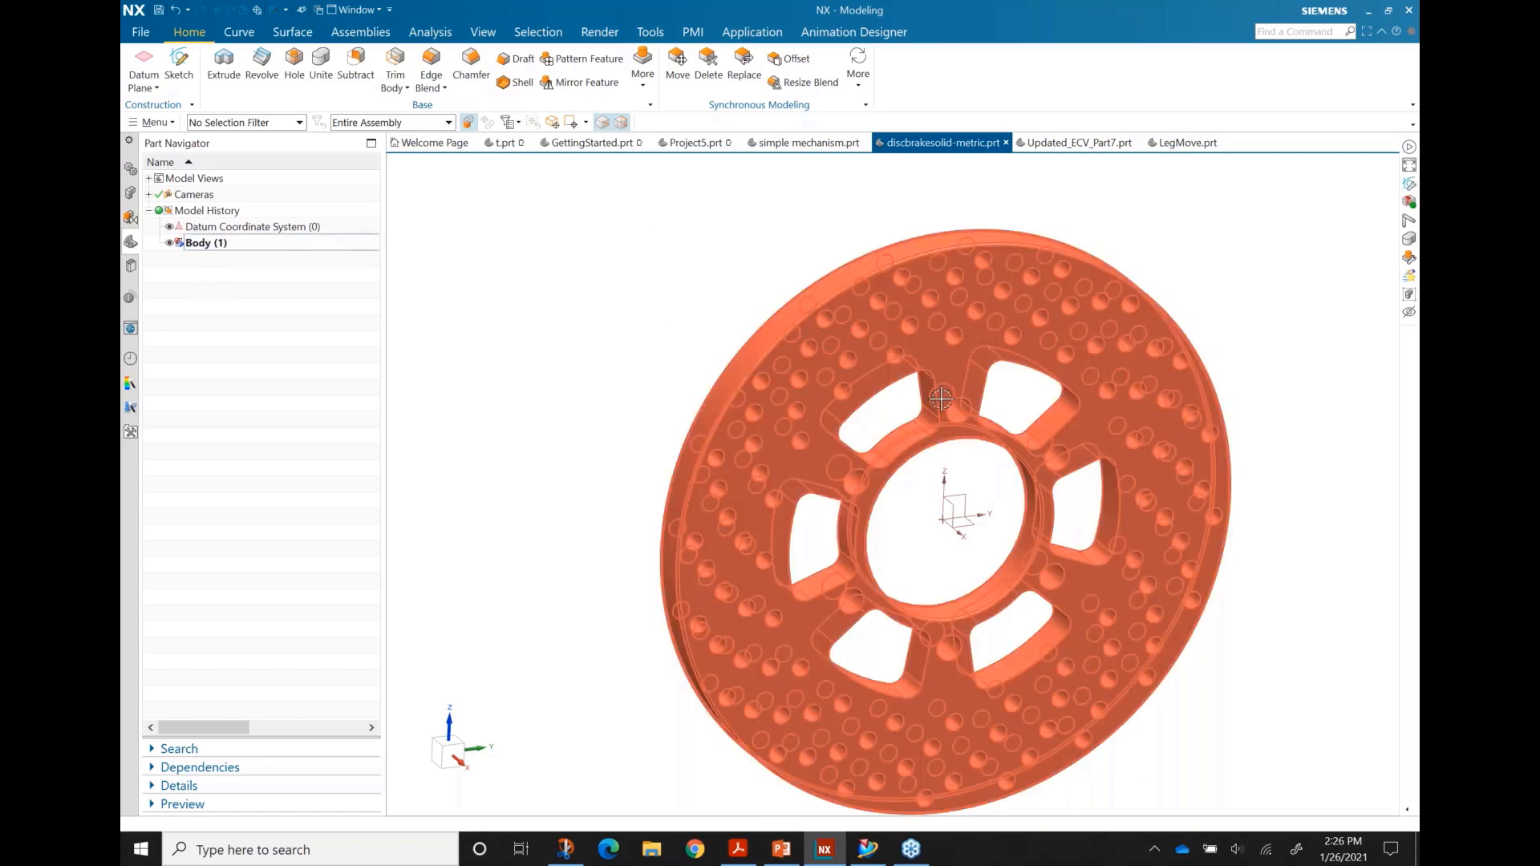
mouse_move(850, 377)
middle_down()
mouse_move(816, 345)
mouse_move(842, 362)
middle_up()
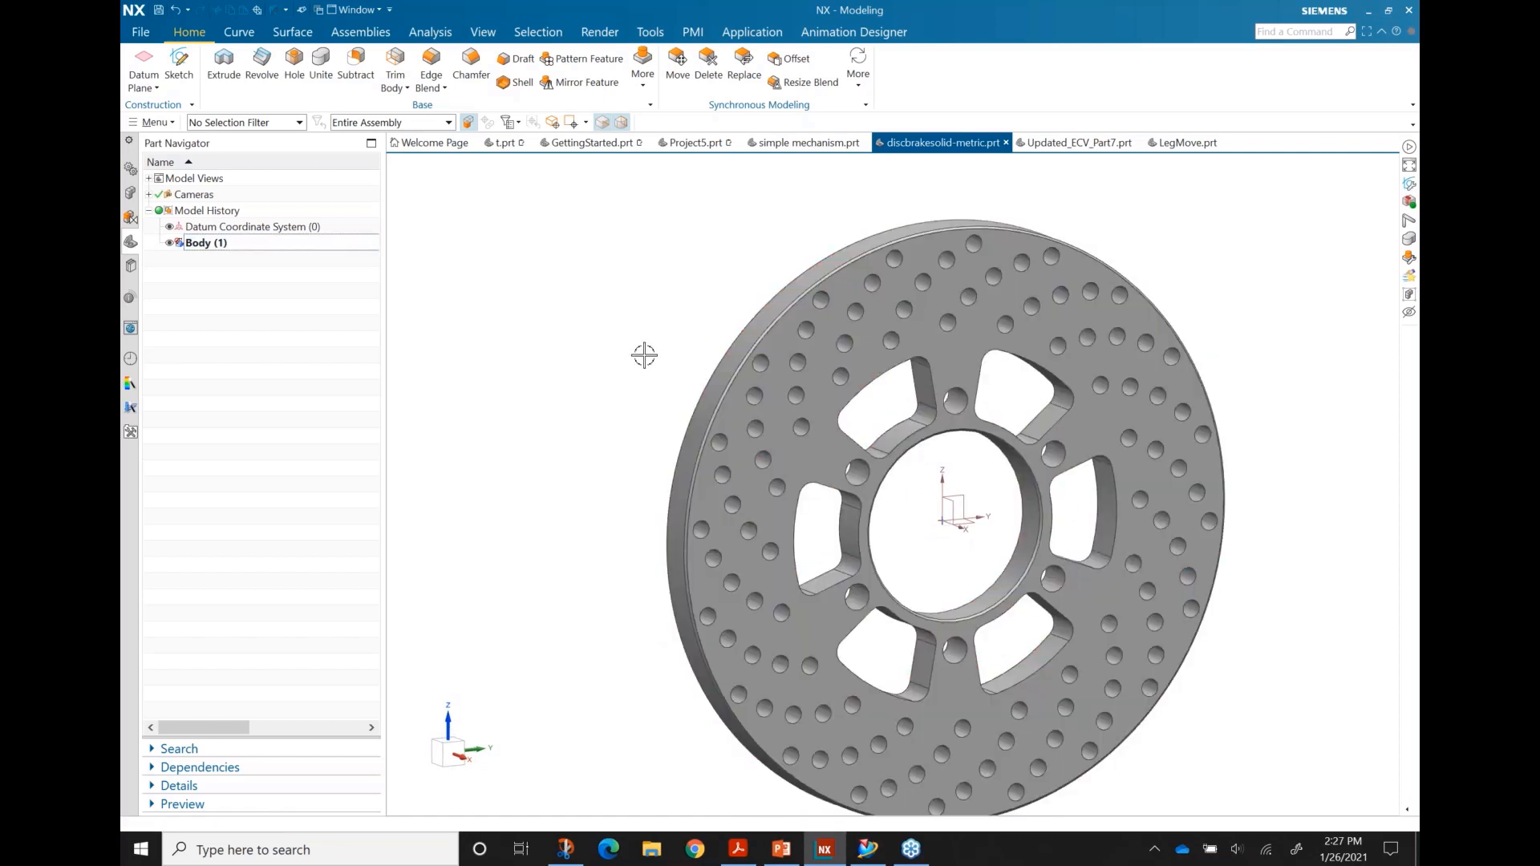
click(847, 76)
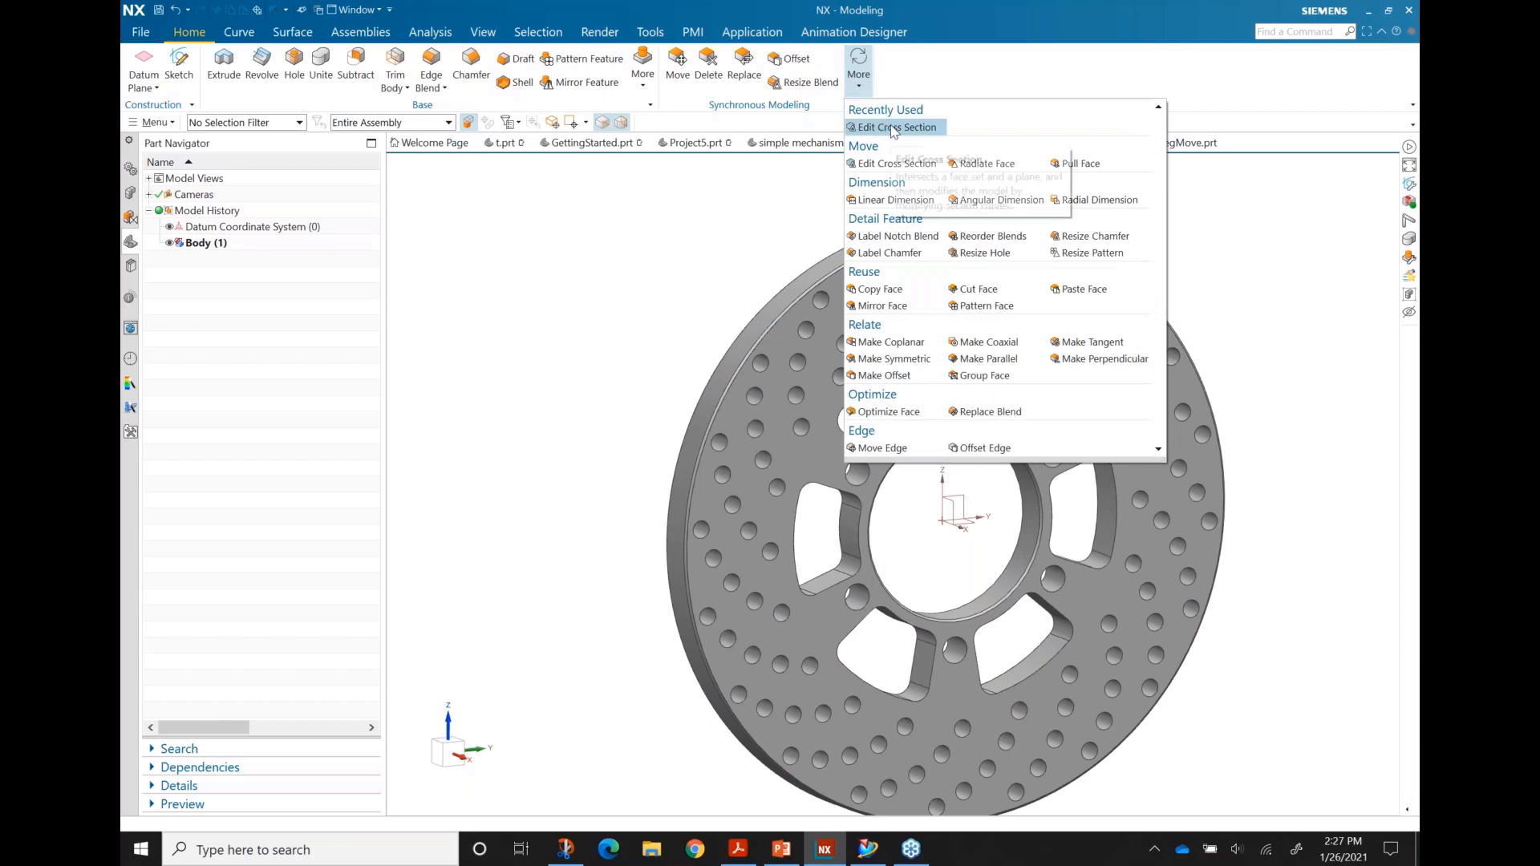
Step: Section the disc's faces, excluding the front face, on the YZ datum plane and open it as a sketch
click(899, 129)
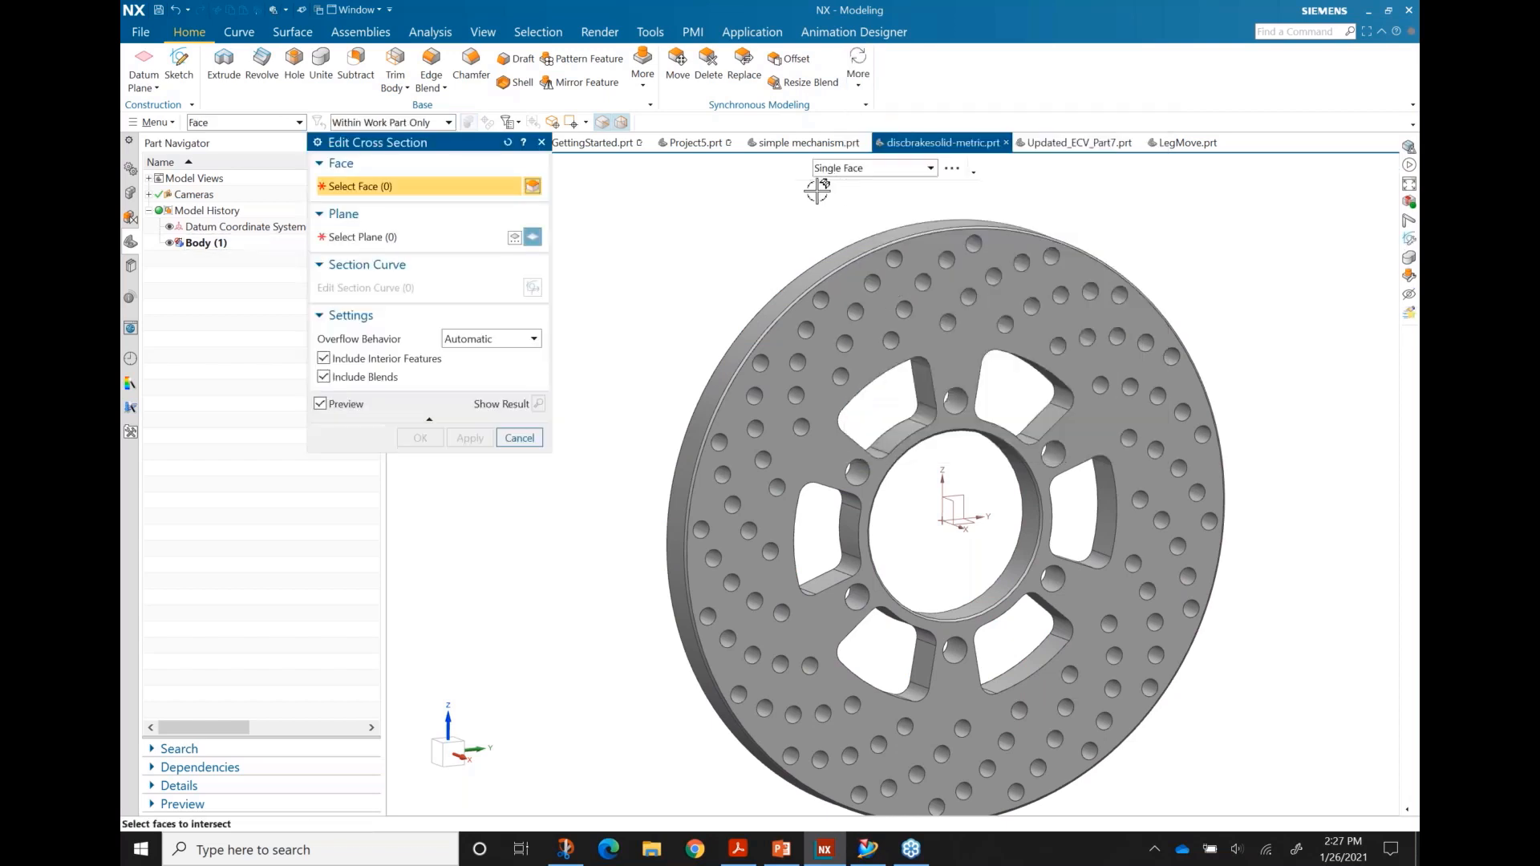
scroll(634, 231, down, 1)
drag(613, 218, 1182, 736)
scroll(795, 372, up, 1)
scroll(794, 372, up, 1)
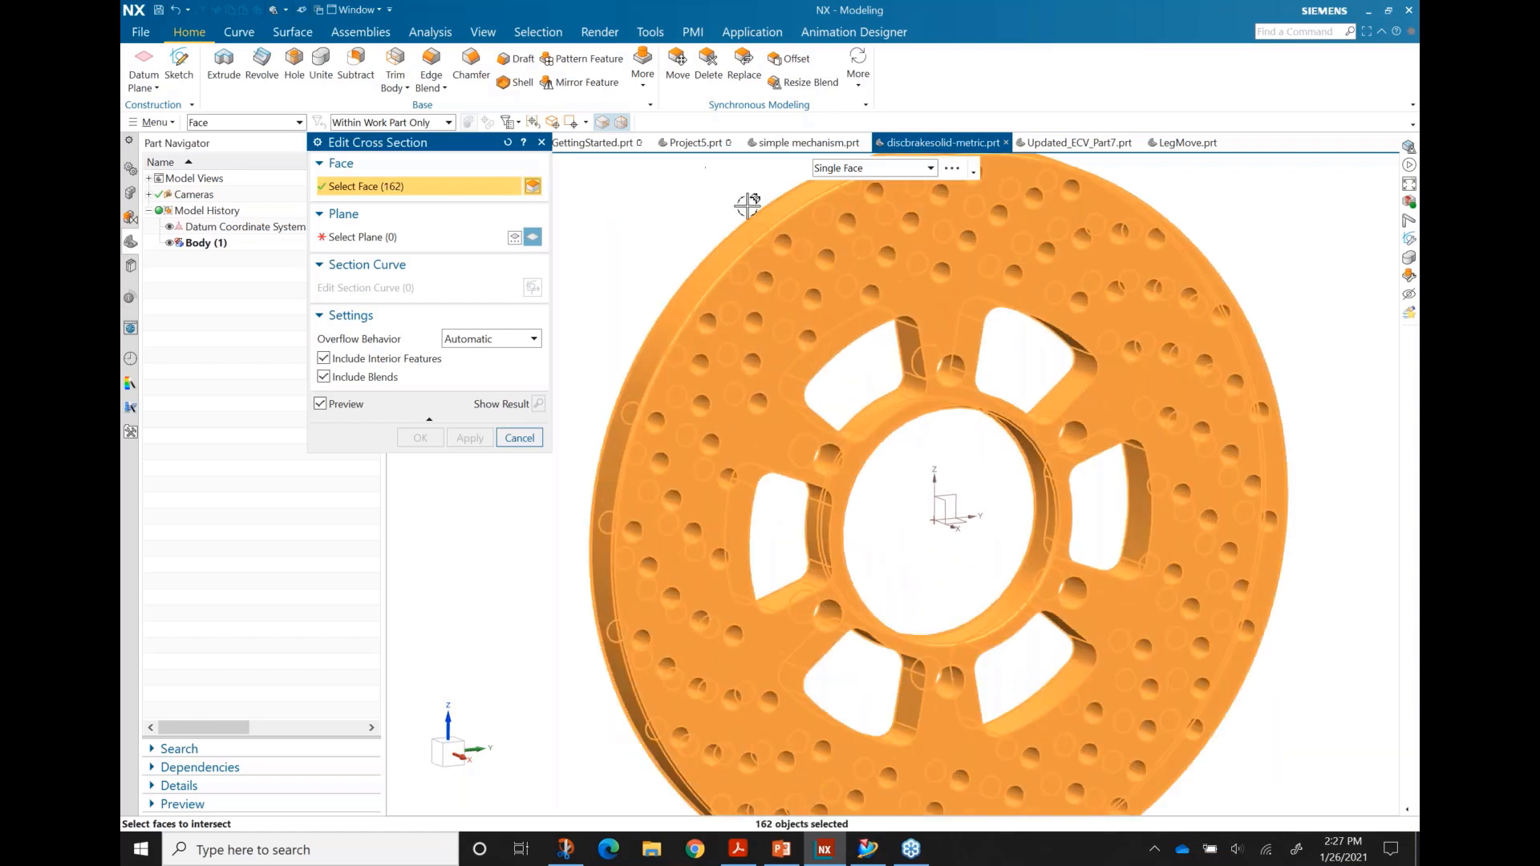
shift+click(843, 318)
shift+click(841, 319)
click(398, 241)
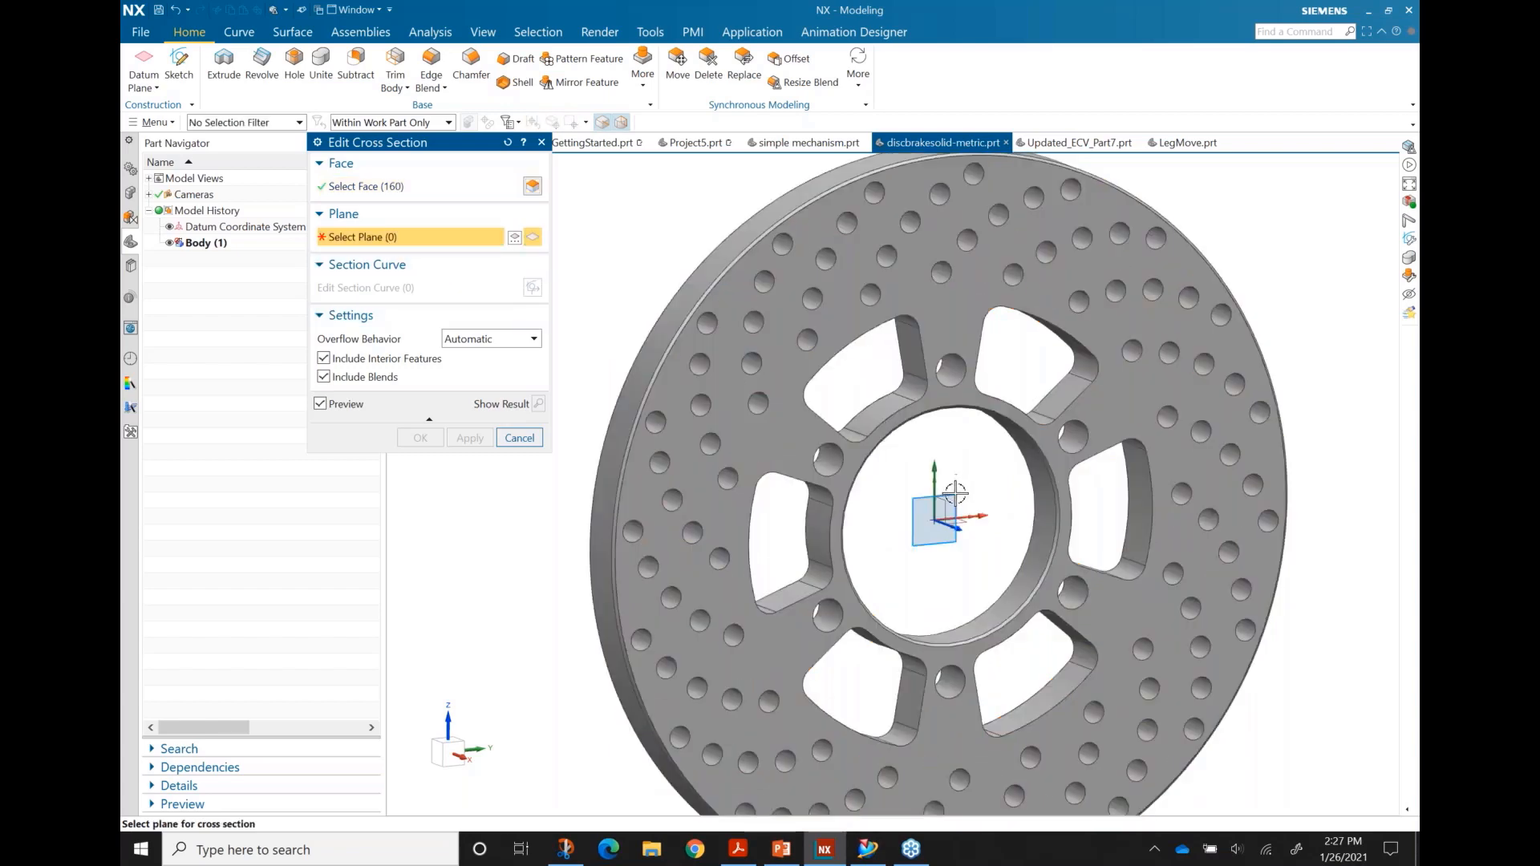
click(950, 479)
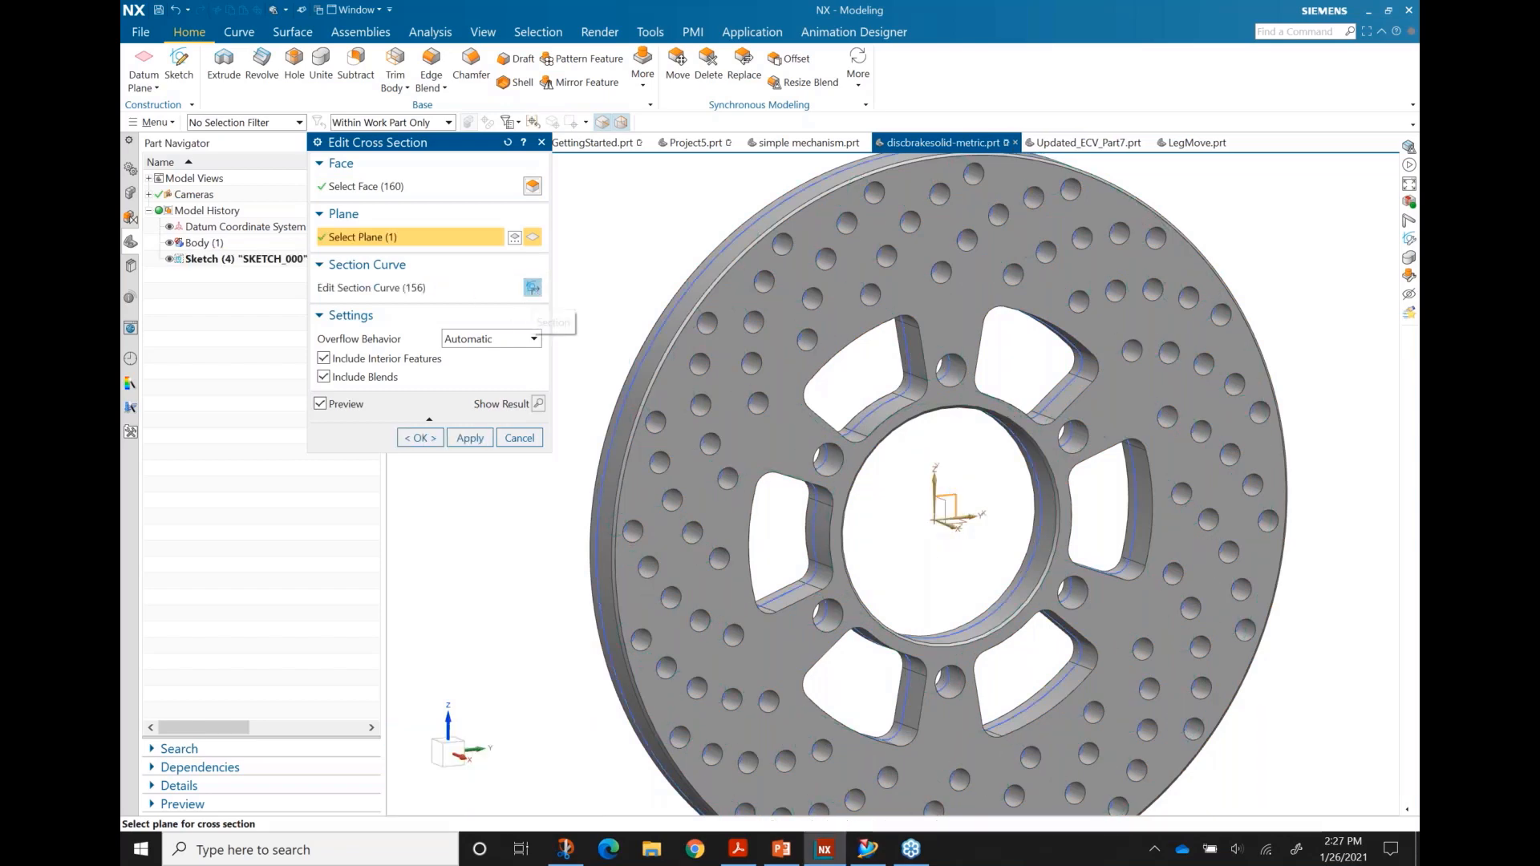
click(532, 288)
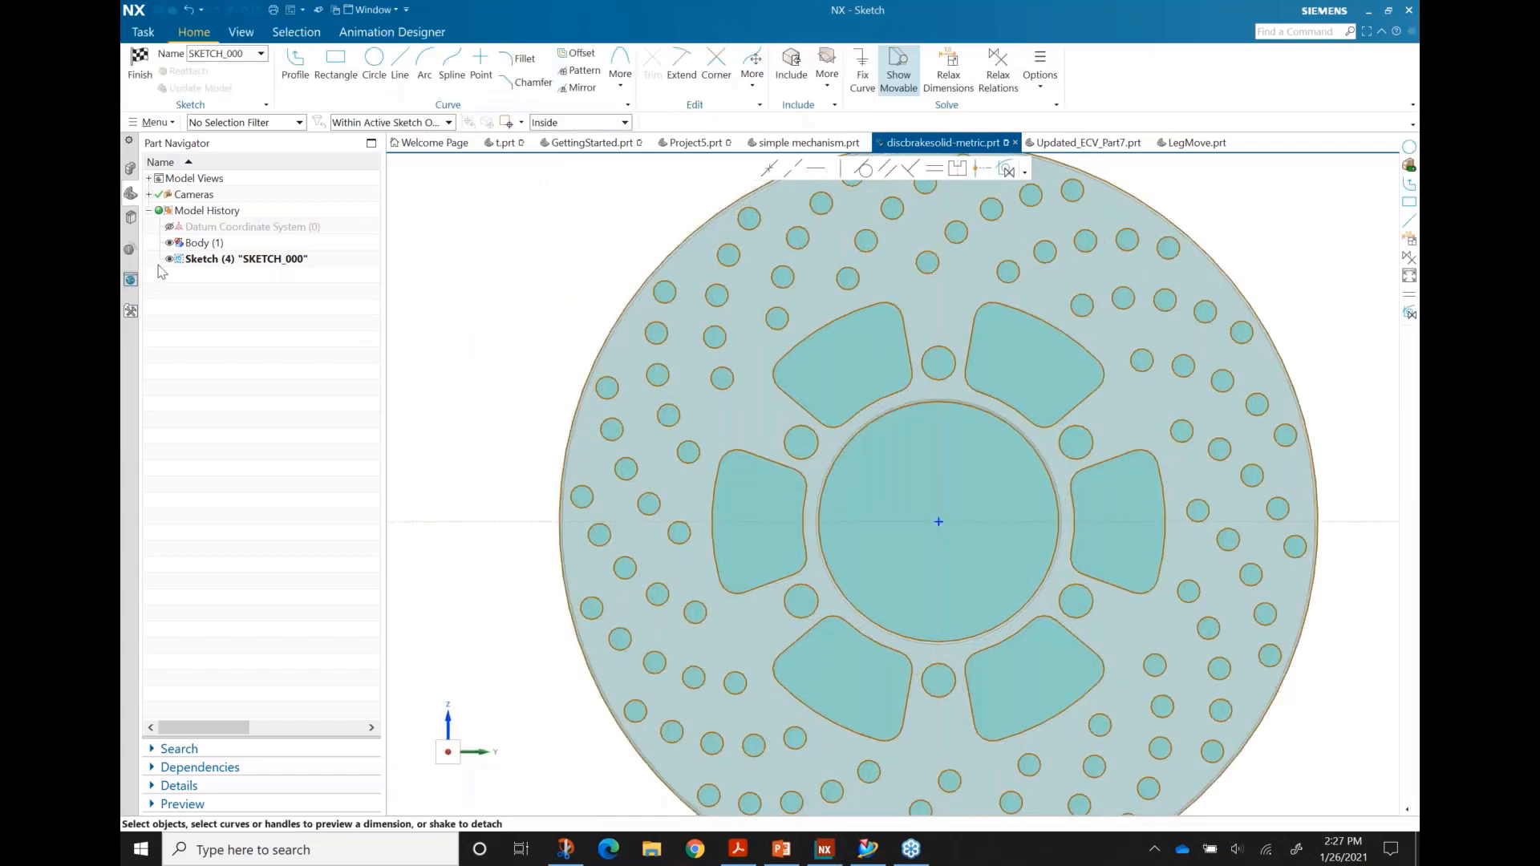
Step: Hide the solid body and shift the section sketch into view
click(172, 243)
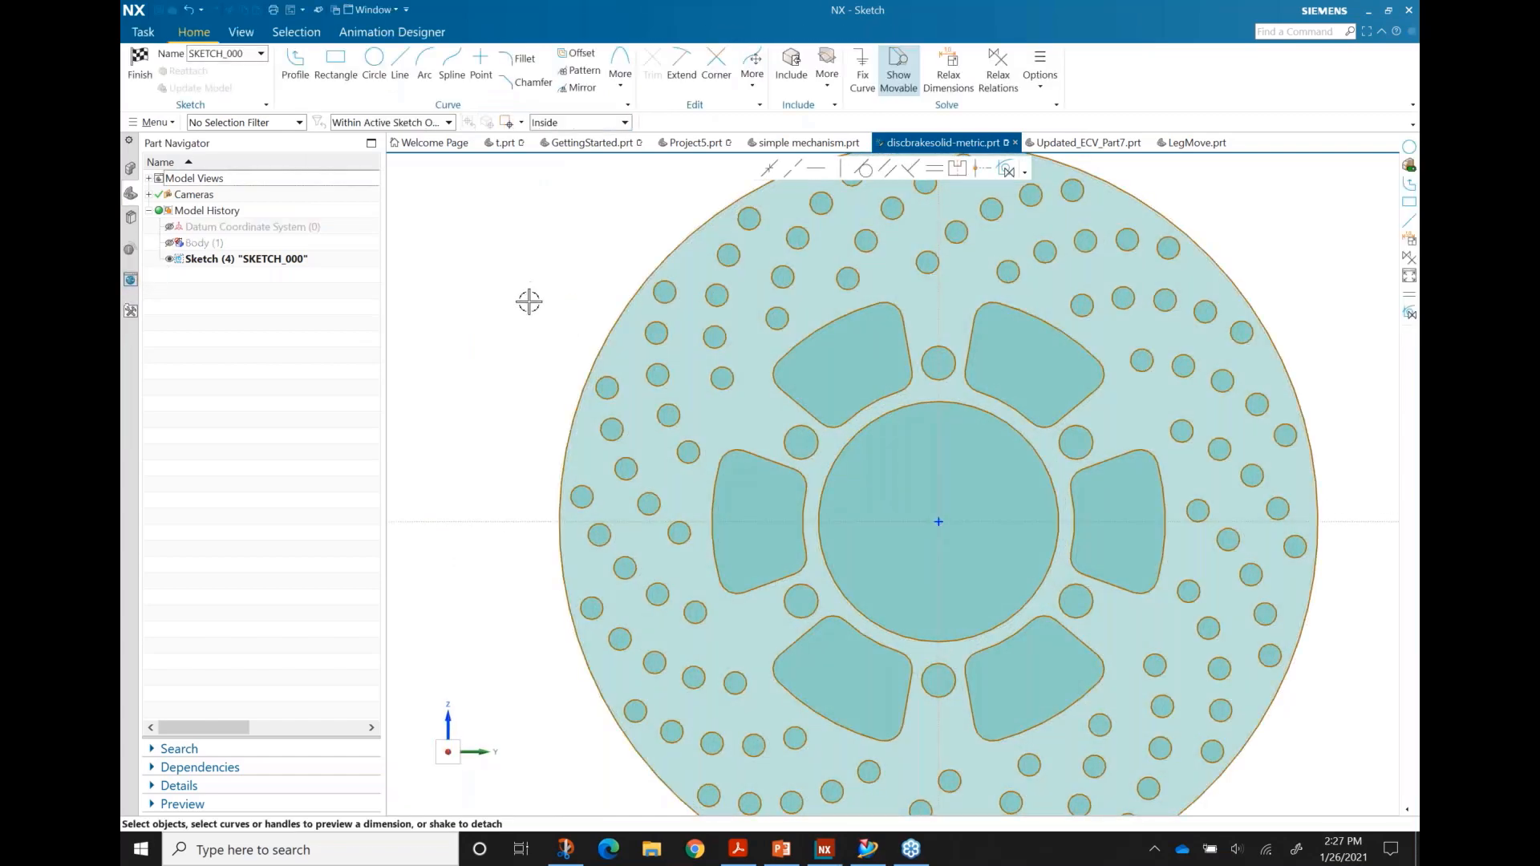
scroll(529, 301, down, 2)
mouse_move(501, 271)
shift+middle_down()
mouse_move(508, 320)
mouse_move(507, 291)
shift+middle_up()
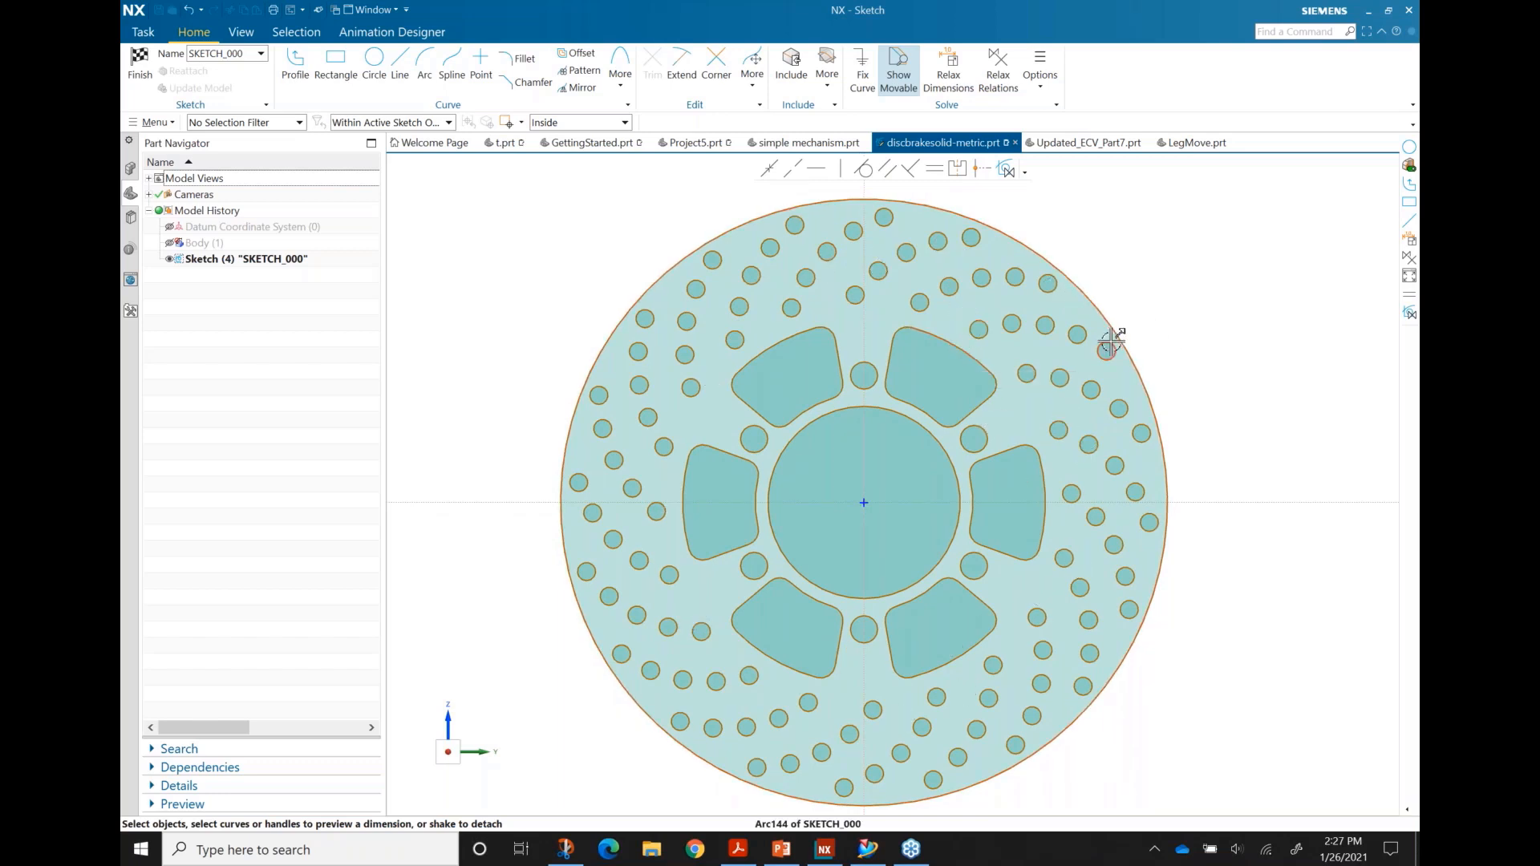
scroll(1119, 341, down, 1)
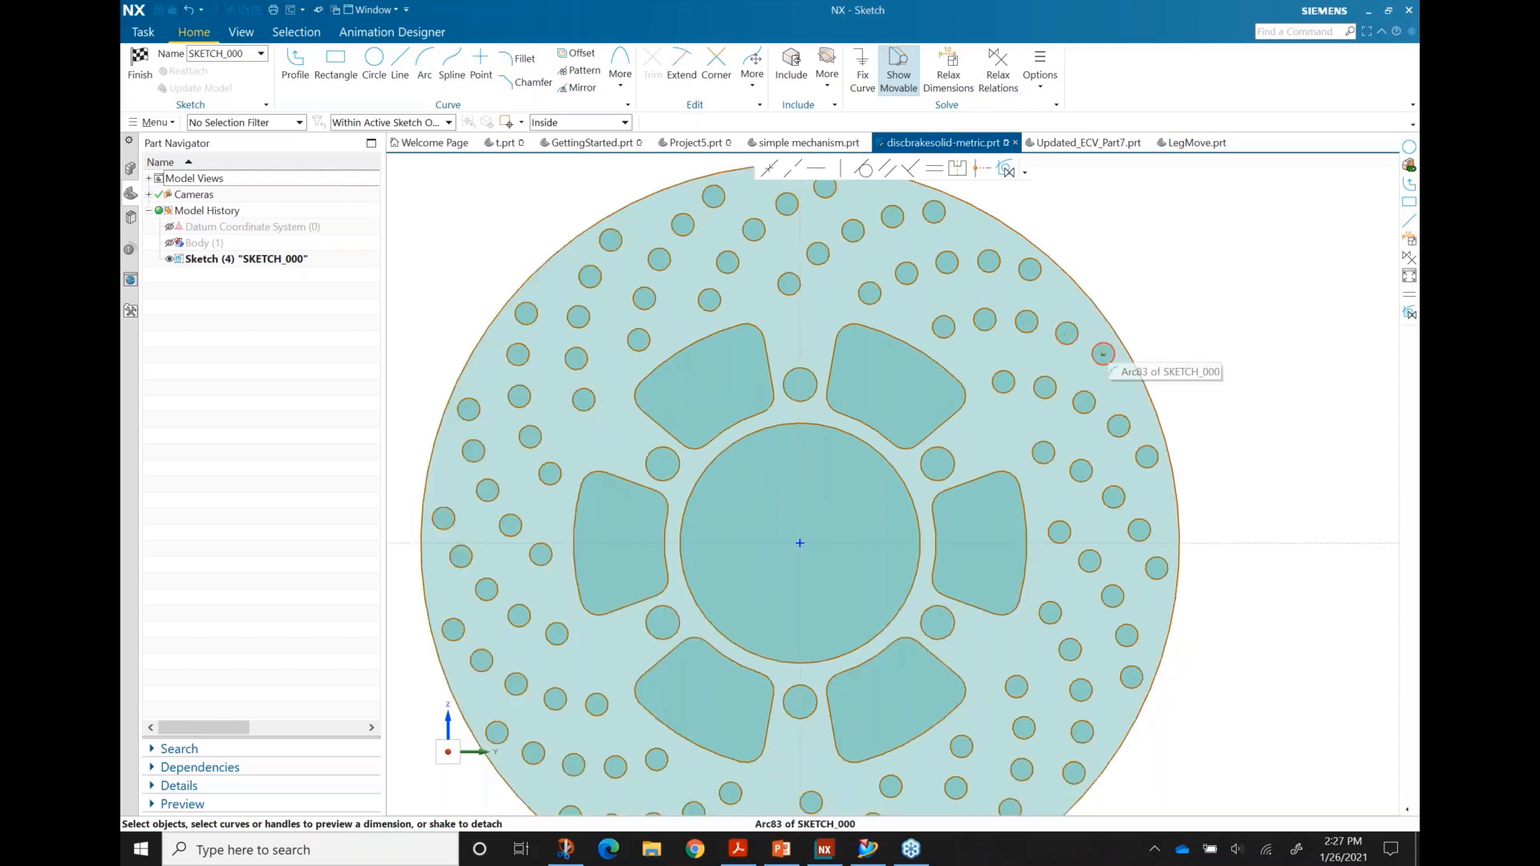
Step: Dimension one small rim hole with a diameter of 7
click(1103, 353)
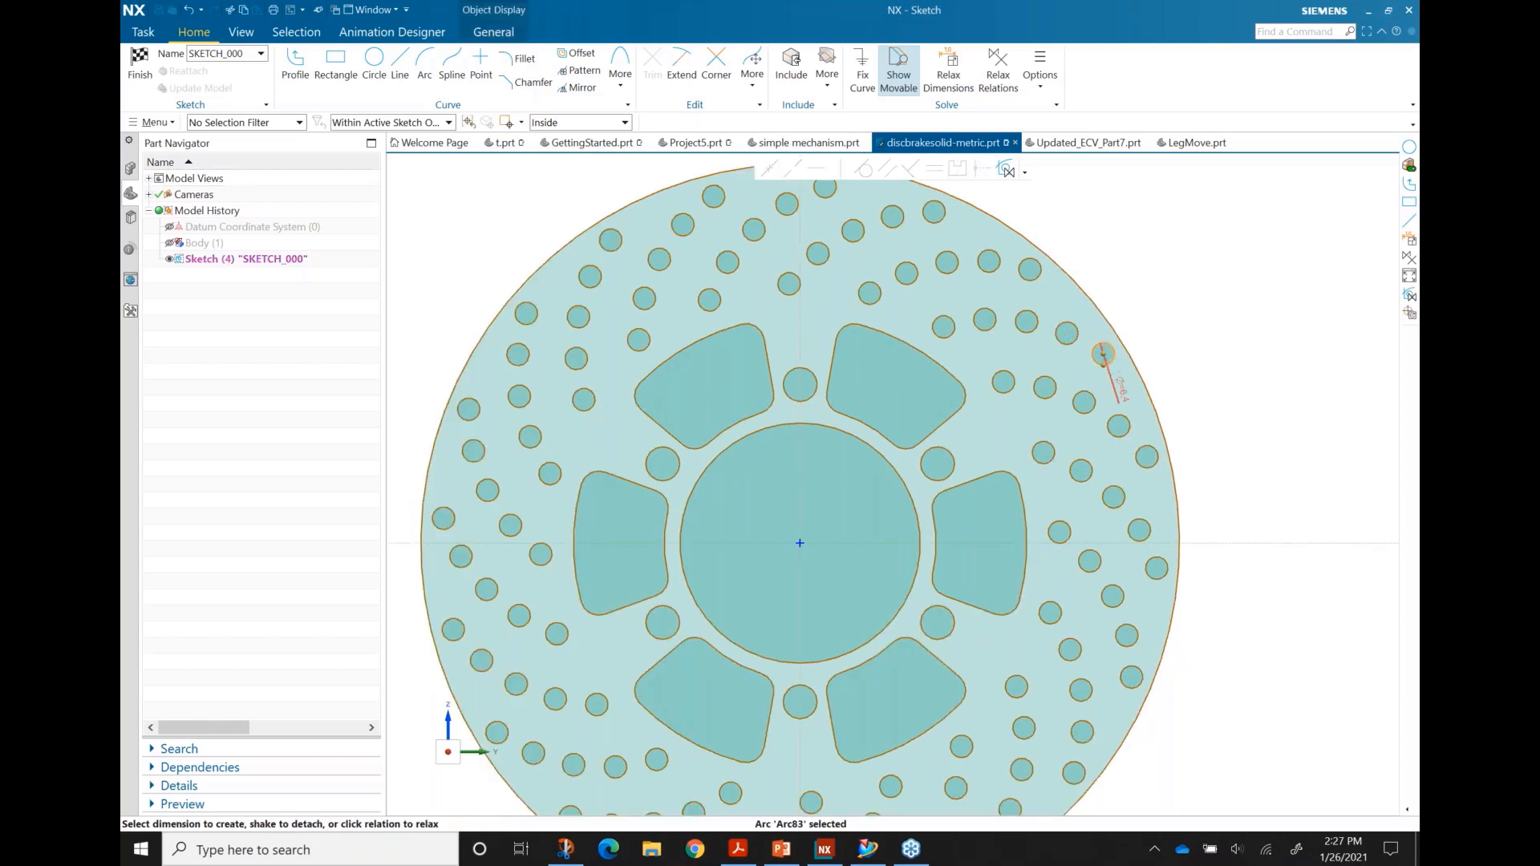
key(Escape)
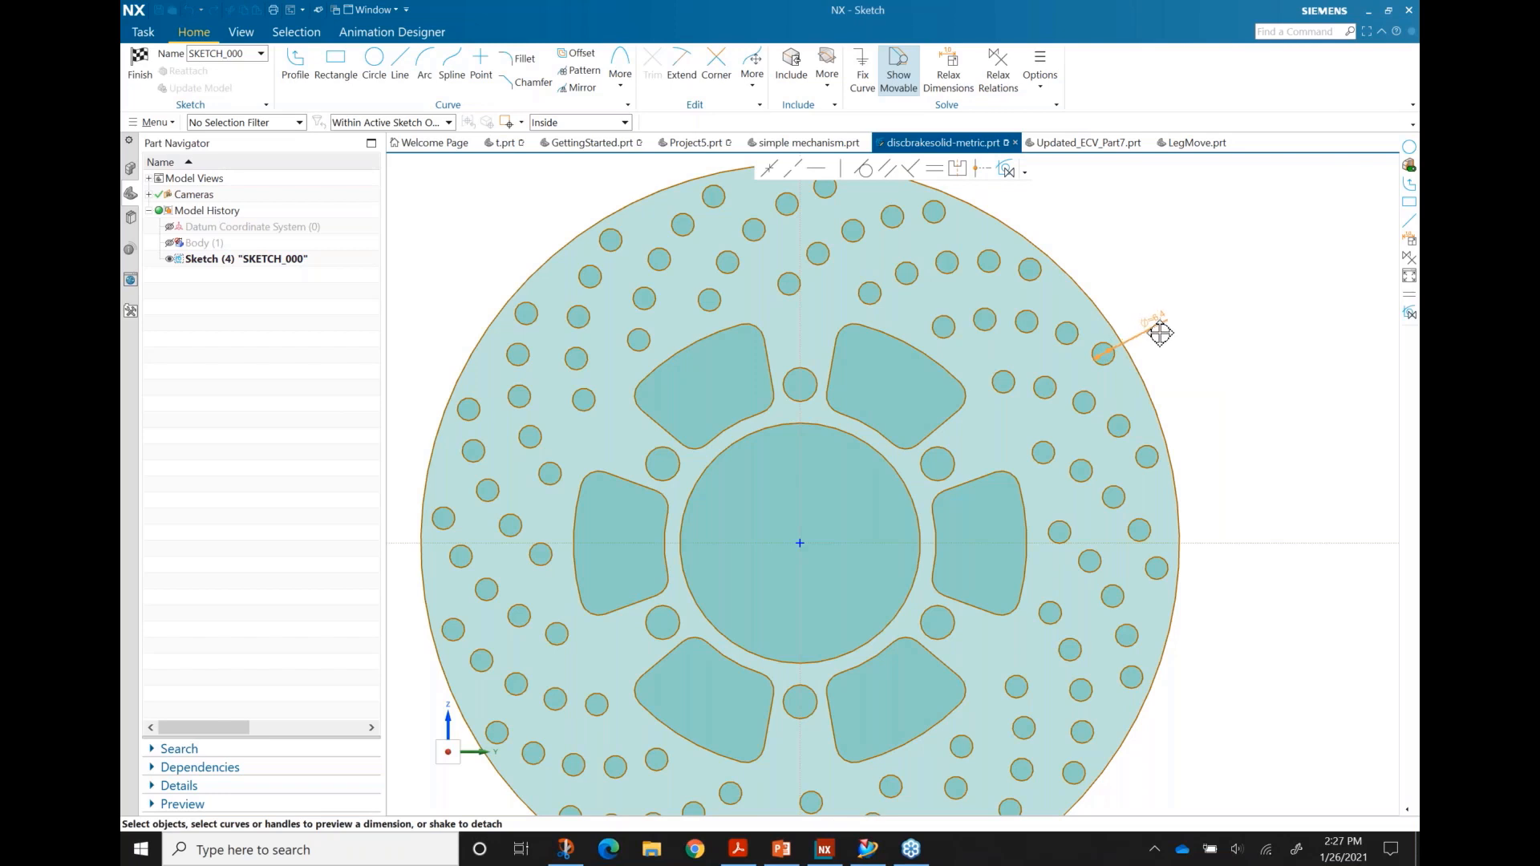
click(1163, 332)
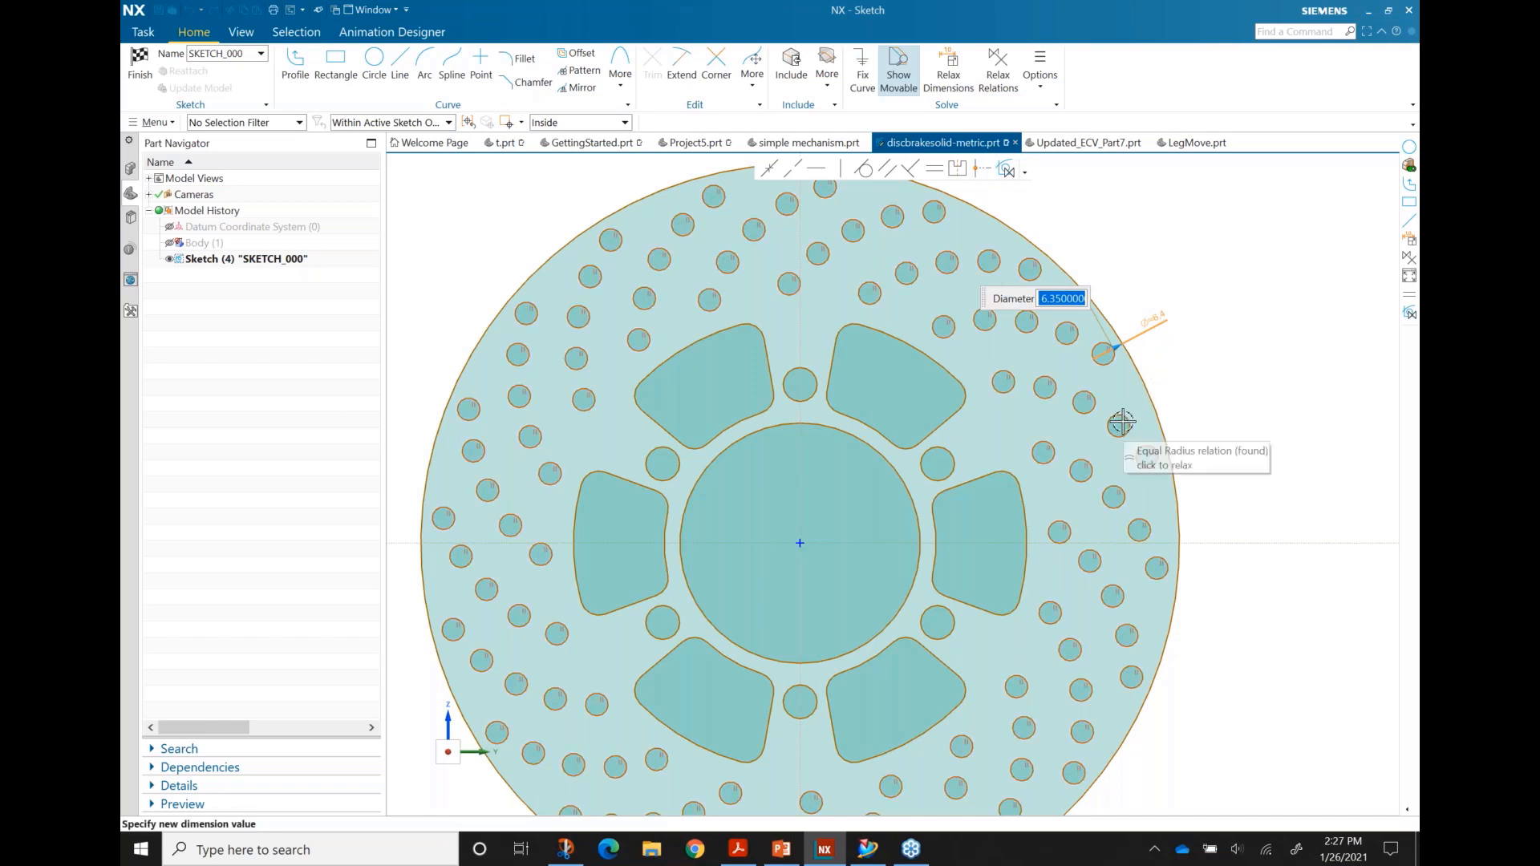
scroll(1163, 341, down, 1)
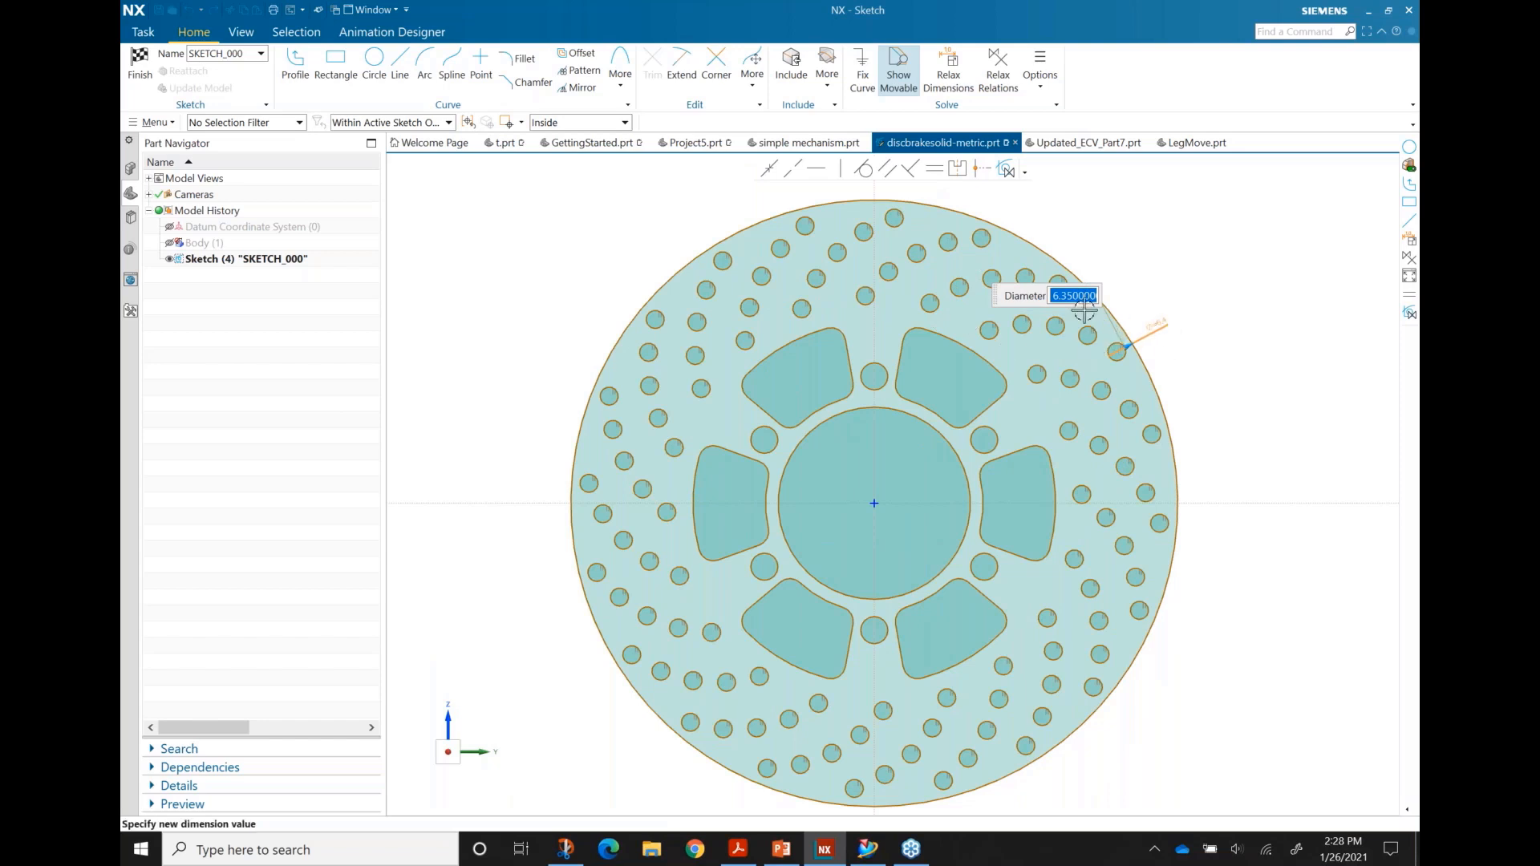
text(7)
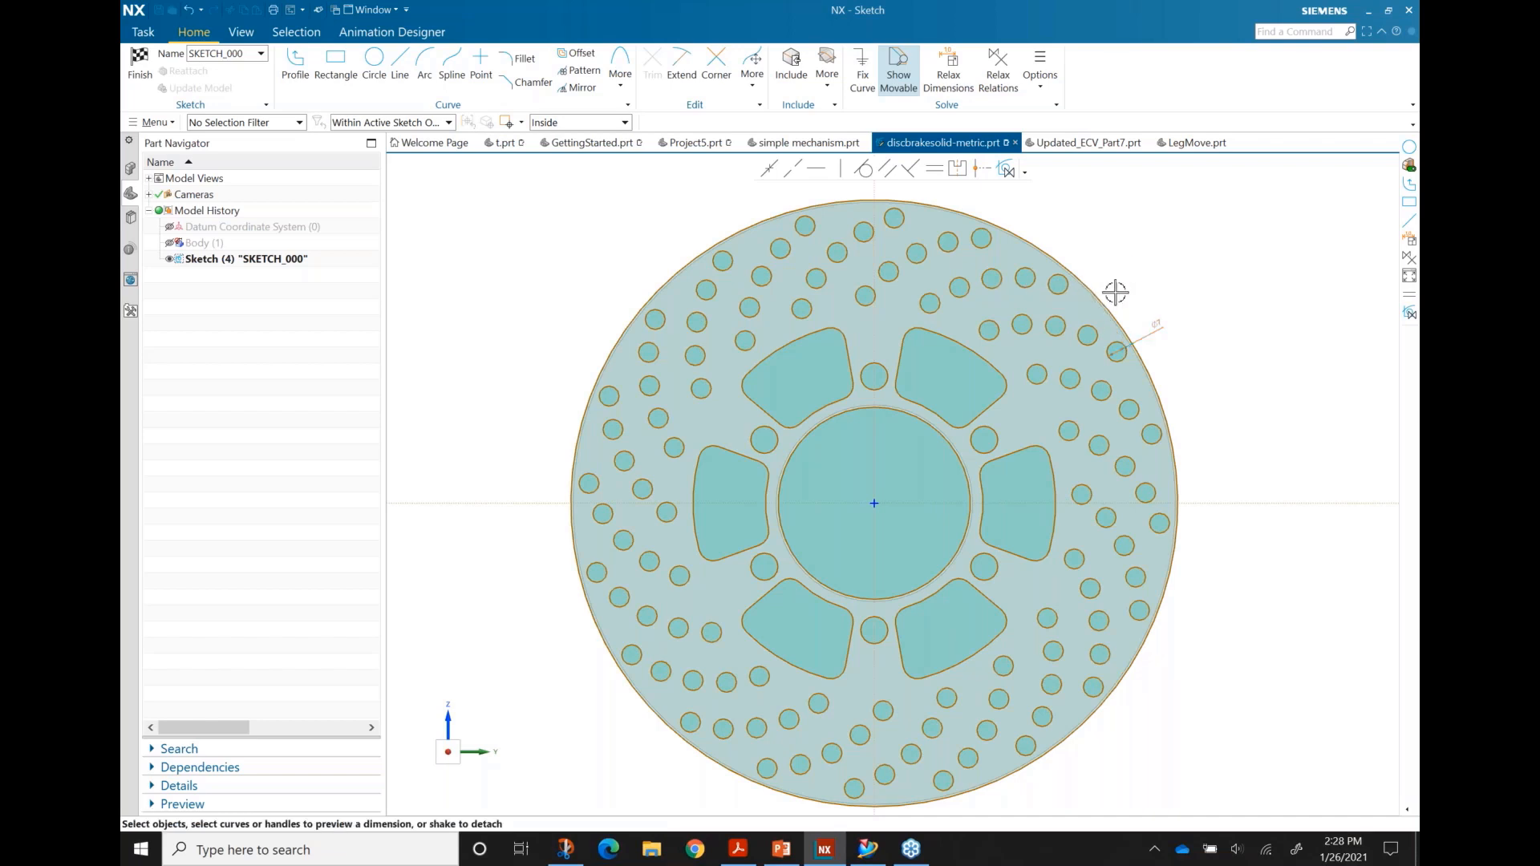
click(1105, 296)
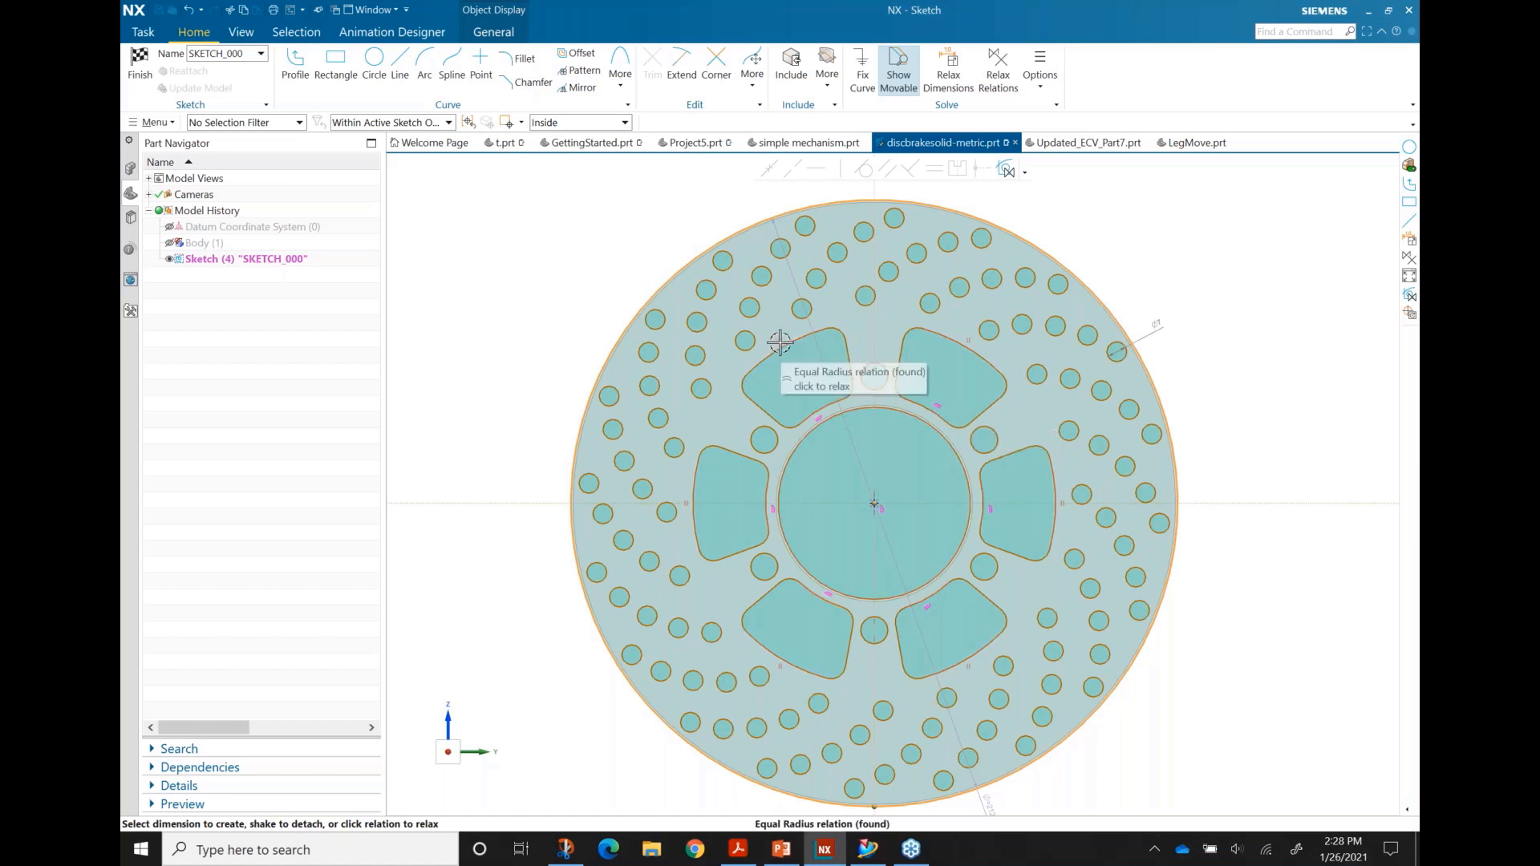
Step: Swing the ø212.5 outer diameter dimension to a diagonal, leaving its value unchanged
drag(998, 806, 1202, 380)
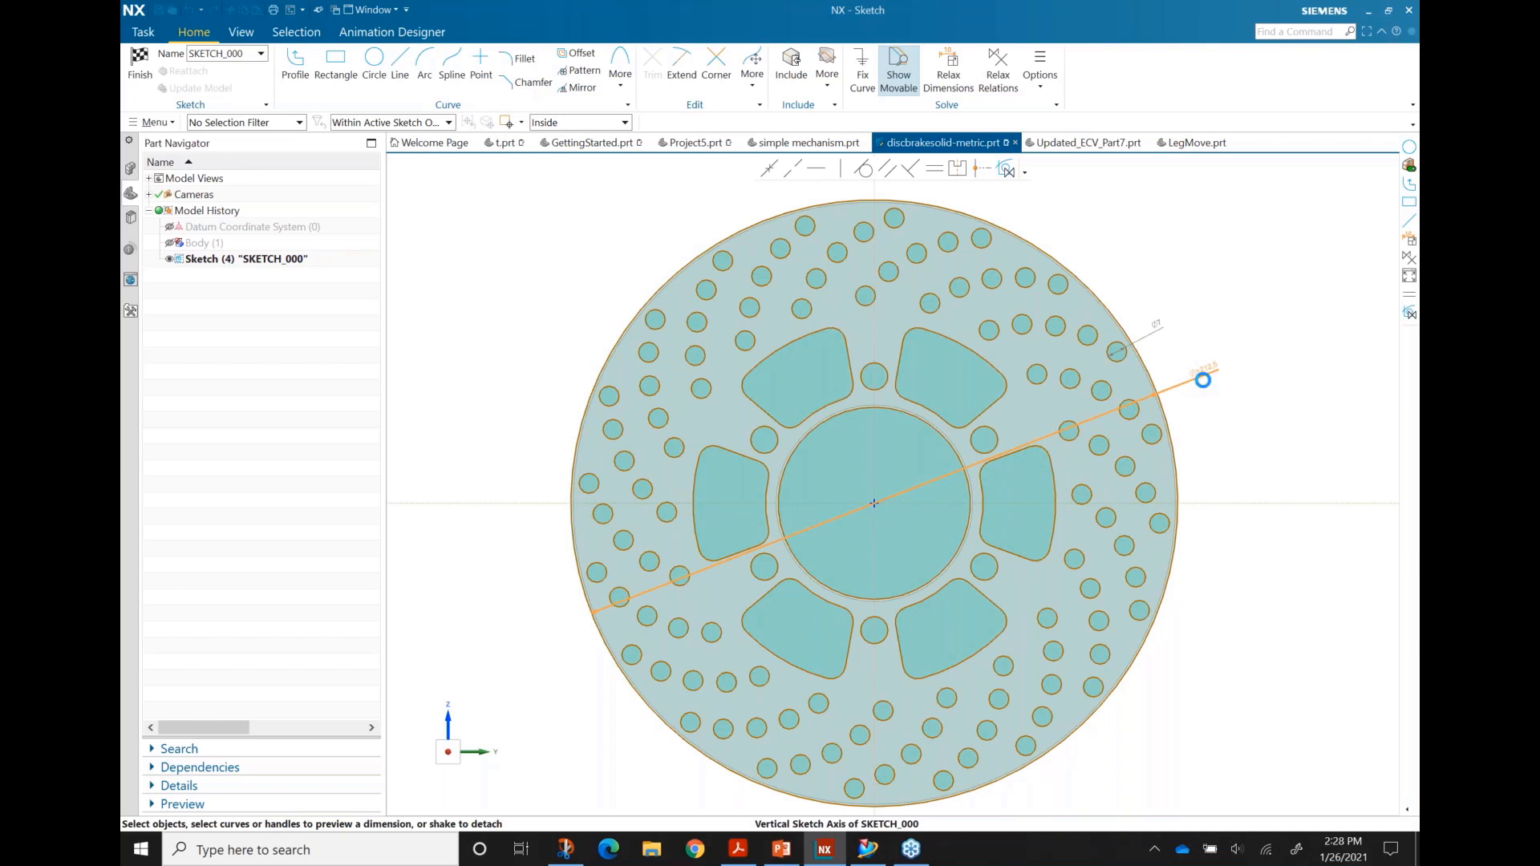
double_click(1200, 383)
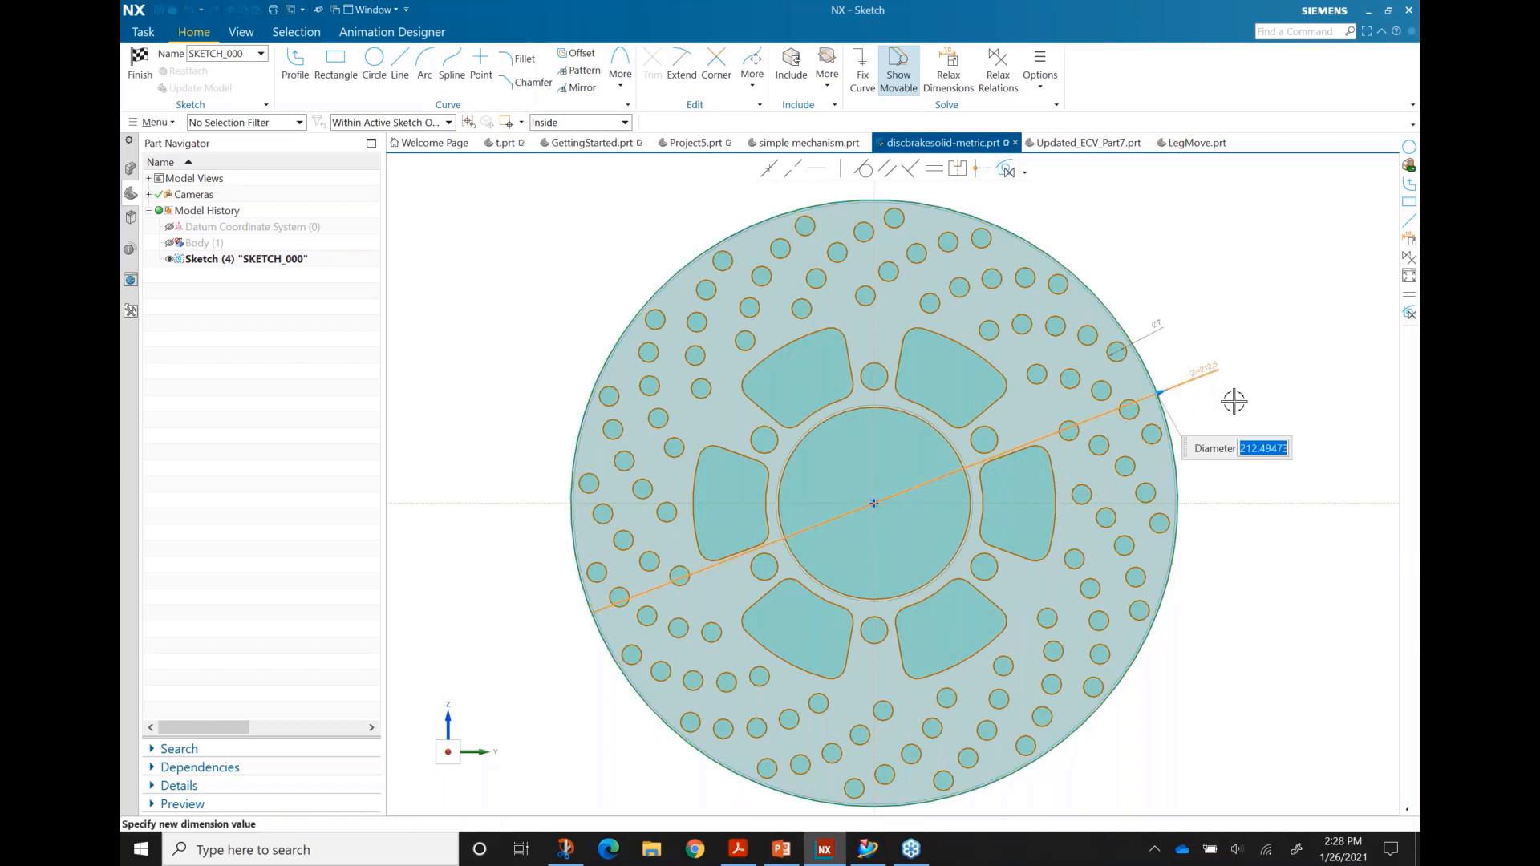
click(1212, 398)
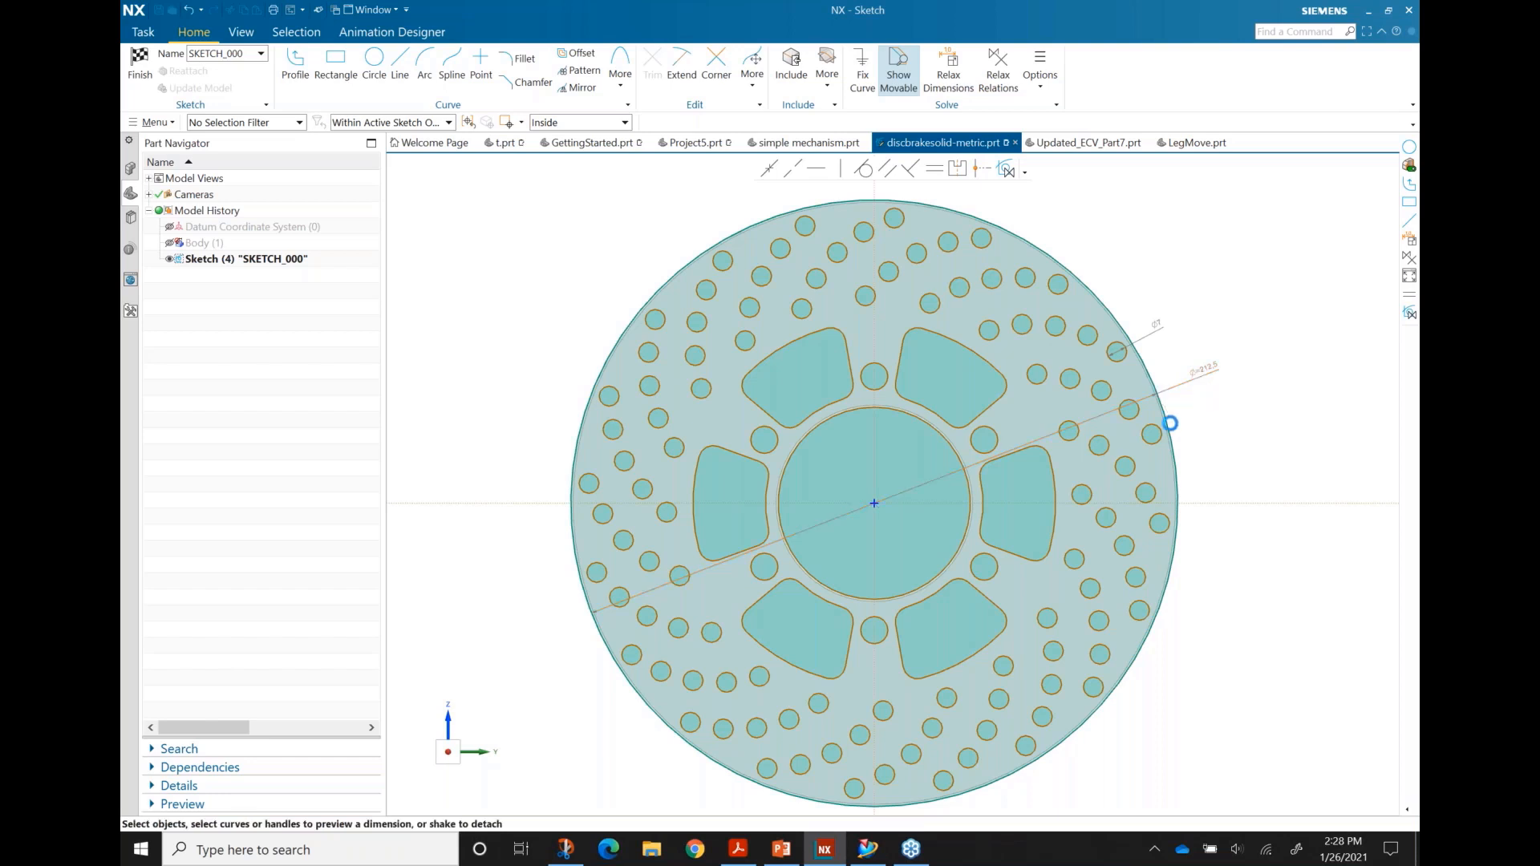
Step: Change the central circle's diameter from 67.3 to 60 mm
click(858, 447)
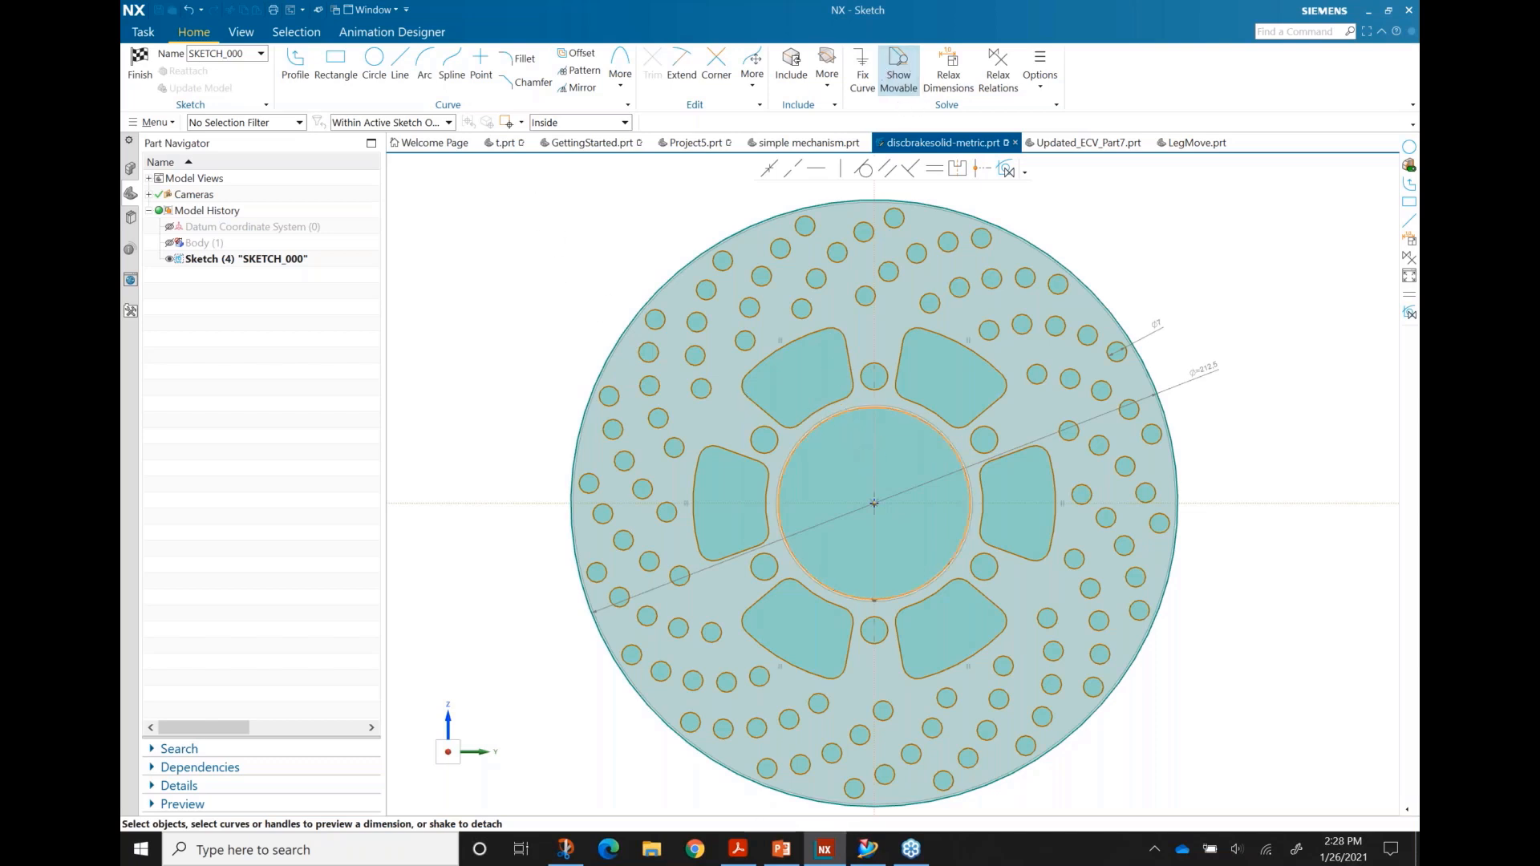
key(Escape)
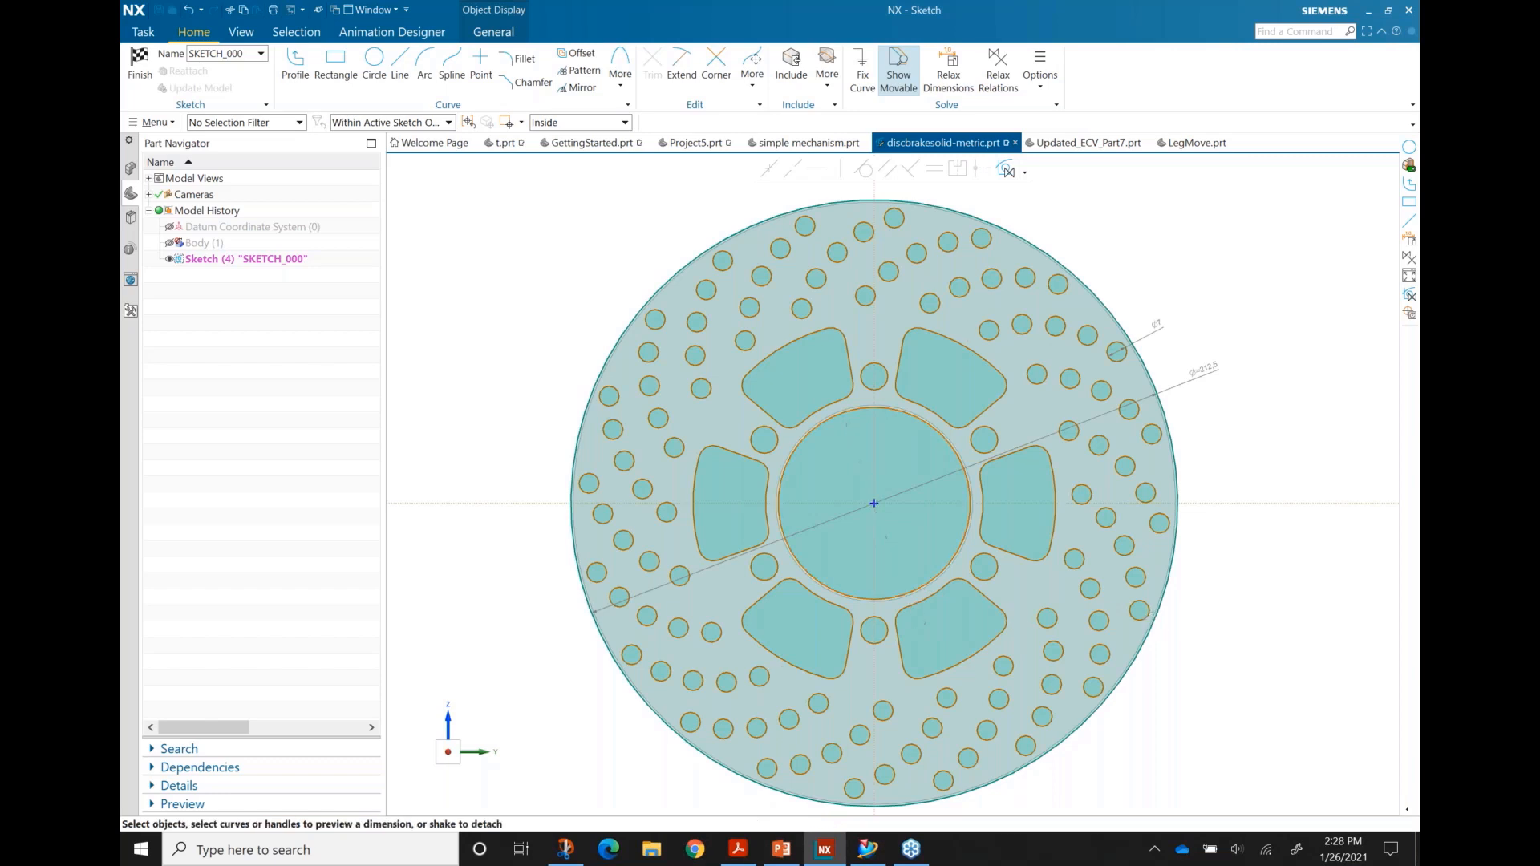
double_click(1229, 618)
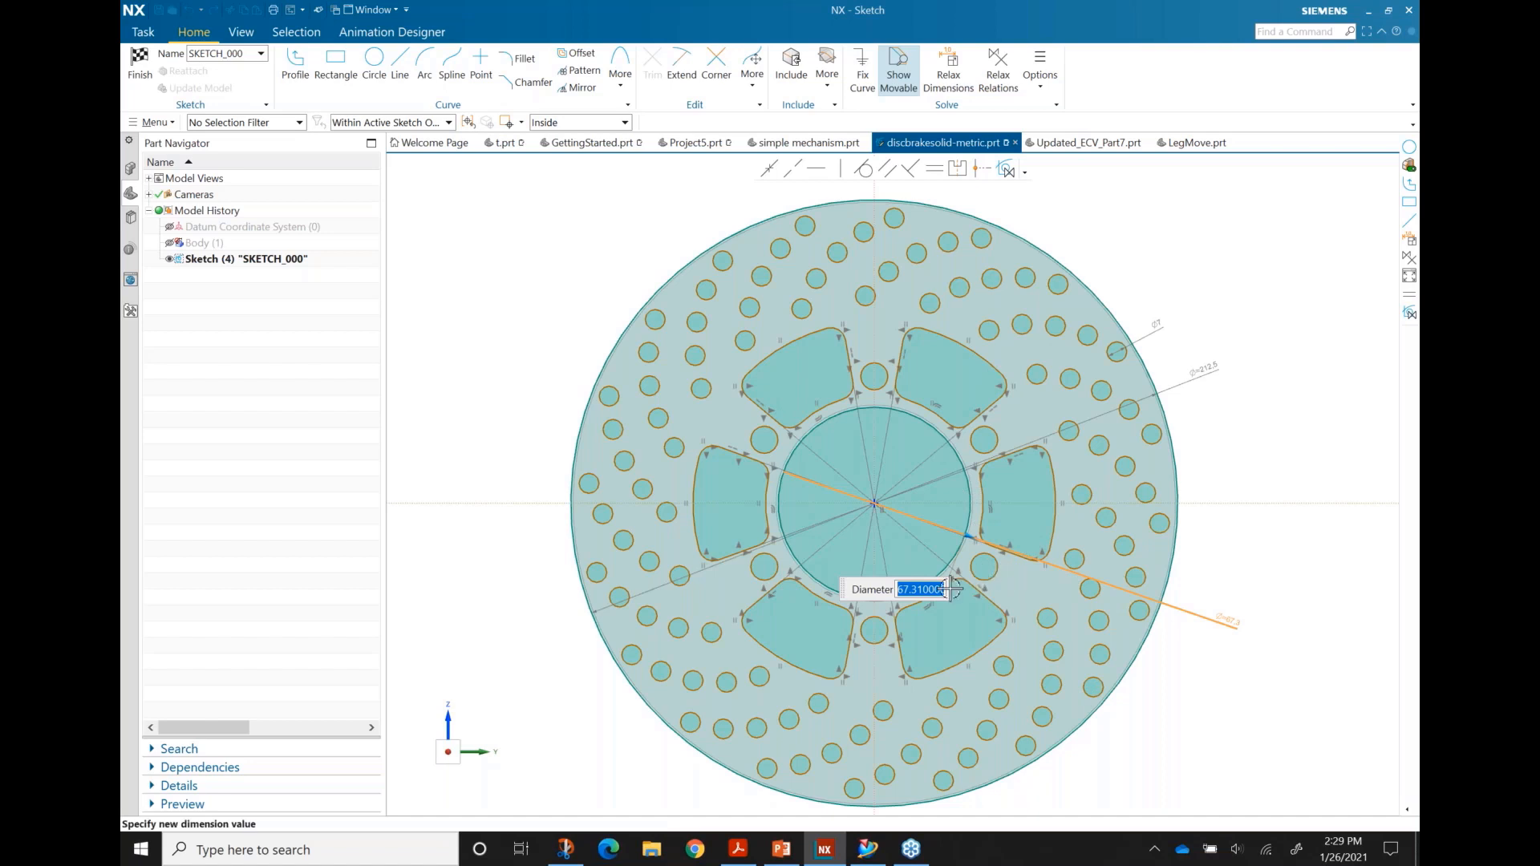
text(60)
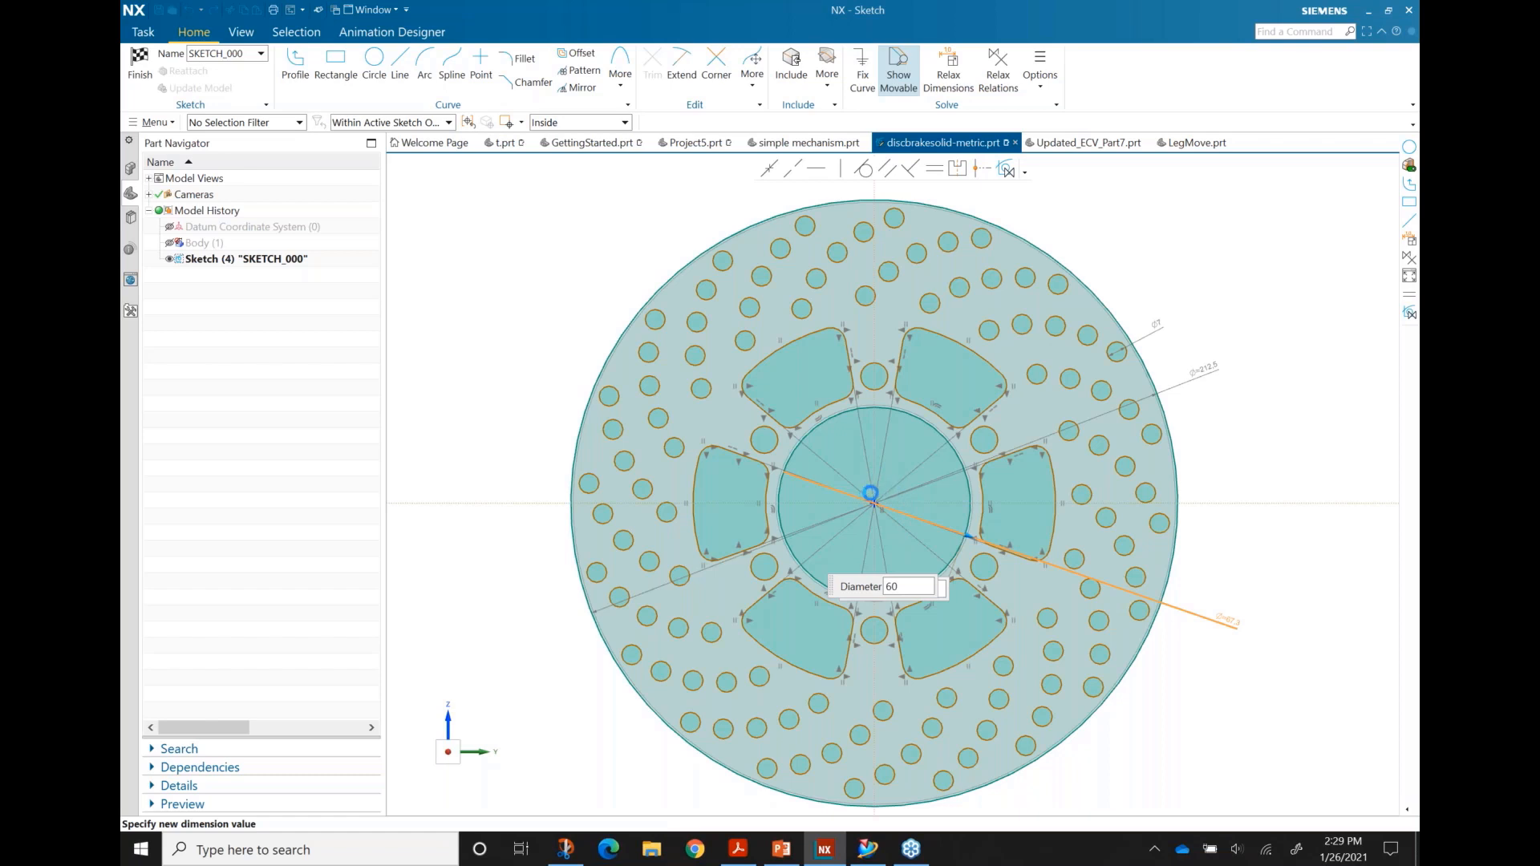
key(Return)
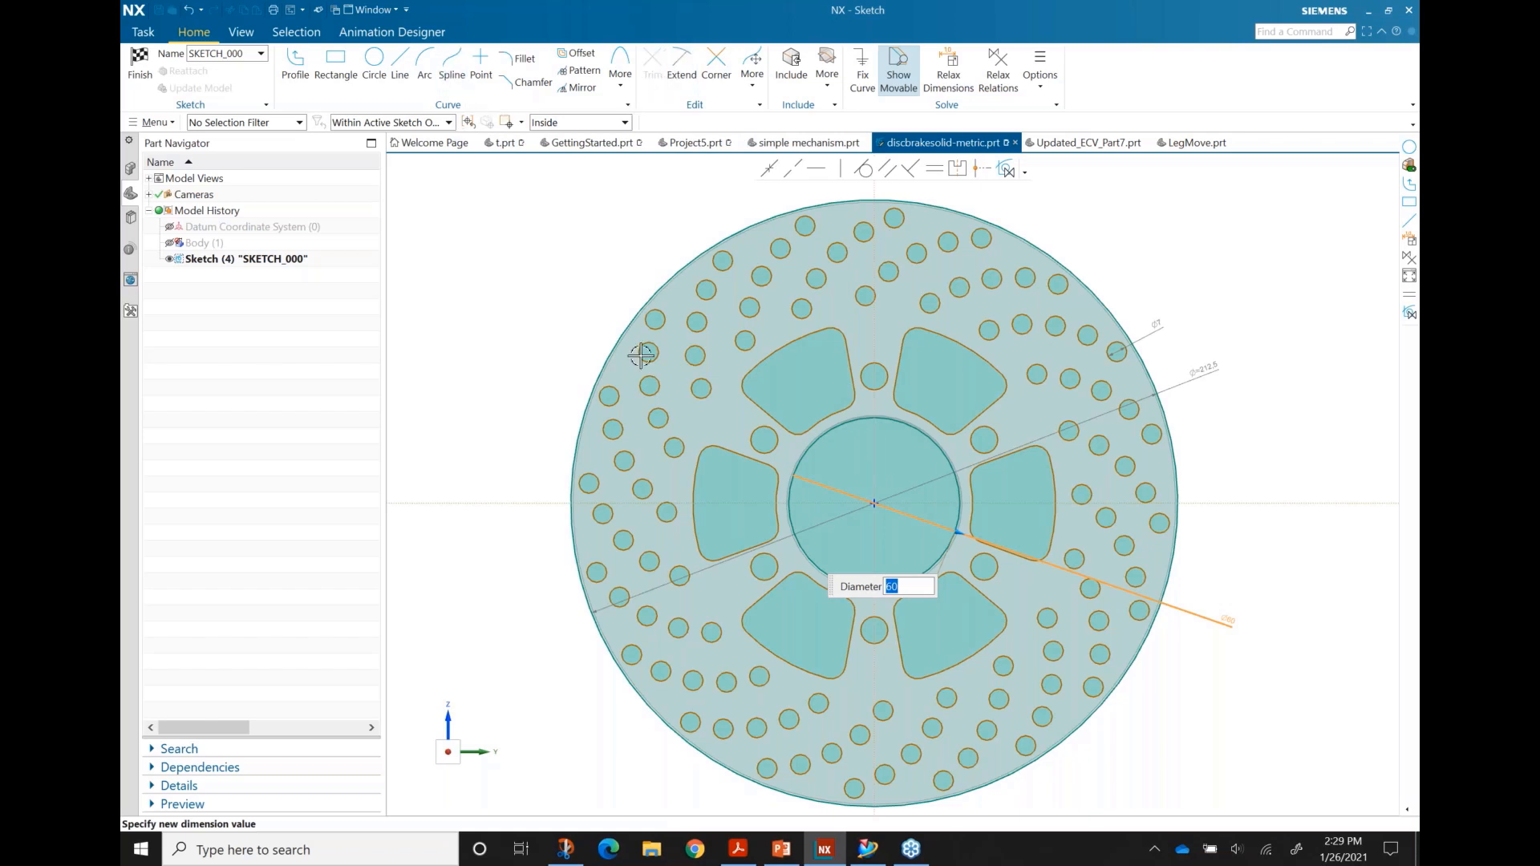
click(374, 65)
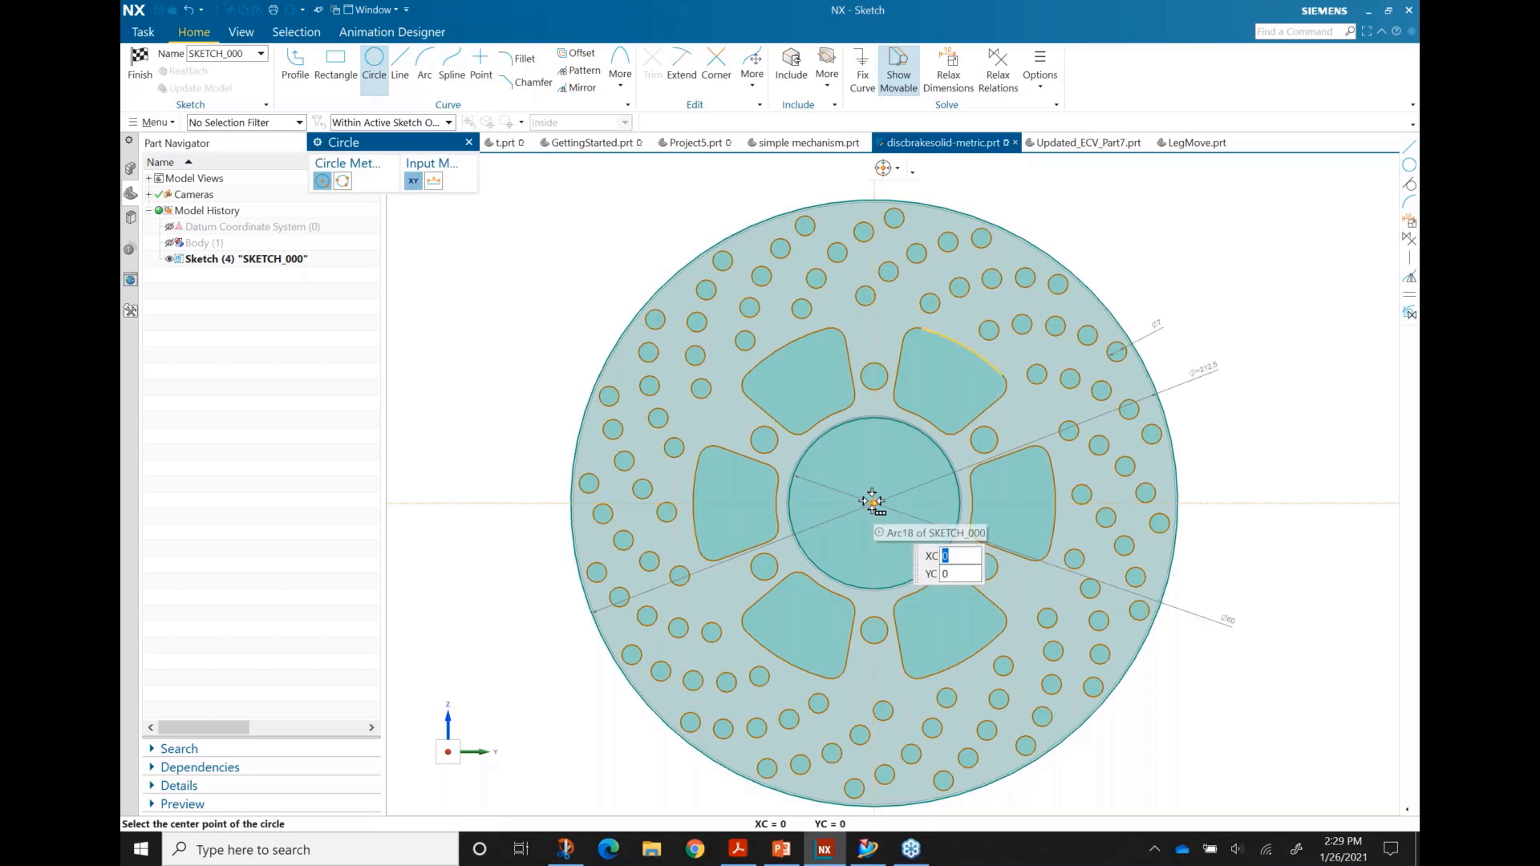
Step: Draw a circle centred on the sketch origin through the outer ring of holes
click(873, 502)
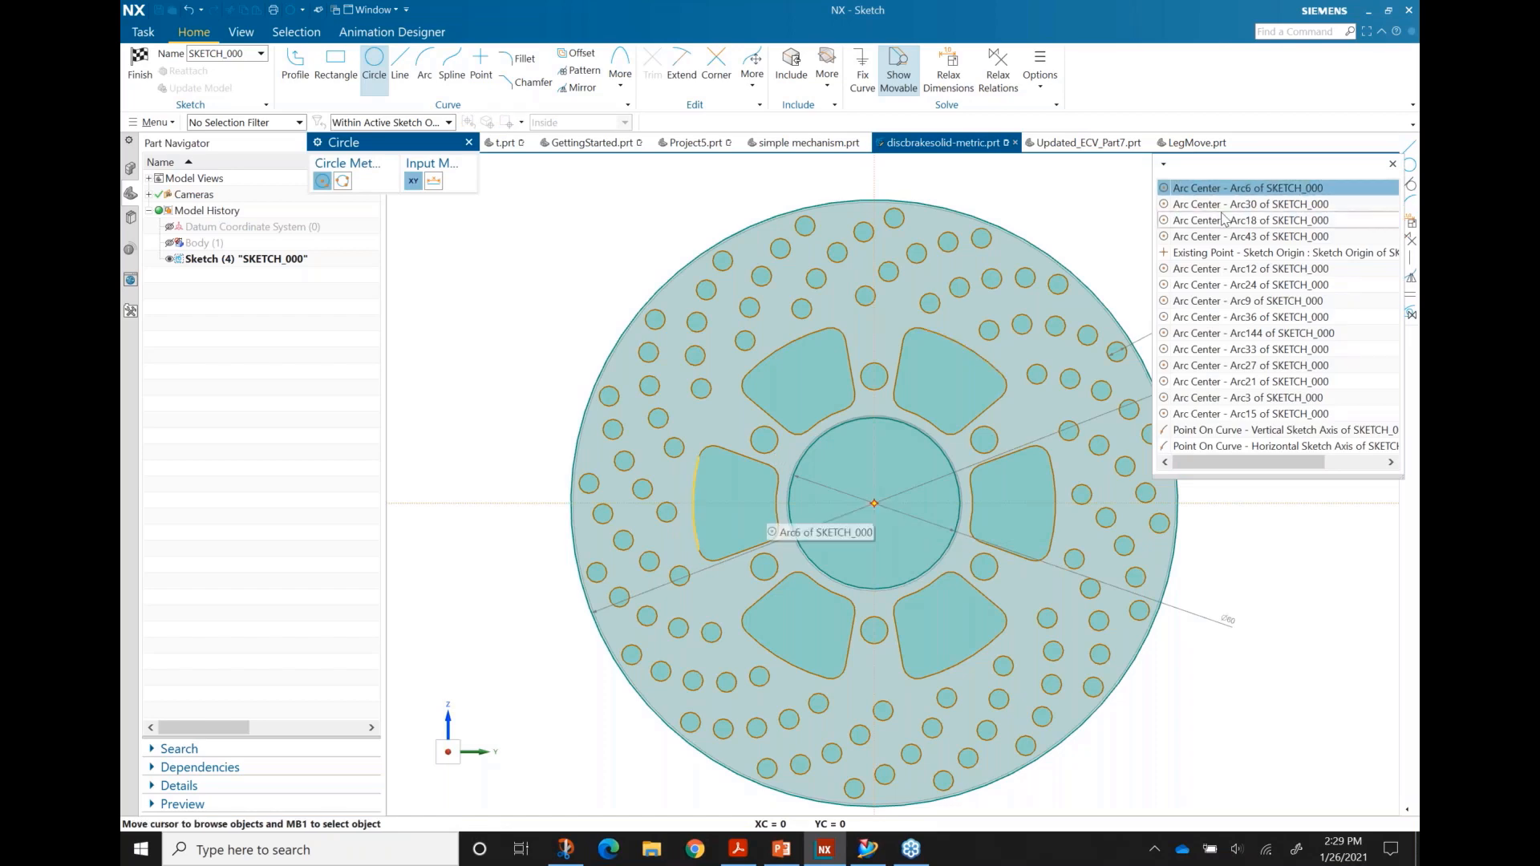
click(1247, 252)
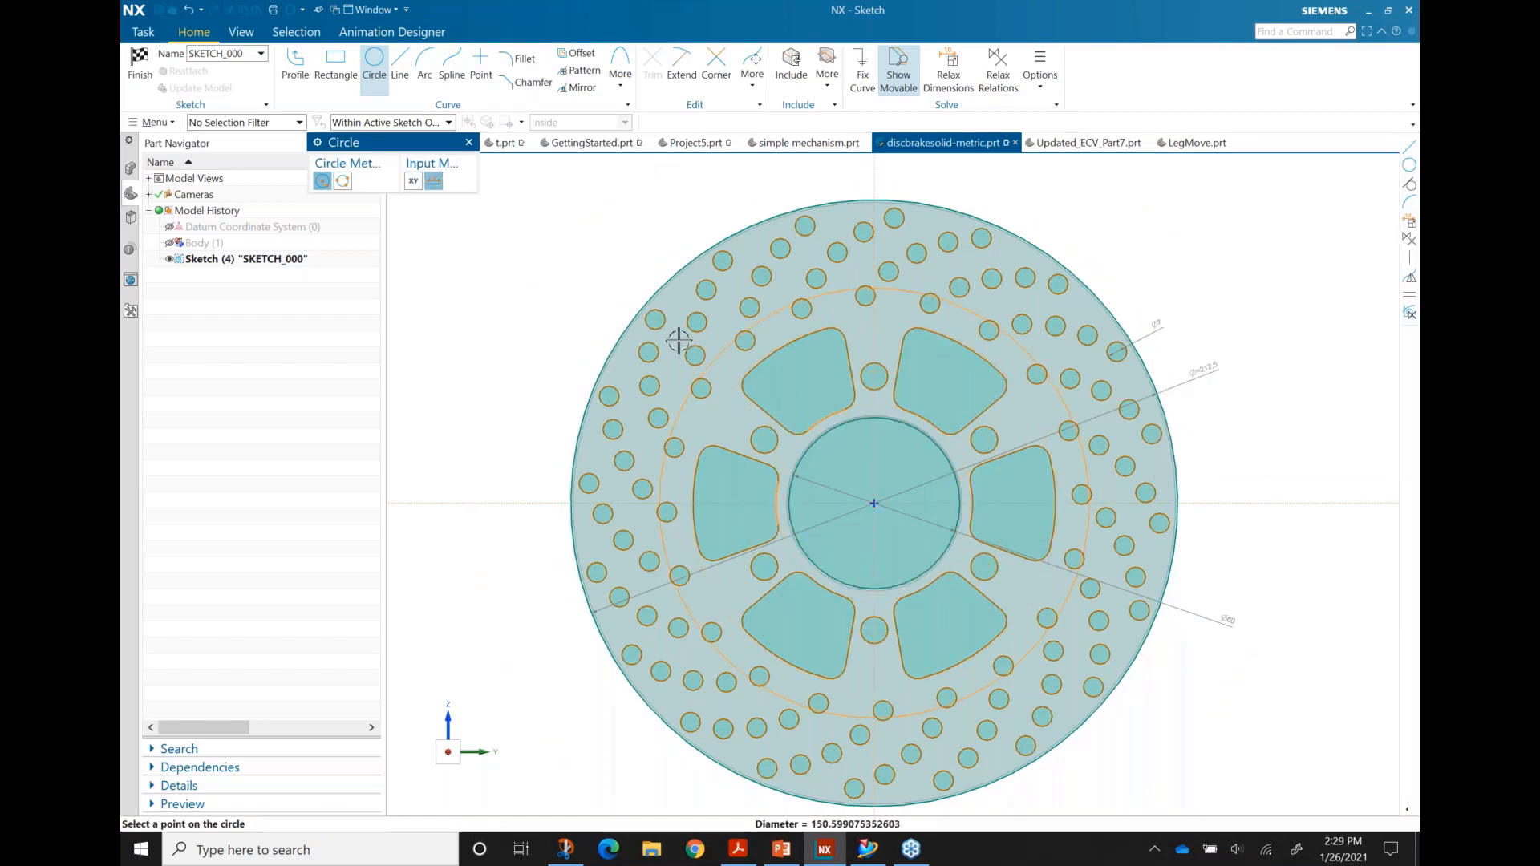
click(652, 316)
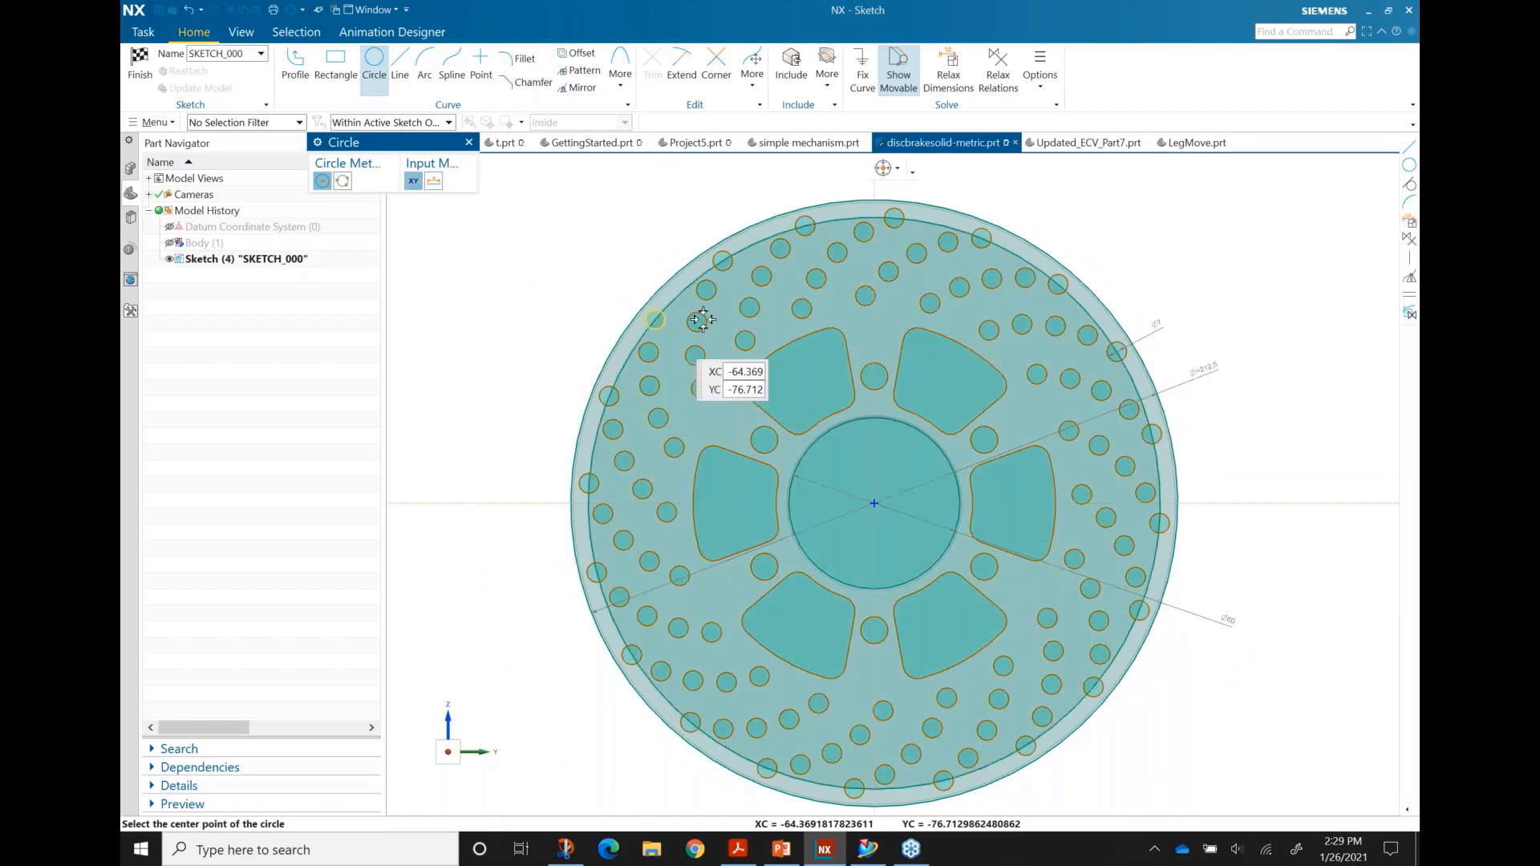
key(Escape)
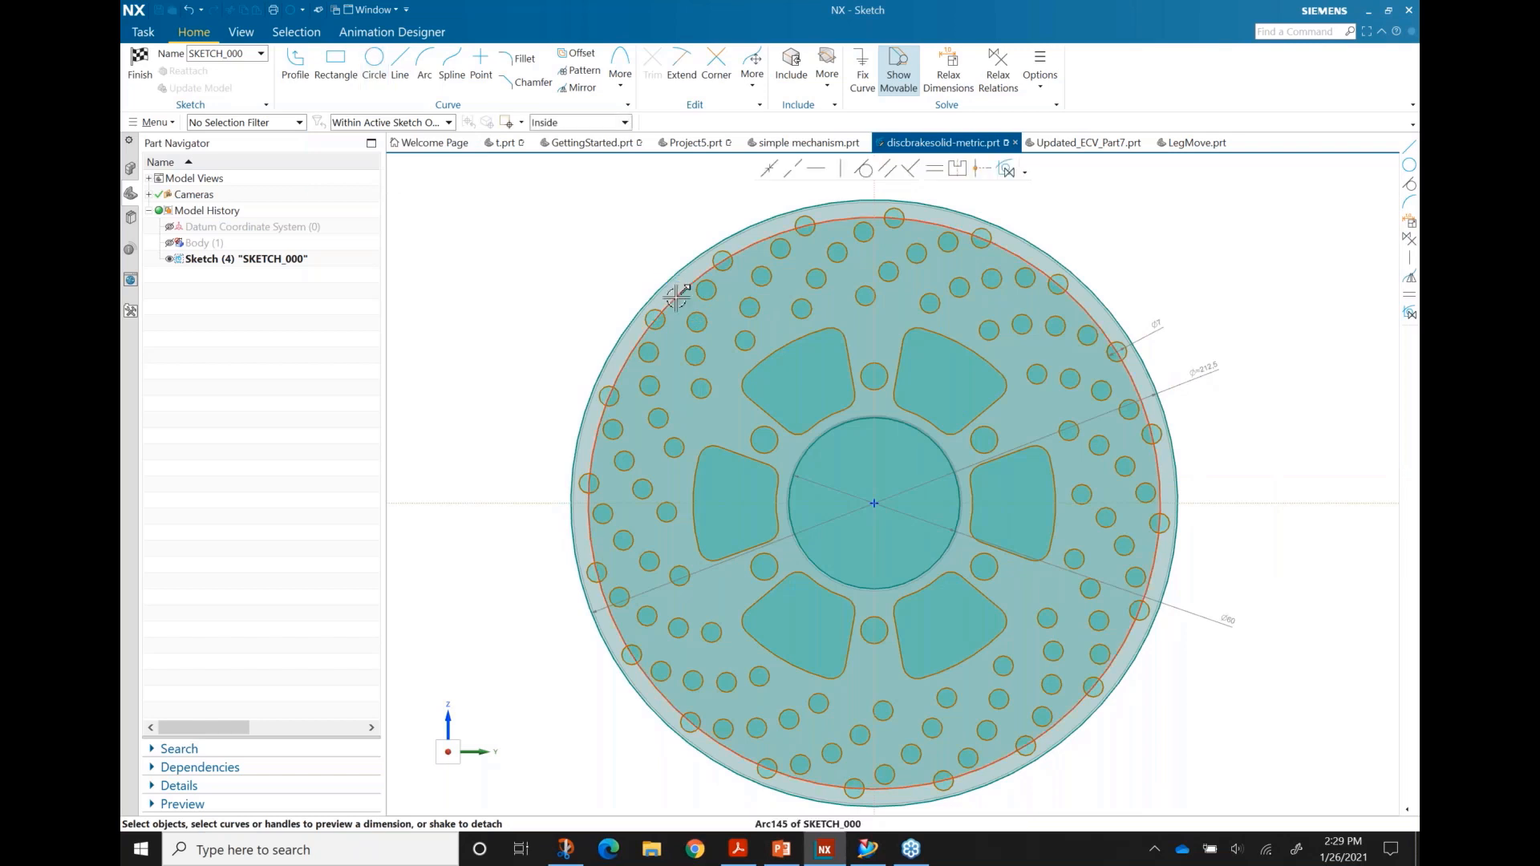
Step: Convert the new circle Arc145 into a dashed reference curve
click(678, 298)
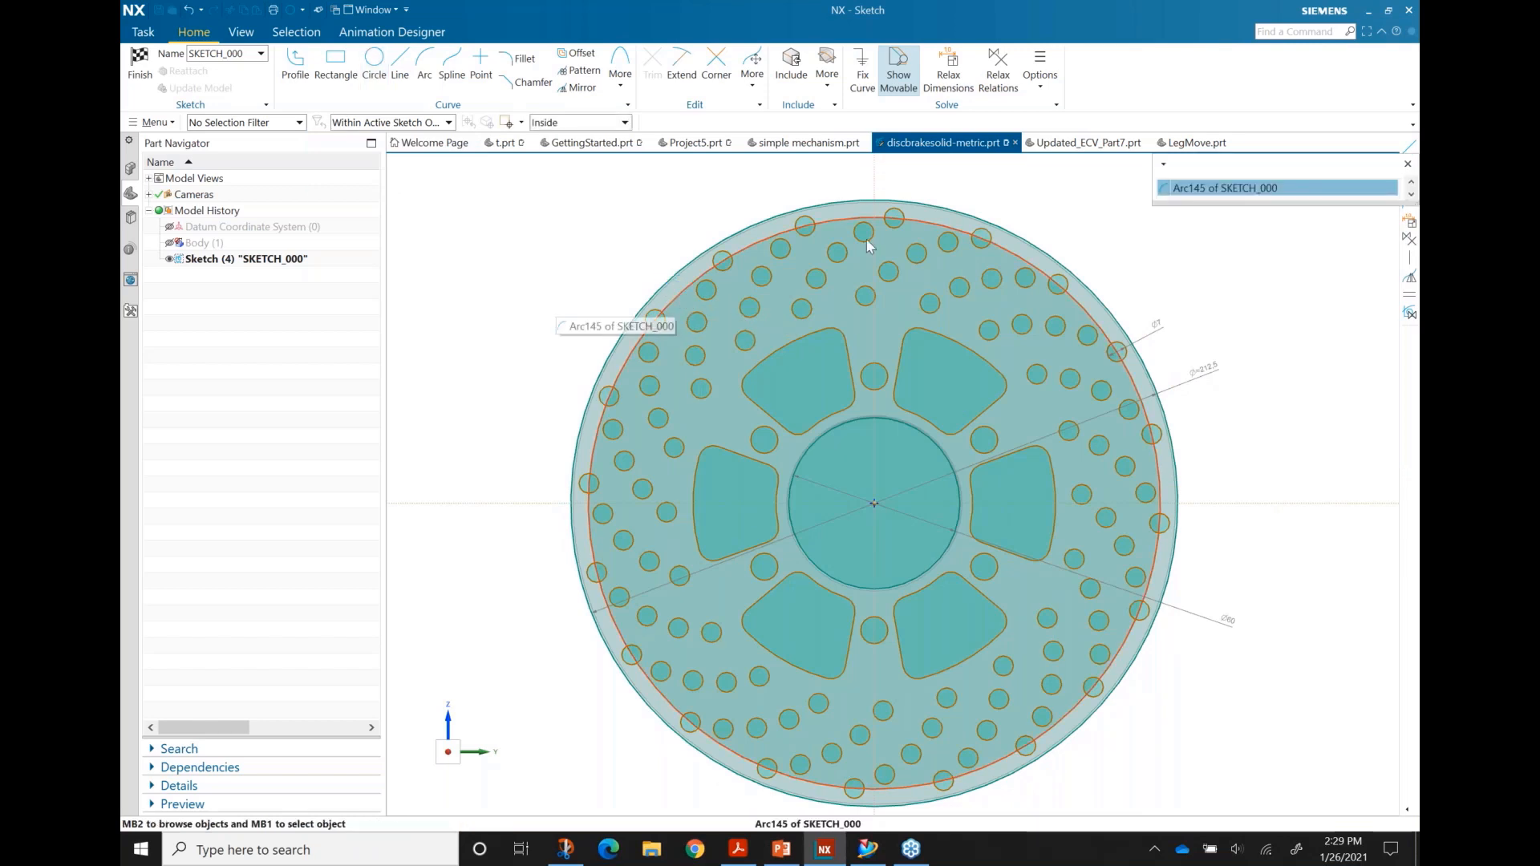
click(1248, 193)
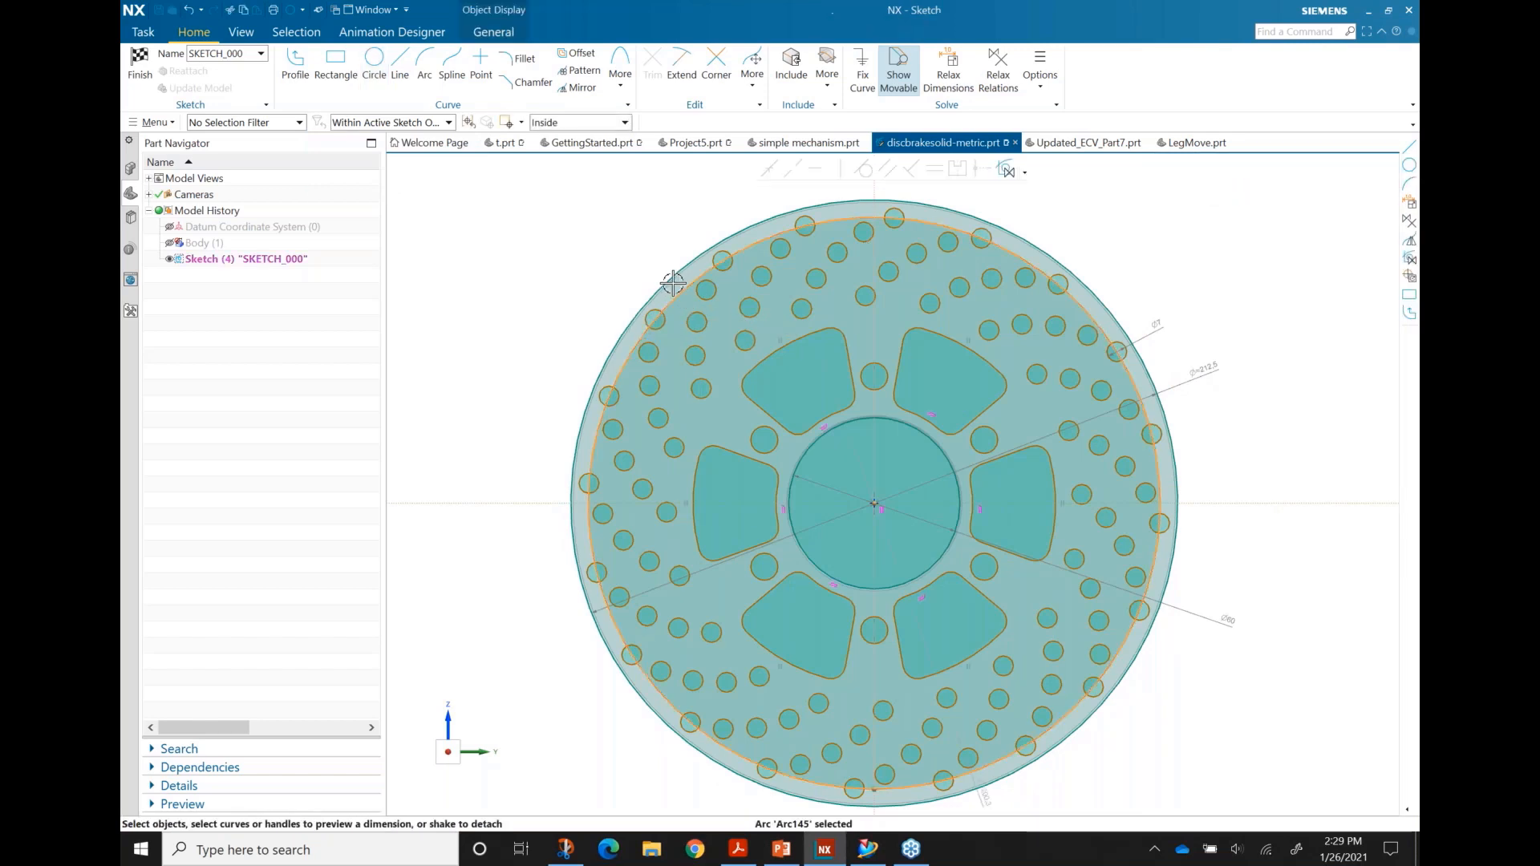
key(Escape)
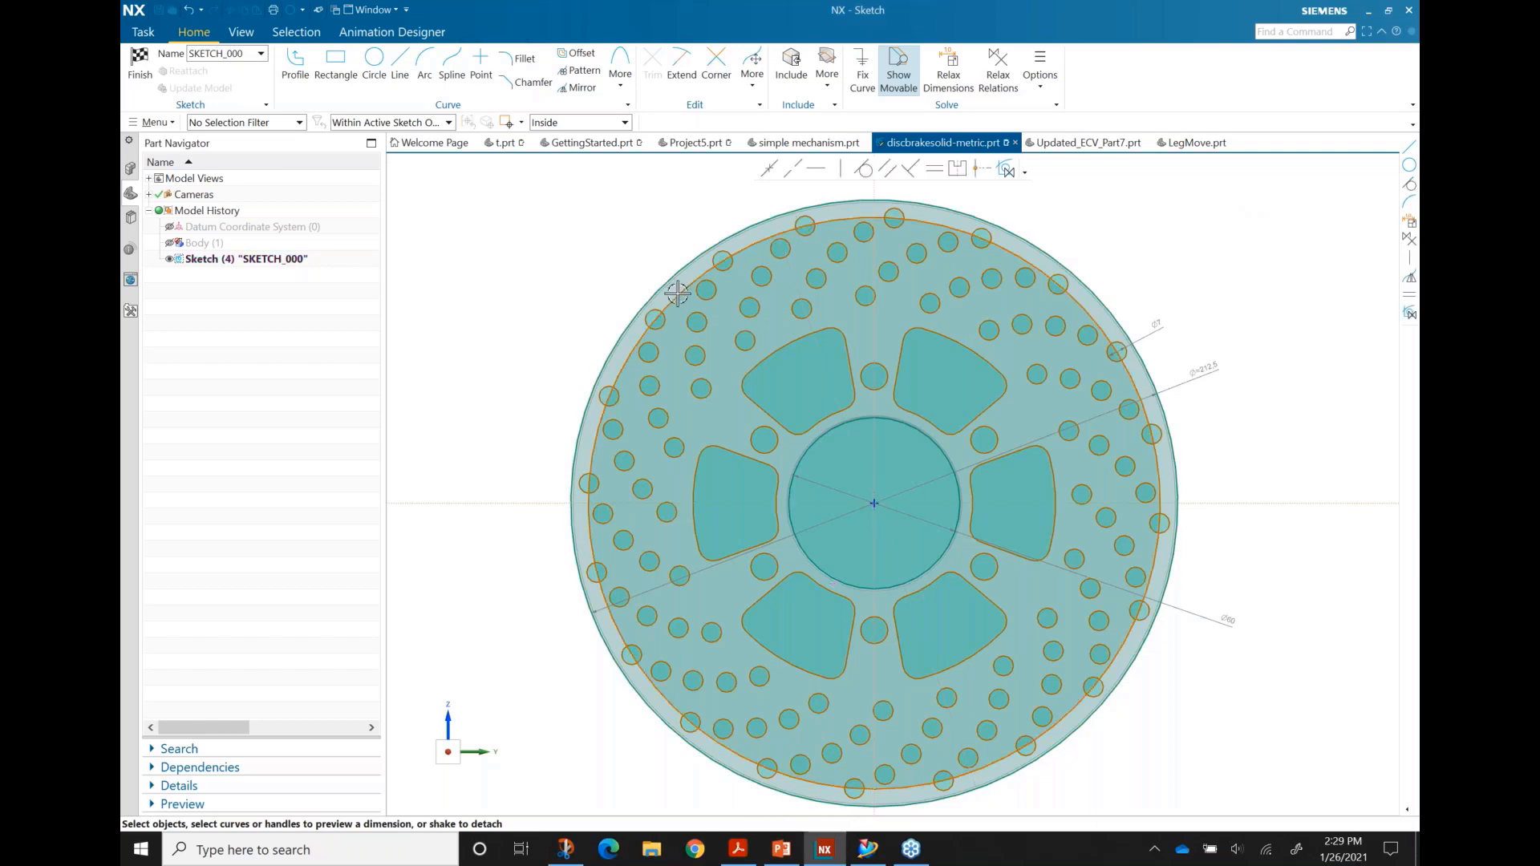
right_click(685, 298)
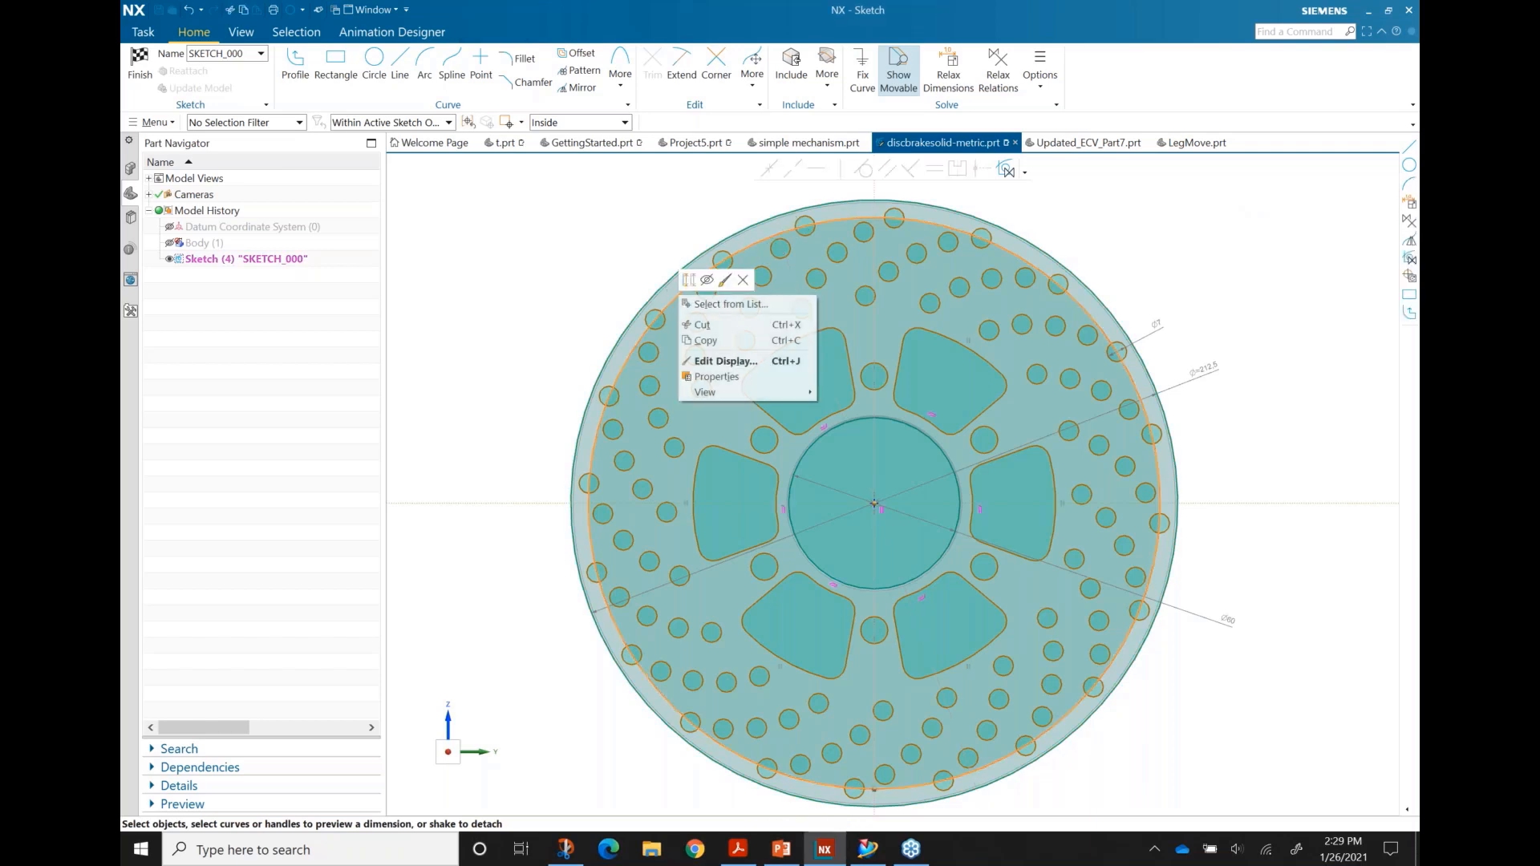
click(690, 281)
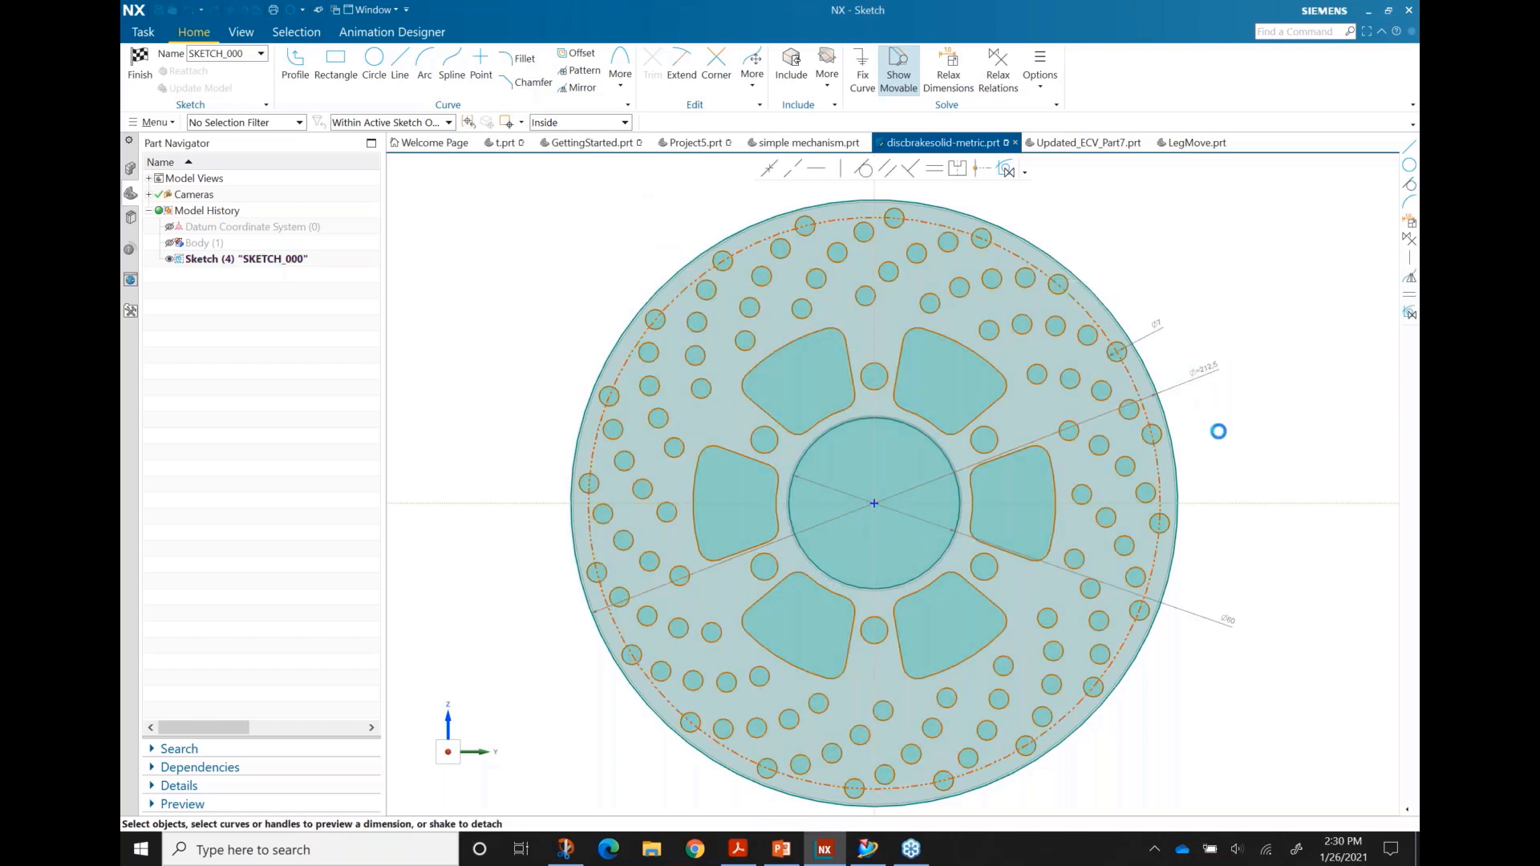
Step: Change the outer hole circle's diameter from Ø212.5 to 233
double_click(1212, 362)
drag(1169, 387, 1198, 380)
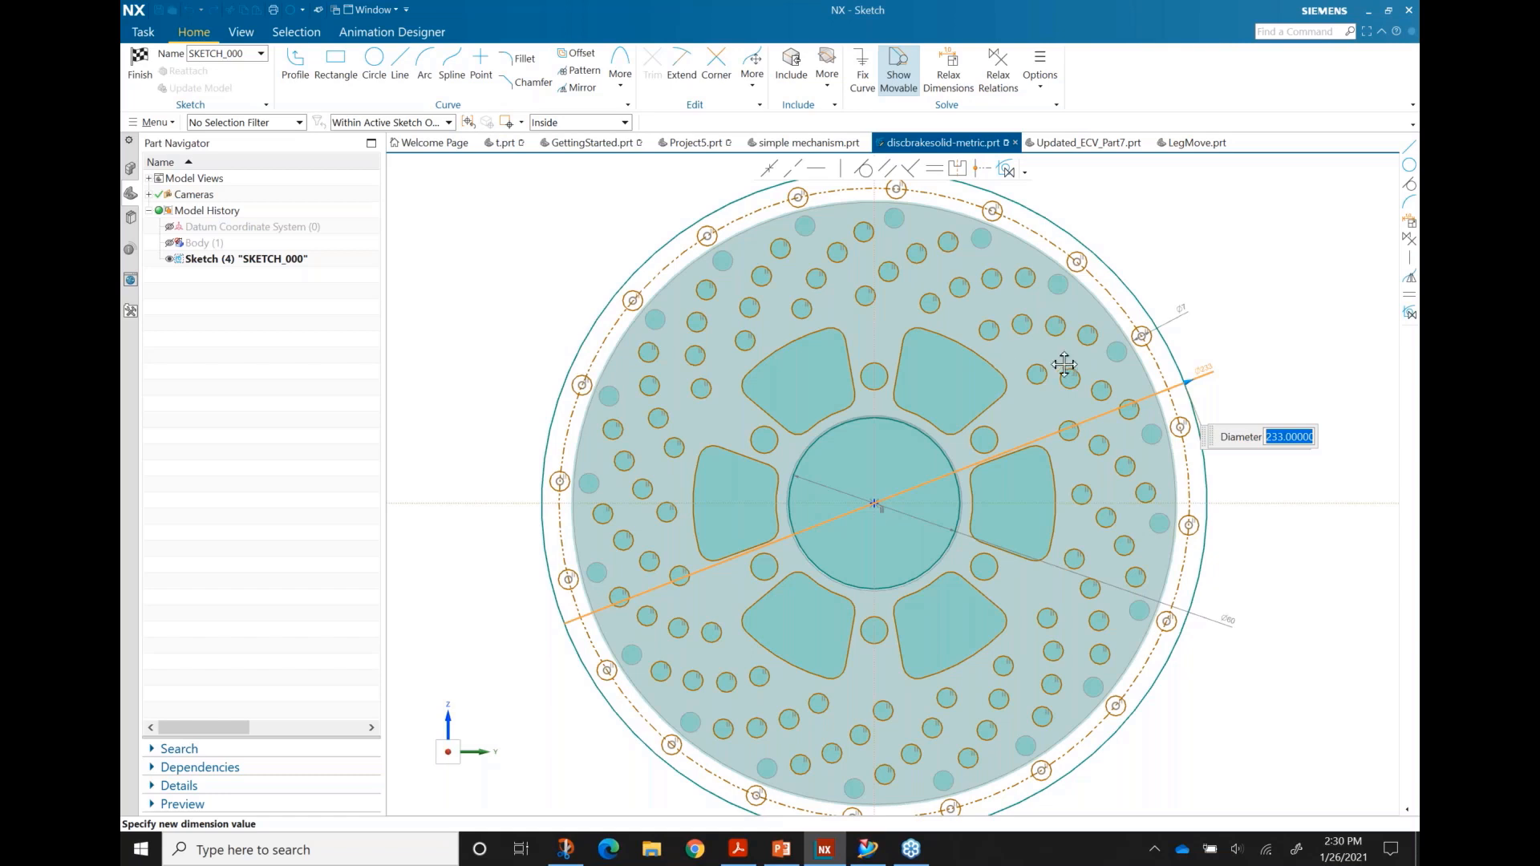
click(402, 300)
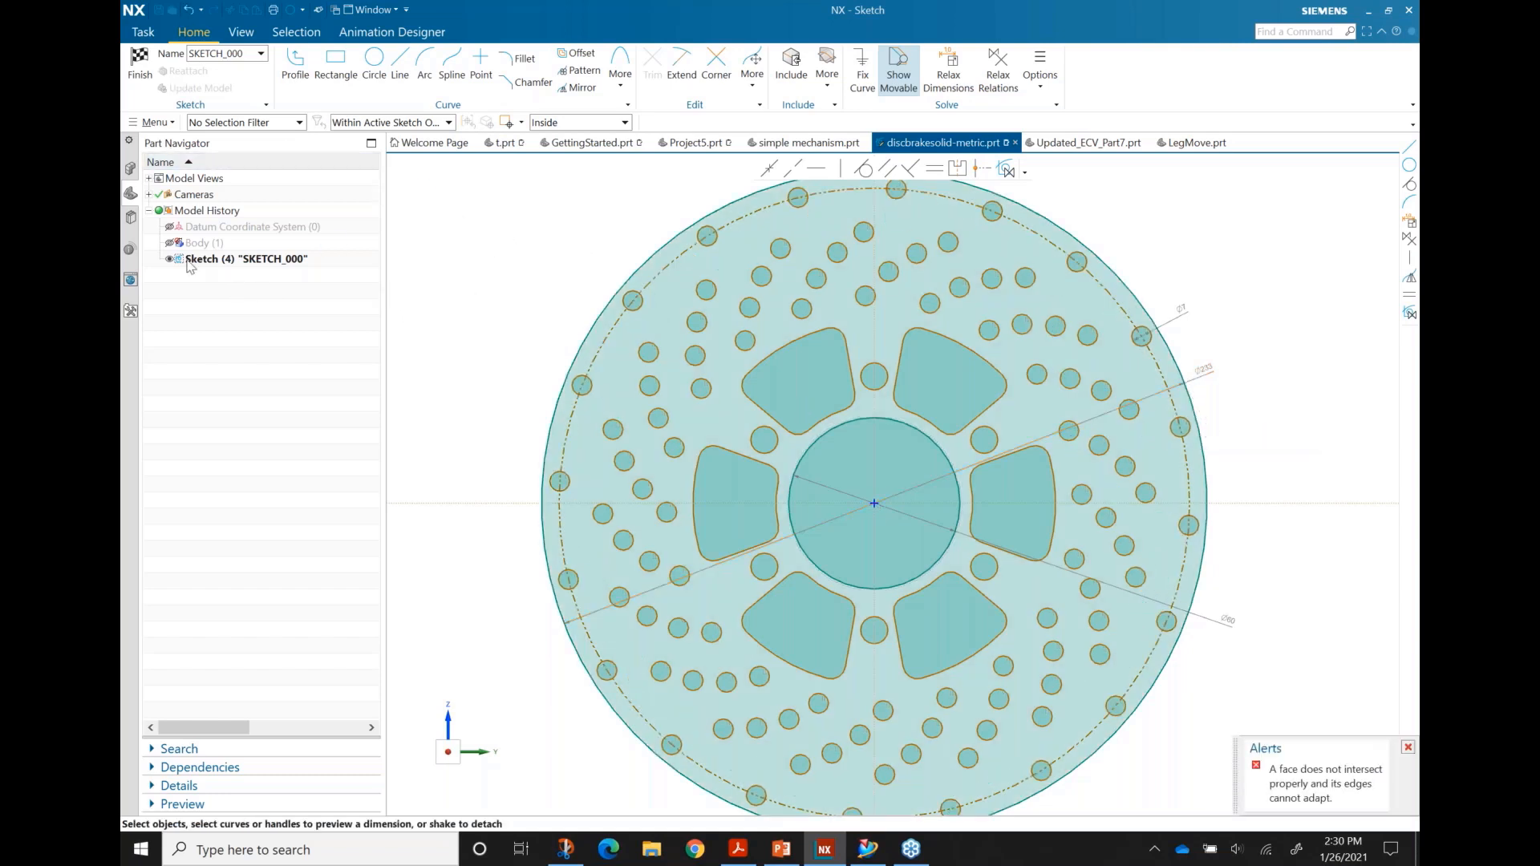
Step: Show Body (1) to view the solid disc, then finish the sketch
click(170, 243)
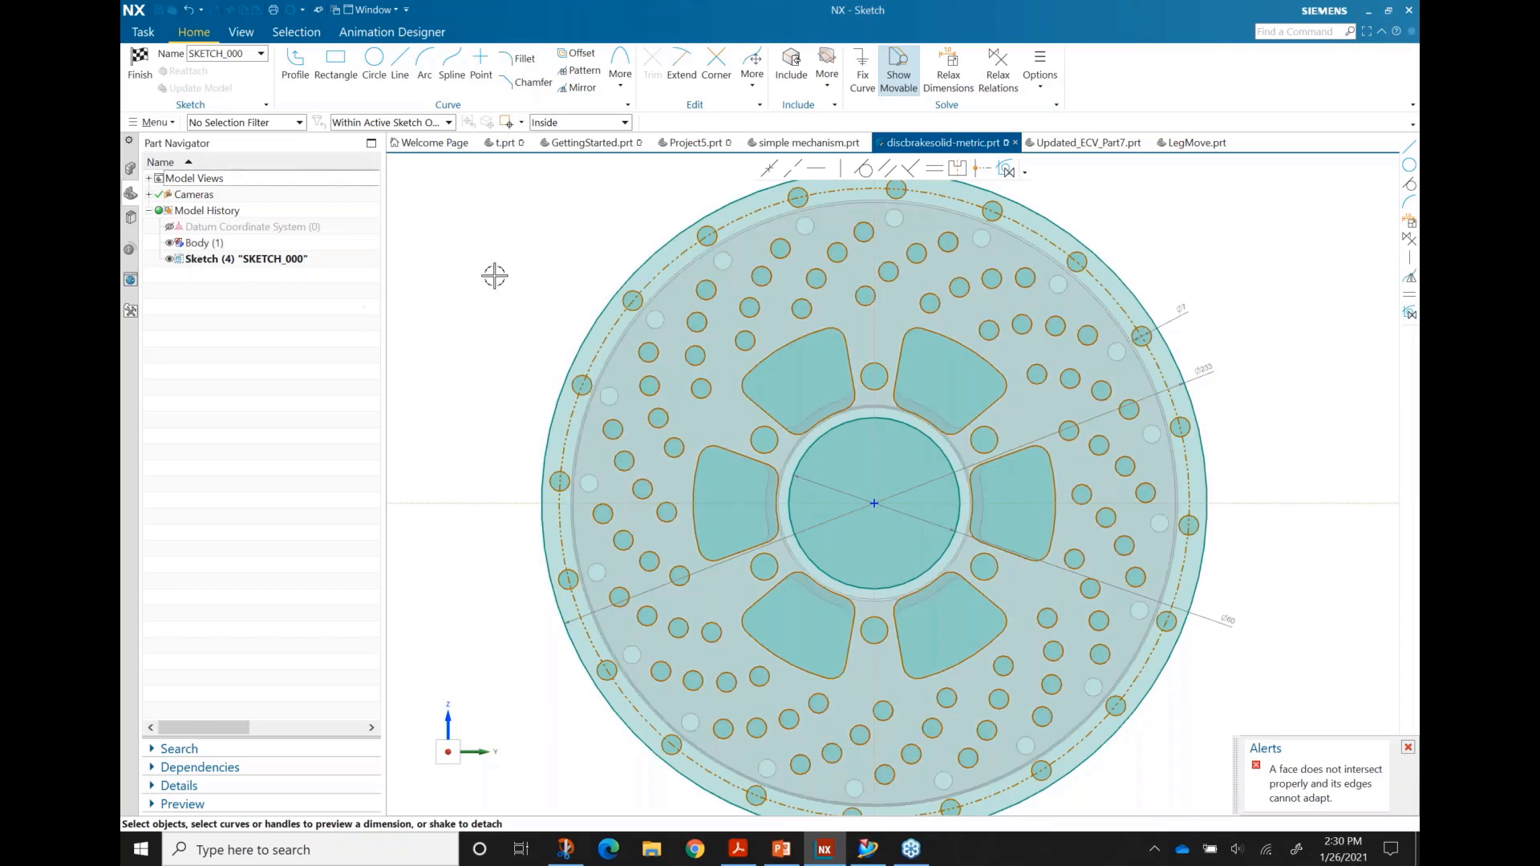
middle_drag(486, 273, 515, 290)
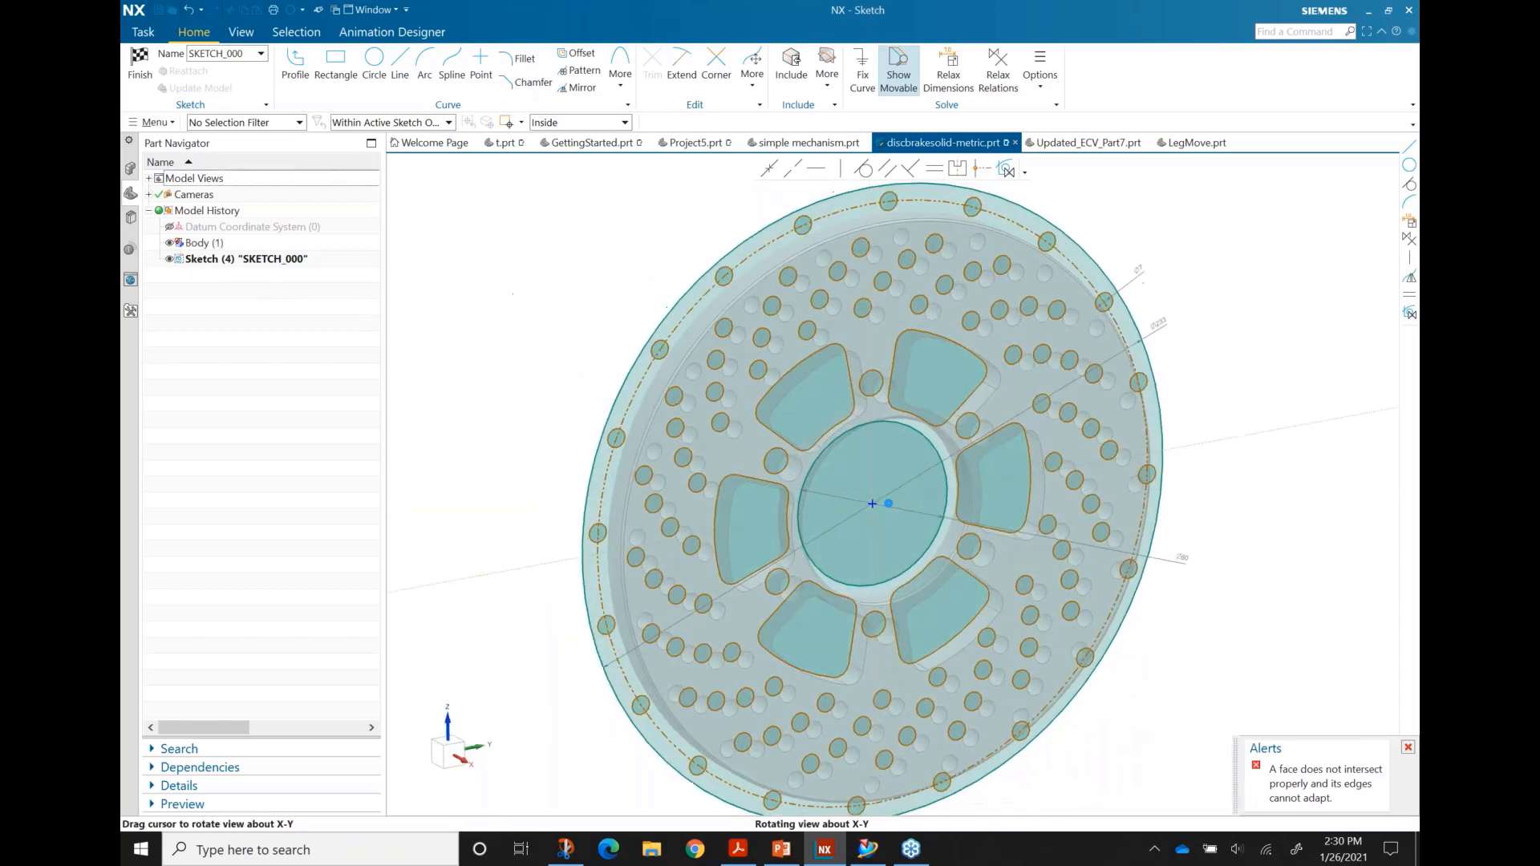
click(156, 85)
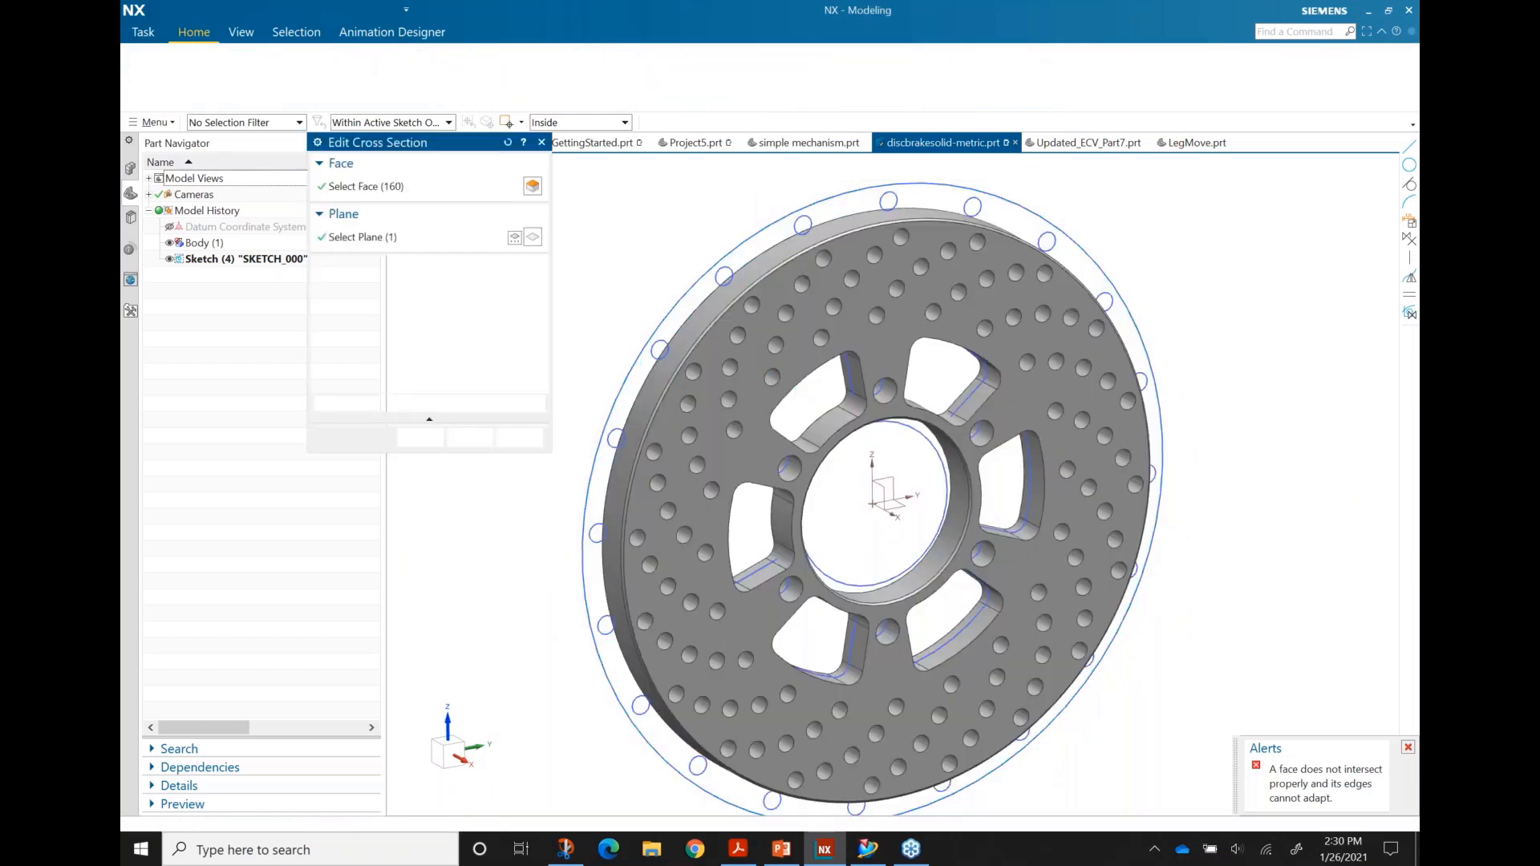
Step: Attempt the cross-section update, dismiss its error, stop the preview, and cancel the edit
click(419, 440)
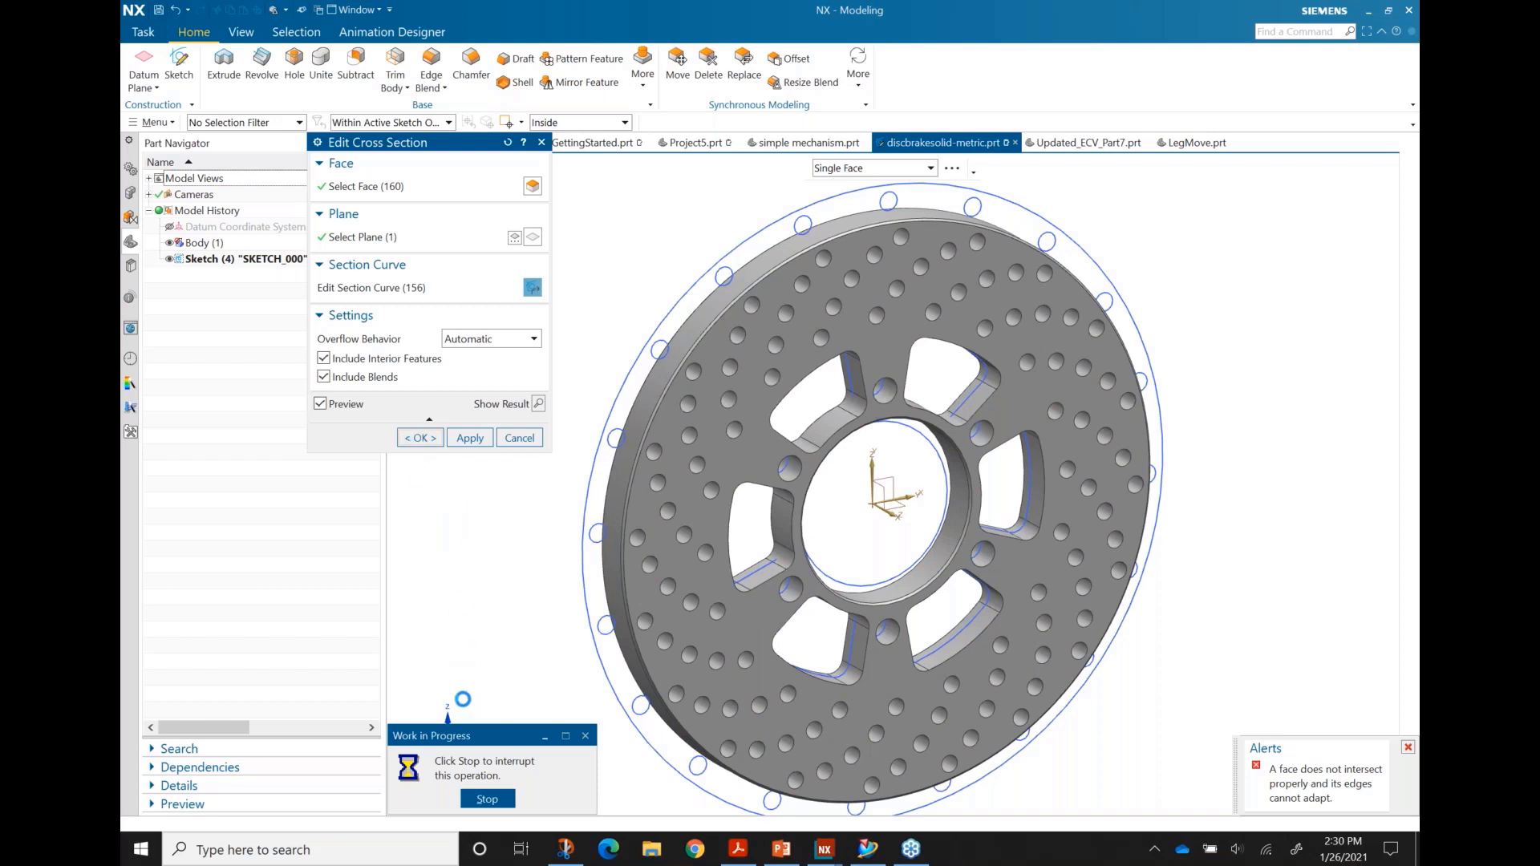
click(770, 445)
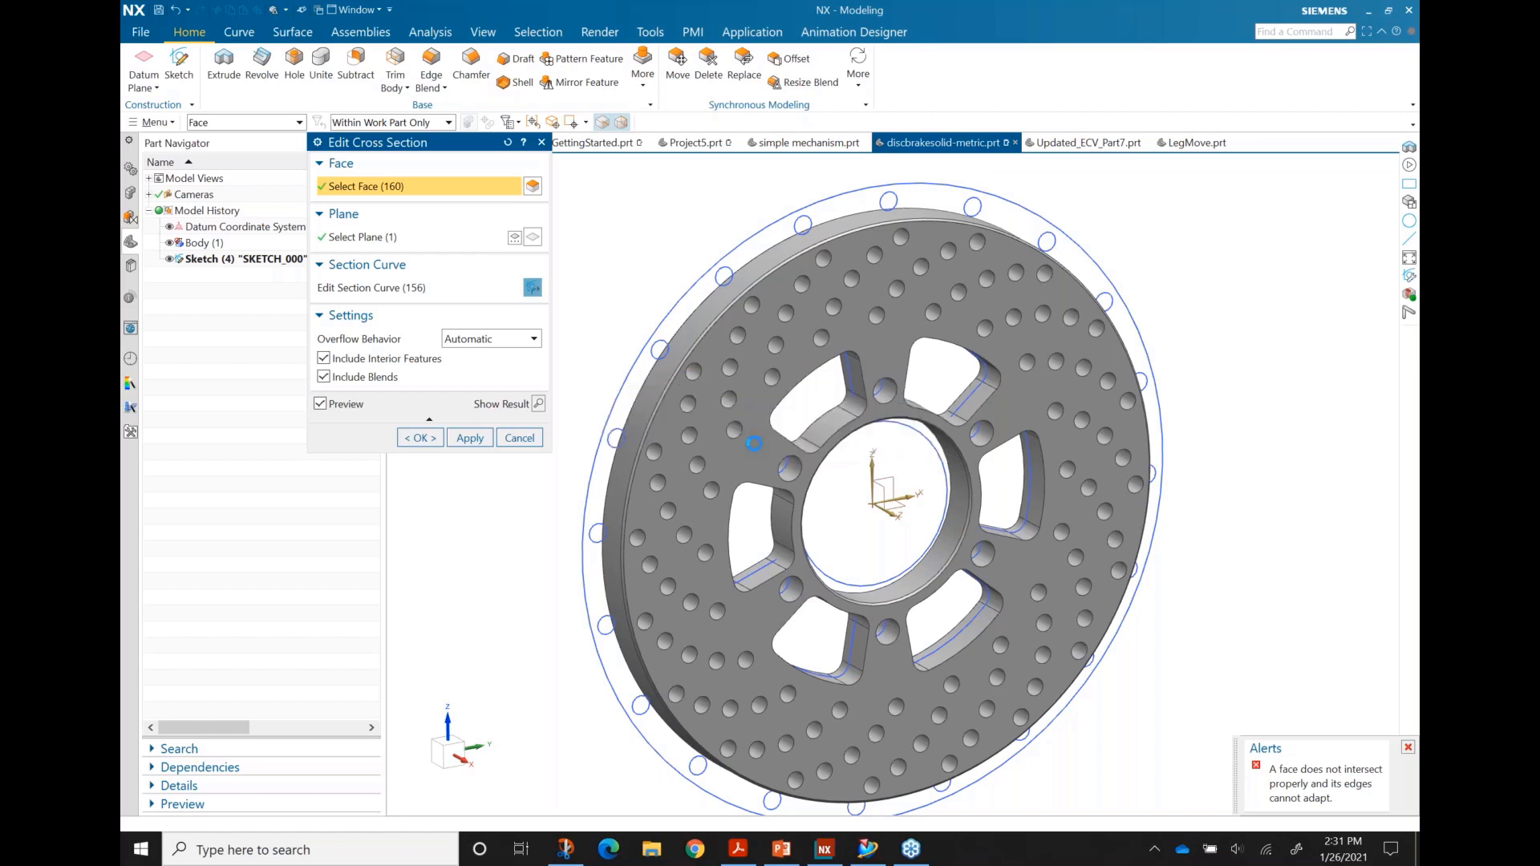
click(426, 438)
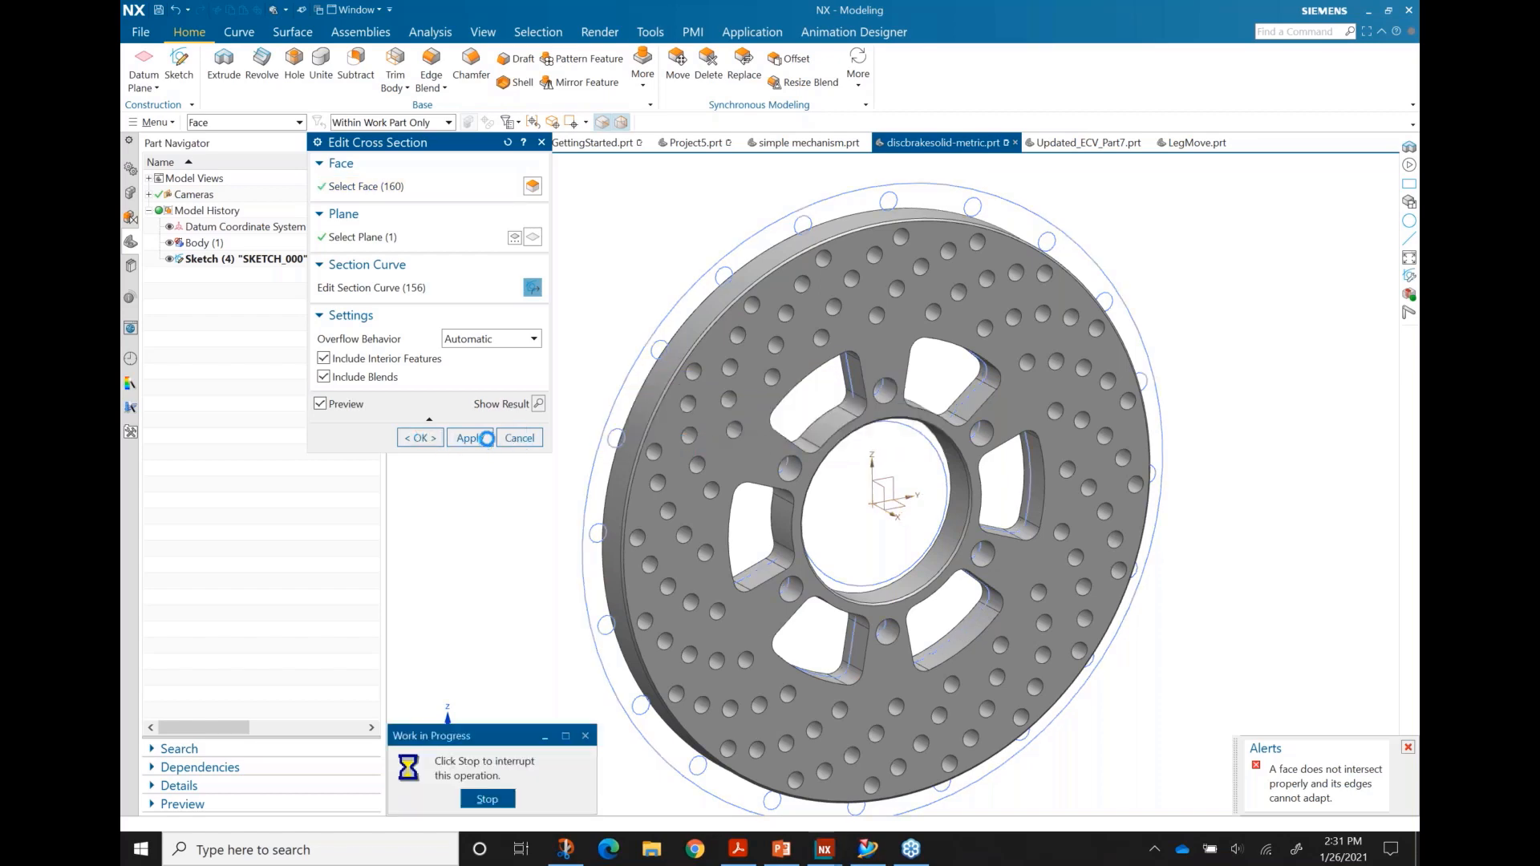
click(486, 798)
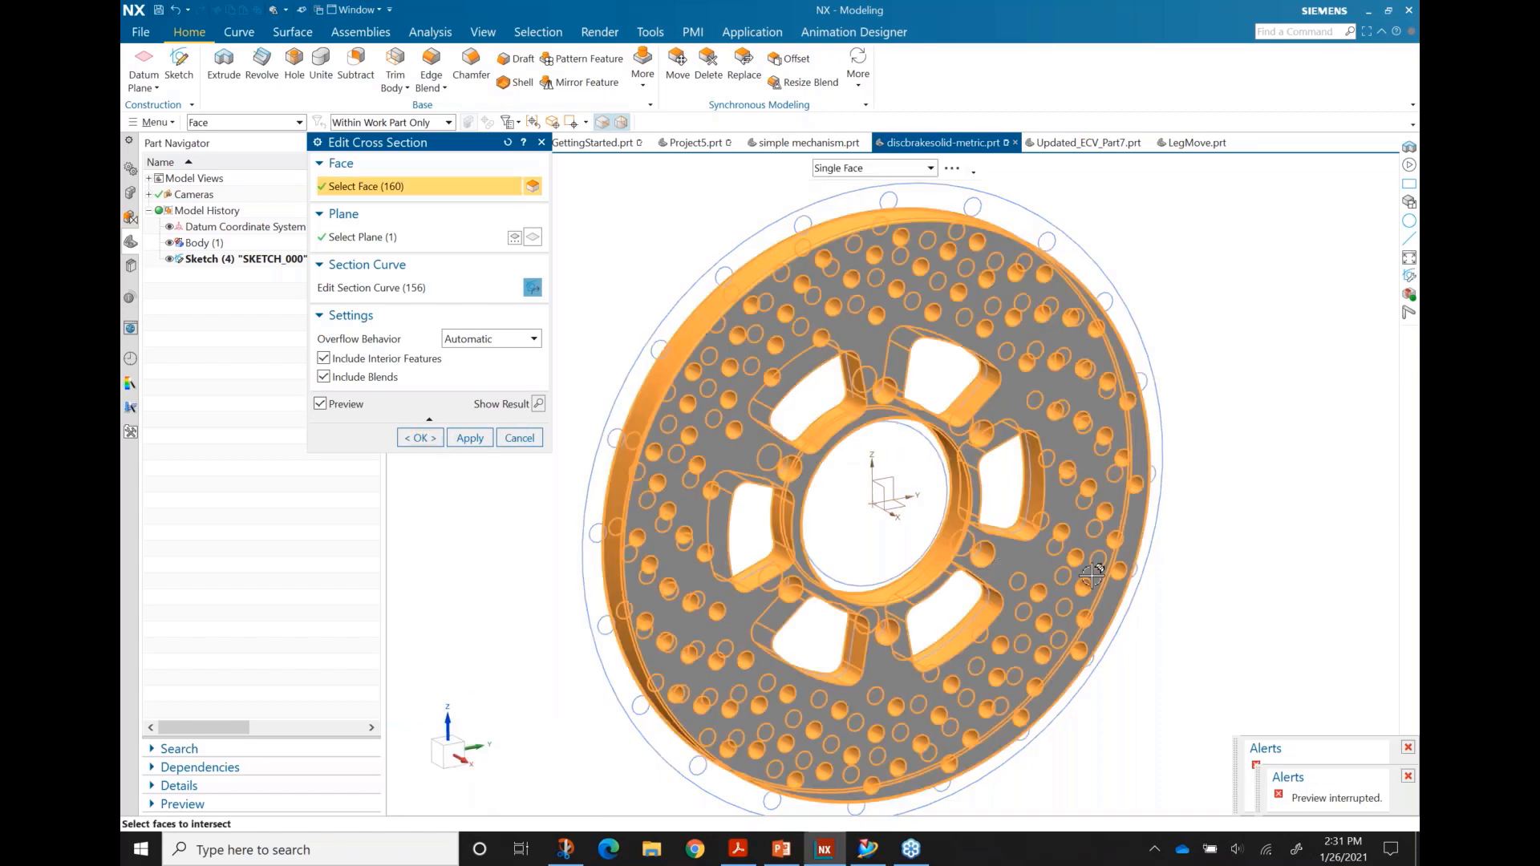
click(519, 438)
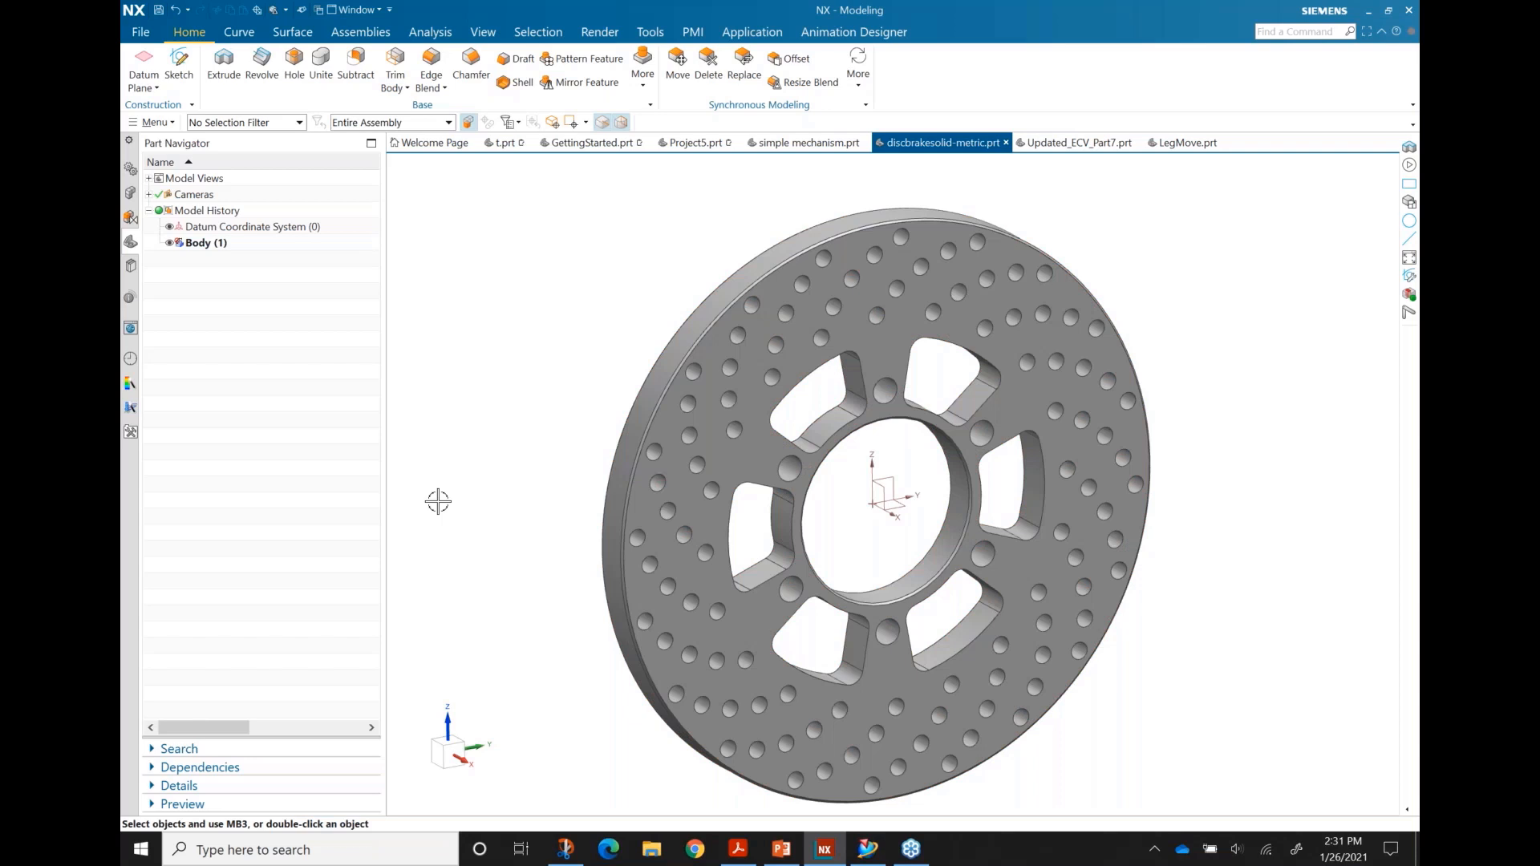
key(alt+Tab)
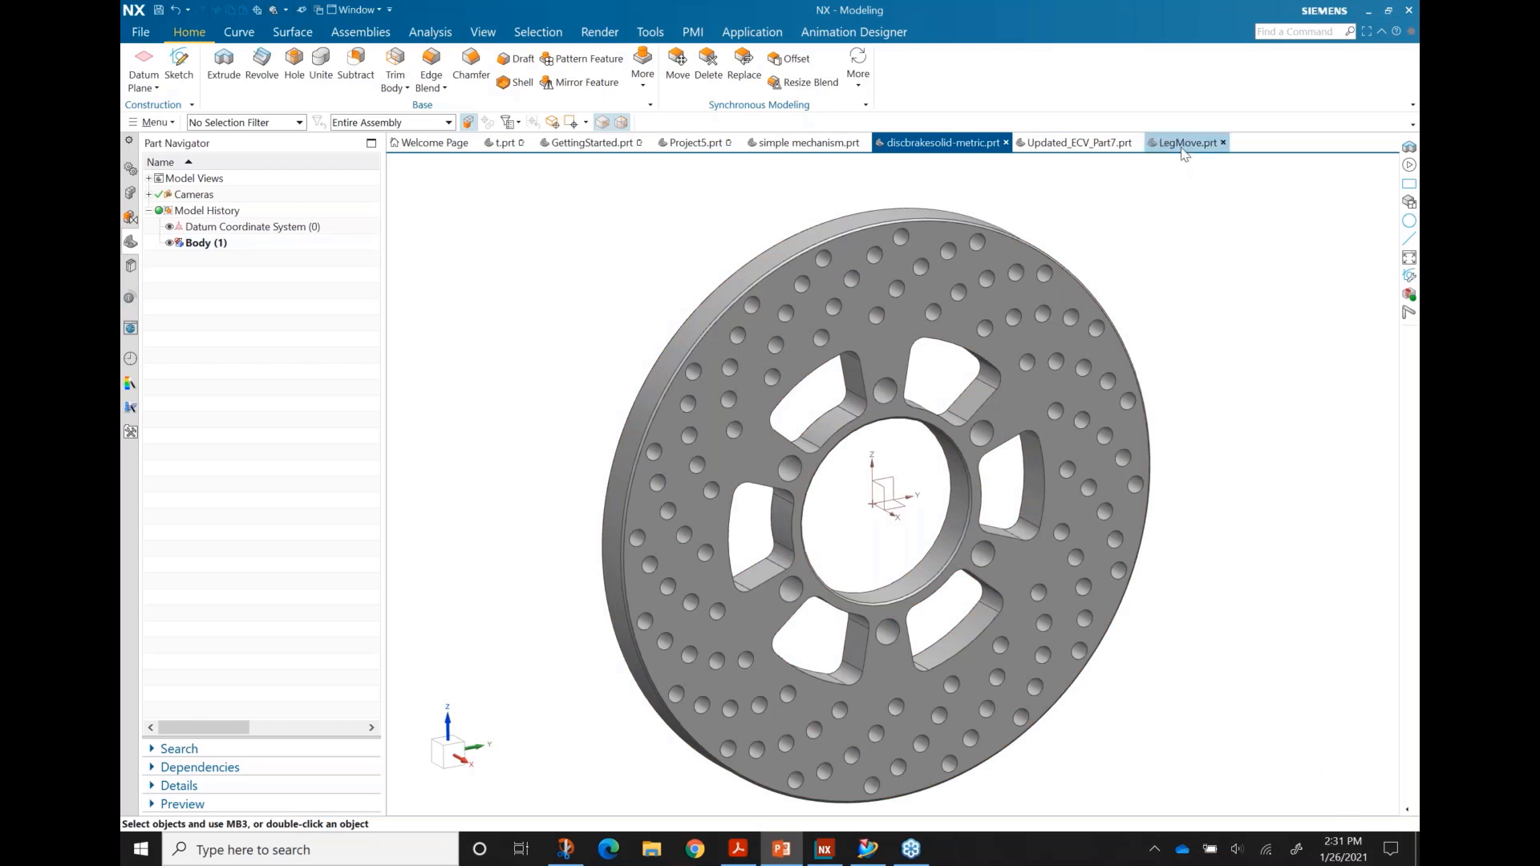
Step: Bring up Updated_ECV_Part7.prt, then show the 'How long can you use the Old Sketch?' slide
click(1055, 146)
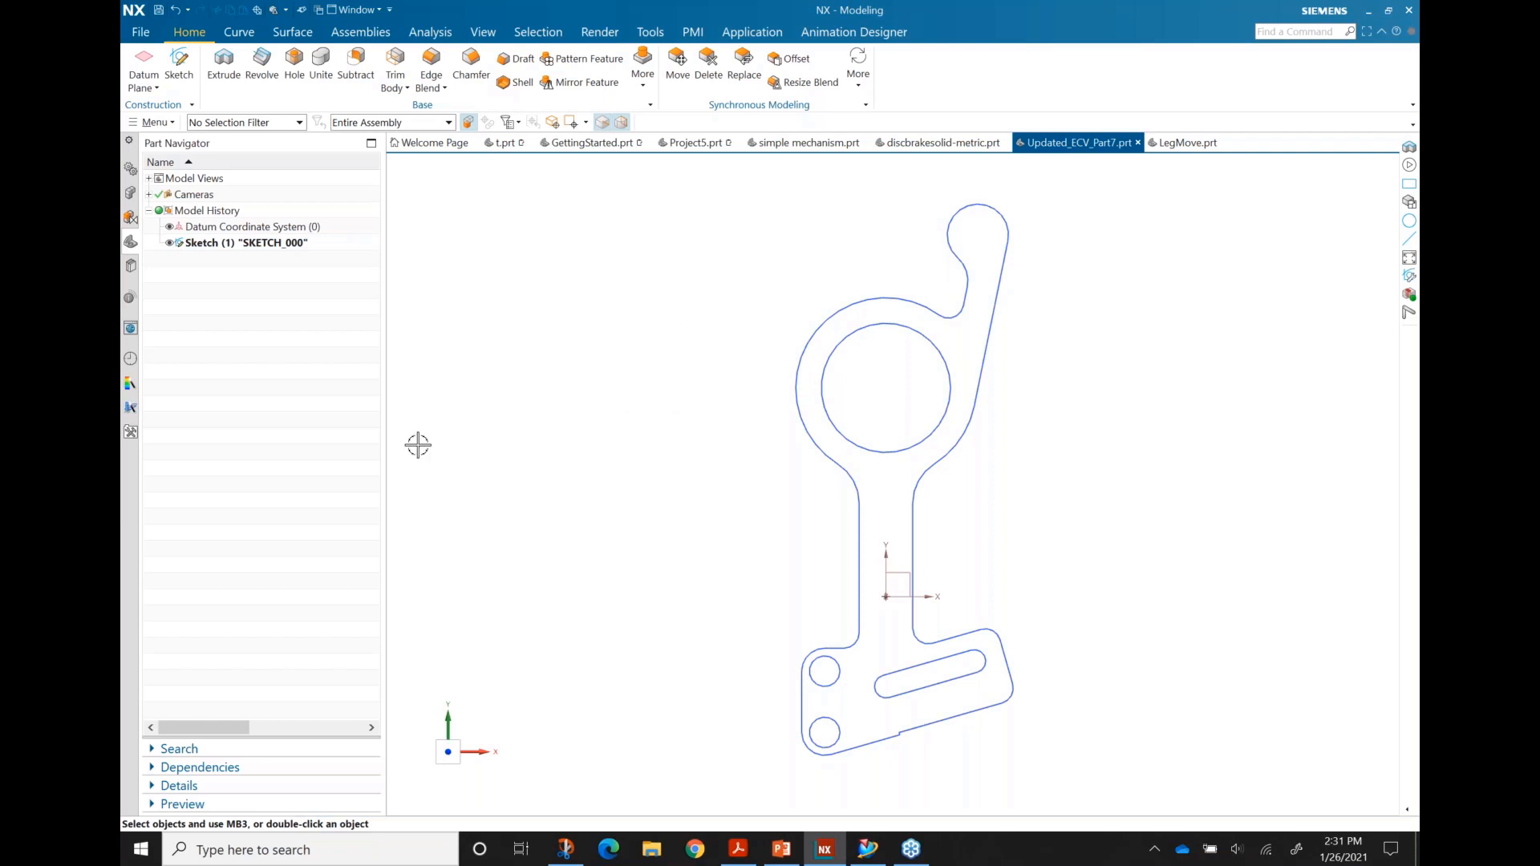
key(alt+Tab)
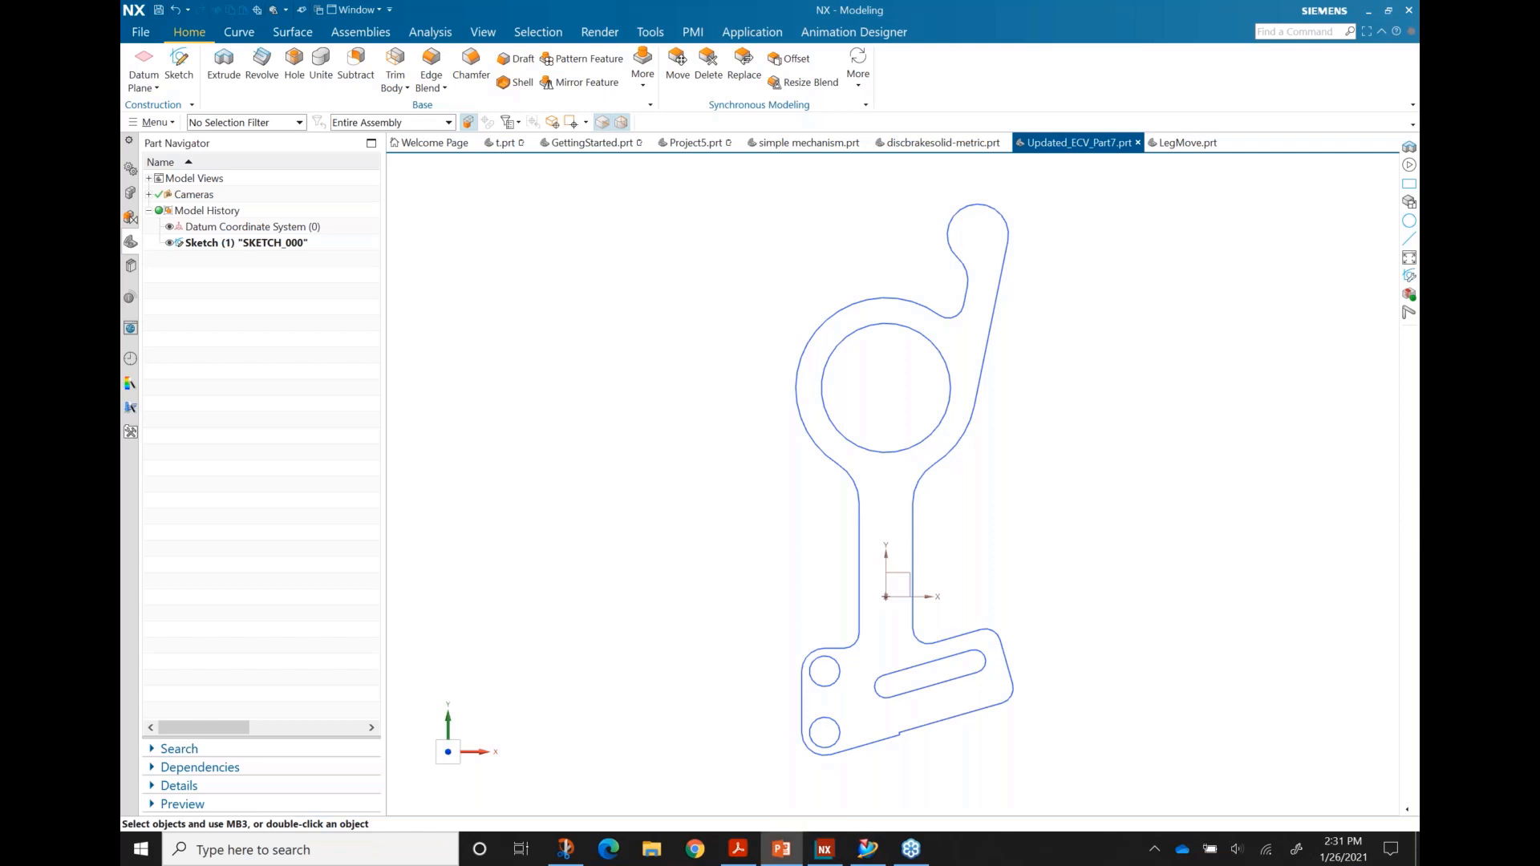
key(alt+Tab)
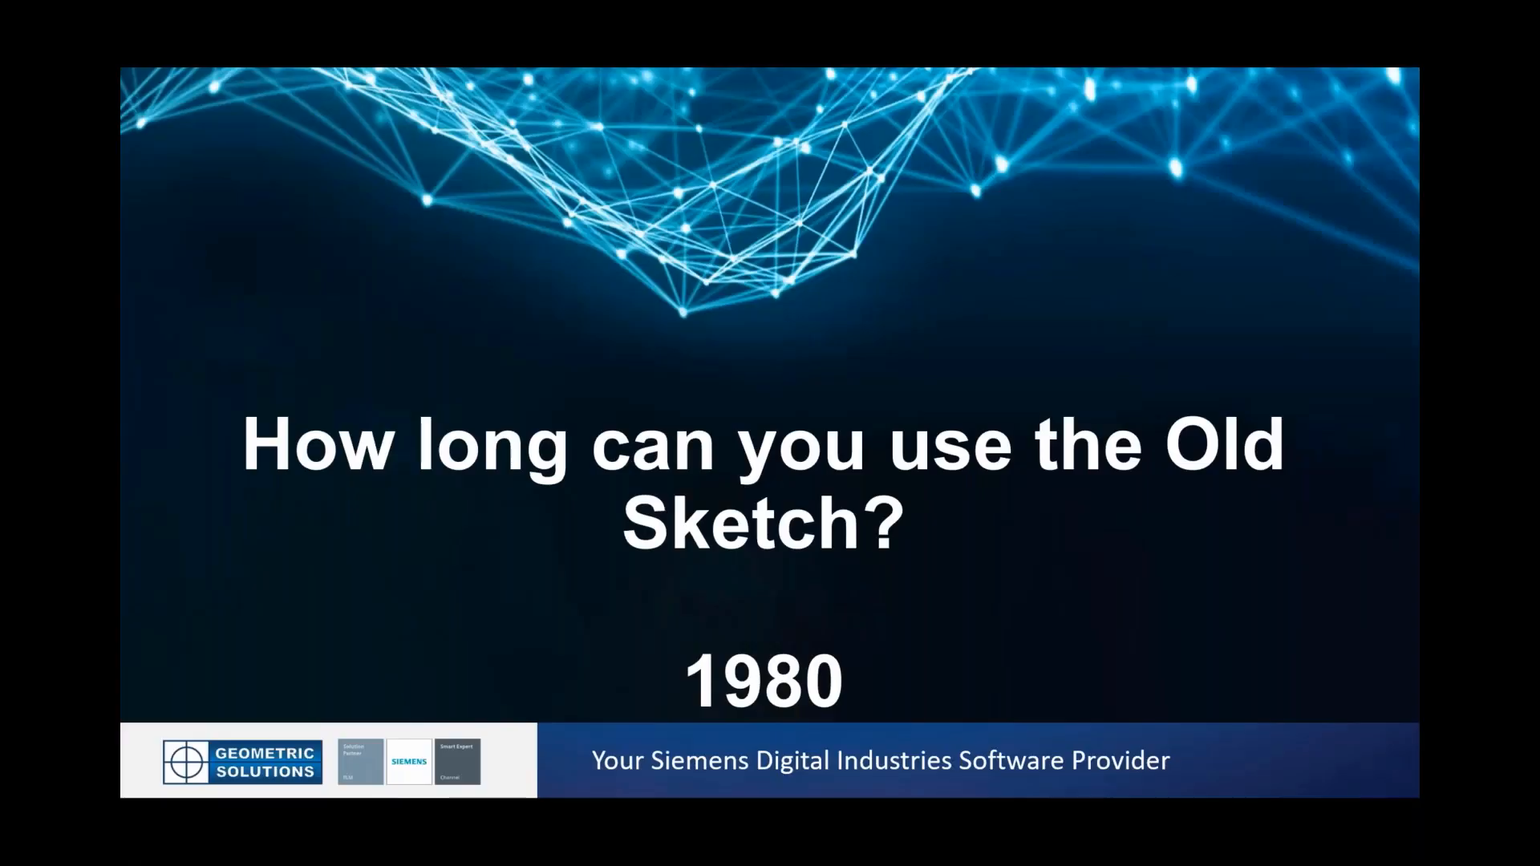